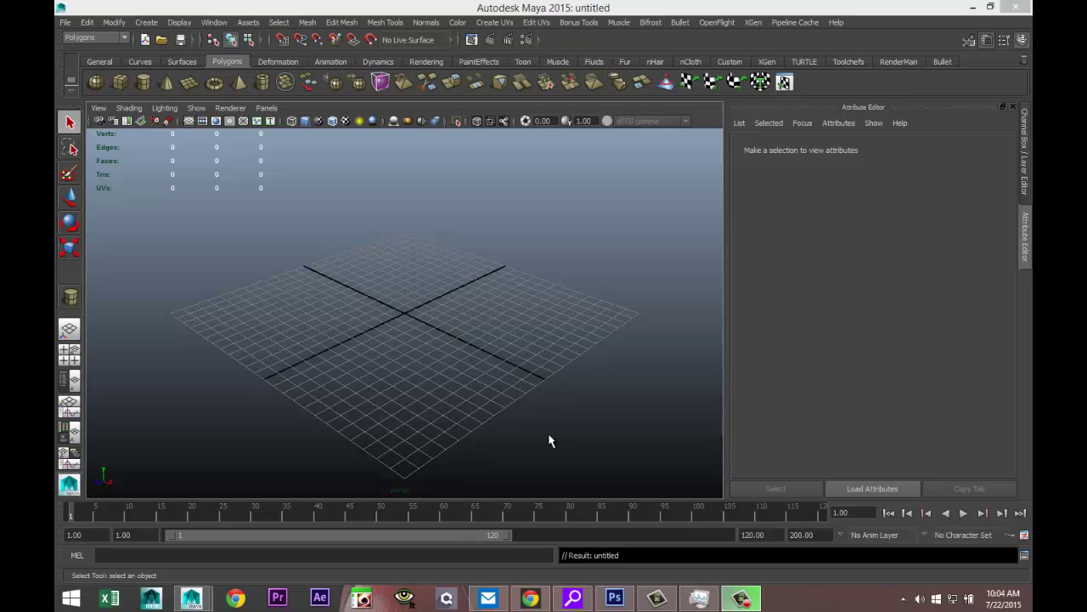
Import barstool.jpg from the Desktop as an image plane in the front view and switch to the perspective view.
left_click(70, 356)
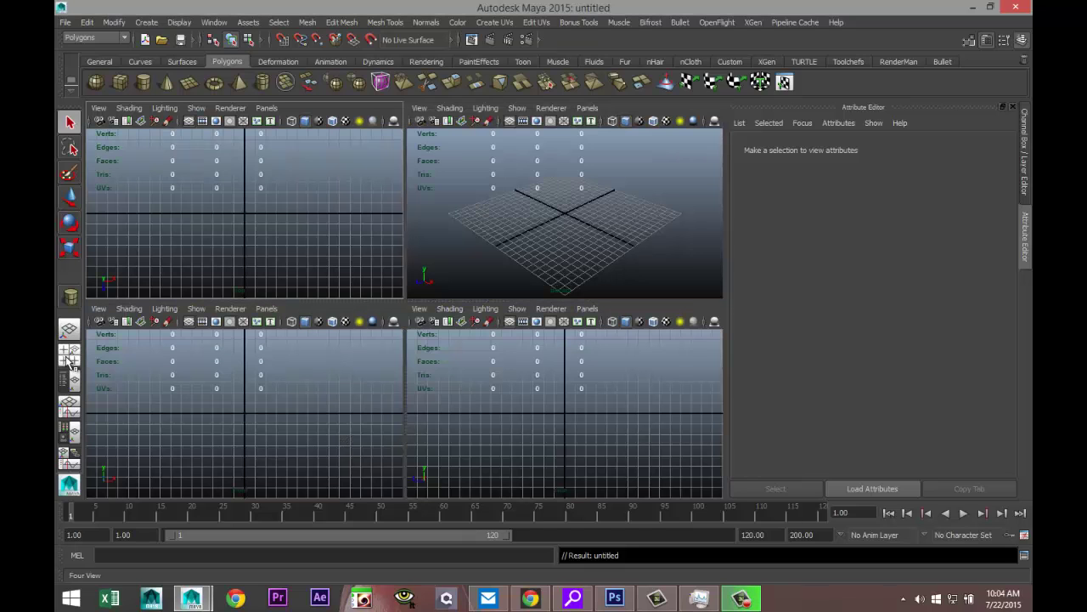
left_click(98, 308)
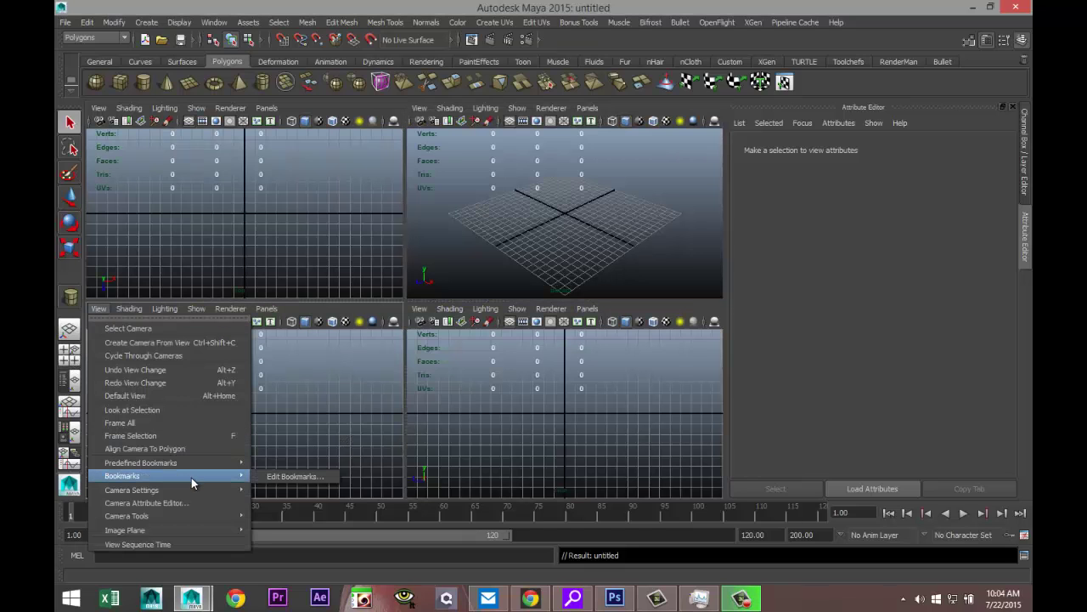
mouse_move(191, 530)
left_click(320, 539)
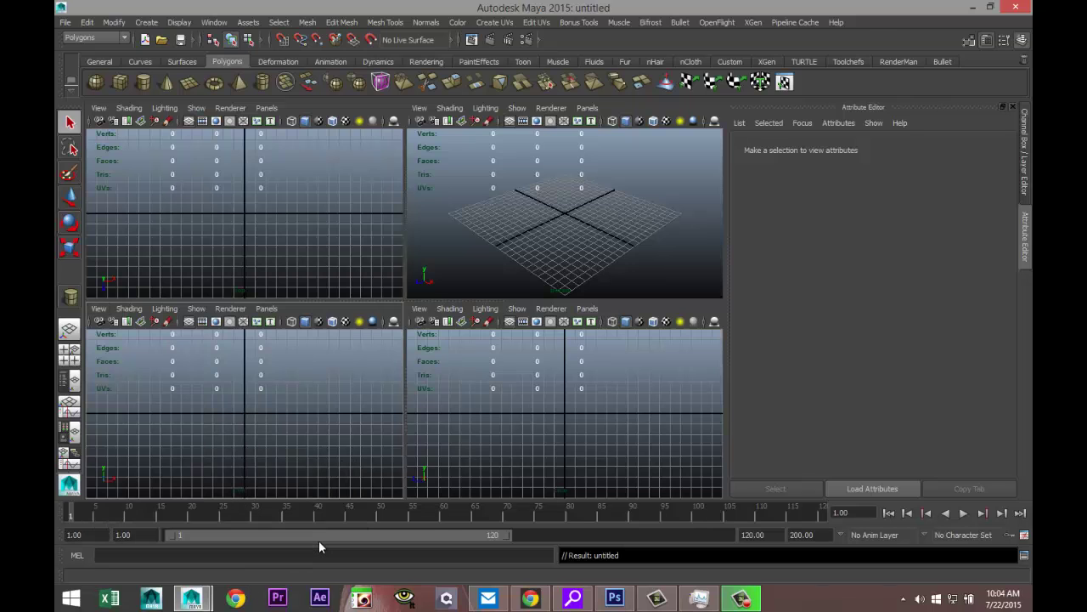
left_click(237, 76)
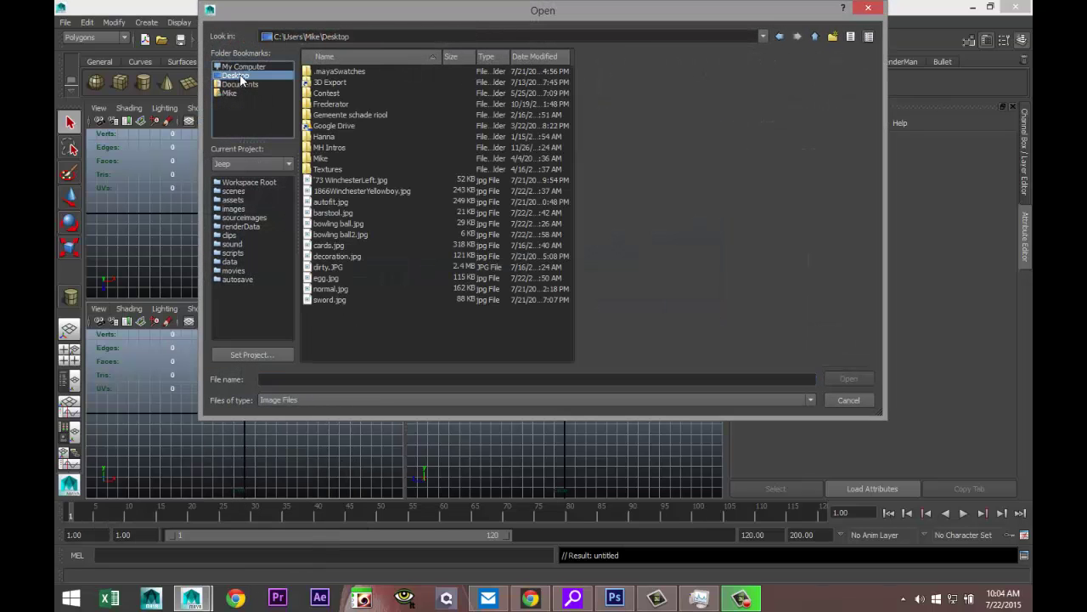
left_click(333, 214)
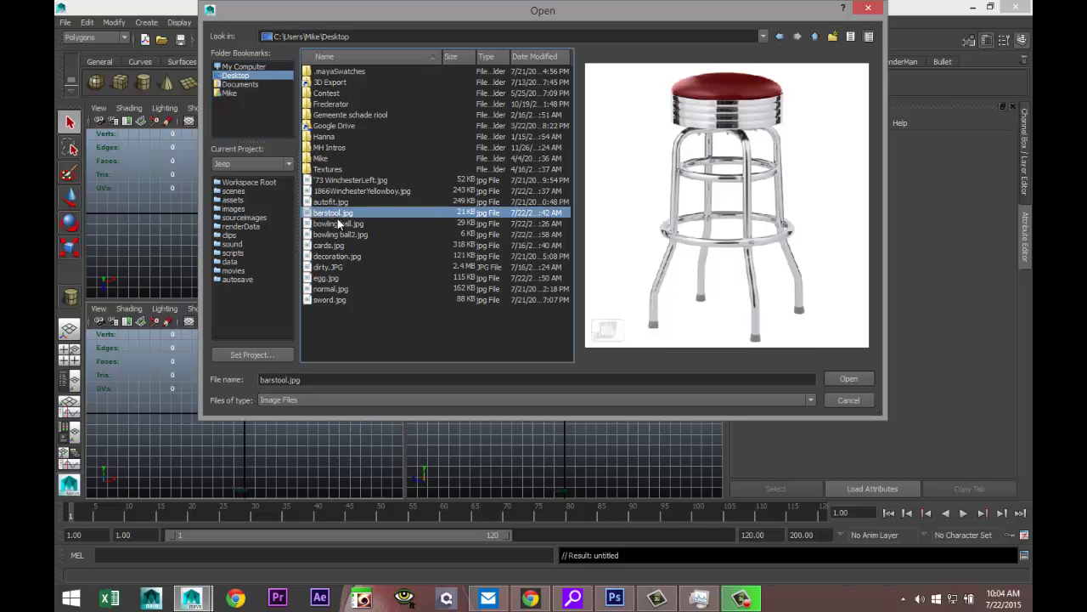
left_click(849, 379)
key("space")
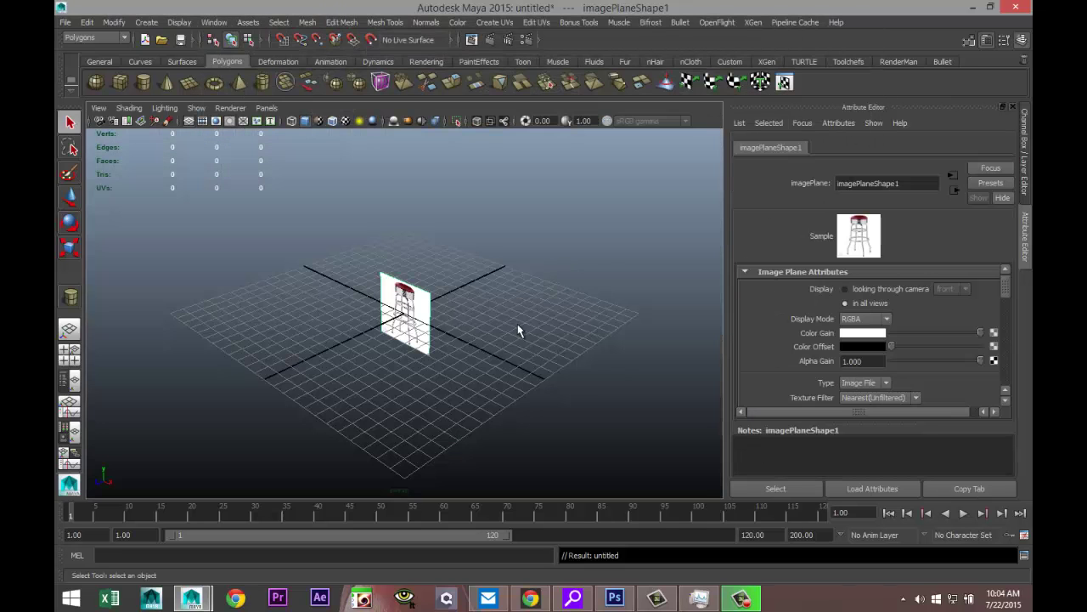
Scale the barstool image plane up uniformly until it spans about the full width of the grid.
key("r")
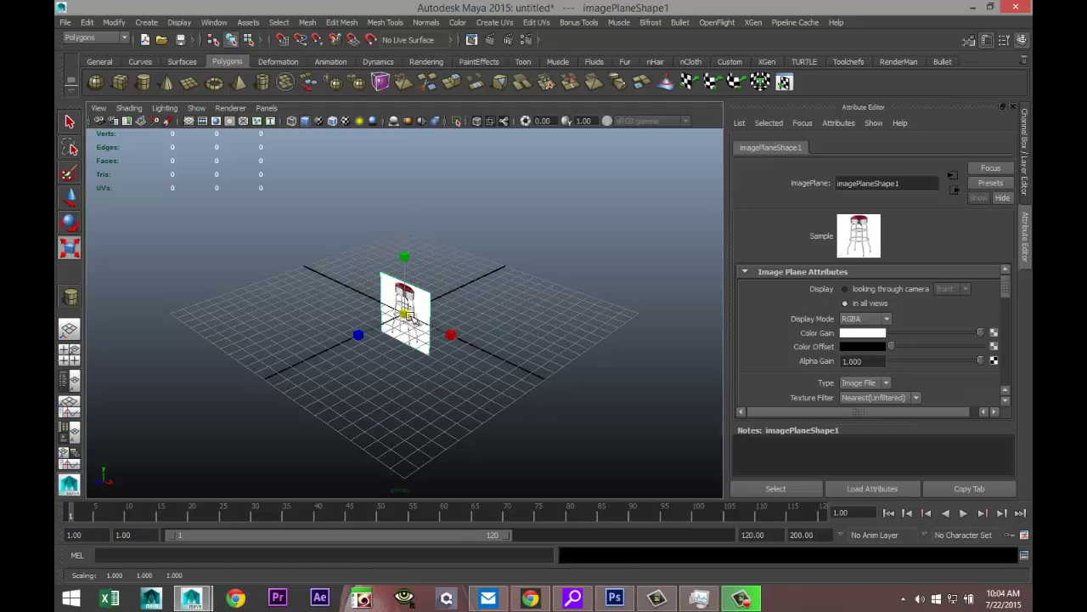
left_click_drag(405, 315, 585, 335)
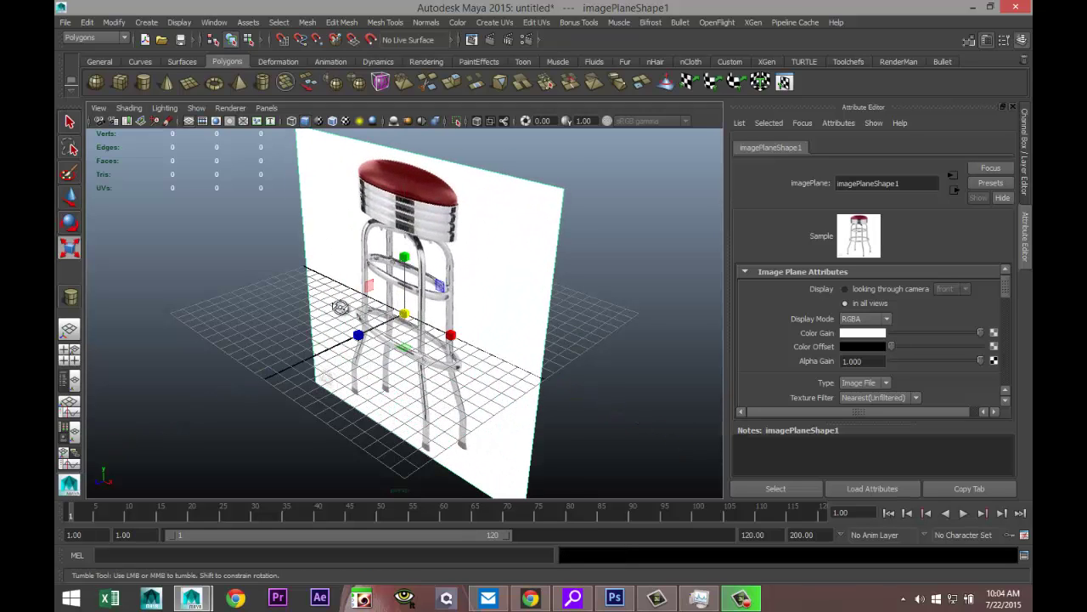
left_click_drag(342, 316, 416, 299, "alt")
middle_click_drag(416, 299, 407, 318, "alt")
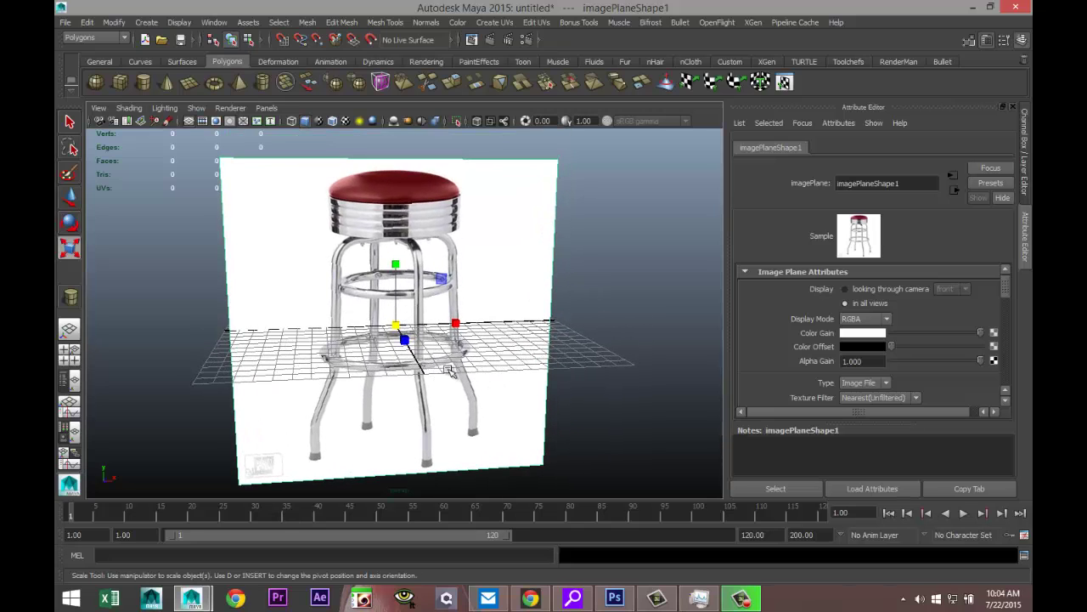
left_click_drag(442, 375, 441, 361, "alt")
mouse_move(434, 378)
middle_mouse_down("alt")
mouse_move(442, 362)
mouse_move(443, 382)
middle_mouse_up("alt")
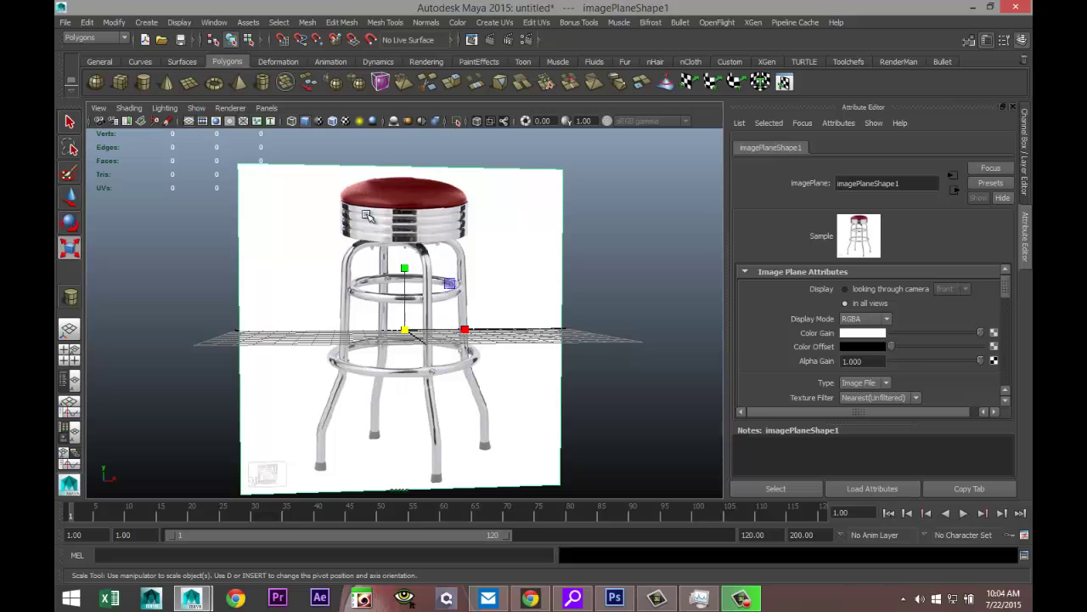
Create a polygon pipe of radius about 8.6, height 11.2 and thickness 2, and scale it uniformly to about 0.236.
scroll(425, 280, "down", 3)
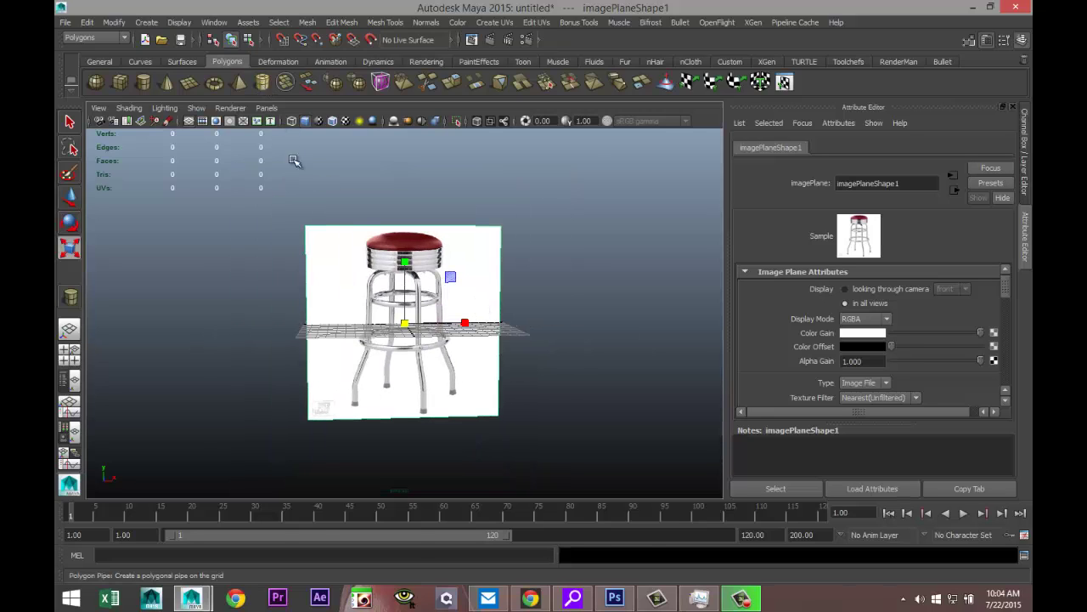
left_click_drag(384, 416, 532, 362)
key("r")
scroll(437, 406, "down", 5)
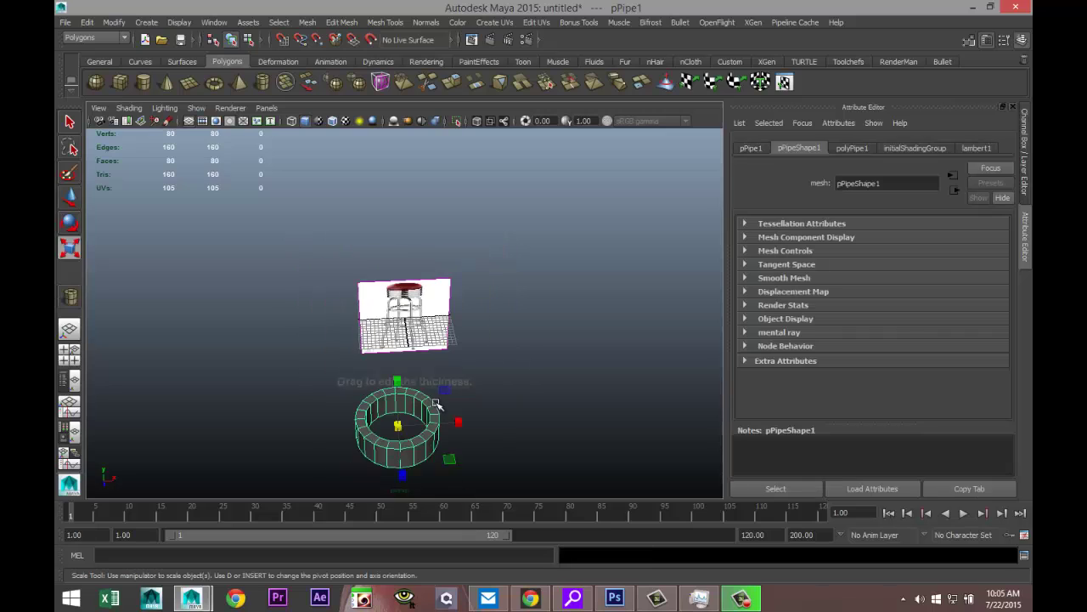
left_click_drag(397, 425, 351, 423)
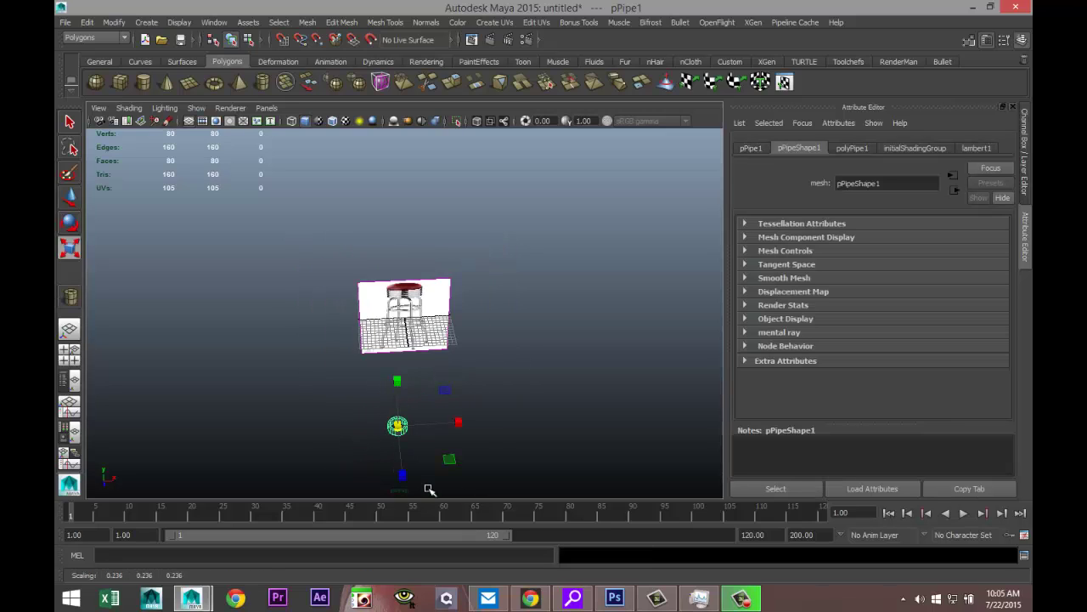
Move the pipe close in front of the stool image and centre it, at about X -0.27 and Z 8.83.
key("w")
left_click_drag(401, 472, 393, 370)
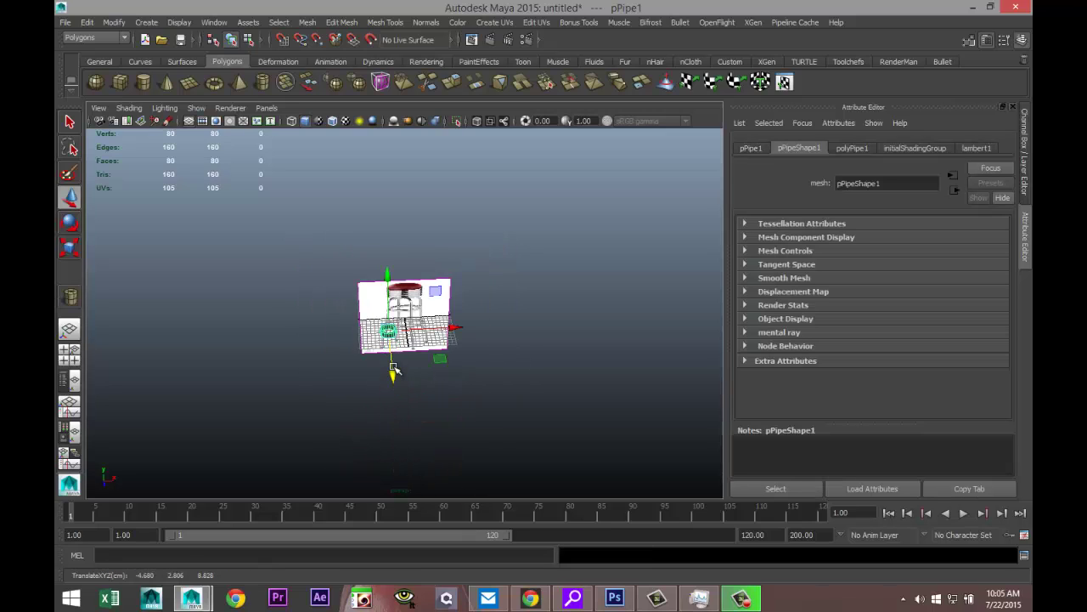
left_click_drag(431, 338, 466, 326)
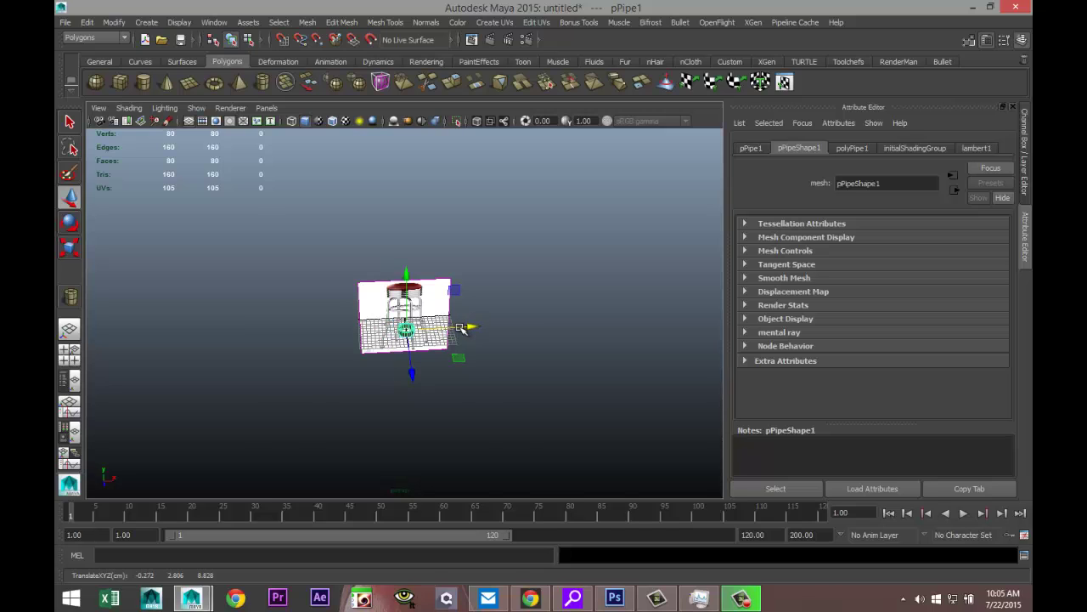
key("f")
Set the pipe's axis subdivisions to 40 and its thickness to 1.
left_click(853, 149)
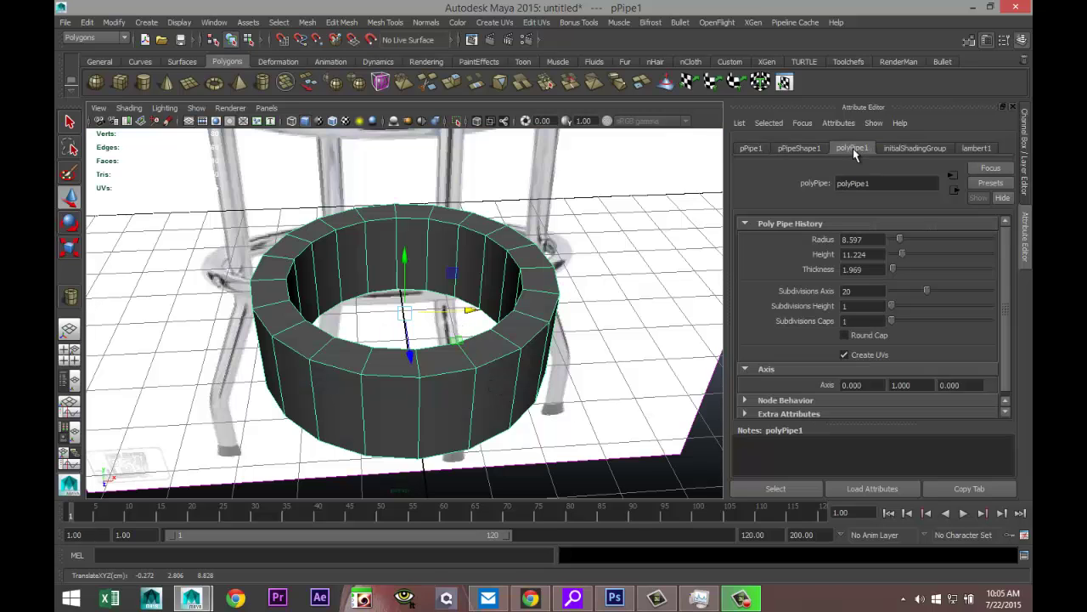
left_click(872, 291)
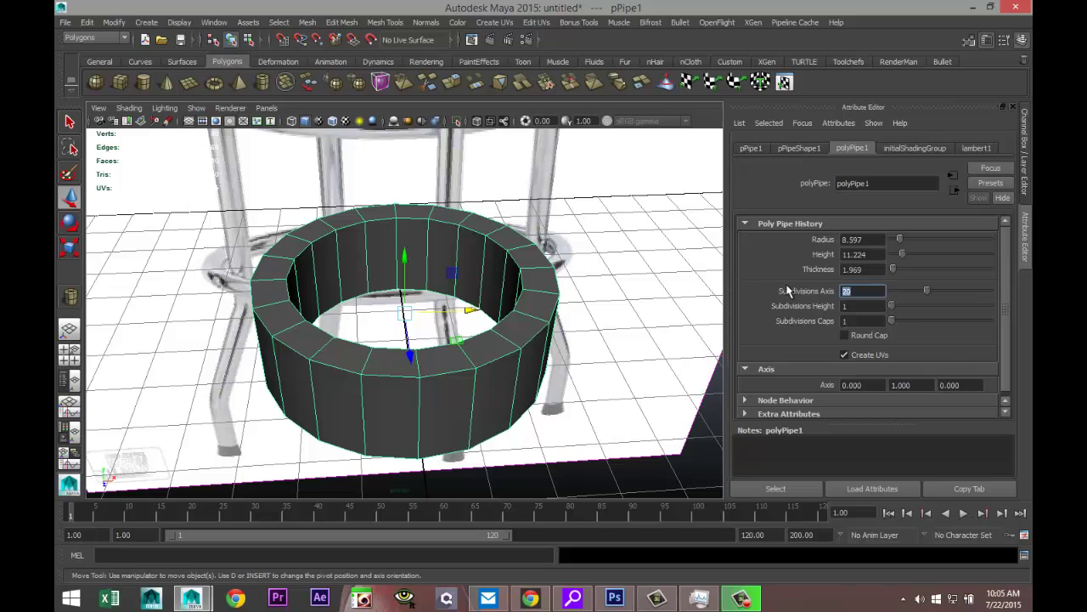
key("Return")
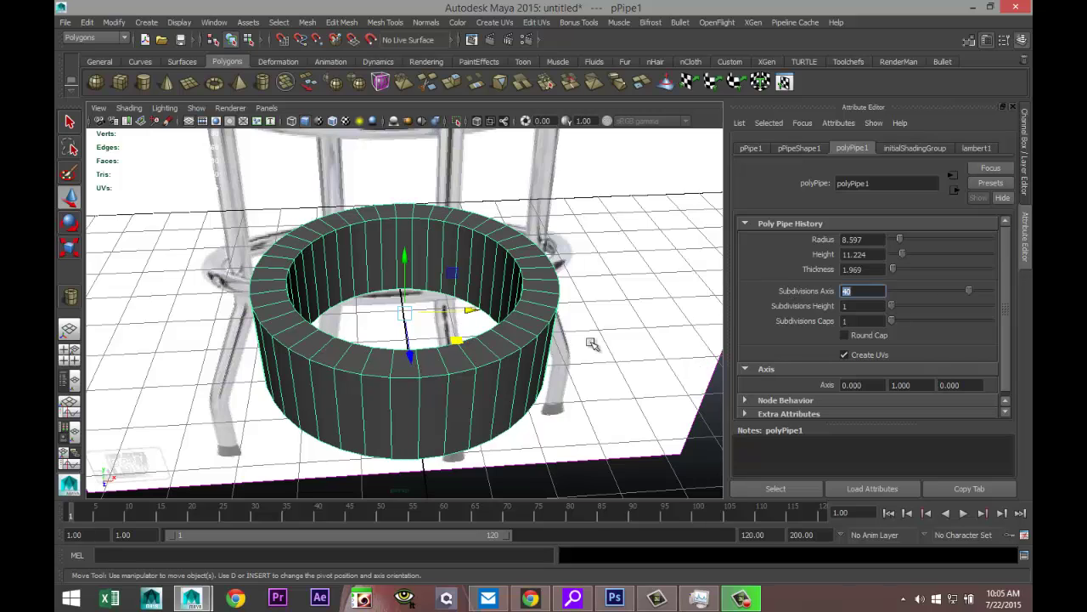
left_click(882, 269)
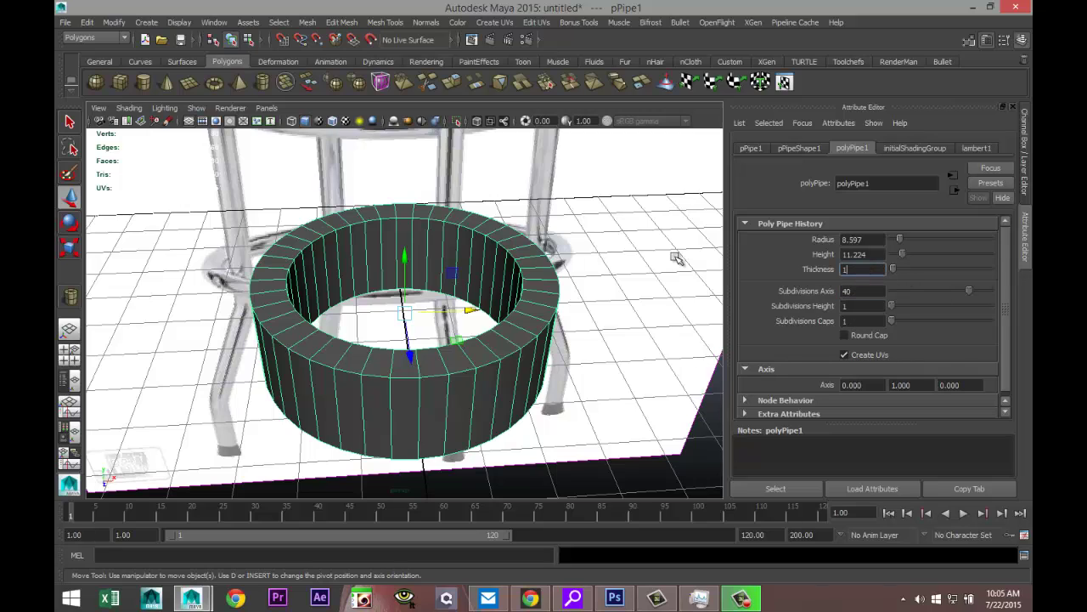
type("1")
key("Return")
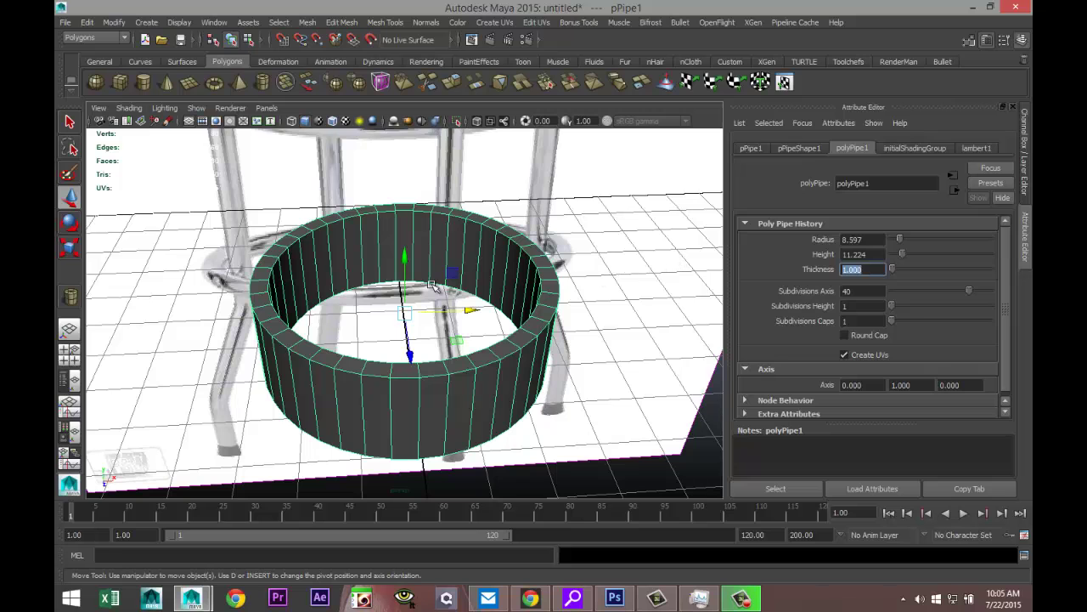
Insert 6 evenly spaced edge loops around the pipe's outer wall with the Insert Edge Loop Tool set to multiple edge loops.
left_click_drag(452, 294, 359, 262, "alt")
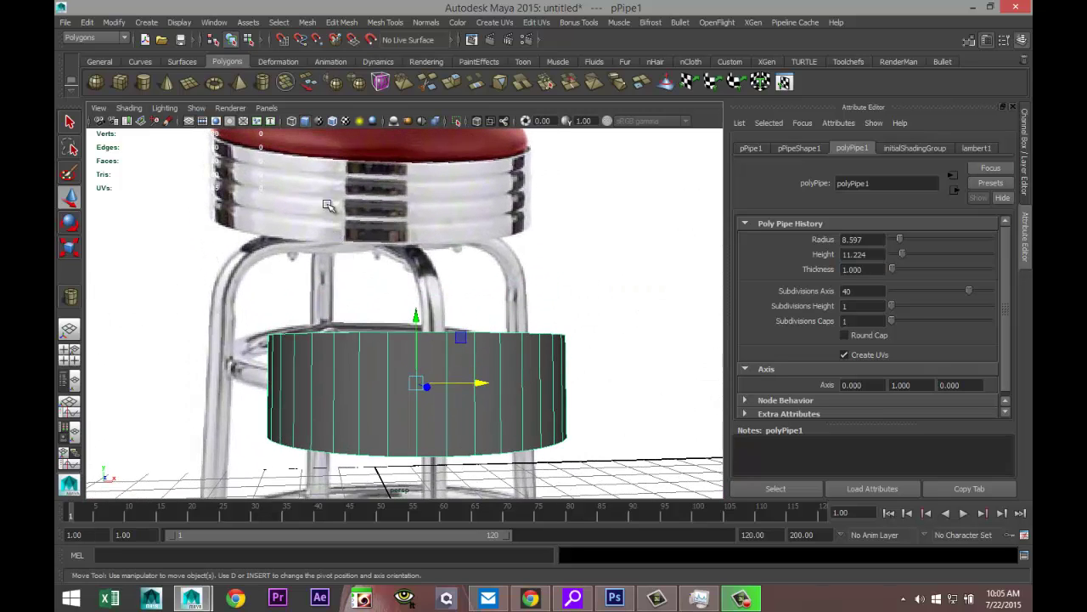
left_click_drag(506, 270, 508, 289, "alt")
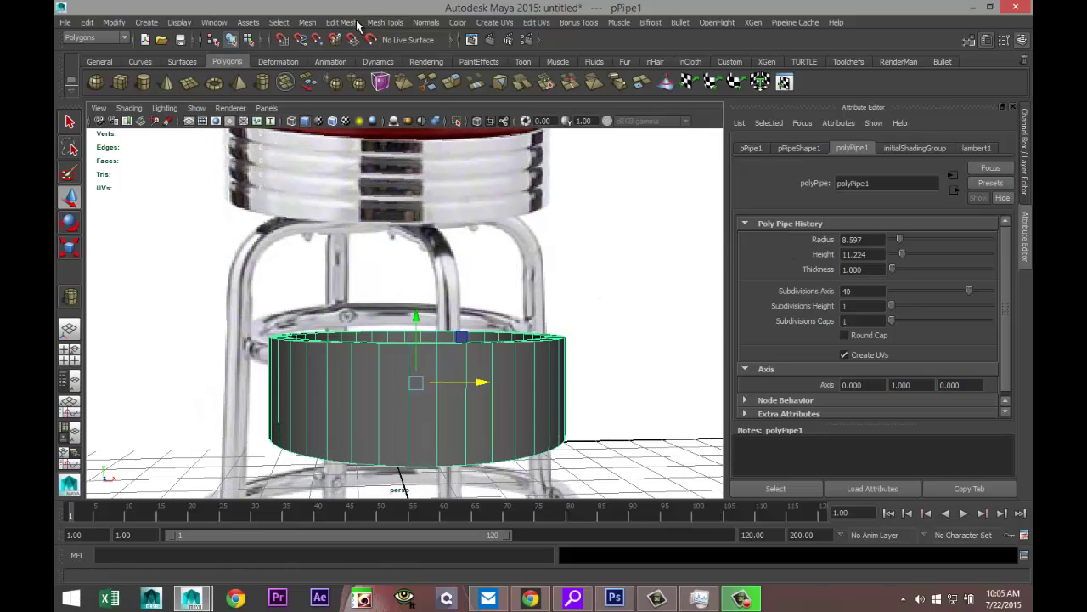
left_click(385, 22)
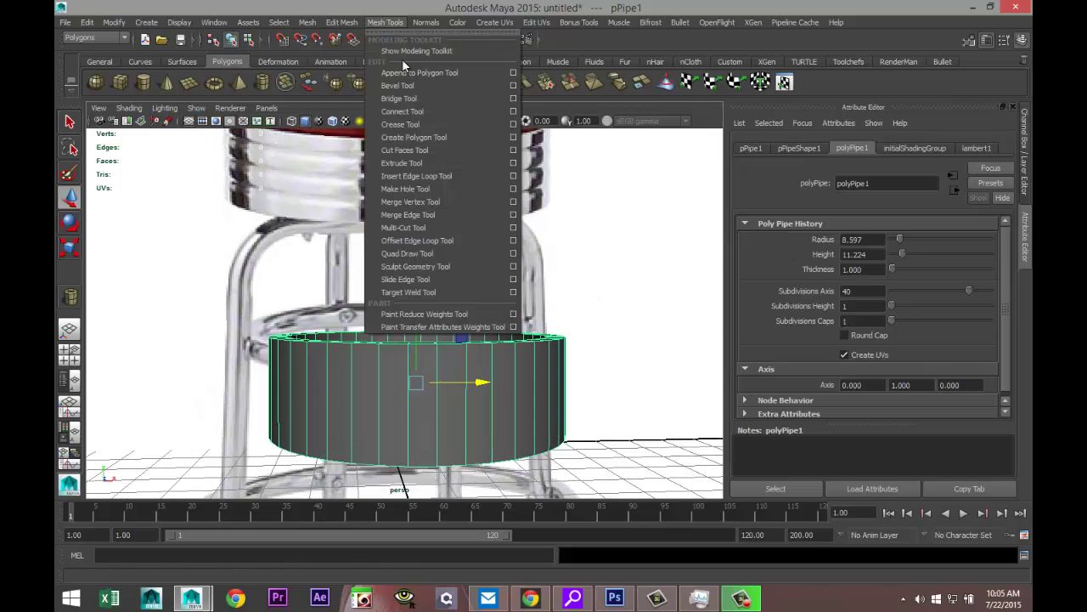
left_click(514, 176)
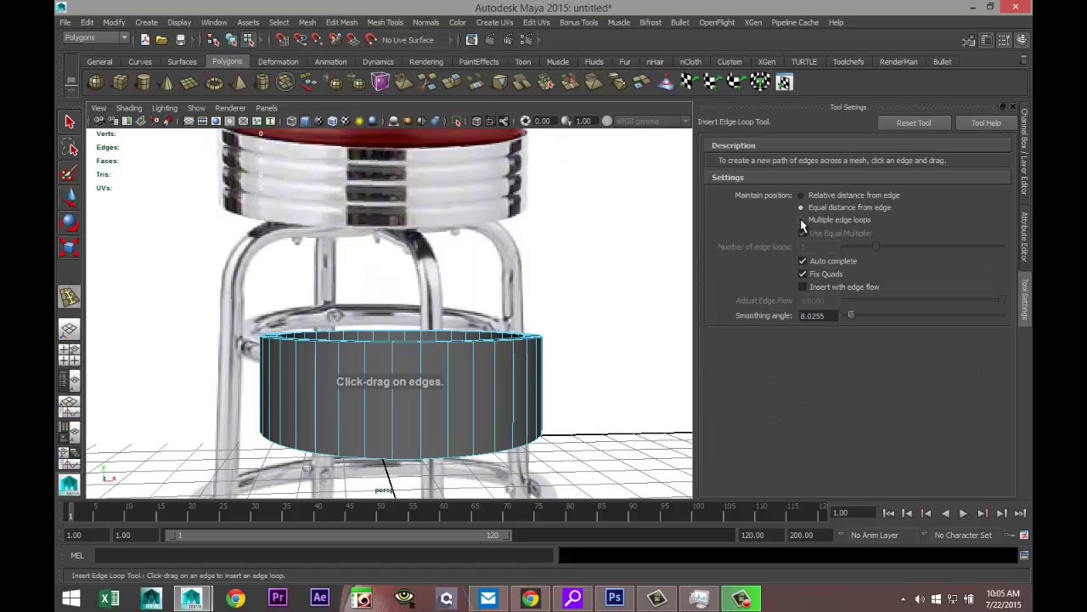
left_click(801, 220)
double_click(816, 247)
type("6")
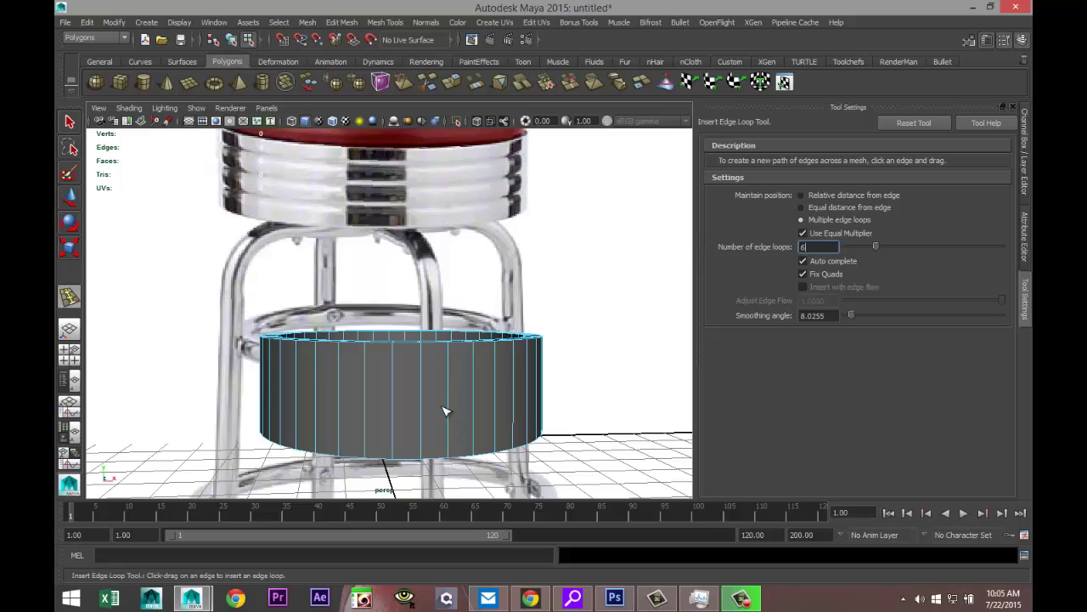
key("Return")
left_click_drag(454, 419, 451, 420)
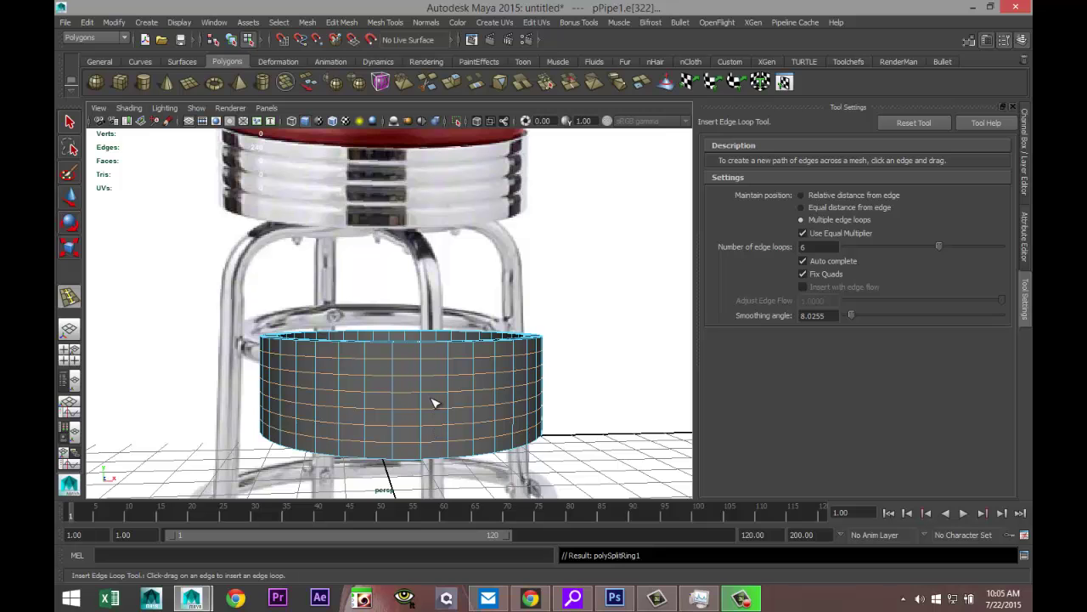
key("q")
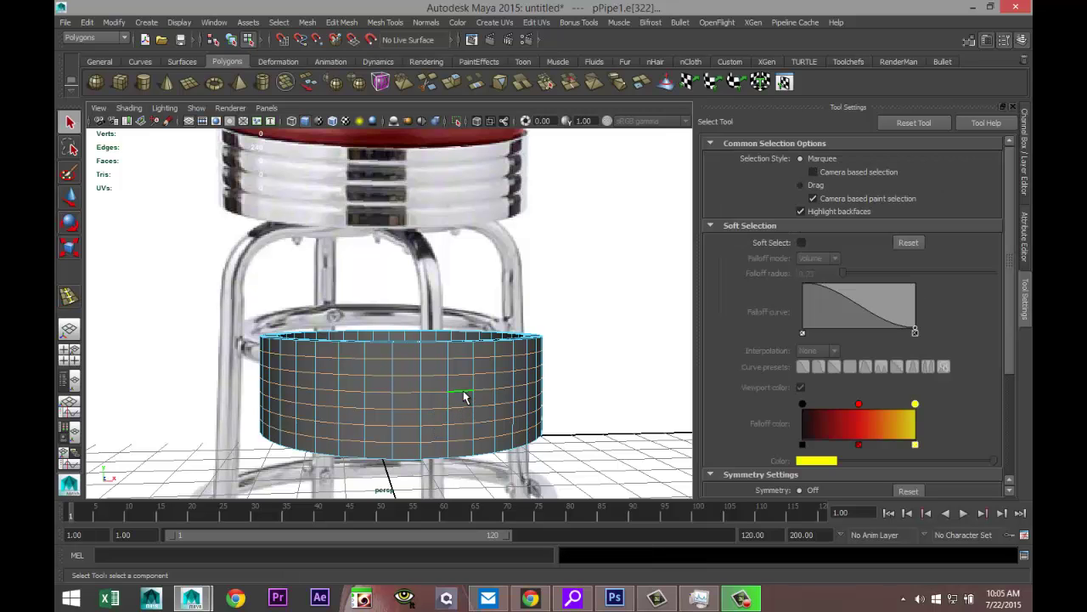
Select three alternating face loops on the pipe's outer wall: the second, fourth and sixth bands from the top.
left_click_drag(457, 383, 467, 346, "alt")
right_click_drag(407, 320, 413, 316)
left_click(410, 319)
double_click(384, 321)
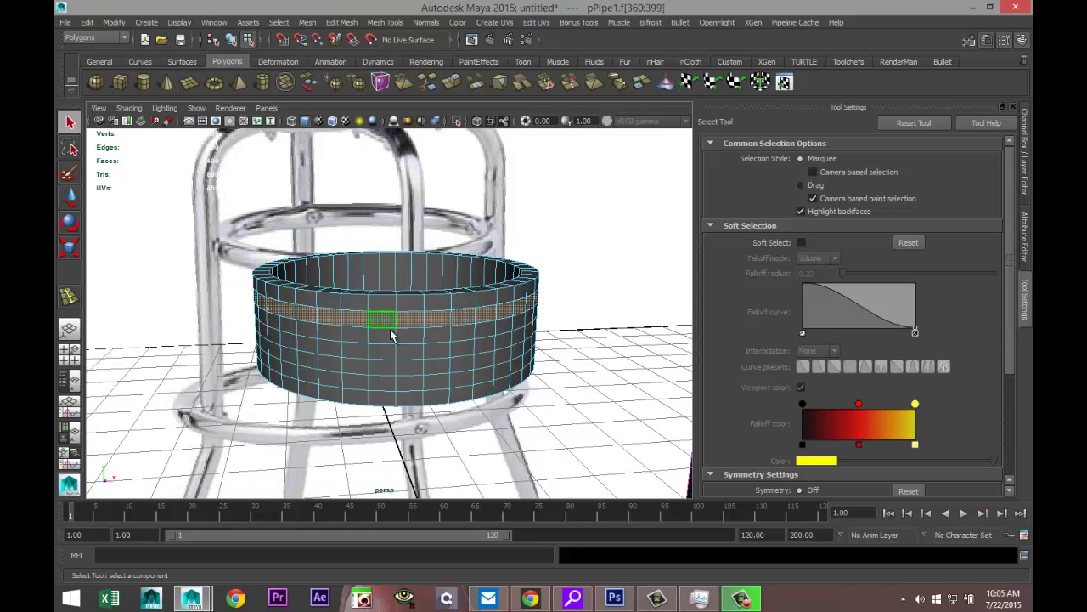
double_click(384, 384, "shift")
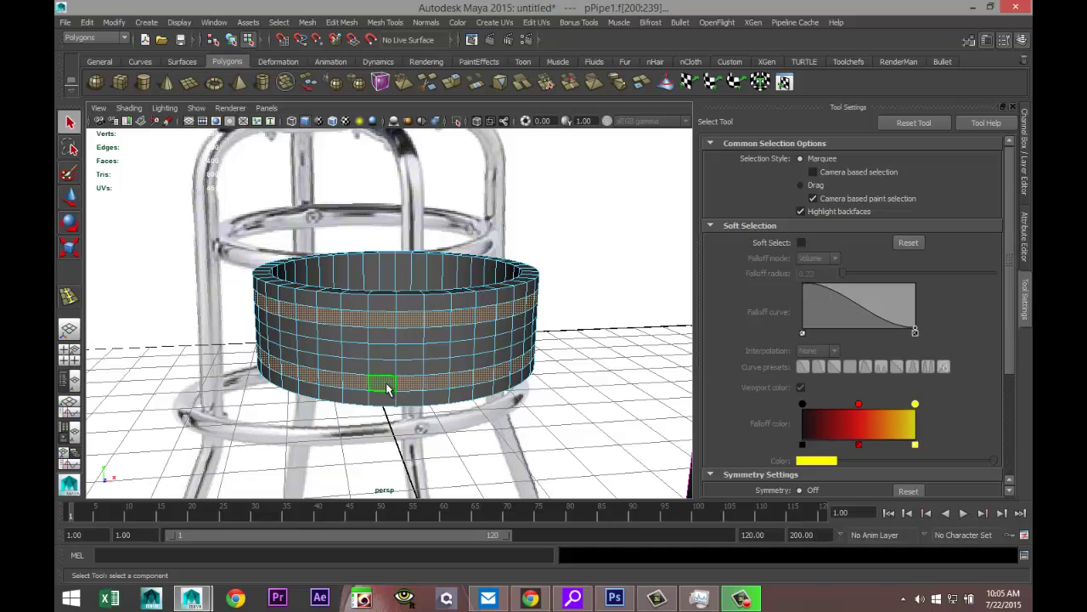
double_click(382, 352, "shift")
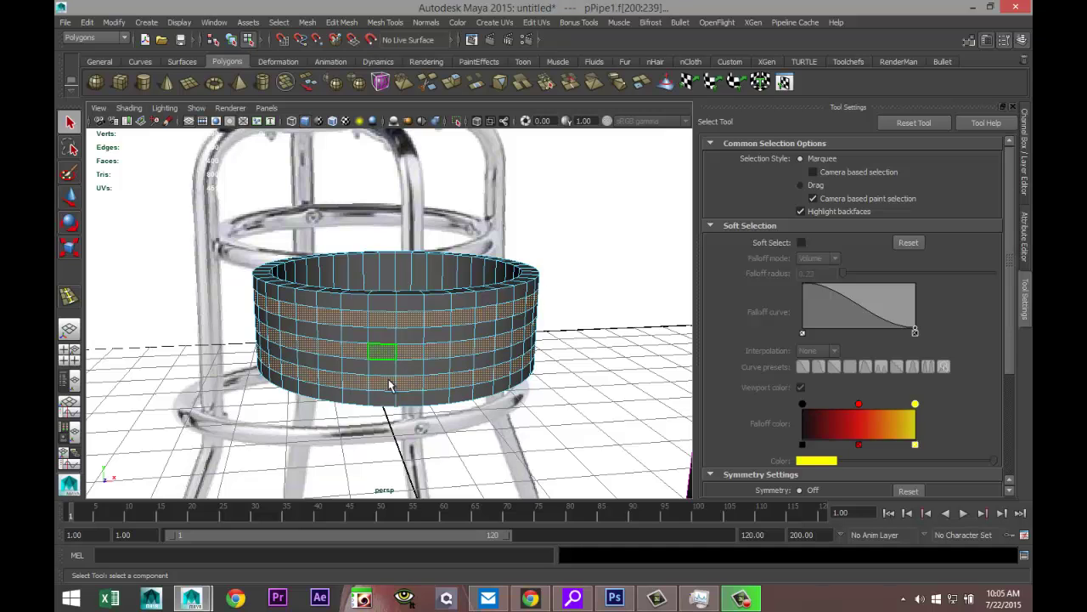
Extrude the three selected face loops inward with a thickness of -0.1 to form grooves.
left_click_drag(497, 451, 474, 284, "alt")
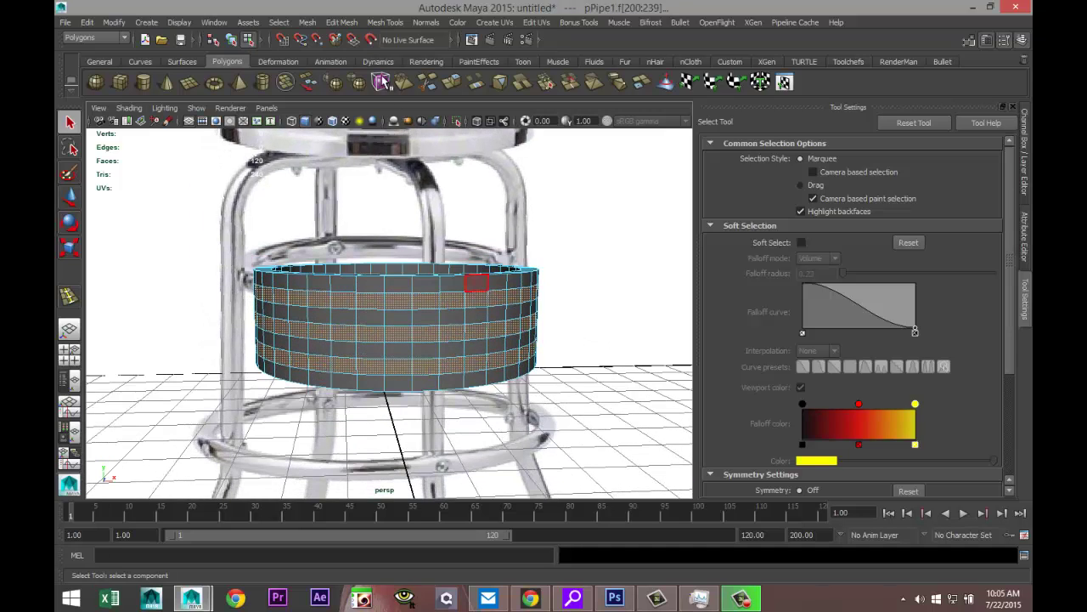
left_click(342, 22)
left_click(389, 367)
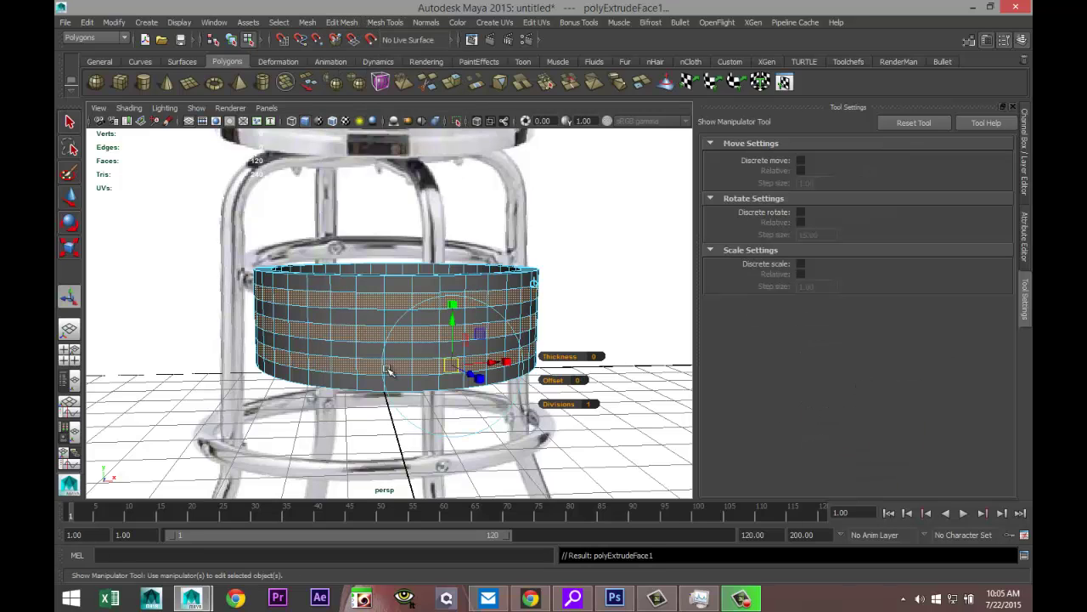
left_click_drag(553, 380, 558, 378)
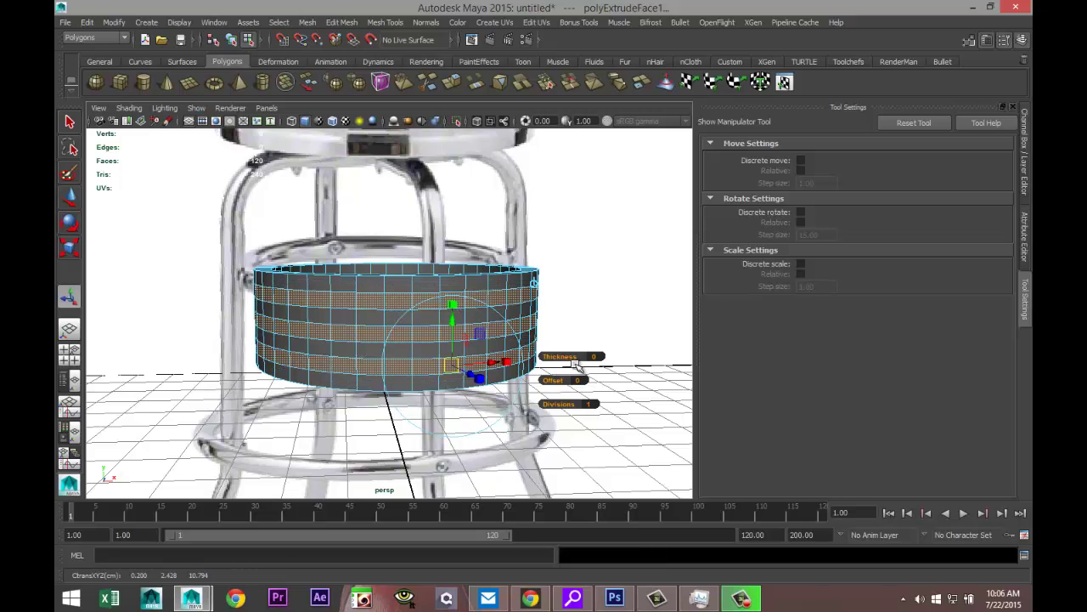
key("ctrl+z")
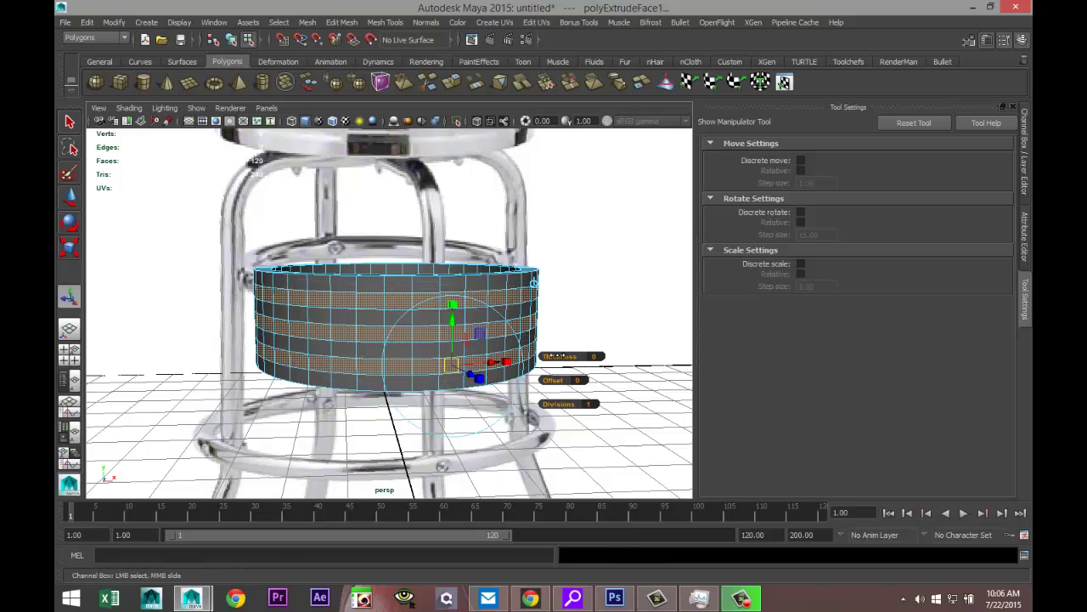
left_click_drag(554, 356, 554, 356)
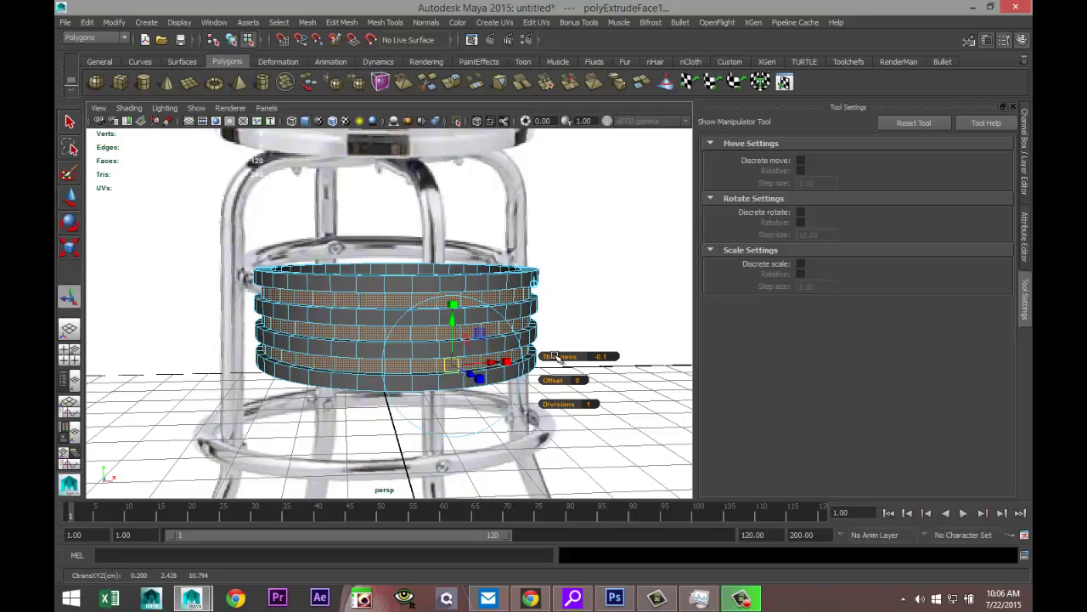
Preview the grooved ring in smooth mesh display and examine the groove depth against the reference stool.
mouse_move(552, 418)
left_mouse_down("alt")
mouse_move(496, 374)
mouse_move(518, 376)
mouse_move(462, 386)
mouse_move(553, 431)
left_mouse_up("alt")
left_click(643, 300)
scroll(561, 333, "down", 3)
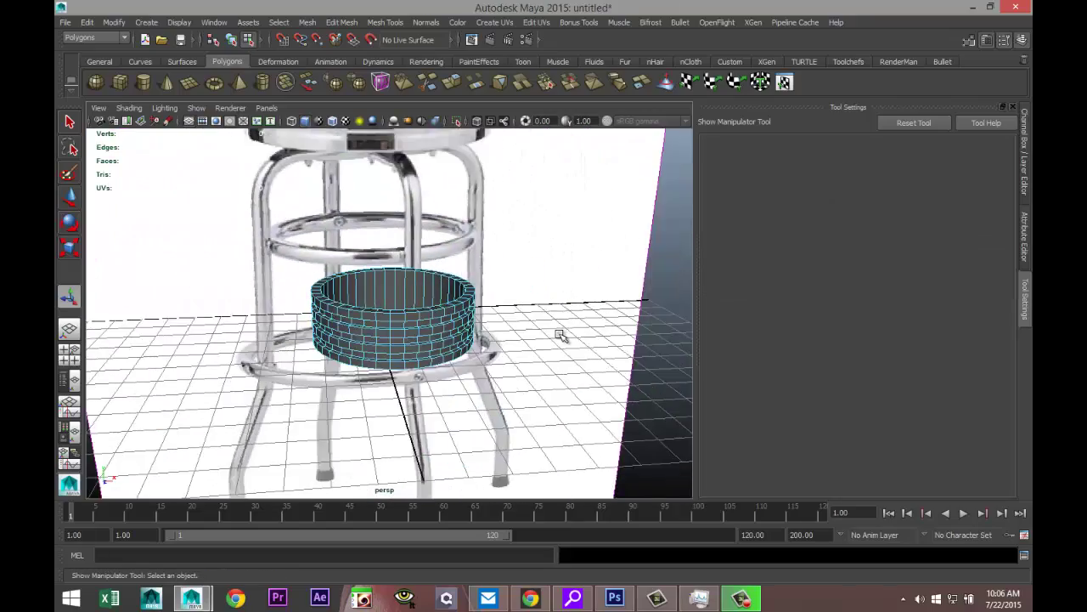
scroll(560, 335, "up", 3)
left_click_drag(556, 378, 425, 272, "alt")
right_click_drag(436, 274, 495, 263)
left_click(489, 366)
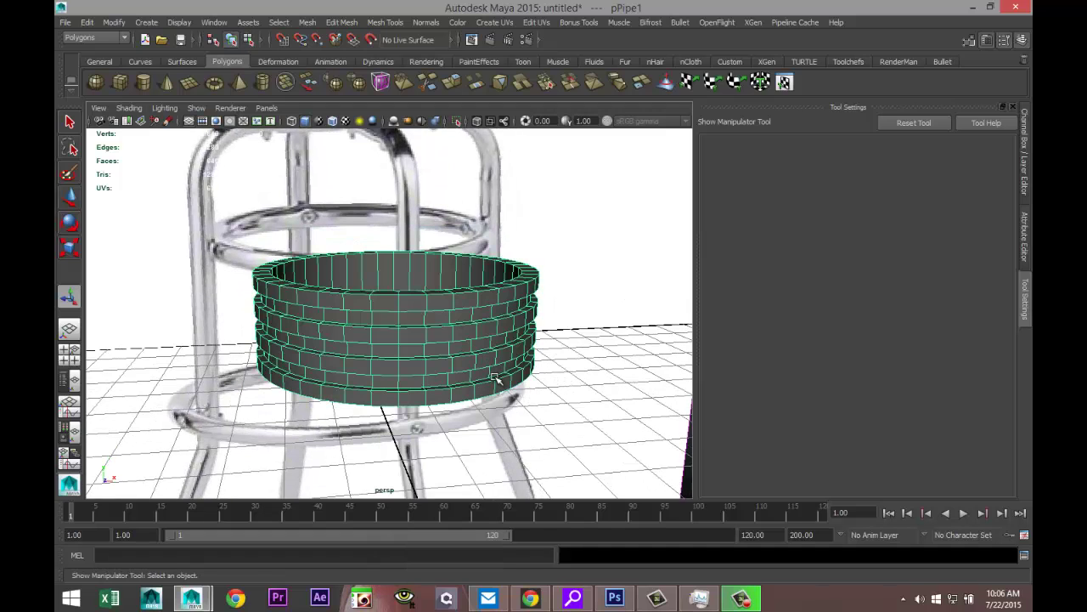
left_click(589, 294)
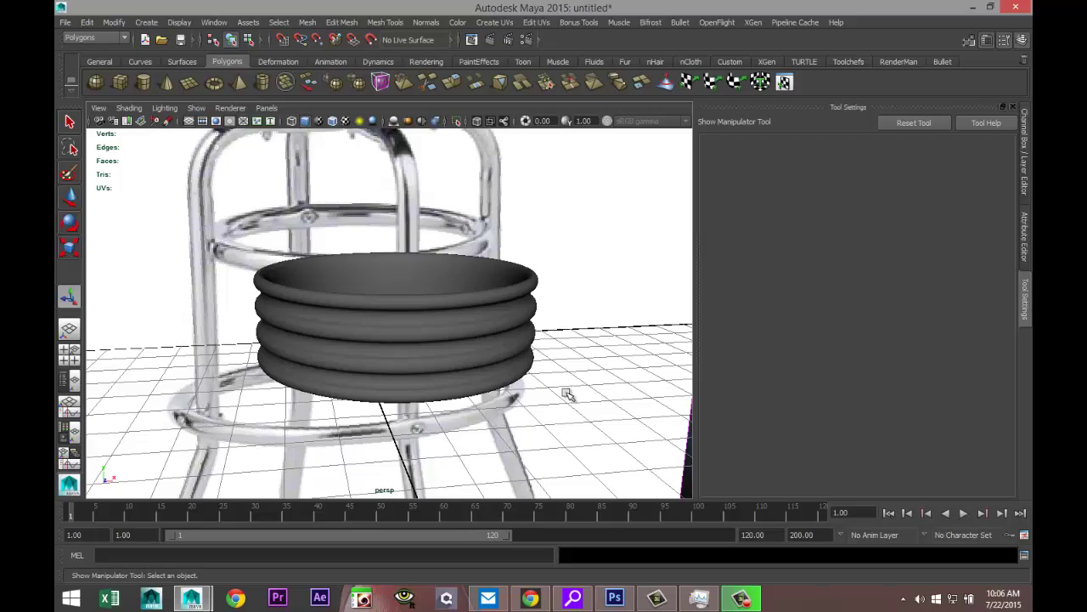
left_click_drag(568, 391, 508, 385, "alt")
Turn off the ring's smooth preview, undo back to the groove face extrusion and set its thickness to -0.05.
key("ctrl+z")
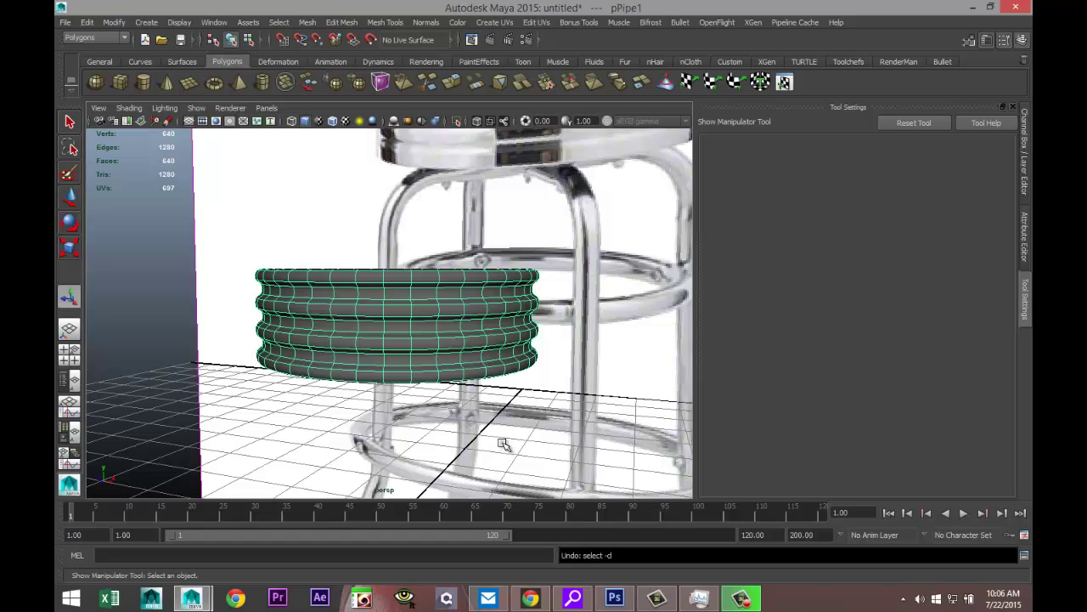
key("ctrl+z")
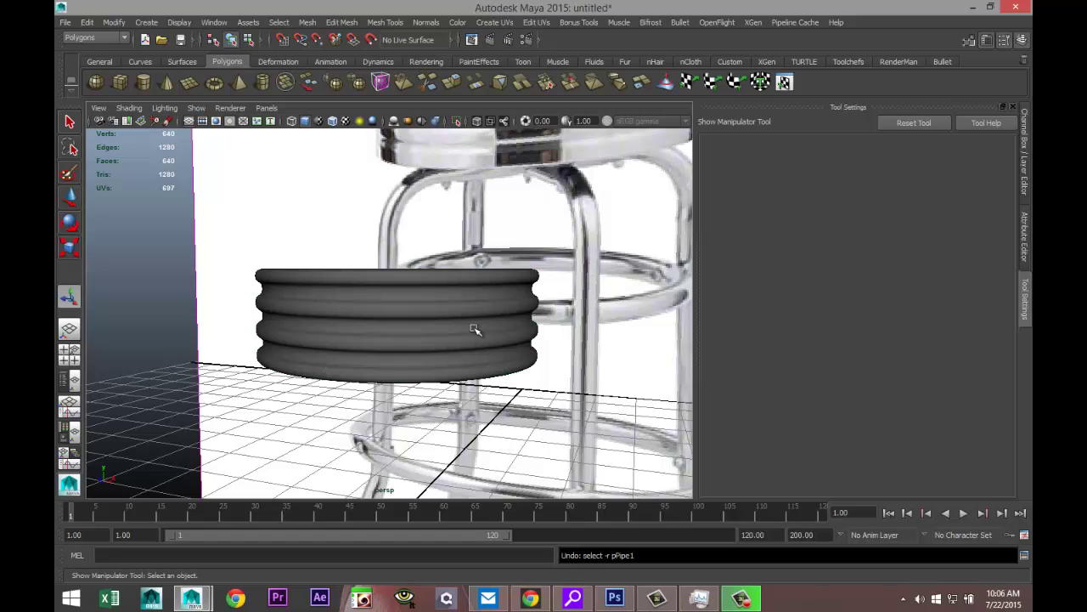
left_click(468, 364)
key("1")
key("ctrl+z")
key("ctrl+z")
key("ctrl+z")
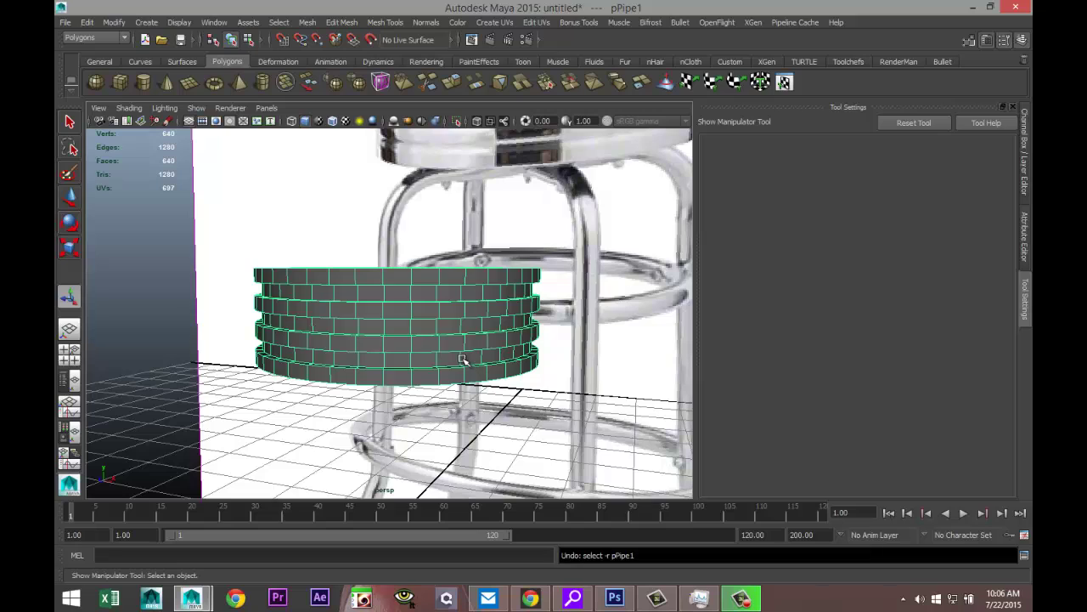
key("ctrl+z")
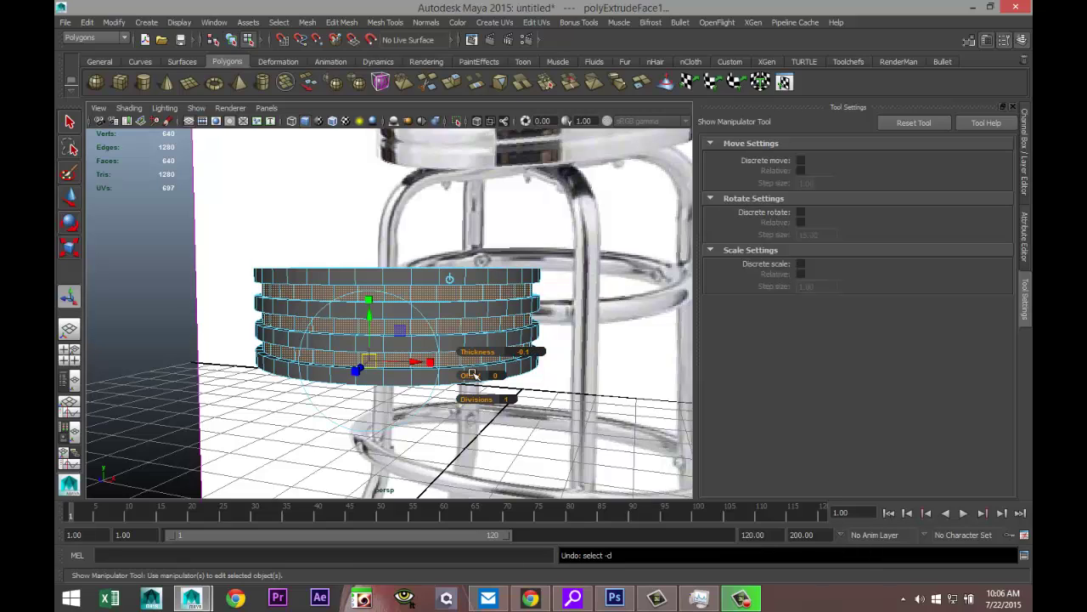
left_click(537, 352)
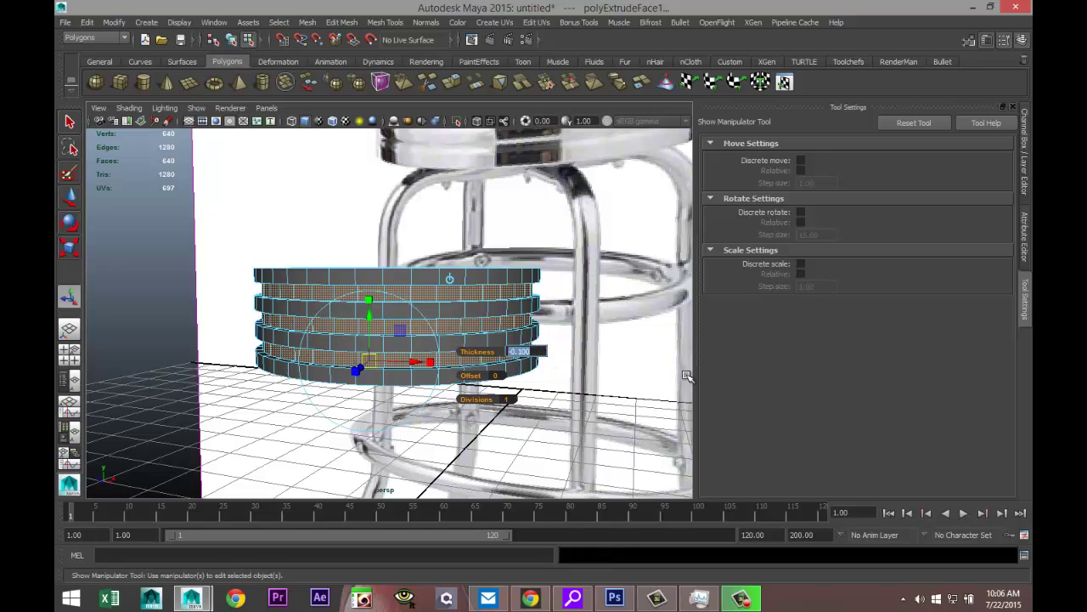
type("-0.05")
key("Return")
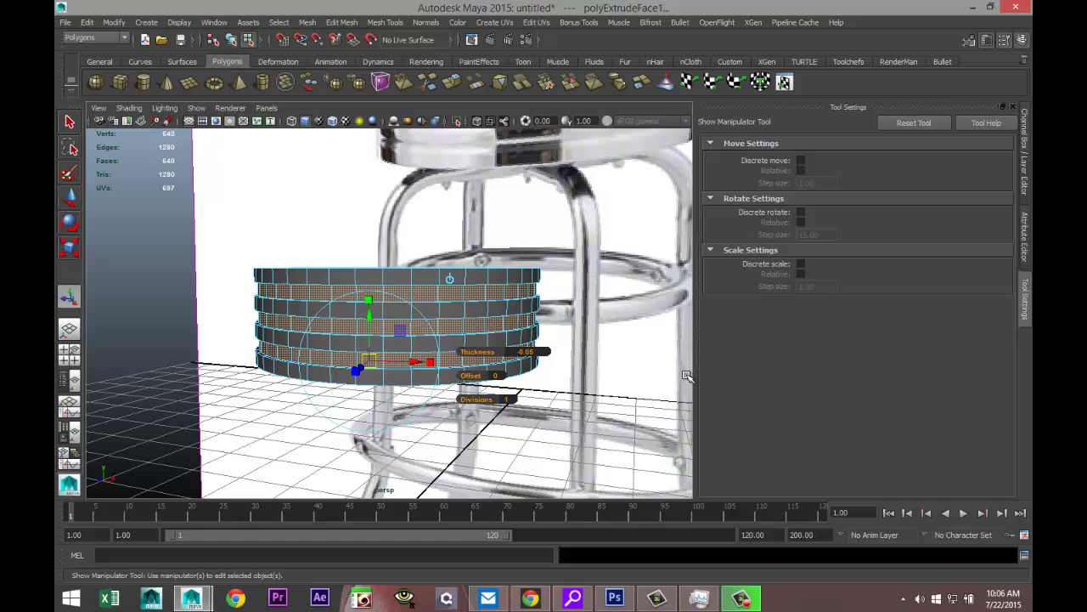
Check the shallower grooves on the ring in smooth mesh preview, and return it to the unsmoothed display.
left_click(556, 404)
right_click_drag(423, 310, 448, 305)
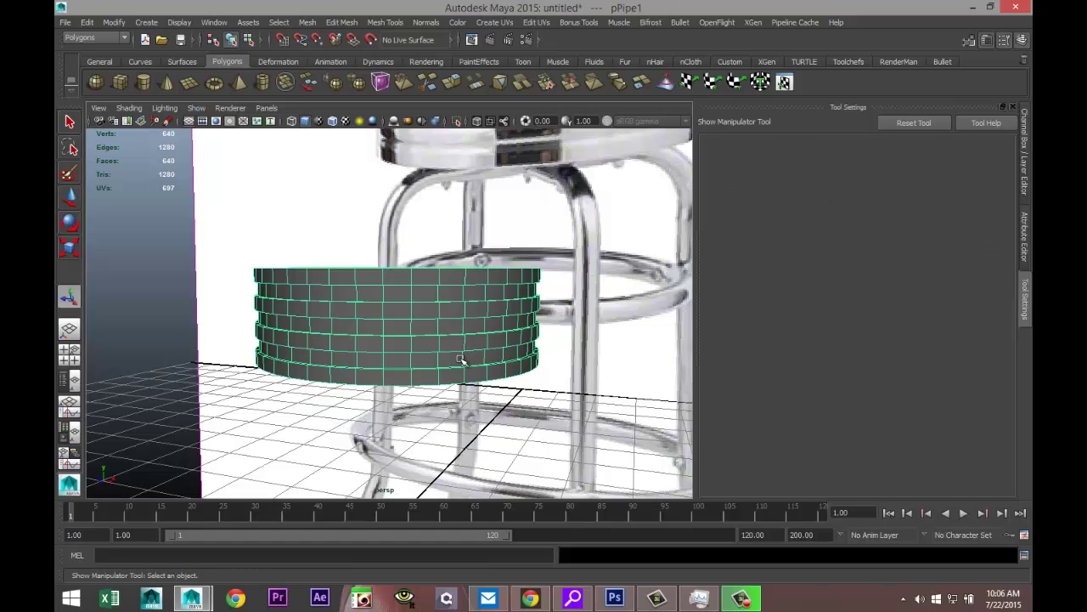
key("3")
left_click(255, 388)
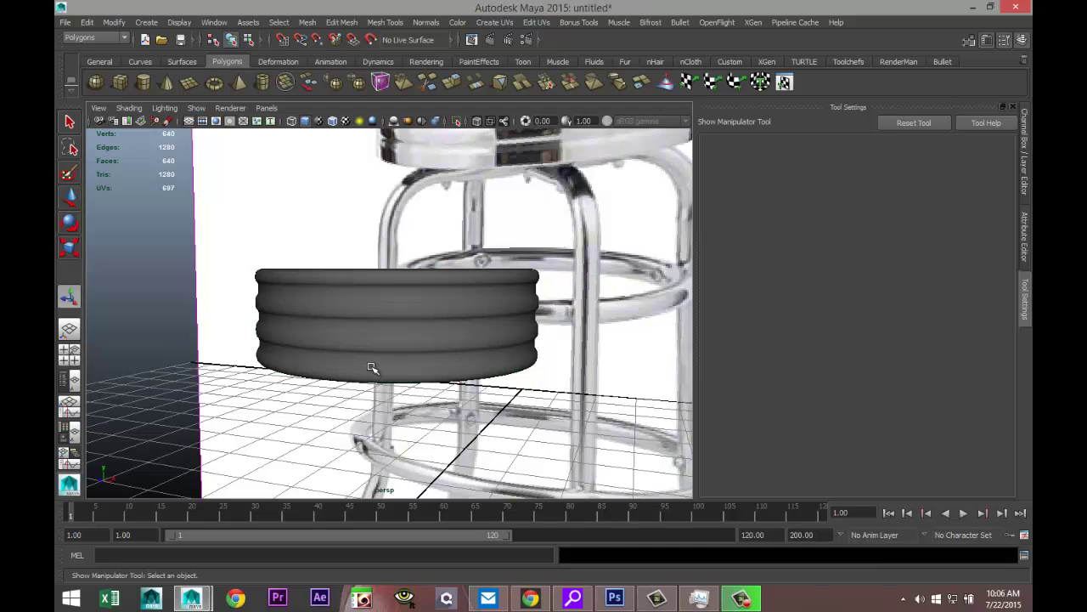
left_click_drag(358, 351, 376, 374, "alt")
left_click(419, 382)
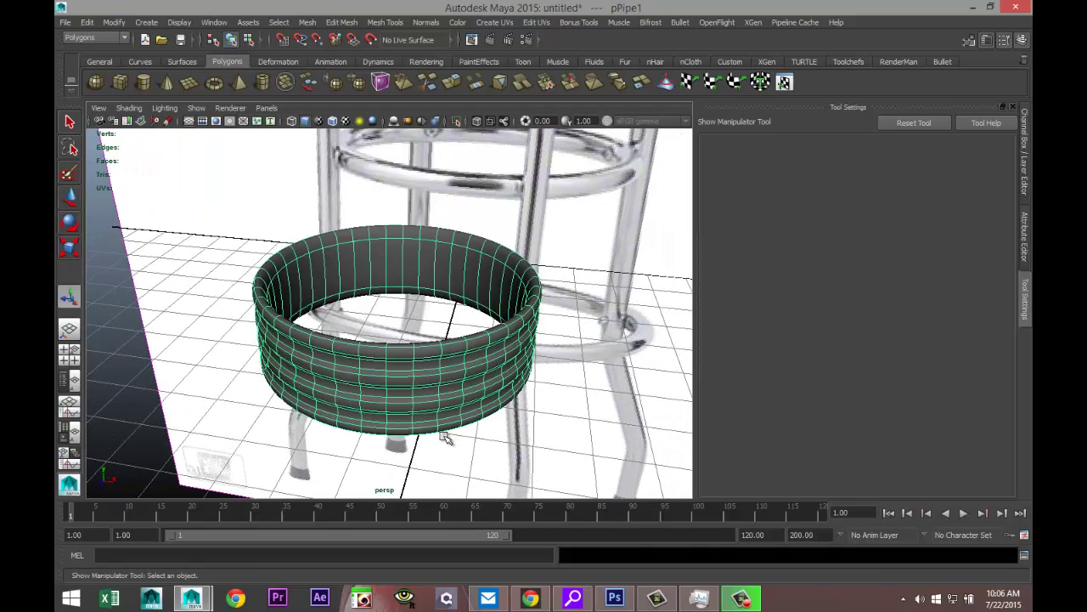
key("1")
left_click_drag(440, 408, 518, 245, "alt")
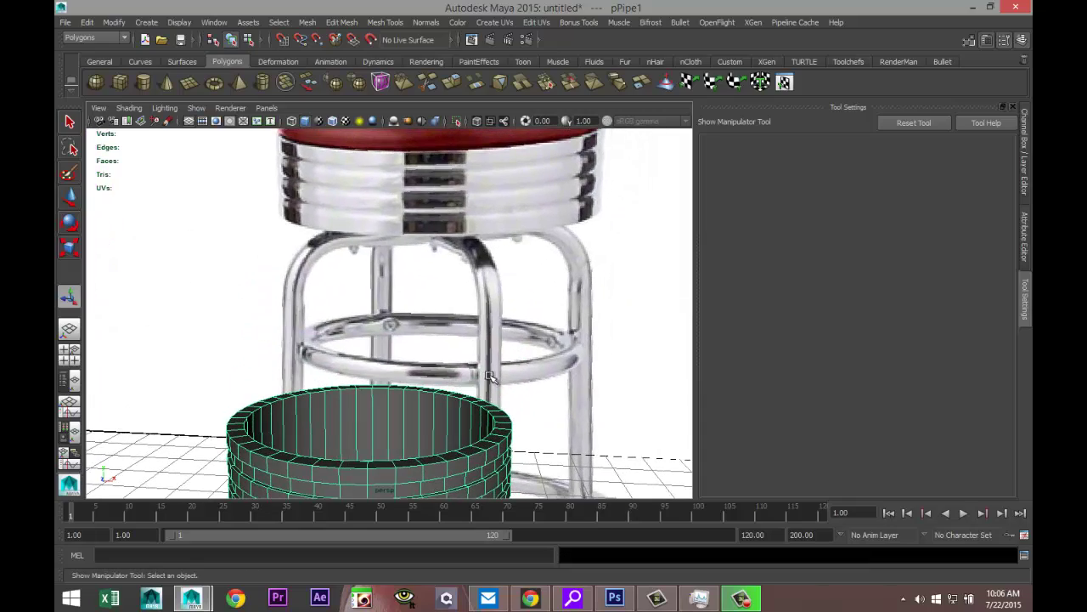
Insert edge loops near the ring's top and bottom rims with the Insert Edge Loop Tool set to equal distance from edge.
middle_click_drag(484, 443, 496, 379, "alt")
left_click_drag(496, 379, 524, 352, "alt")
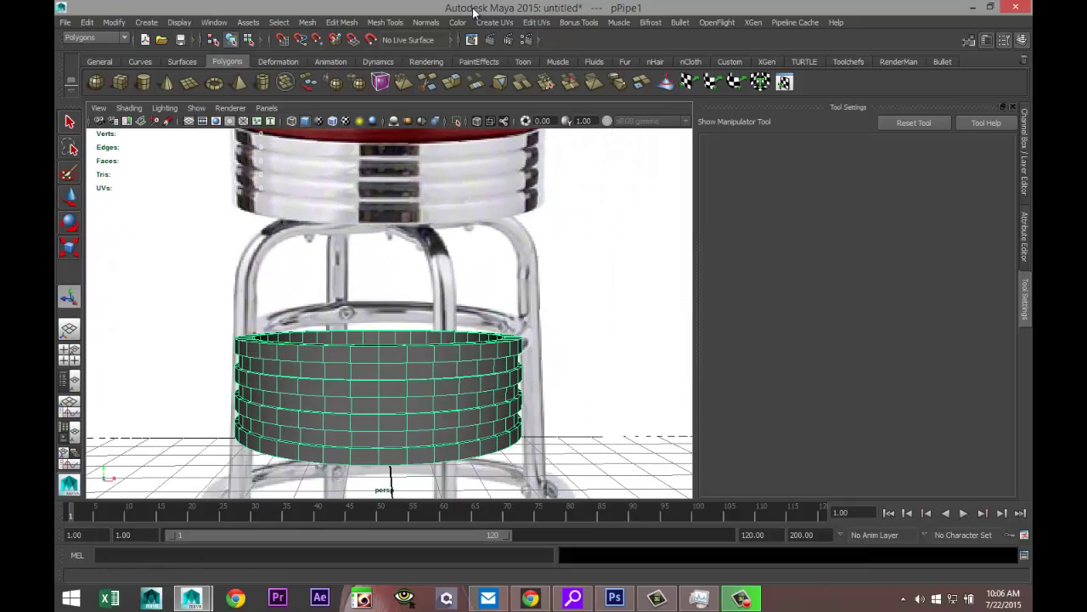
left_click(386, 22)
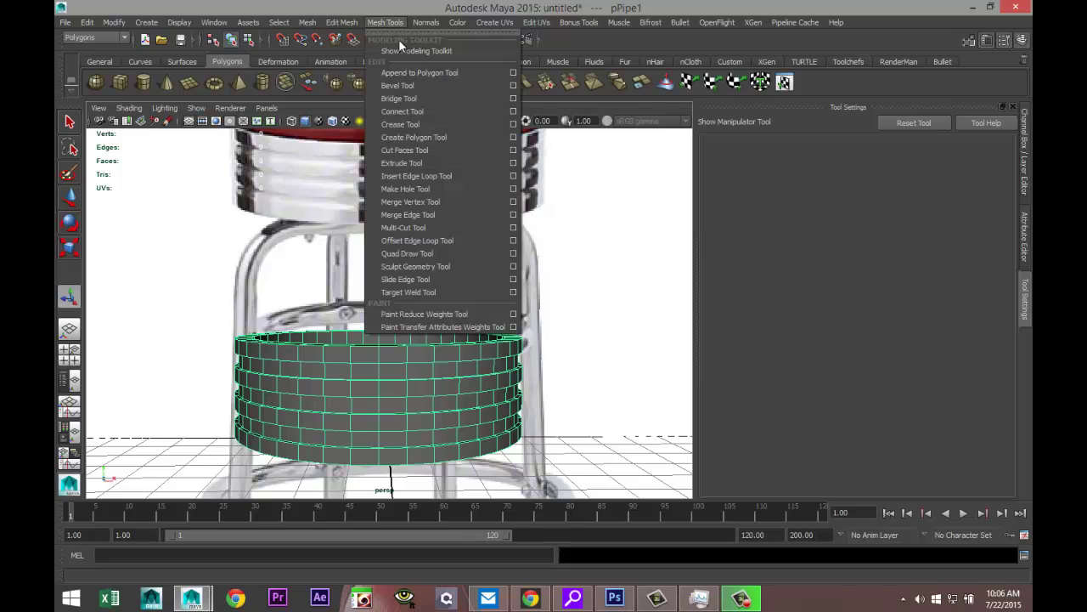
left_click(484, 176)
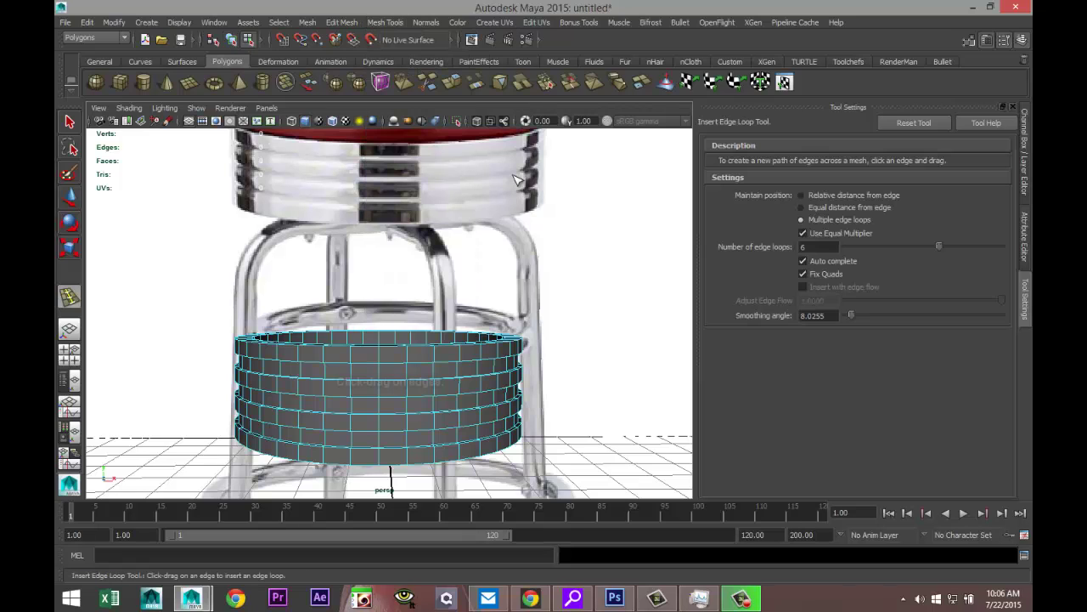
left_click(802, 207)
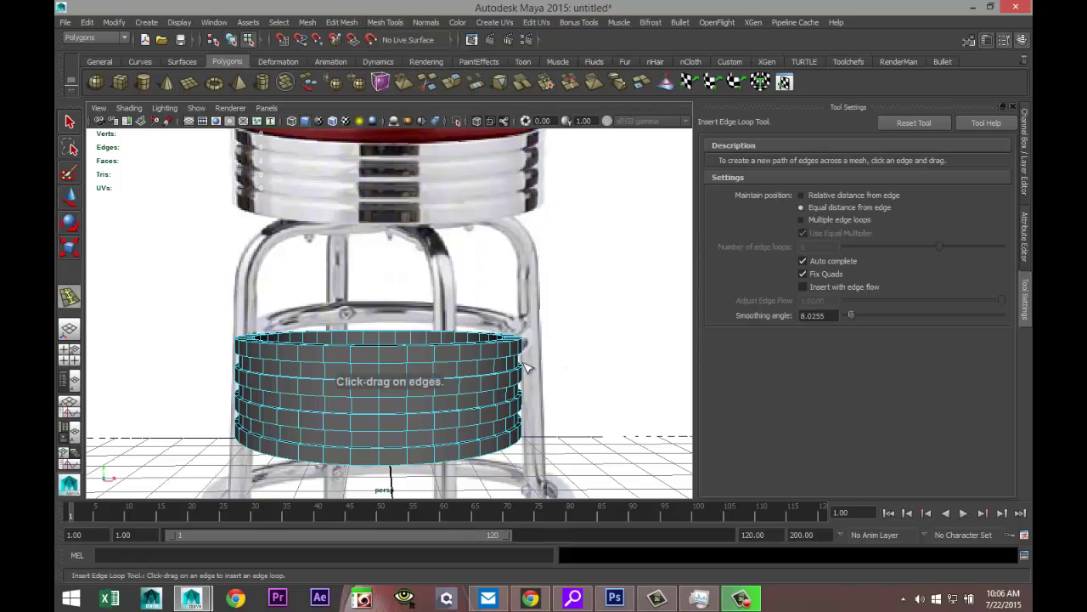
left_click(386, 355)
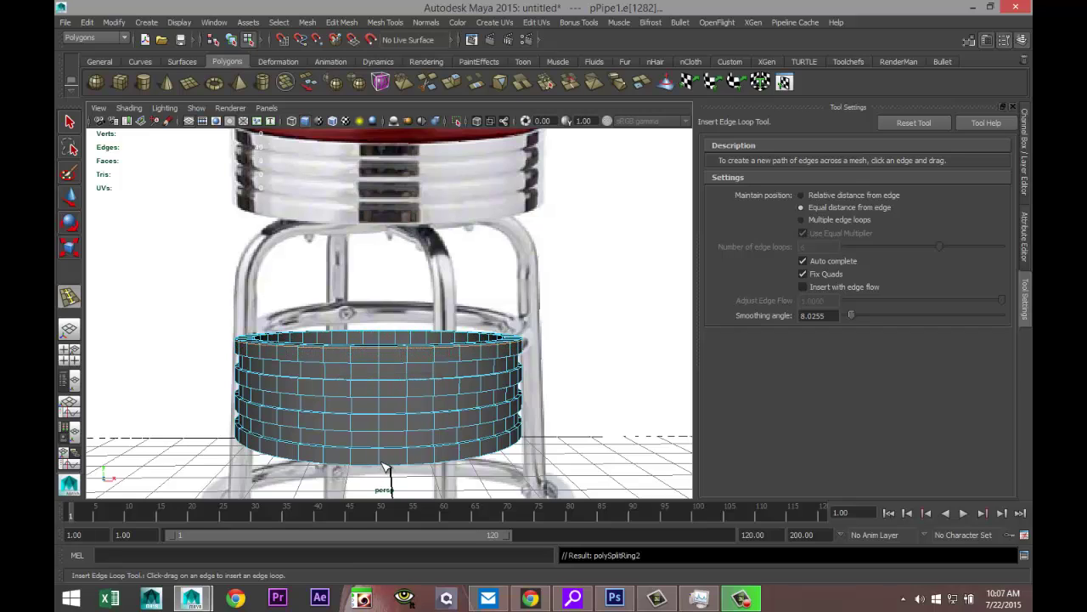
left_click_drag(379, 459, 383, 467)
key("q")
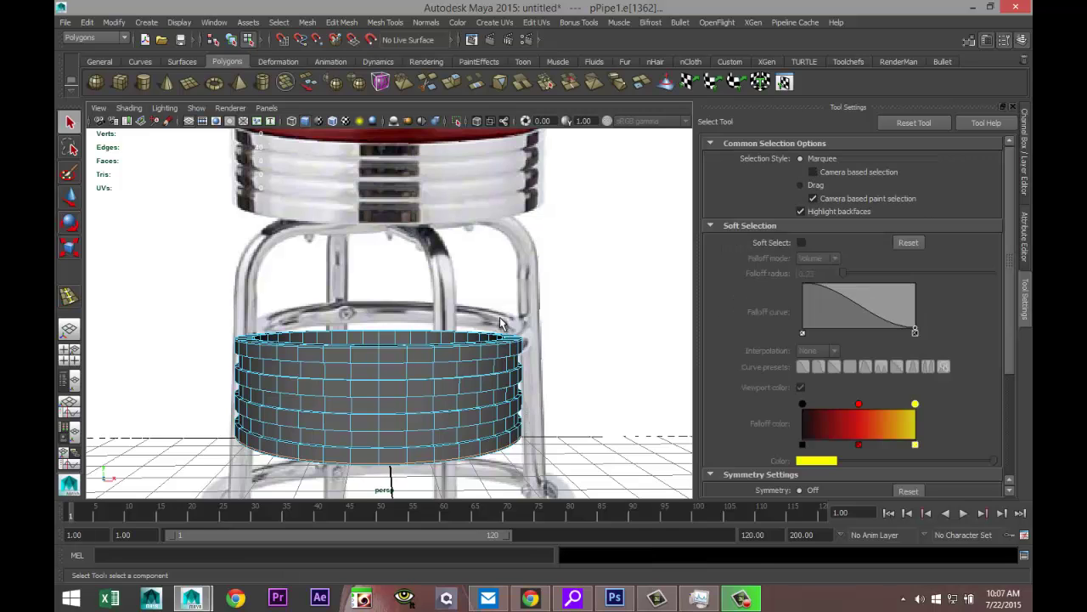
Create a polygon sphere with a radius of about 2.08 on the grid beside the ring.
scroll(502, 327, "down", 5)
left_click_drag(495, 312, 478, 348, "alt")
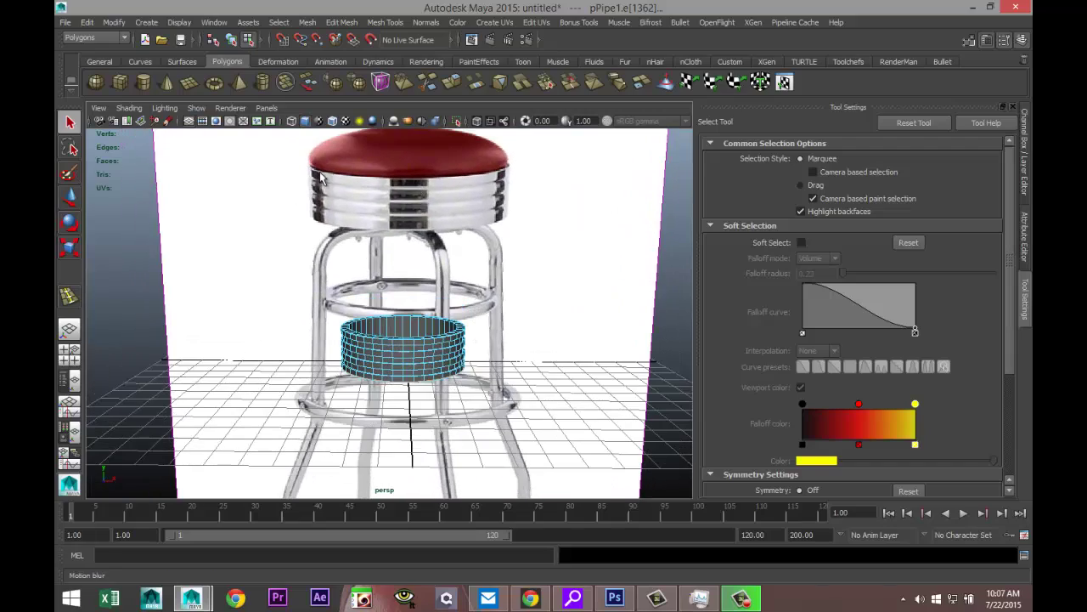
left_click_drag(473, 309, 499, 343, "alt")
middle_click_drag(496, 349, 470, 350, "alt")
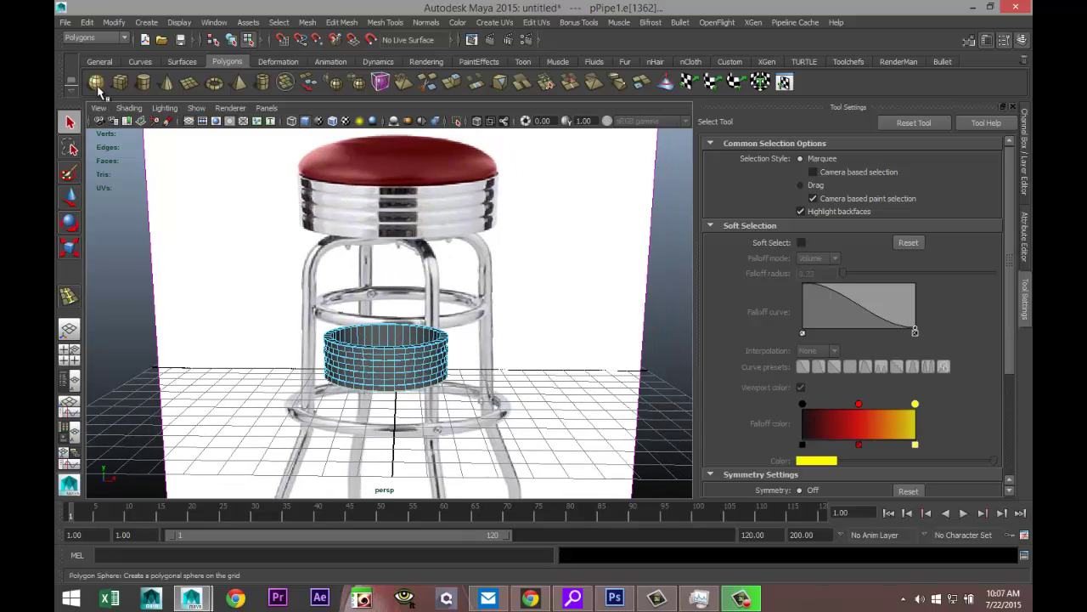
left_click(96, 82)
scroll(494, 423, "down", 3)
left_click_drag(526, 416, 565, 421)
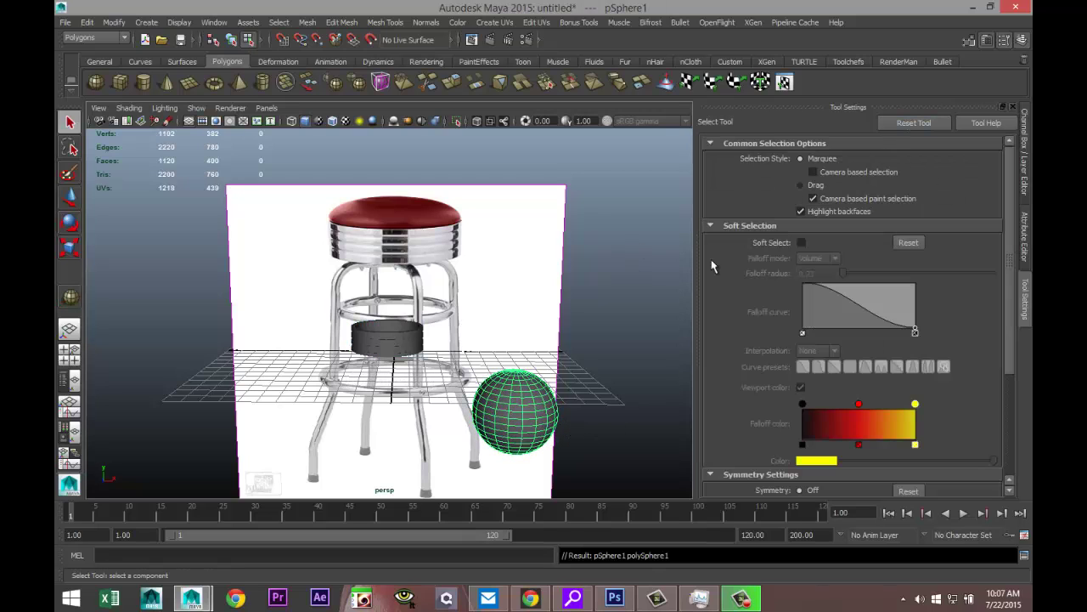
Set the sphere's axis subdivisions and height subdivisions to 40.
key("ctrl+a")
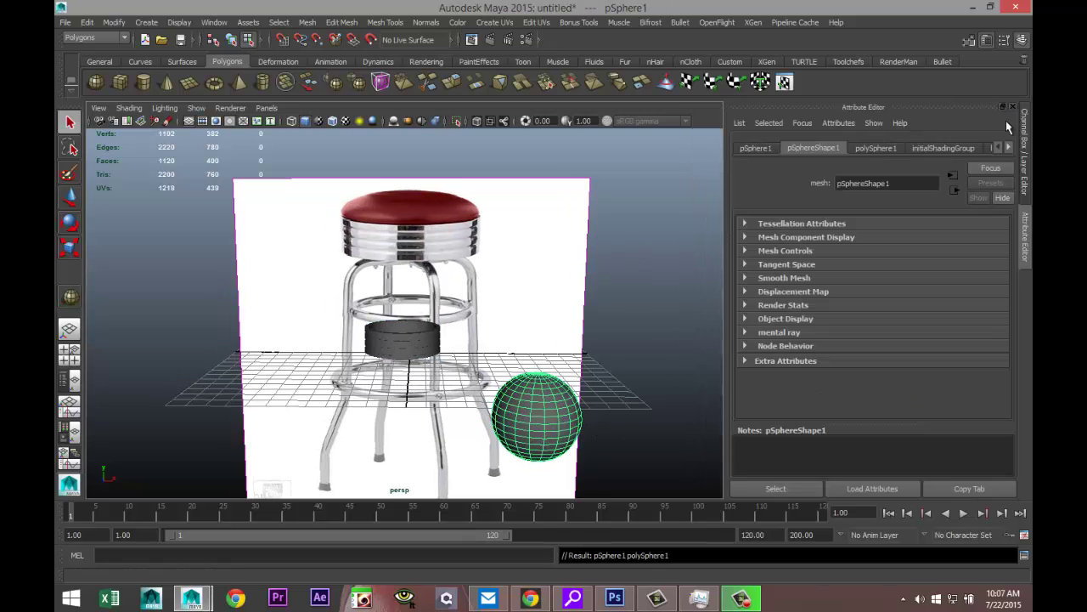
left_click(876, 149)
left_click(860, 261)
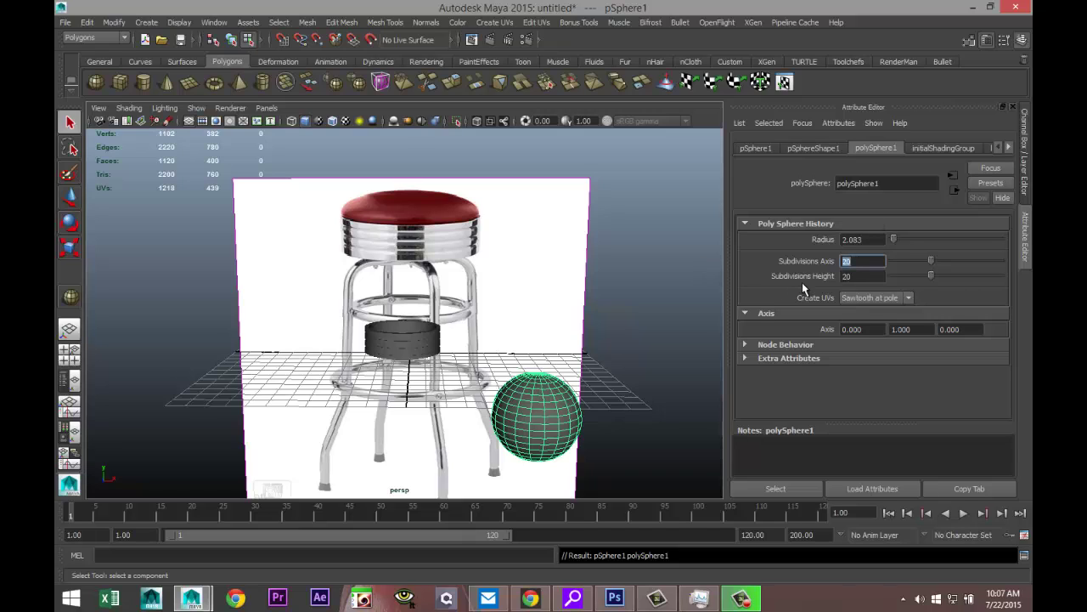
left_click(855, 276)
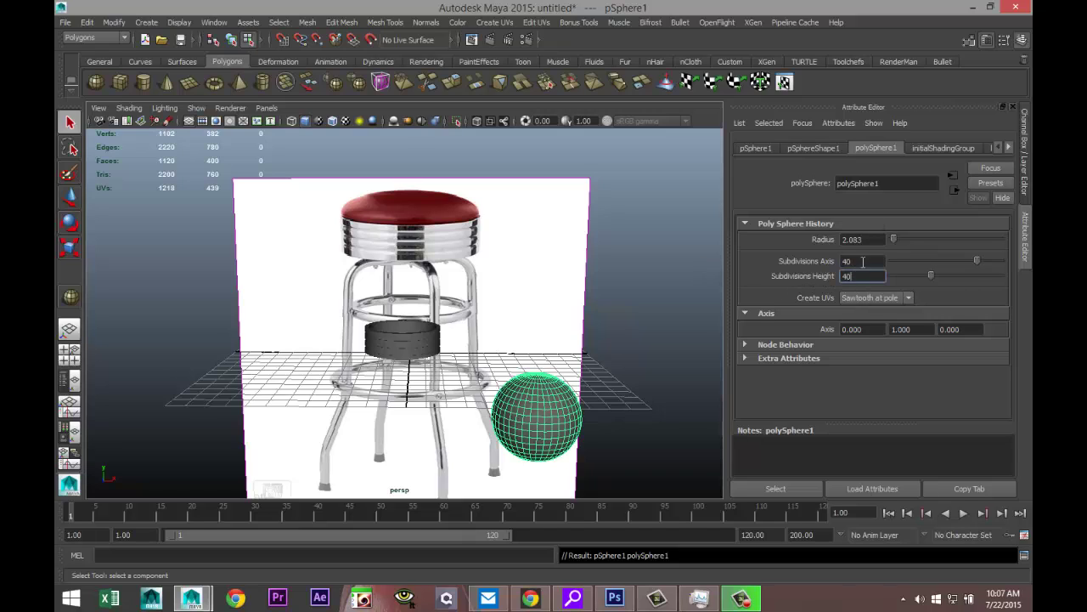
key("Return")
Move the sphere in the front view so it sits above the ring and is centered horizontally on it.
key("space")
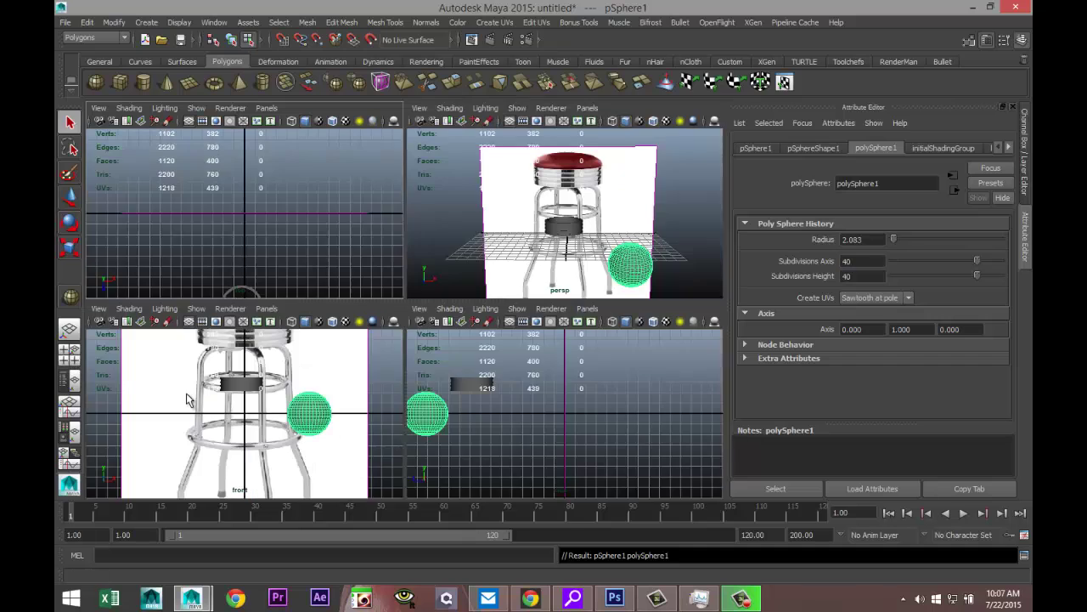
key("space")
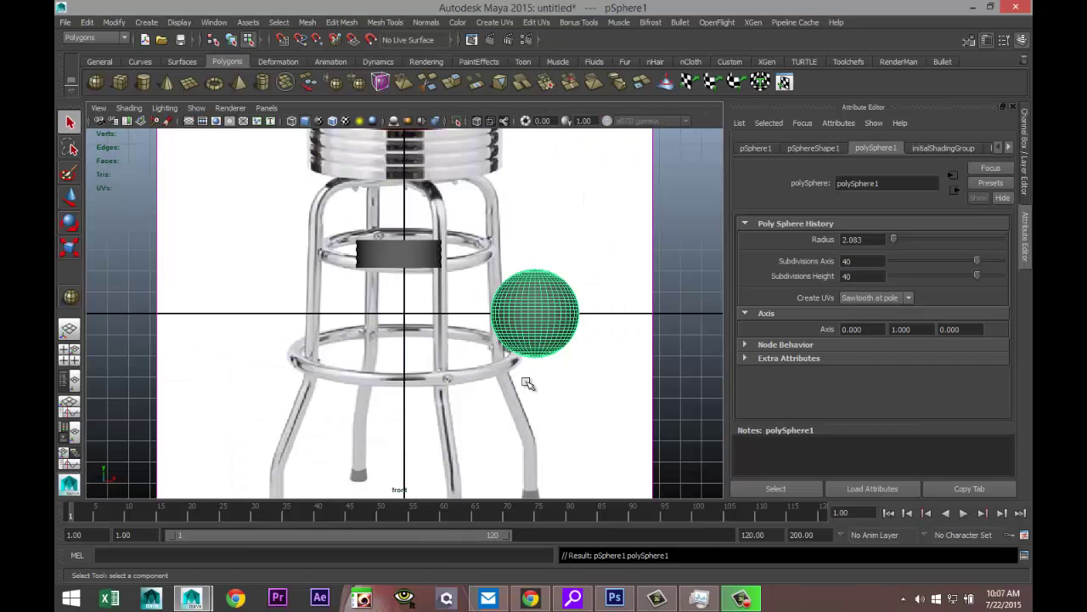
key("w")
left_click_drag(537, 316, 401, 220)
key("f")
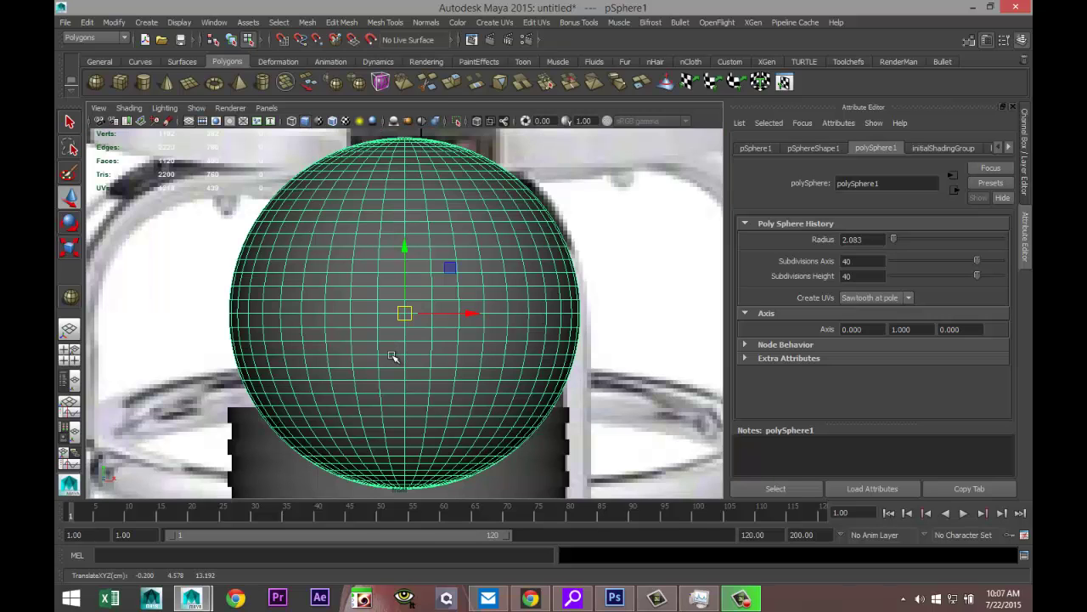
key("4")
scroll(410, 361, "down", 3)
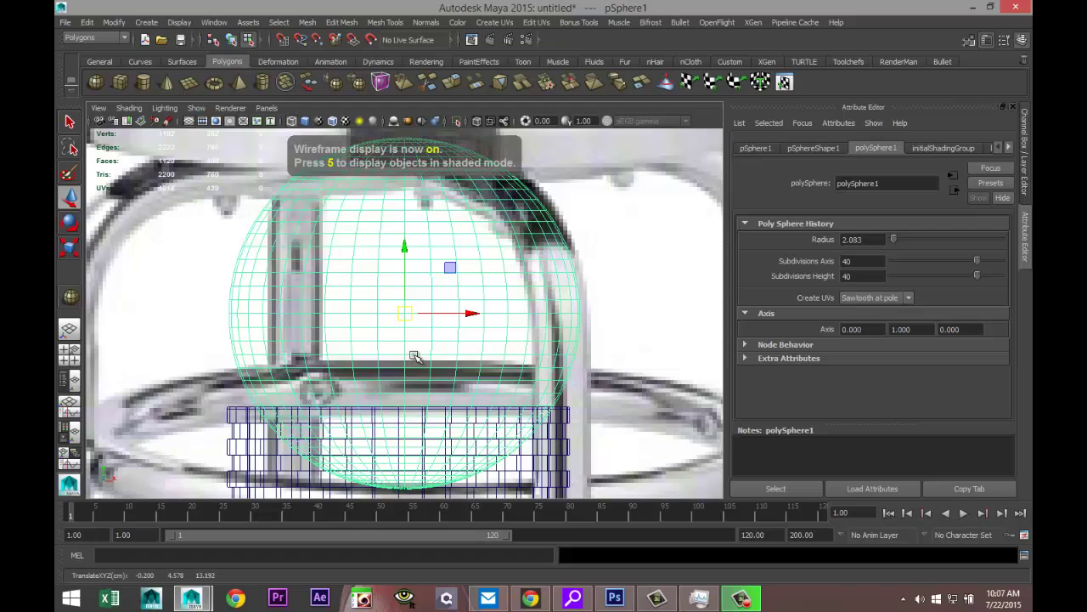
scroll(413, 353, "down", 1)
scroll(453, 336, "up", 2)
scroll(452, 332, "up", 2)
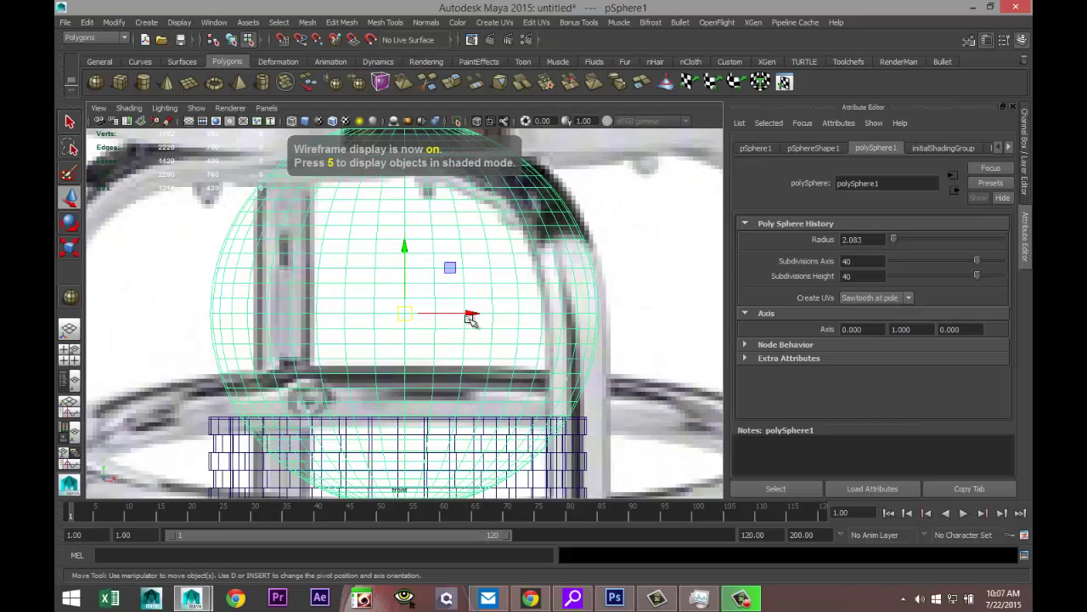
left_click_drag(472, 320, 465, 316)
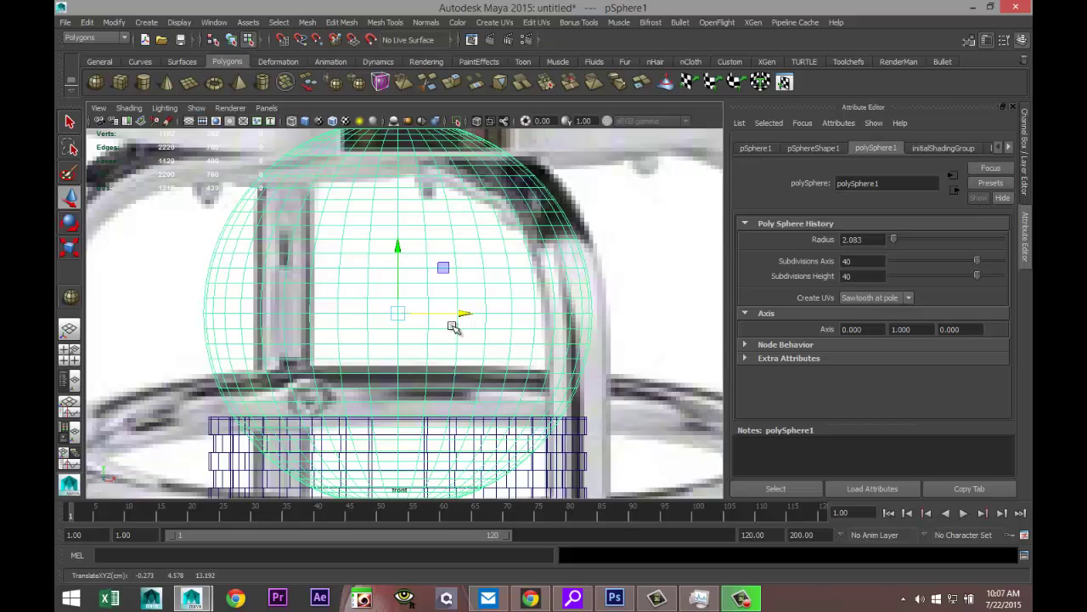
key("5")
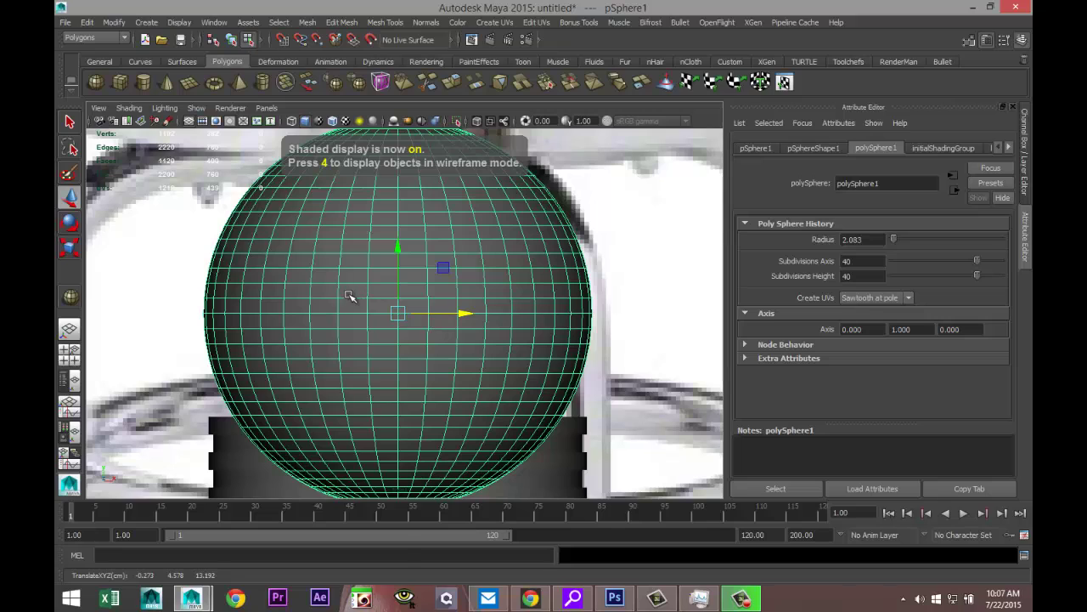
Delete the sphere's lower faces up to three rows above the equator, and select the remaining dome as an object.
right_click_drag(348, 296, 352, 307)
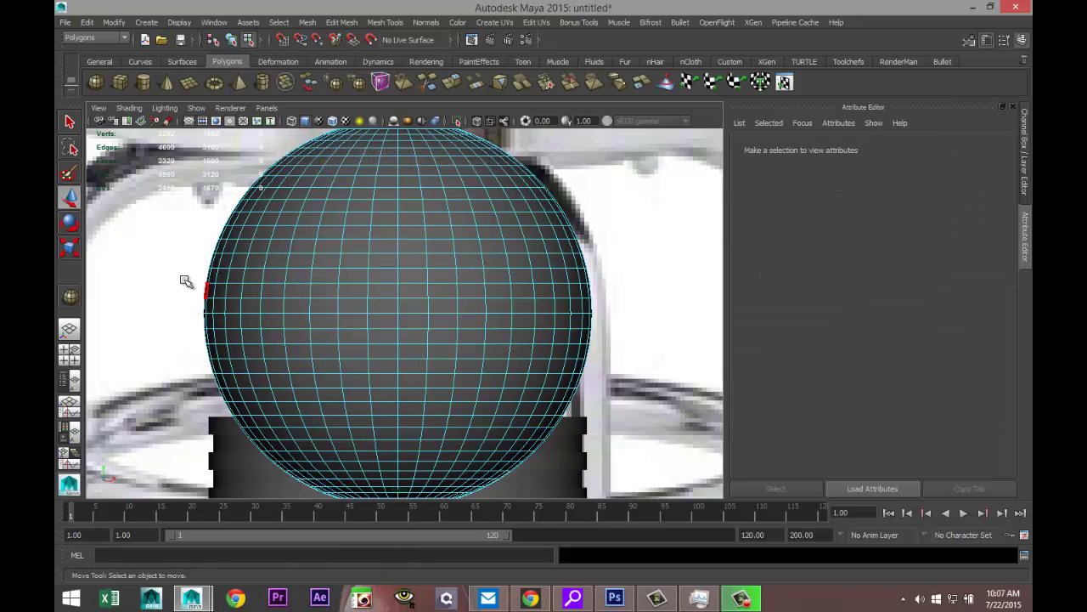
left_click_drag(182, 277, 665, 524)
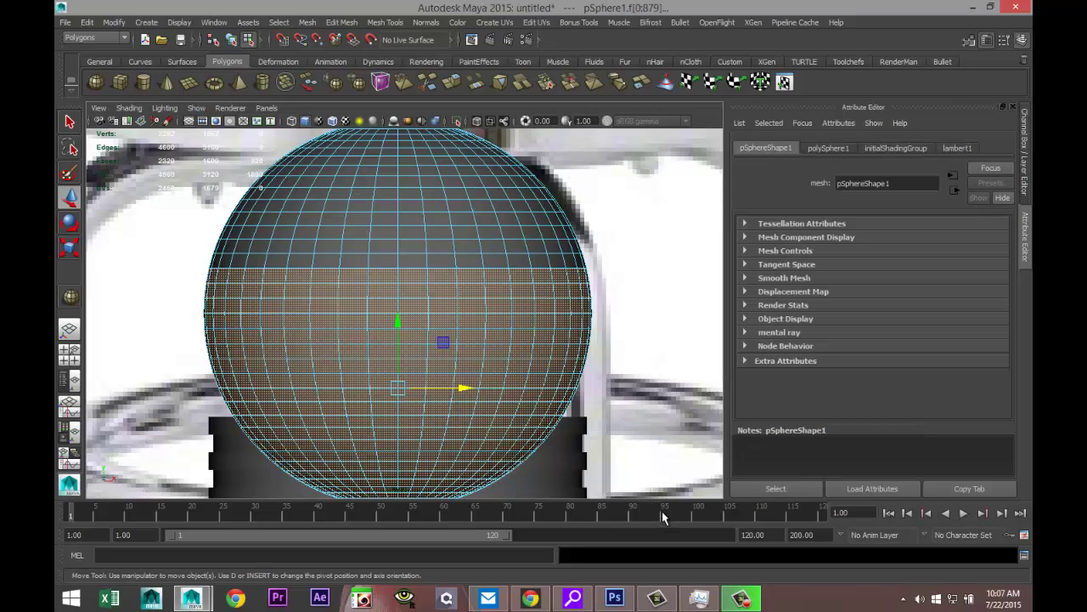
key("Delete")
right_click_drag(410, 203, 413, 170)
left_click(447, 237)
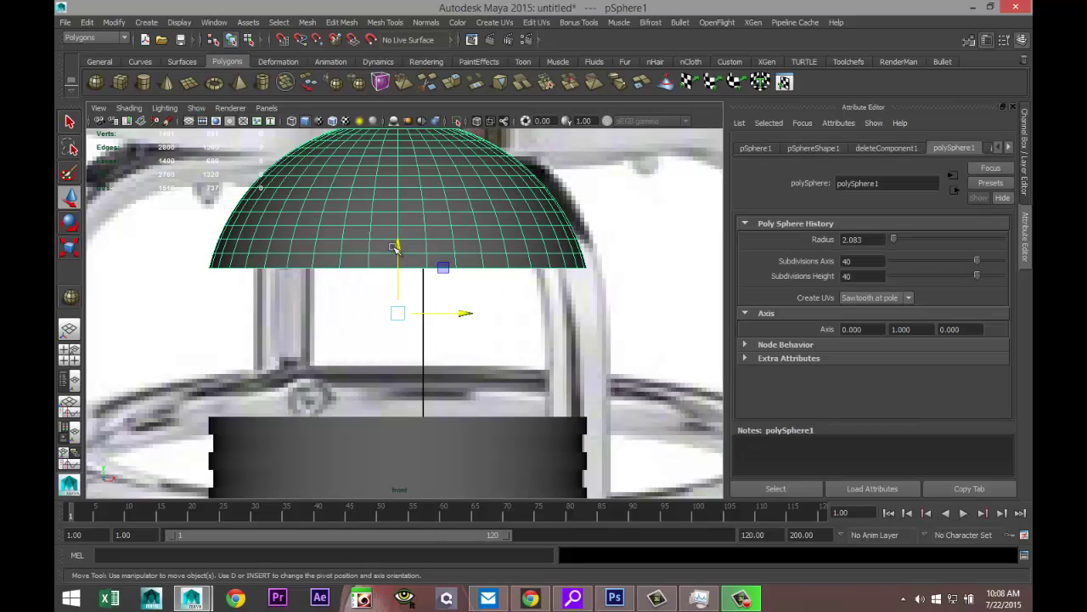
Flatten the dome vertically and lower it in the front view onto the ring's top edge, at Y about 3.30.
left_click_drag(398, 246, 405, 373)
key("r")
key("w")
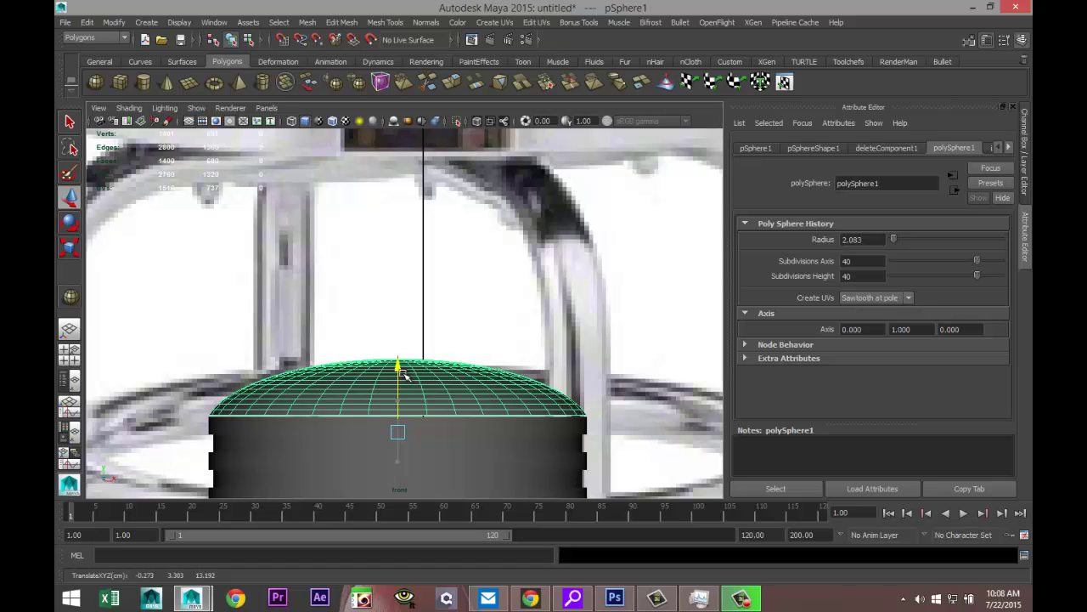
Move the dome back along the Z axis to about 8.77 so it sits over the ring.
left_click(68, 349)
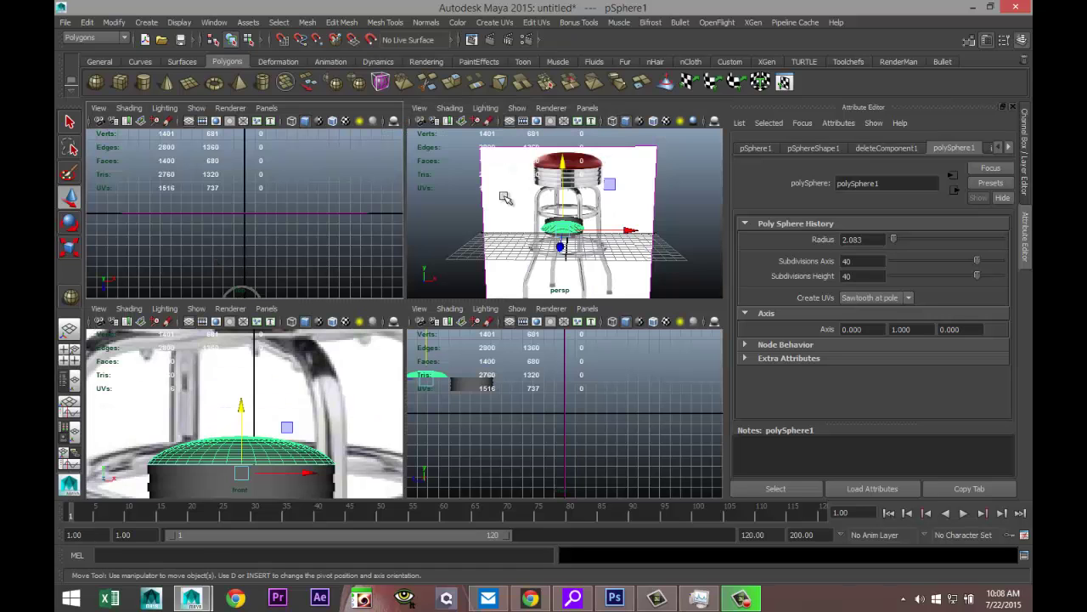
key("space")
key("f")
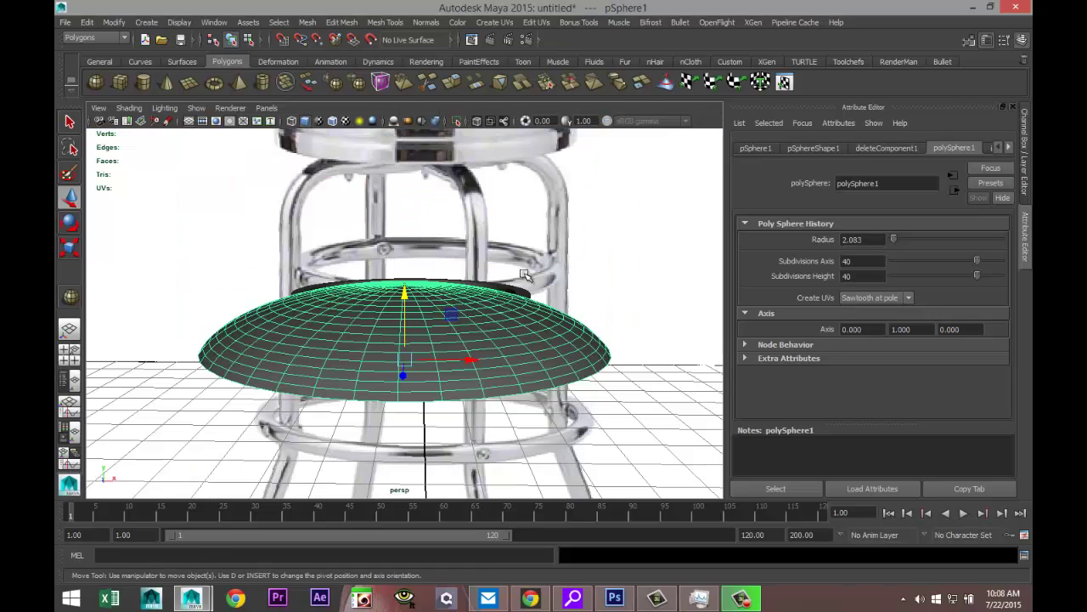
scroll(536, 290, "down", 4)
left_click_drag(595, 330, 578, 316, "alt")
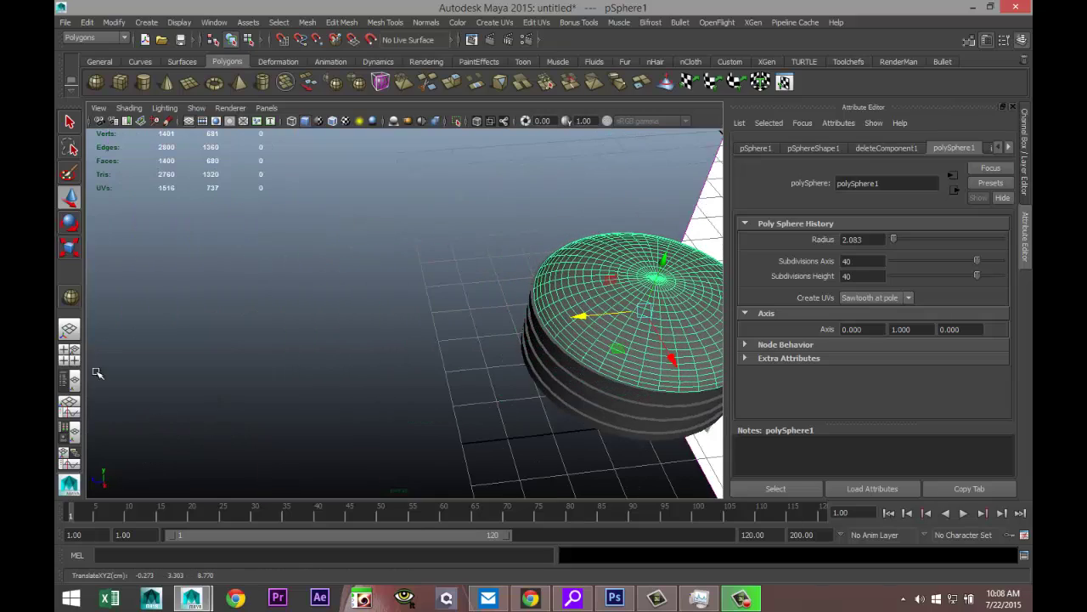
Center the dome on the ring in a wireframe top view by shifting it to Z about 8.83.
left_click(69, 354)
key("space")
key("f")
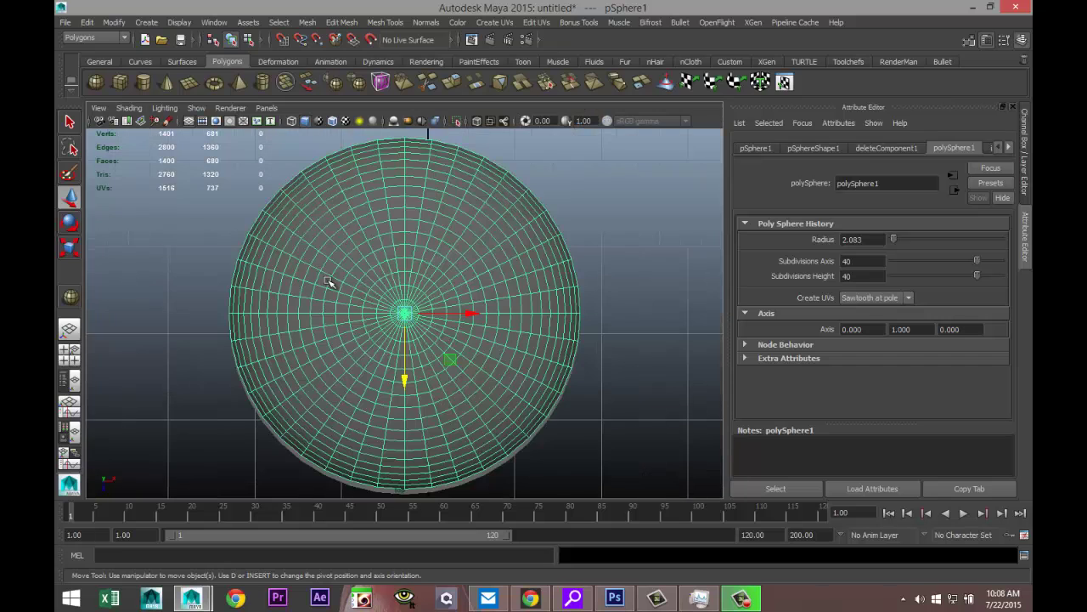
key("4")
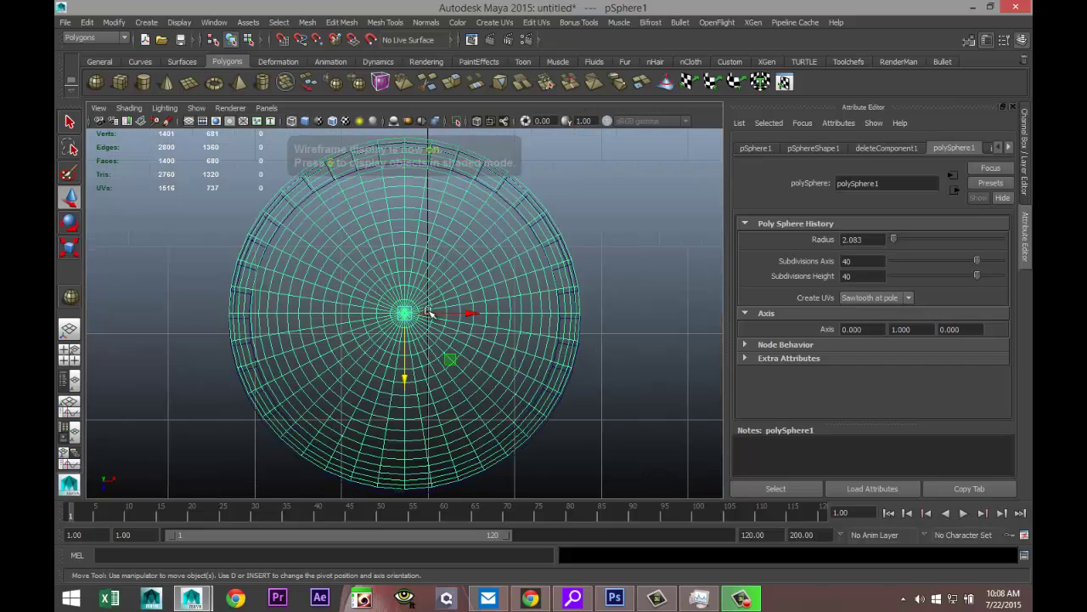
scroll(463, 328, "up", 3)
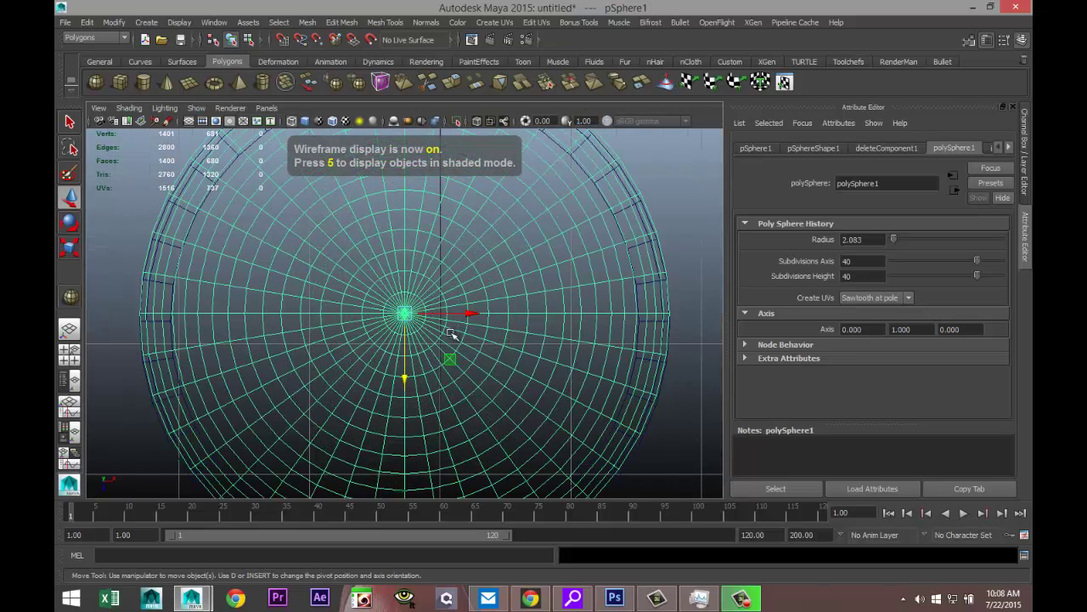
left_click_drag(405, 375, 406, 387)
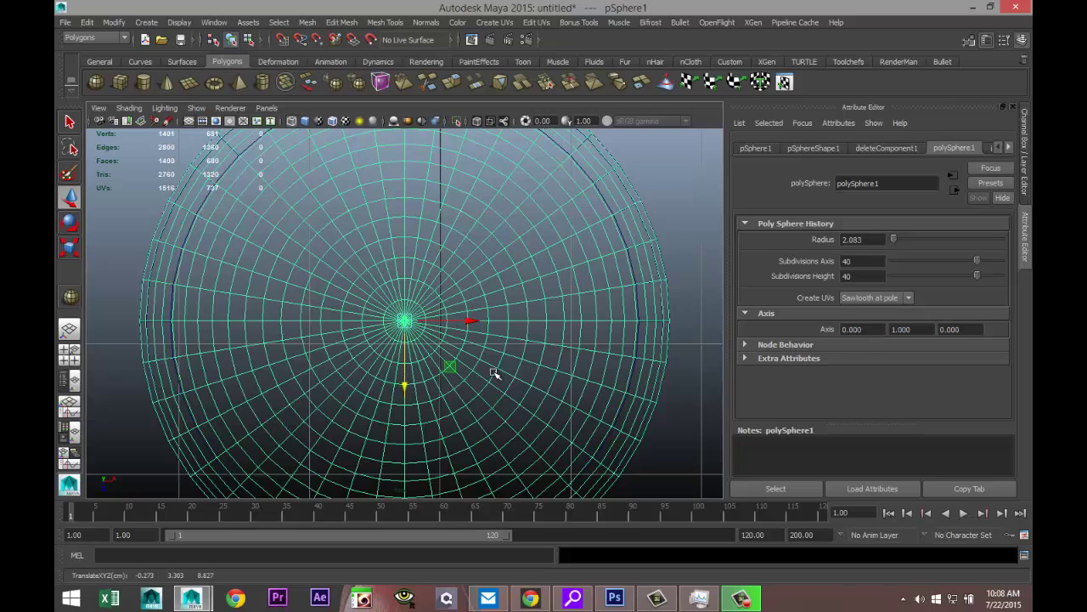
scroll(498, 371, "down", 5)
scroll(485, 371, "up", 4)
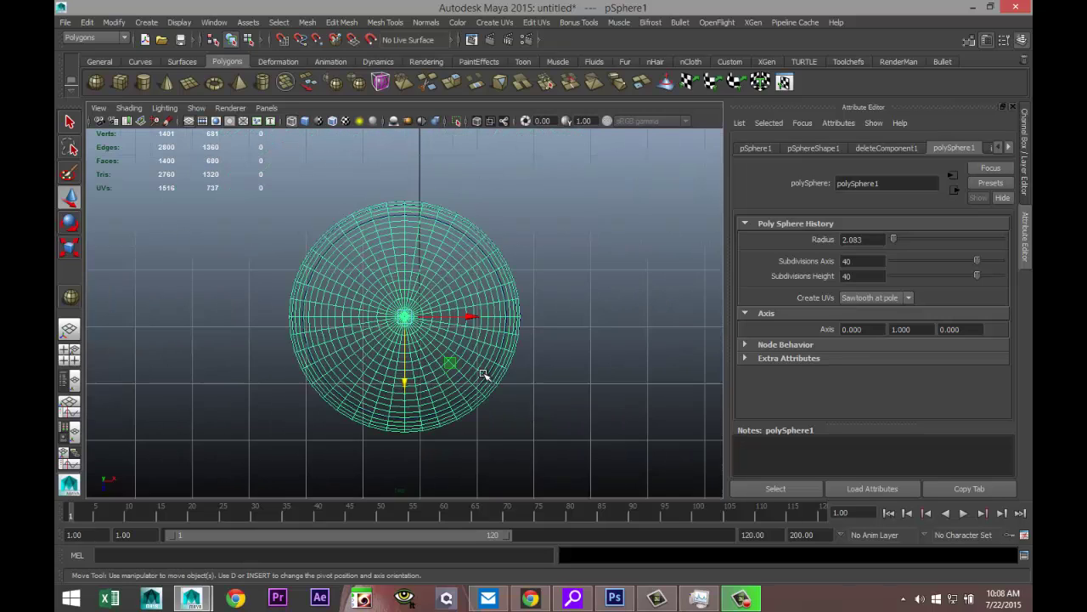
Raise the dome slightly above the ring, to Y about 3.41, leaving a small gap beneath its rim.
left_click(69, 352)
key("space")
key("f")
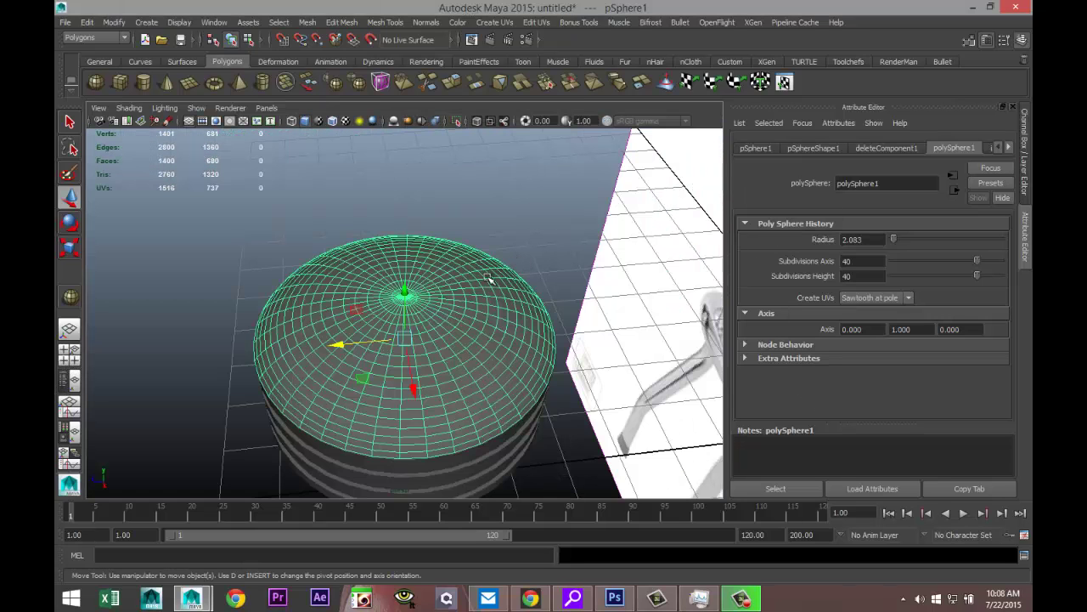
left_click_drag(411, 383, 424, 298, "alt")
middle_click_drag(430, 332, 428, 298, "alt")
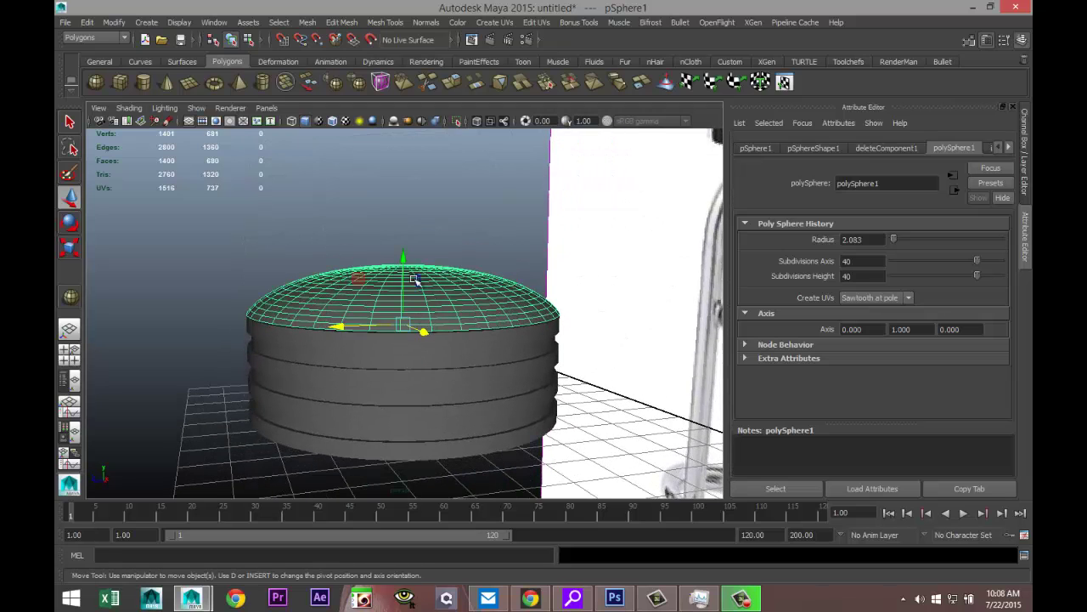
left_click_drag(408, 259, 407, 255)
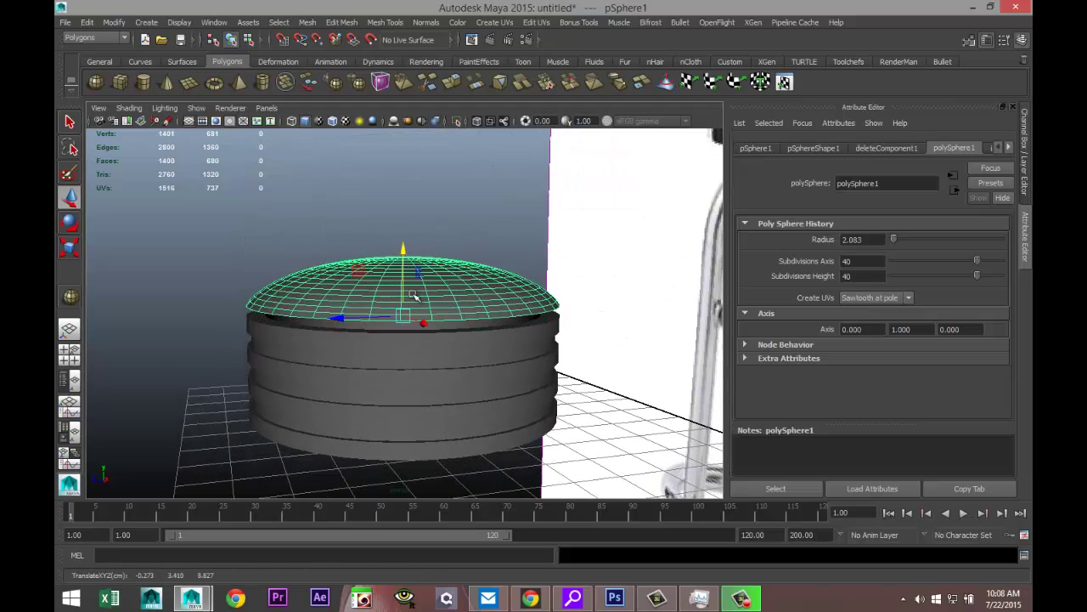
Select the full edge loop around the dome's open bottom border.
scroll(408, 319, "up", 2)
right_click_drag(367, 330, 361, 255)
double_click(367, 328)
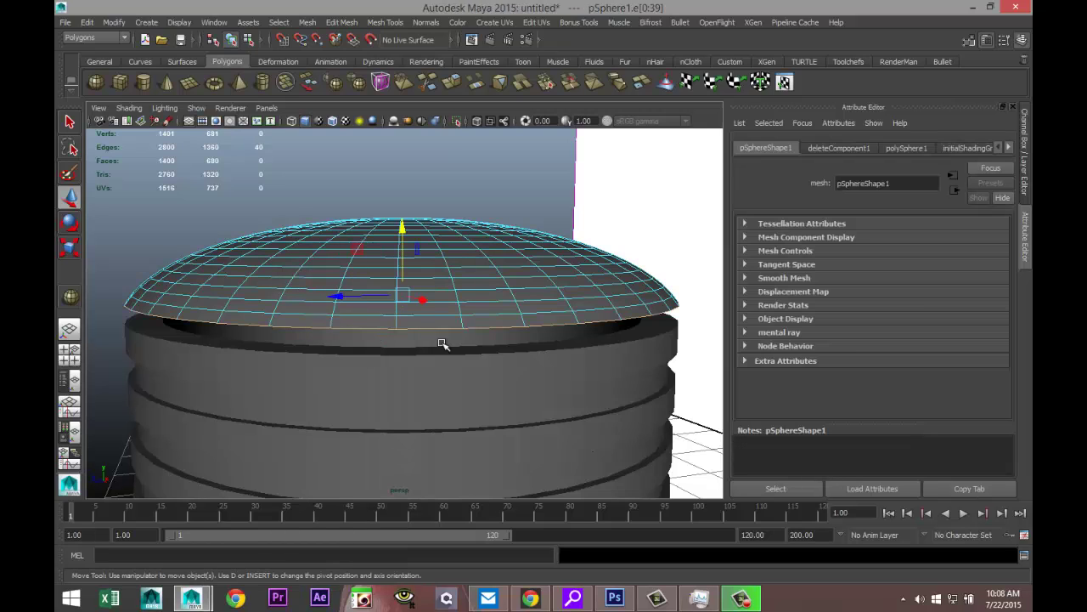
left_click(343, 22)
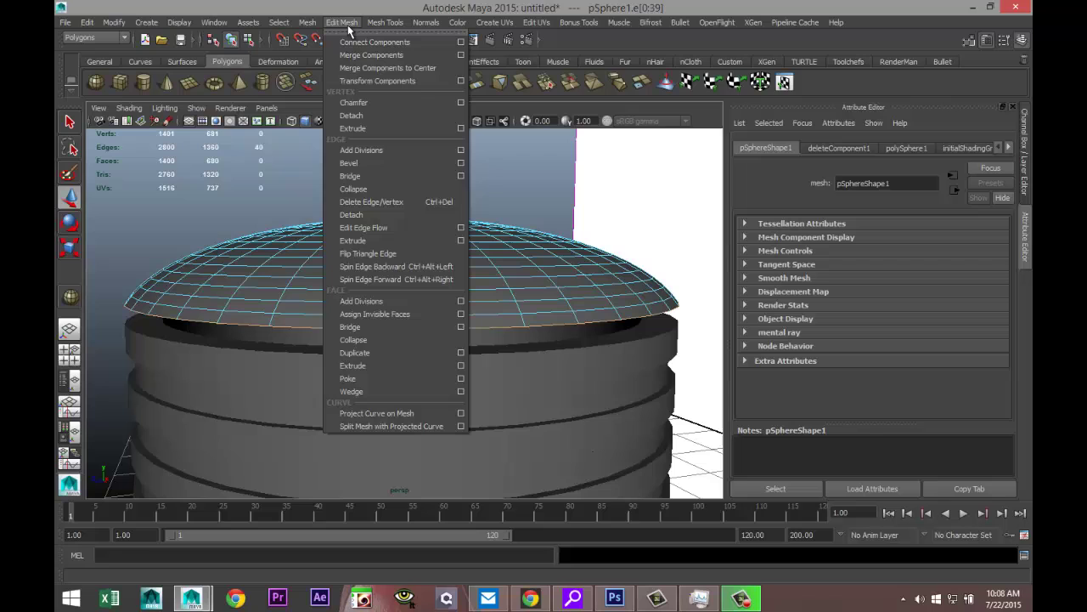
left_click(384, 365)
key("w")
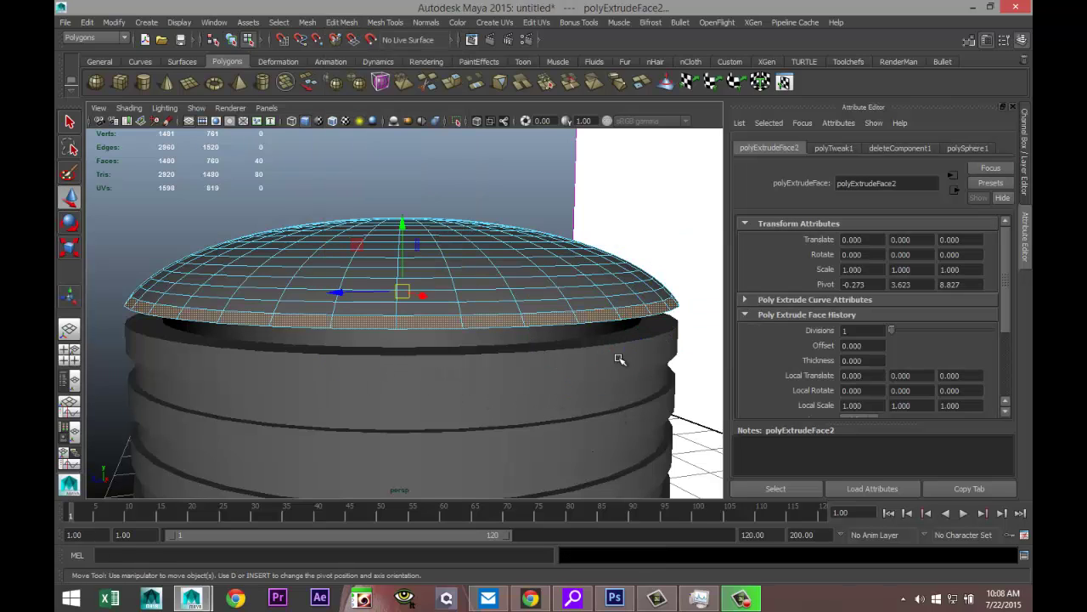
left_click_drag(403, 226, 404, 228)
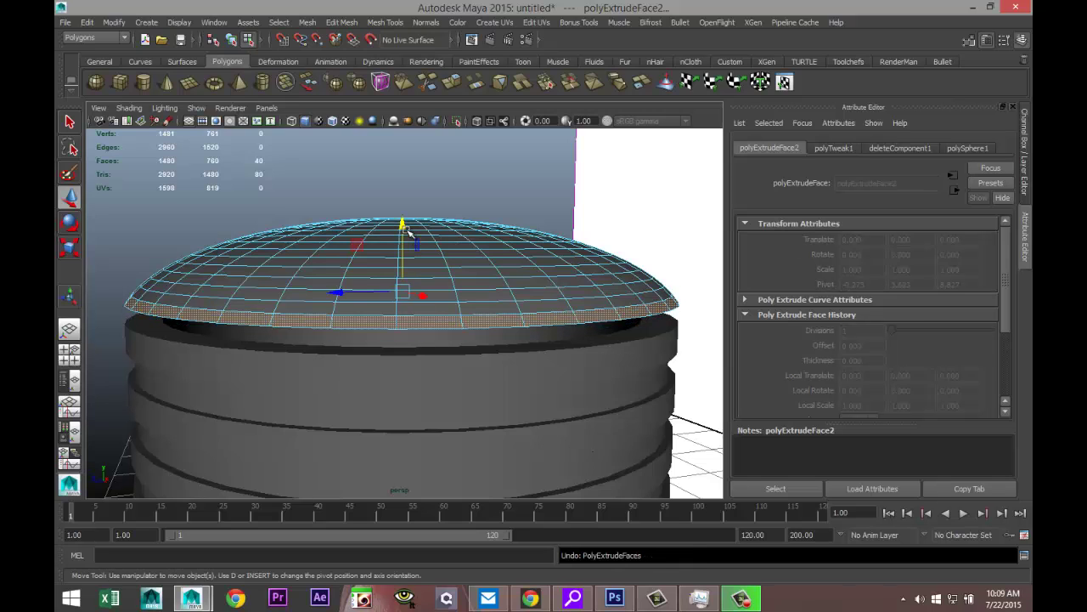
key("ctrl+z")
Extrude the dome's bottom border edges and move them straight down a short distance, to Y about 3.56.
left_click(342, 23)
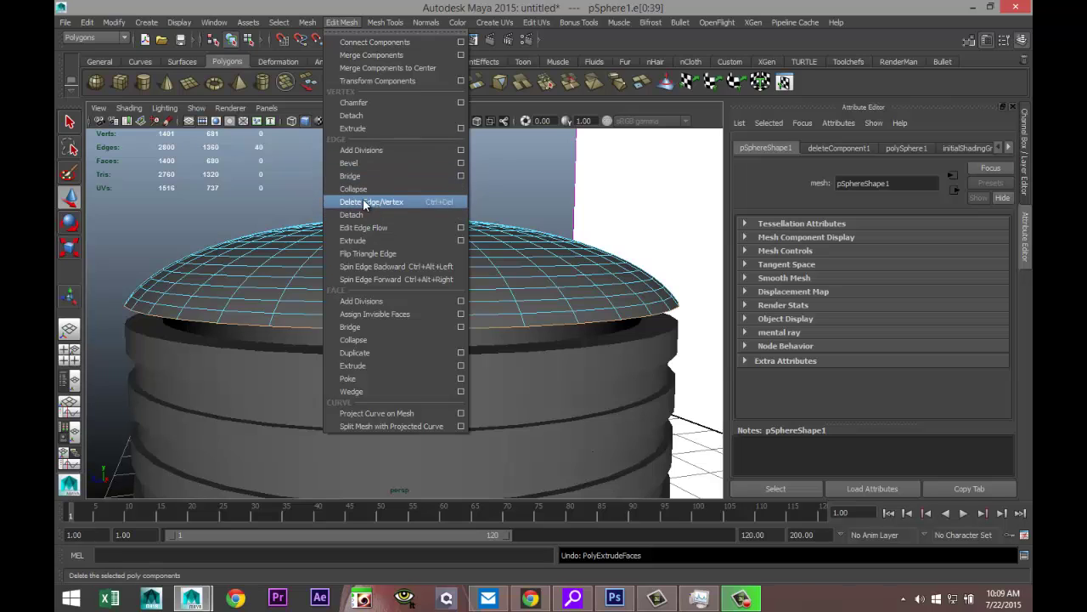
left_click(353, 240)
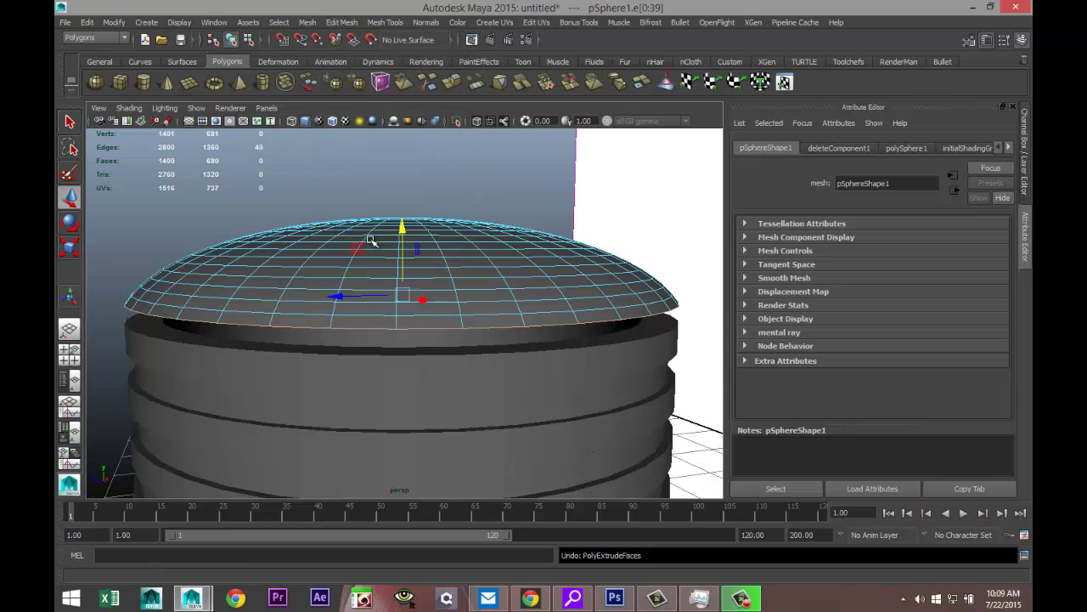
key("w")
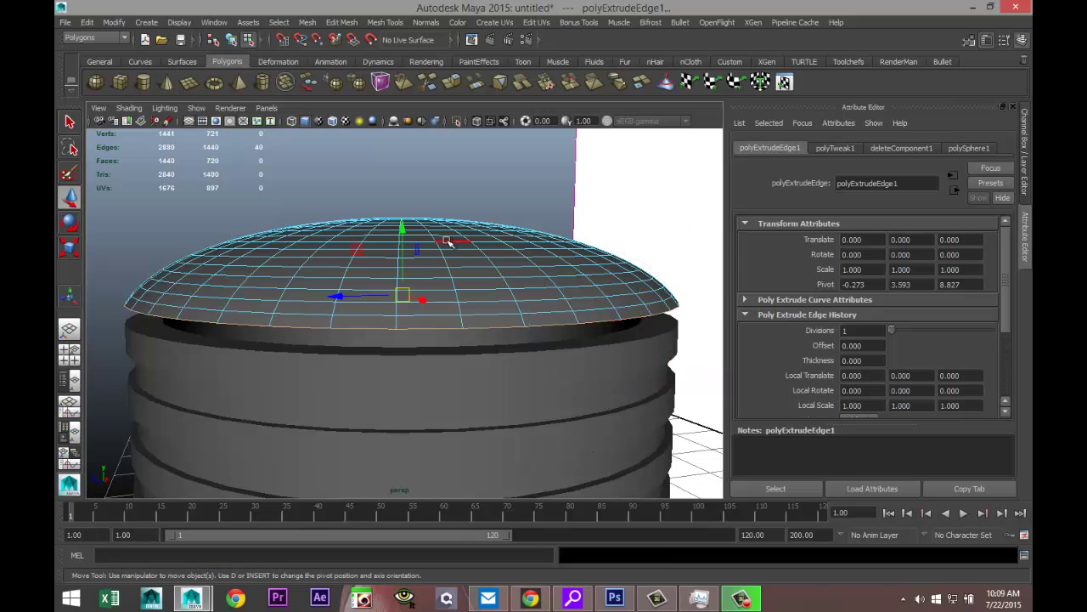
left_click_drag(401, 228, 405, 232)
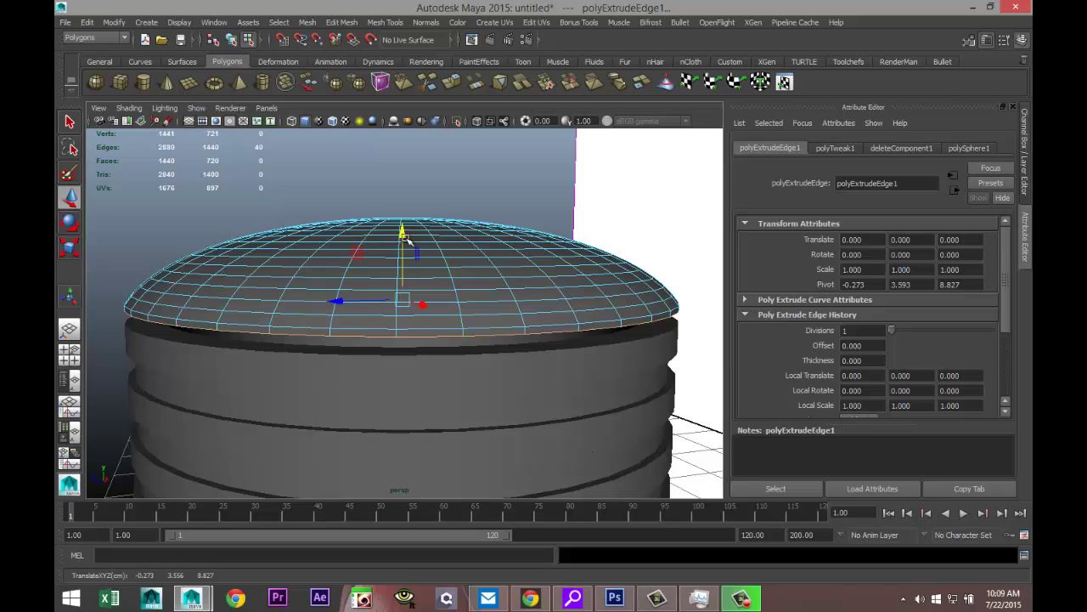
Extrude the border edges again, scale them slightly inward and lower them to Y about 3.51, then deselect.
key("ctrl+e")
key("r")
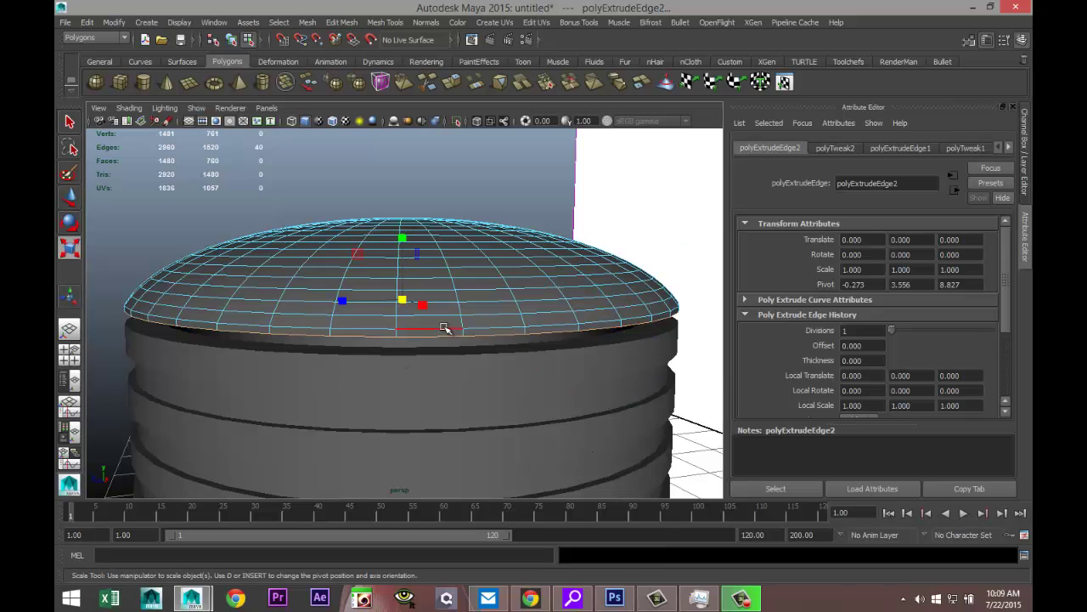
left_click_drag(402, 302, 395, 303)
key("w")
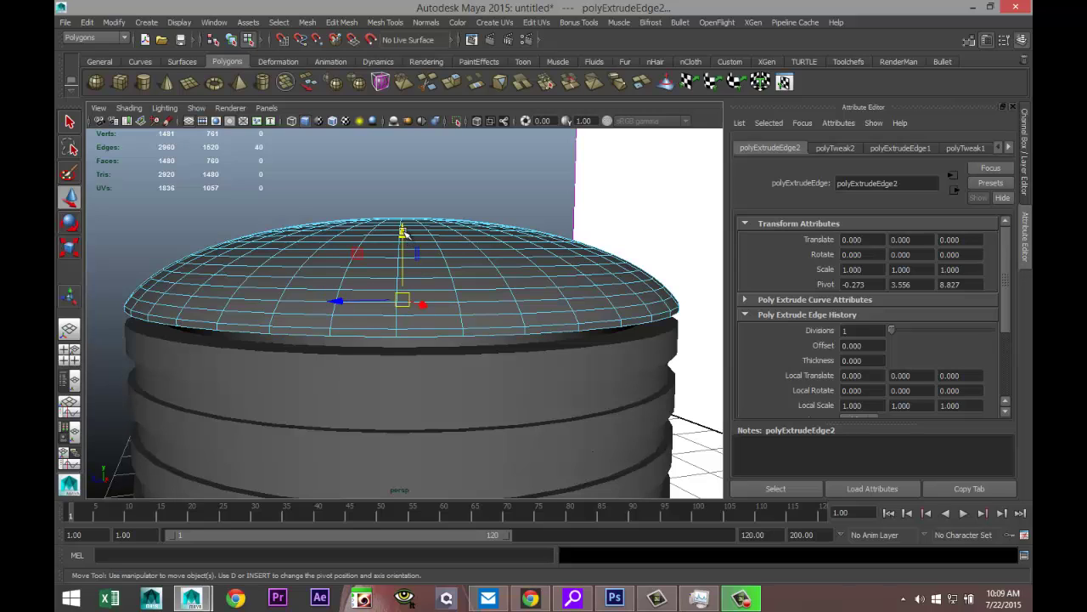
left_click_drag(402, 233, 405, 239)
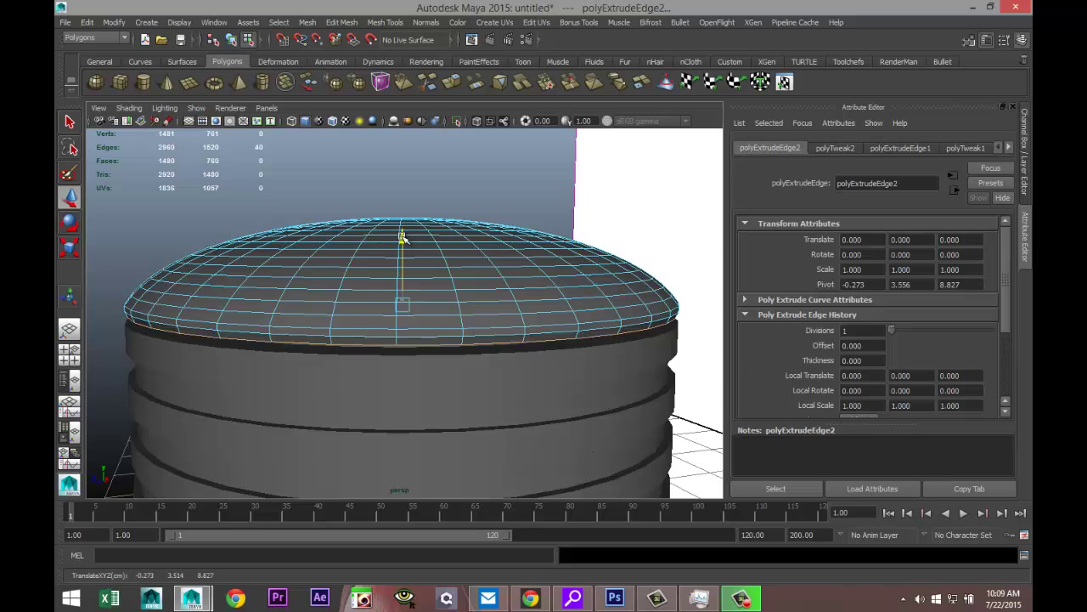
left_click(338, 177)
Select the whole dome in the front view and lower it onto the ring's top edge, at Y about 3.37.
left_click(69, 353)
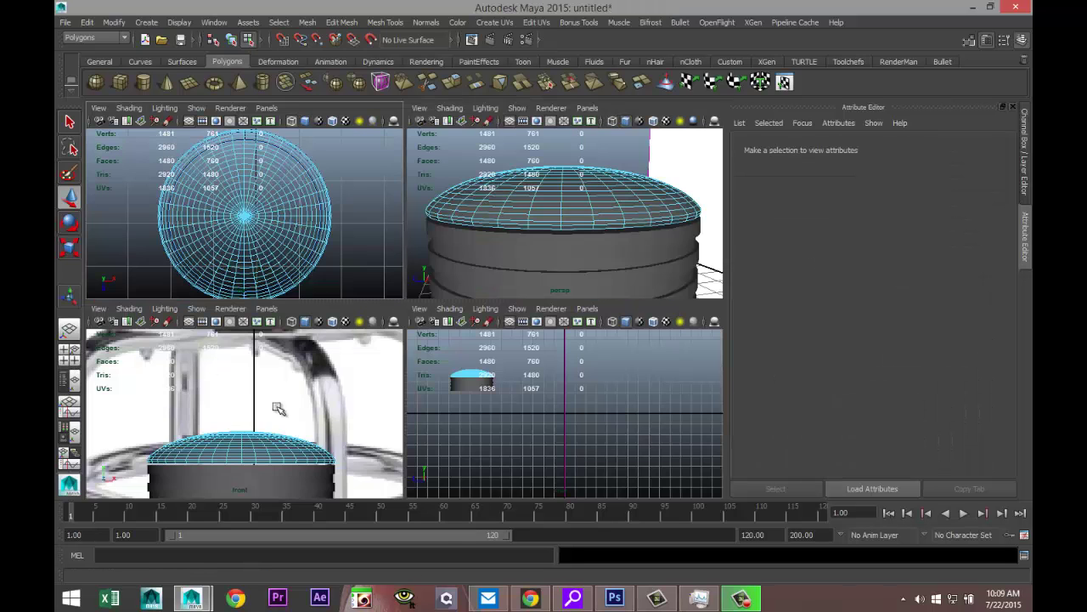
key("space")
scroll(379, 263, "up", 5)
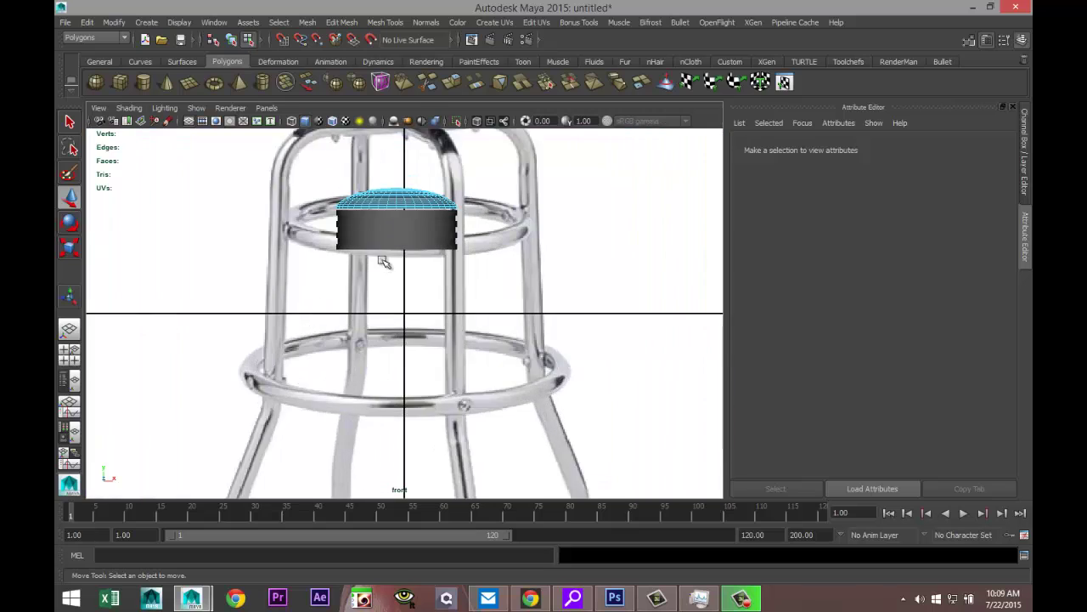
right_click_drag(399, 161, 459, 141)
key("f")
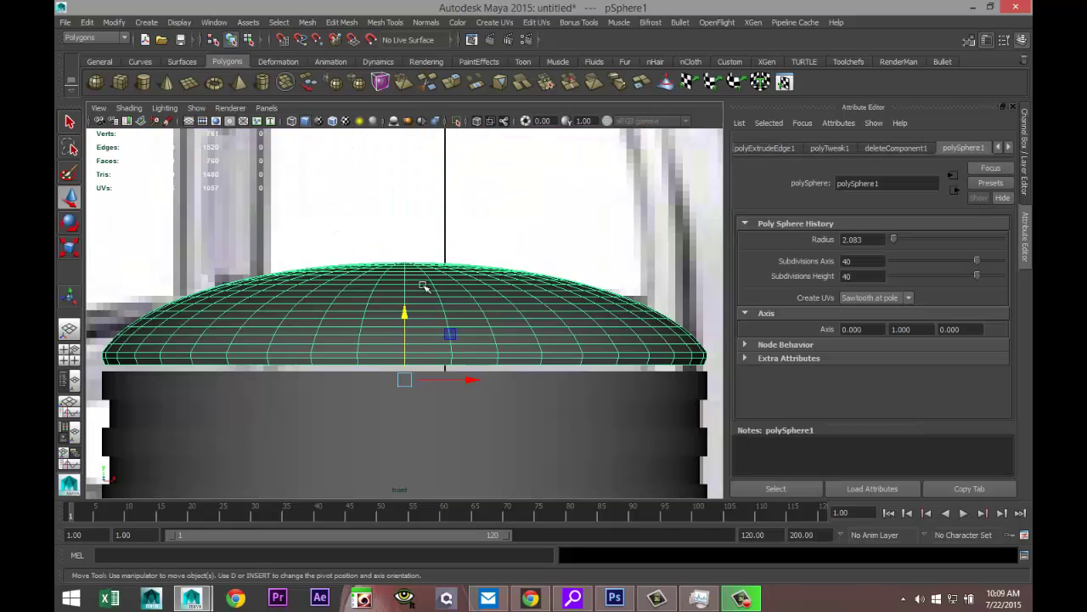
left_click_drag(405, 312, 405, 320)
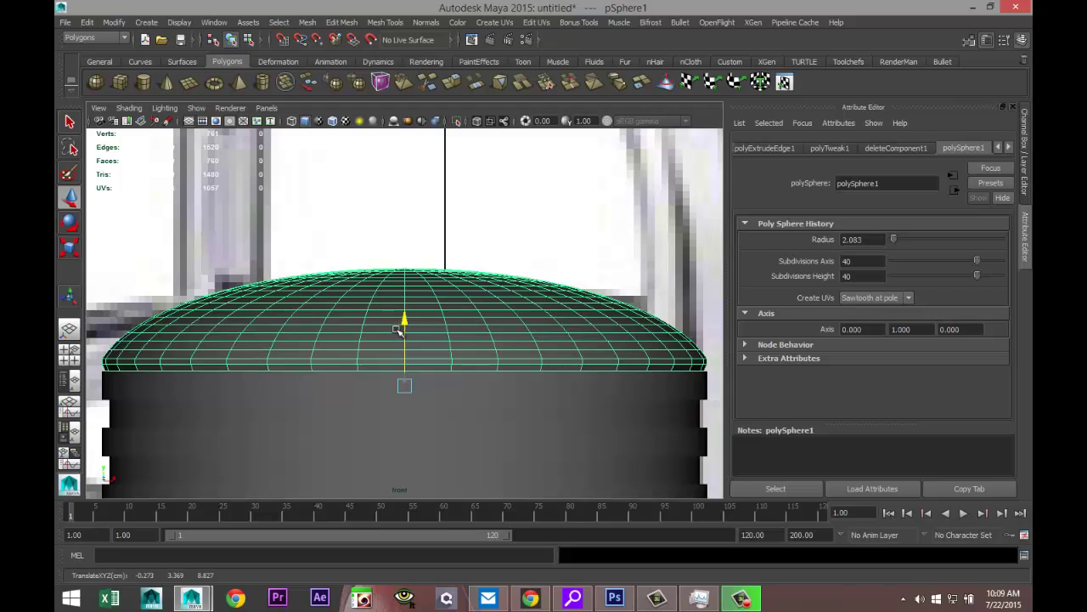
Smooth the dome mesh into a rounded cushion and clear the selection.
key("space")
key("space")
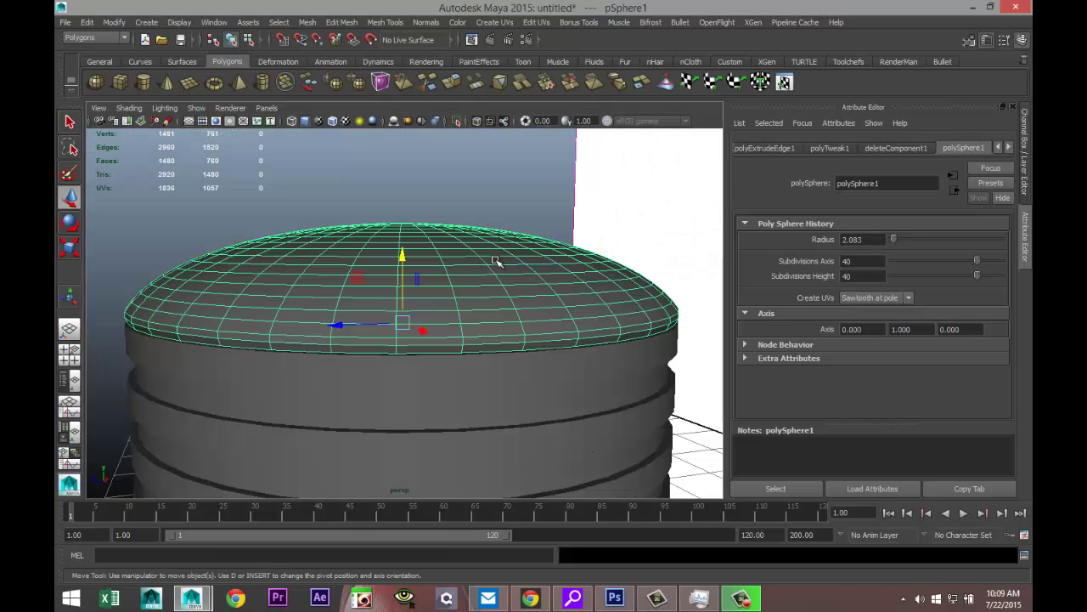
left_click_drag(423, 374, 439, 381, "alt")
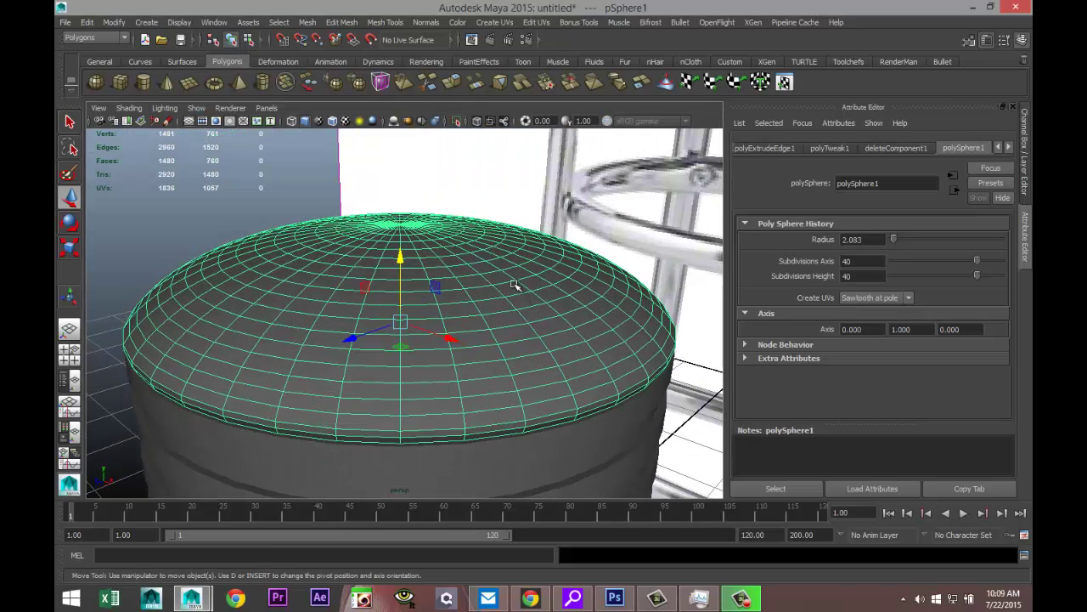
left_click(306, 22)
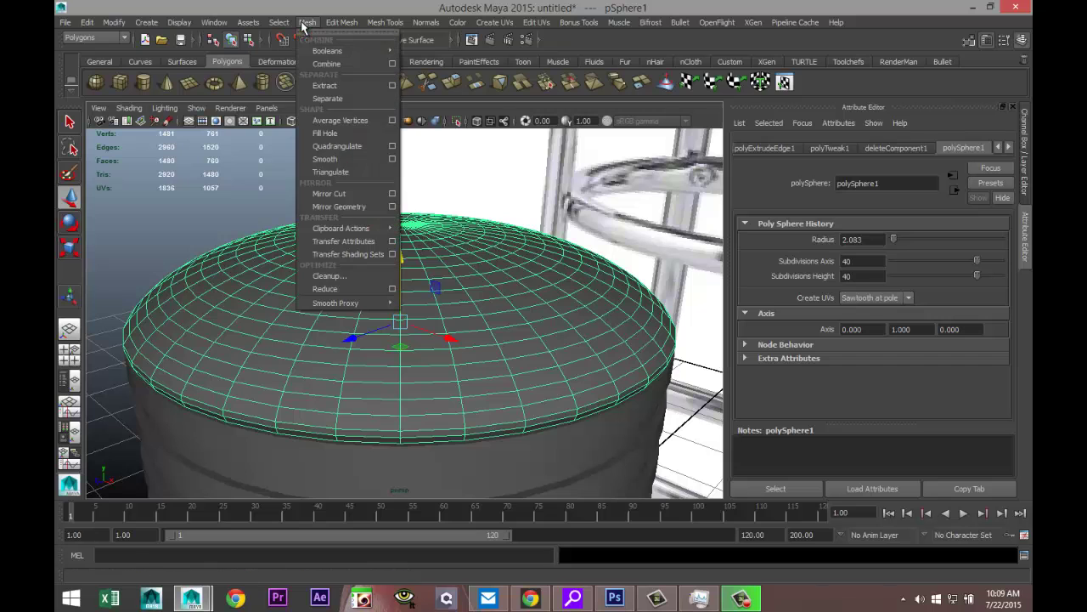
left_click(325, 159)
left_click(175, 195)
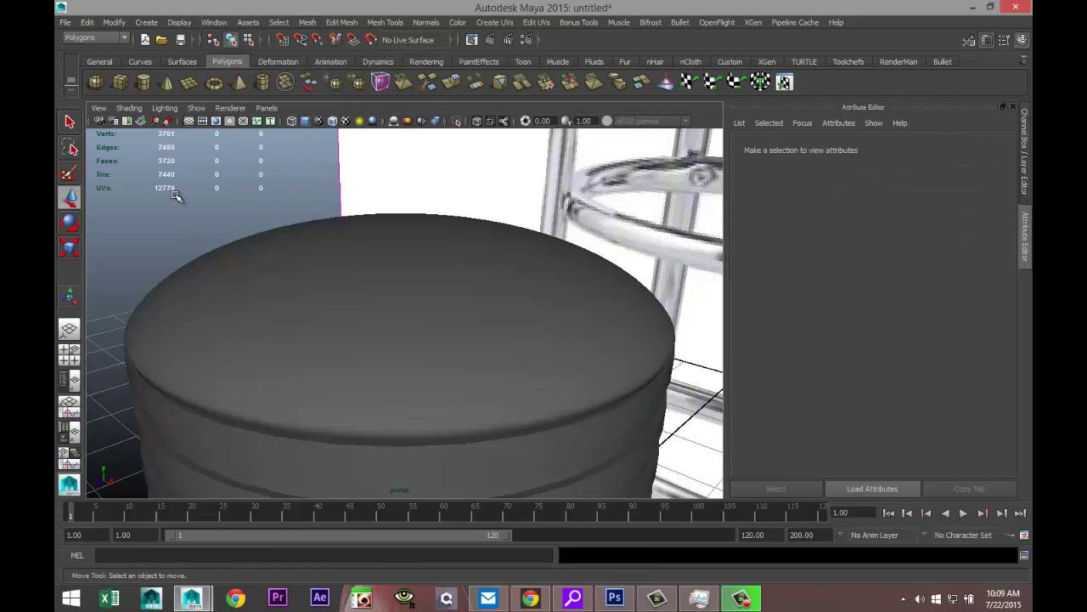
Examine the finished seat from several angles against the barstool reference image, including the legs and foot ring.
scroll(257, 276, "down", 3)
left_click_drag(323, 315, 416, 305, "alt")
scroll(439, 303, "down", 5)
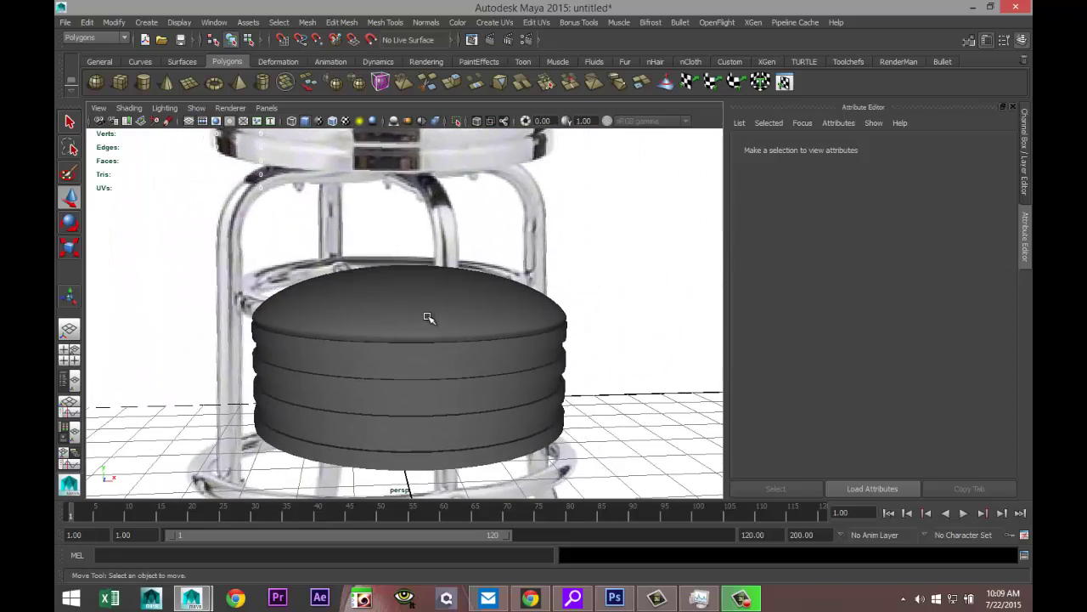
left_click_drag(491, 331, 518, 330, "alt")
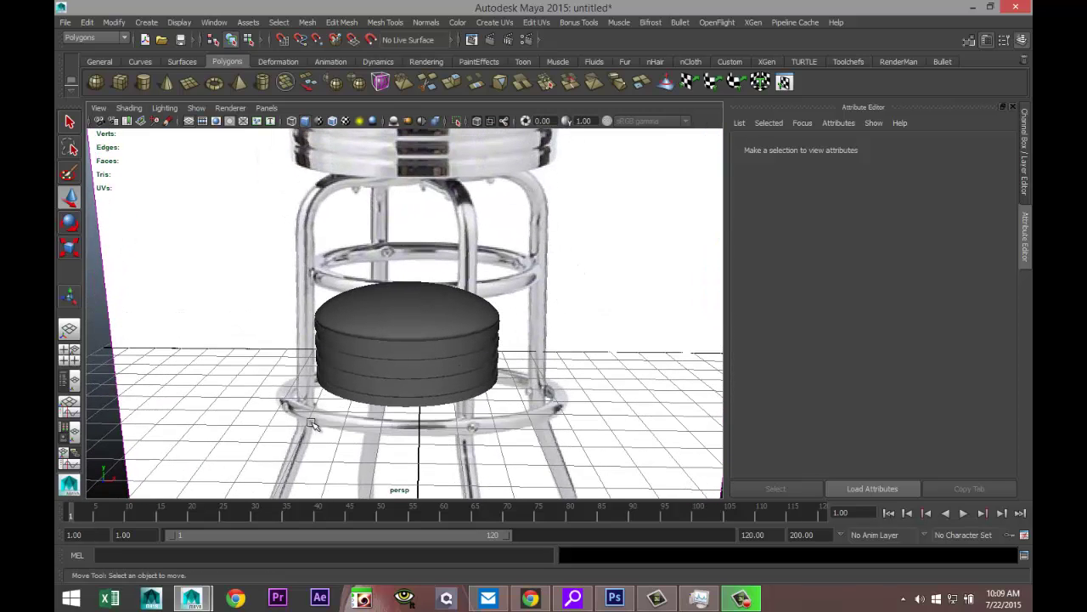
left_click_drag(541, 294, 473, 302, "alt")
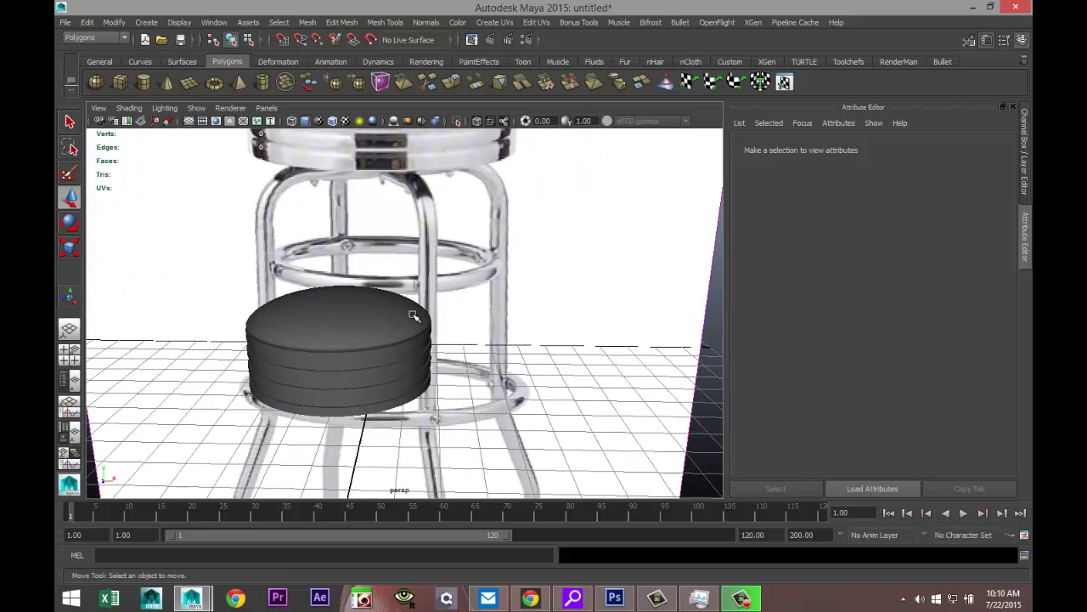
mouse_move(498, 346)
left_mouse_down("alt")
mouse_move(475, 353)
mouse_move(497, 357)
left_mouse_up("alt")
middle_click_drag(496, 355, 496, 348, "alt")
left_click_drag(496, 348, 521, 299, "alt")
scroll(464, 325, "down", 5)
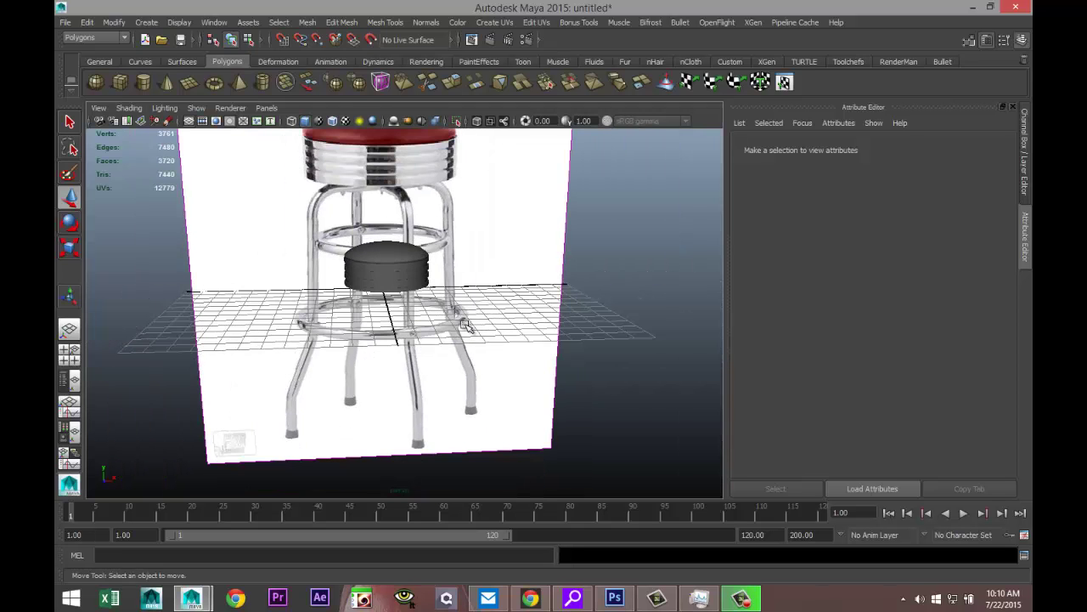
Select the cushion dome and the grooved ring in the front view and combine them into one mesh.
left_click_drag(468, 335, 461, 329, "alt")
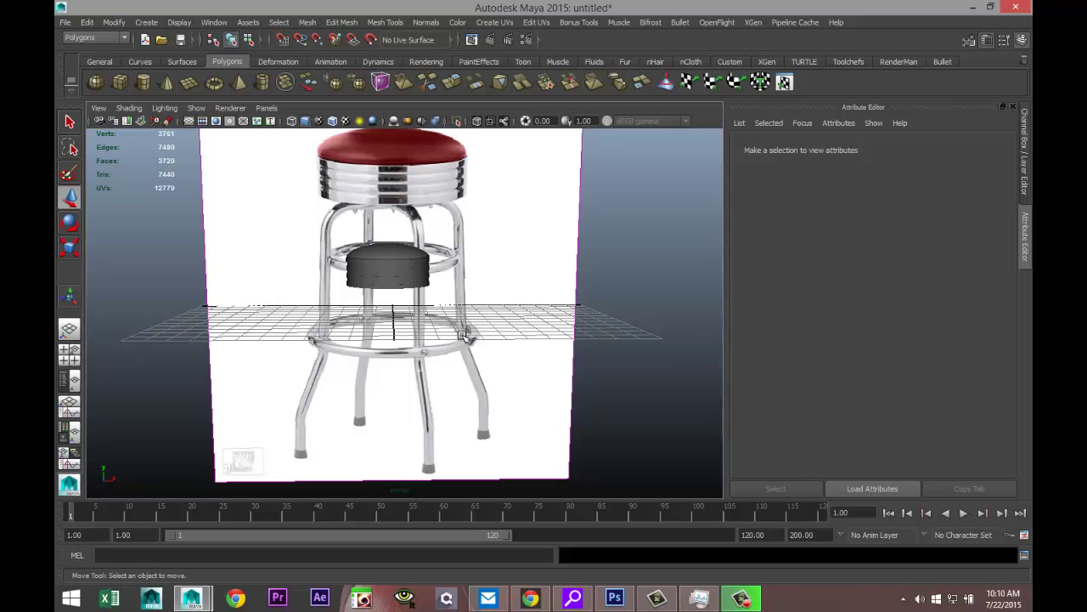
left_click(70, 351)
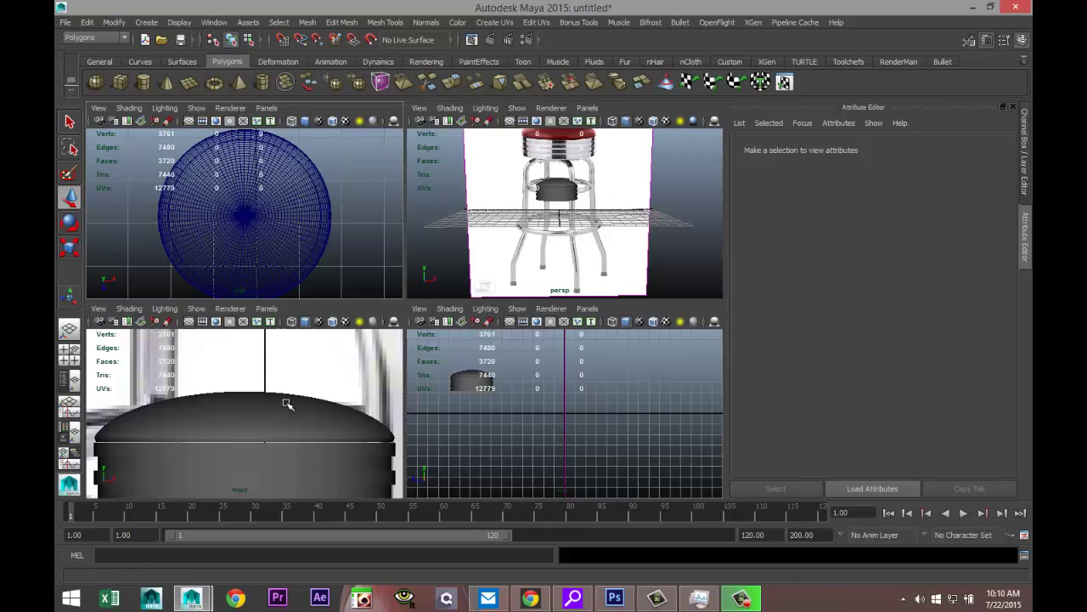
key("space")
scroll(377, 391, "down", 5)
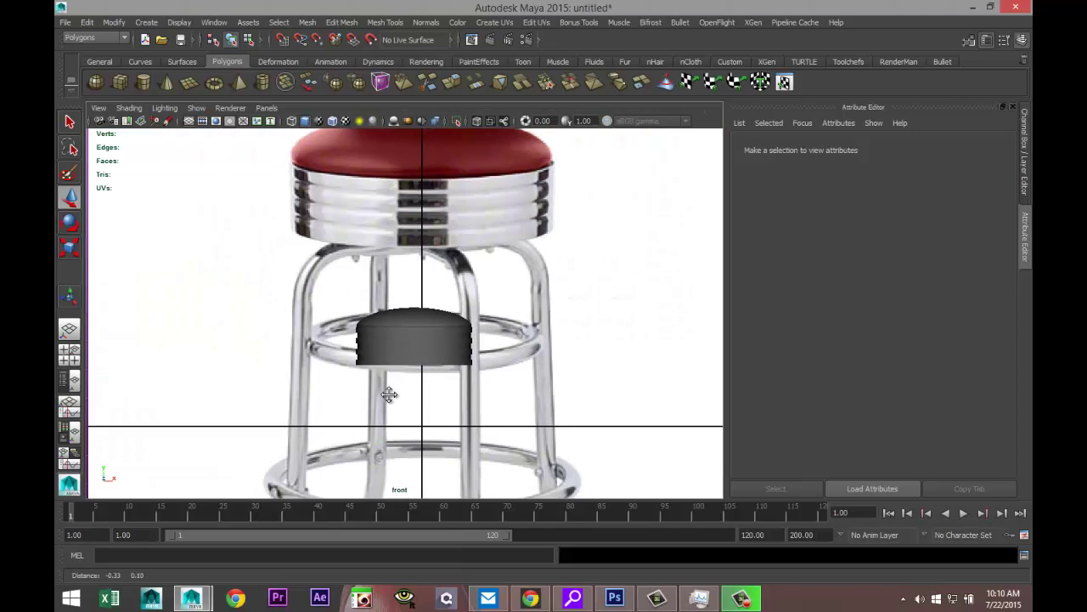
middle_click_drag(383, 393, 364, 356, "alt")
left_click(349, 308)
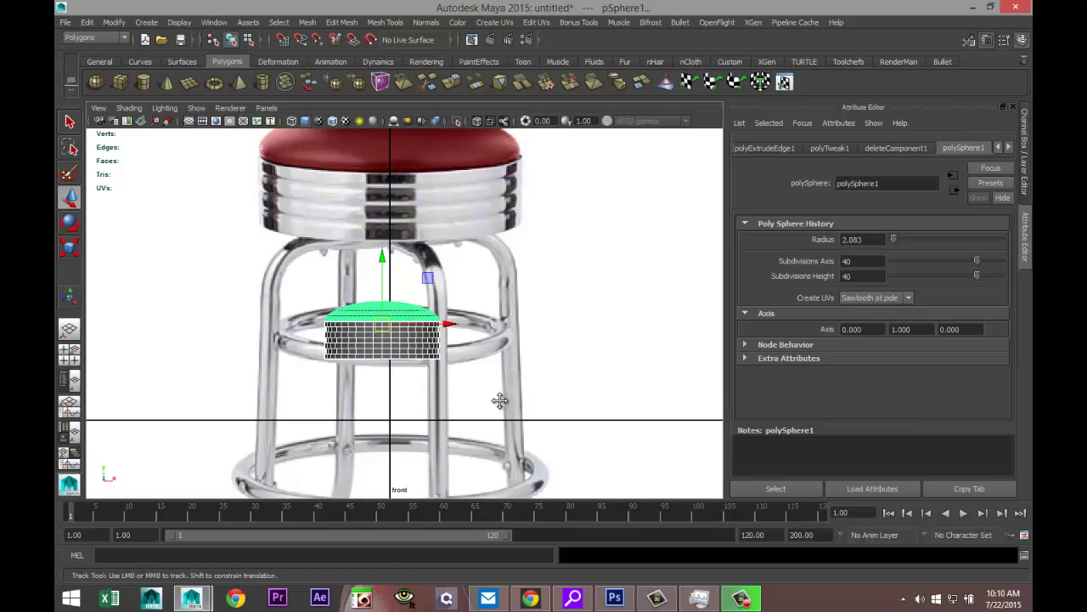
middle_click_drag(500, 400, 508, 423, "alt")
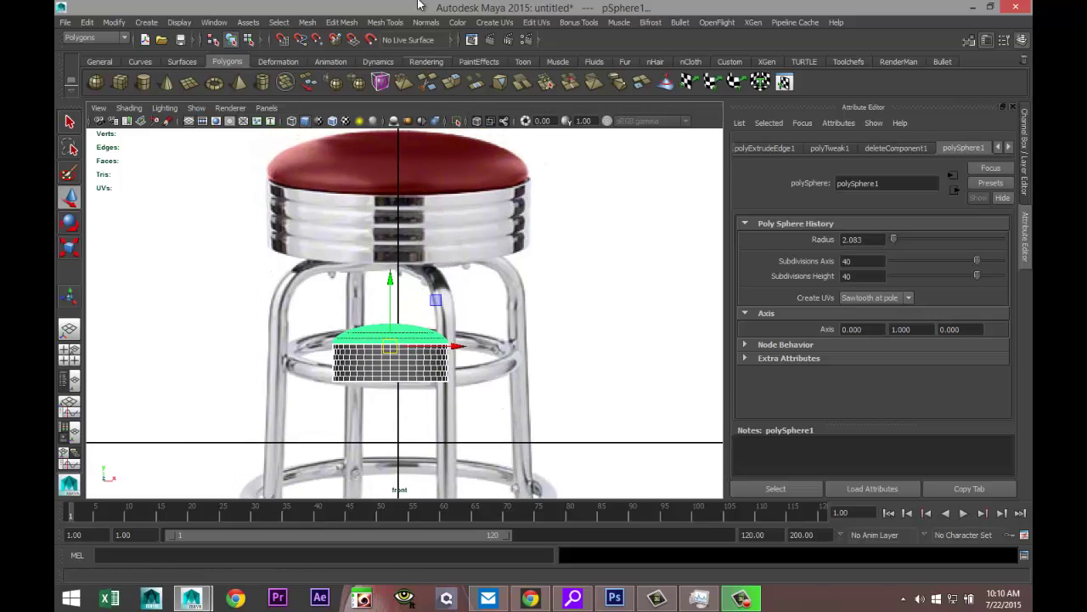
left_click(308, 23)
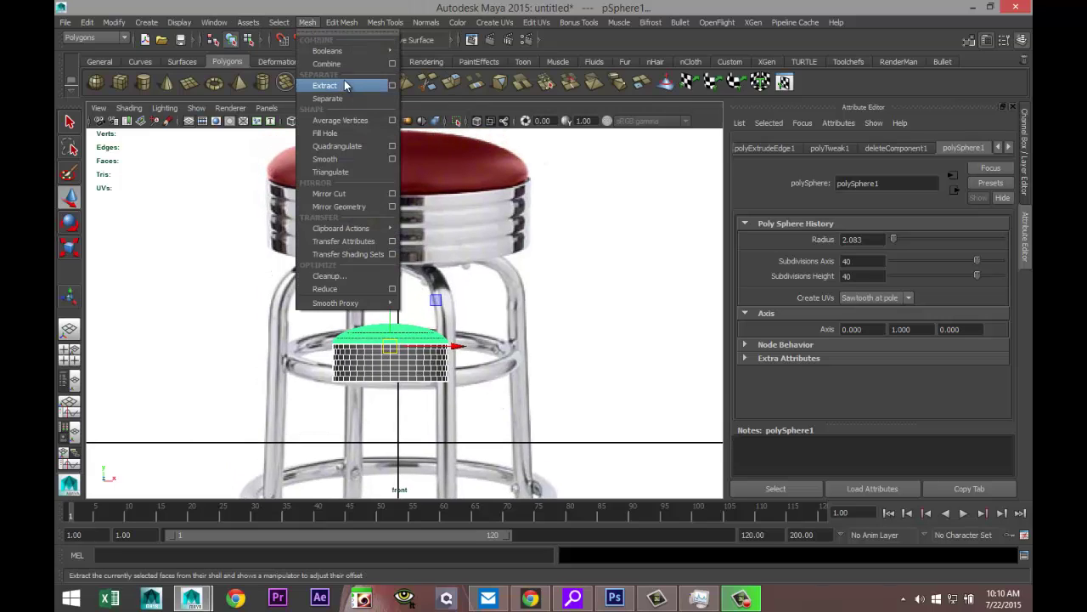
left_click(327, 65)
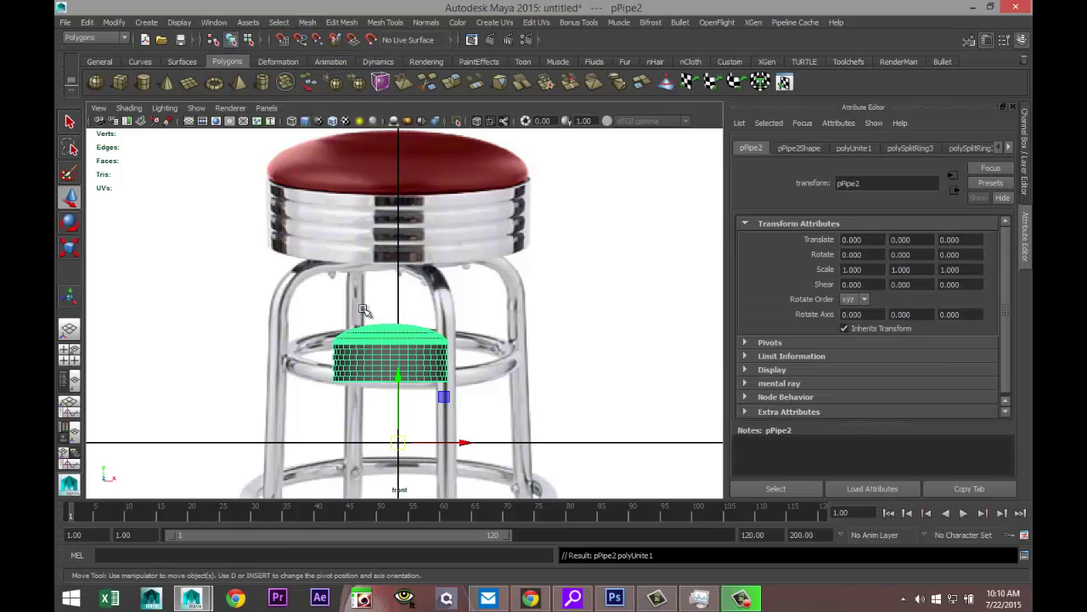
Center the combined seat's pivot and delete its construction history.
left_click(114, 23)
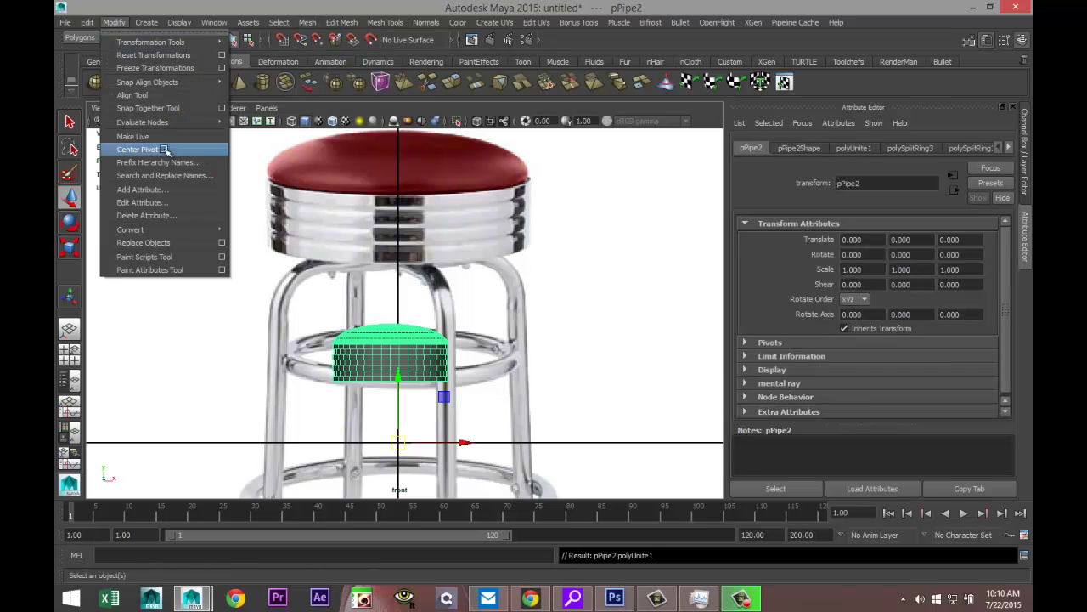
left_click(137, 149)
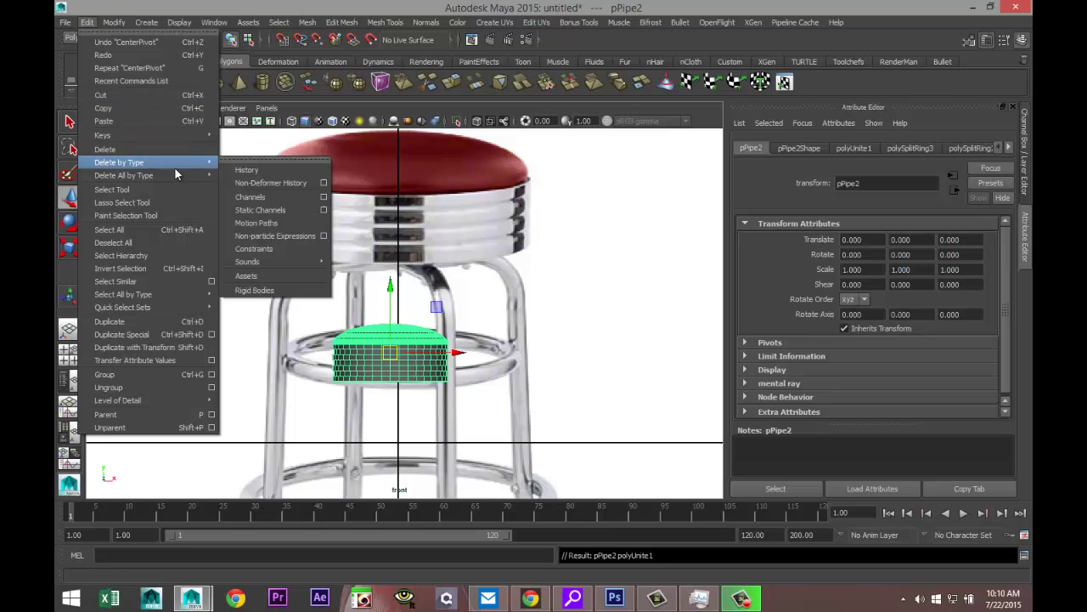
mouse_move(174, 162)
left_click(247, 170)
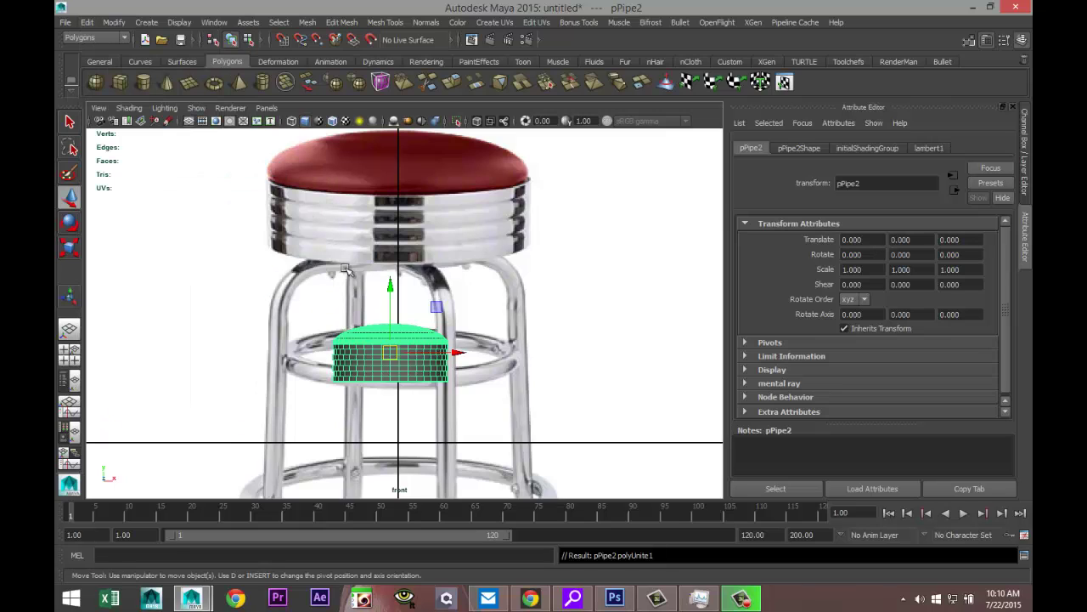
Scale the seat uniformly to about 2.235 and raise it to Y about 5.58, over the reference stool's seat.
left_click_drag(389, 289, 389, 155)
key("r")
left_click_drag(385, 219, 499, 235)
key("w")
left_click_drag(396, 173, 398, 141)
scroll(467, 237, "down", 2)
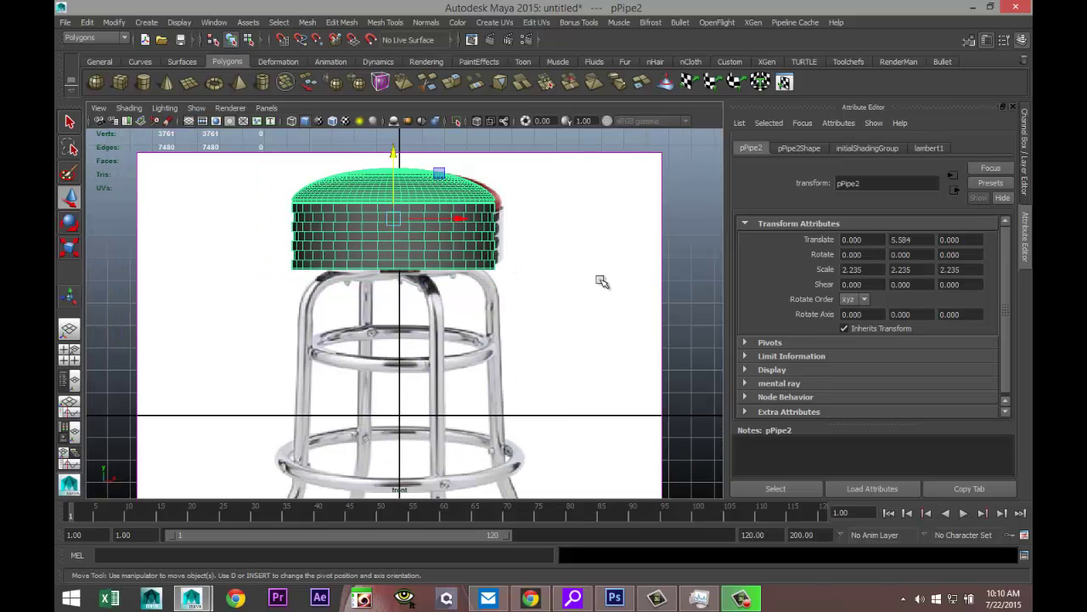
Shift the reference image plane to X about -0.272 so that the pictured stool lines up with the seat model.
left_click(663, 333)
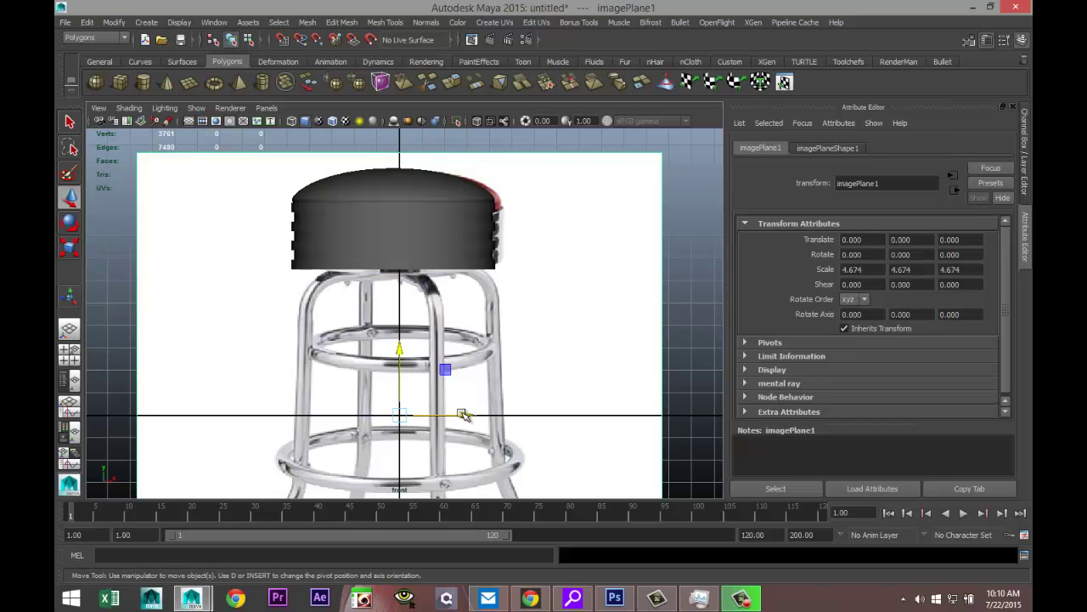
left_click_drag(461, 415, 456, 417)
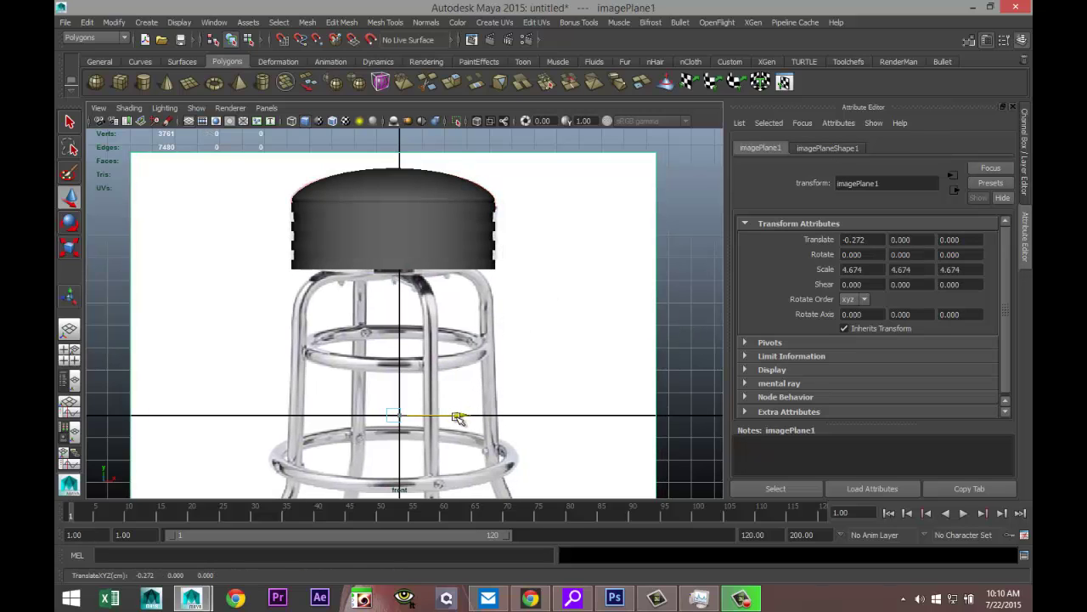
scroll(442, 406, "up", 2)
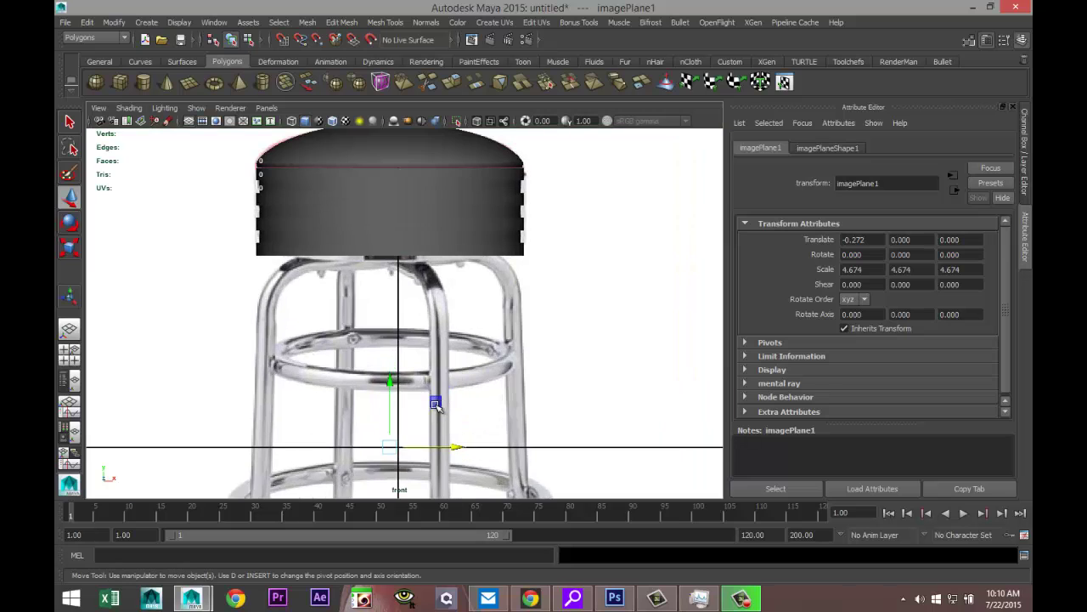
Create a polygon cylinder beside the stool in the perspective view, with radius about 1.31 and height about 6.24.
left_click(69, 356)
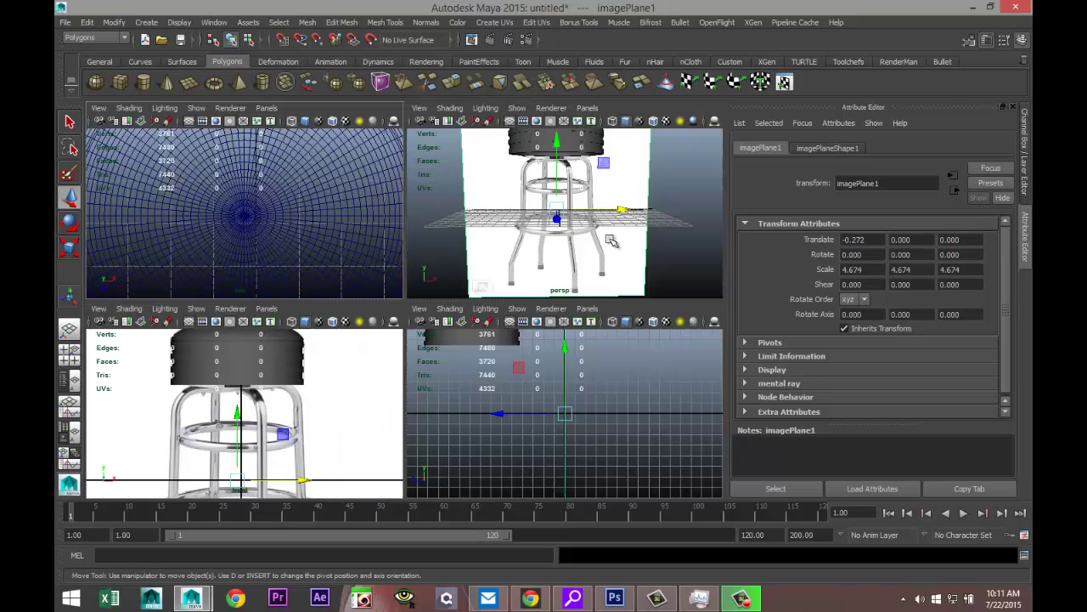
key("space")
scroll(527, 238, "down", 3)
mouse_move(423, 298)
left_mouse_down("alt")
mouse_move(439, 291)
mouse_move(419, 306)
left_mouse_up("alt")
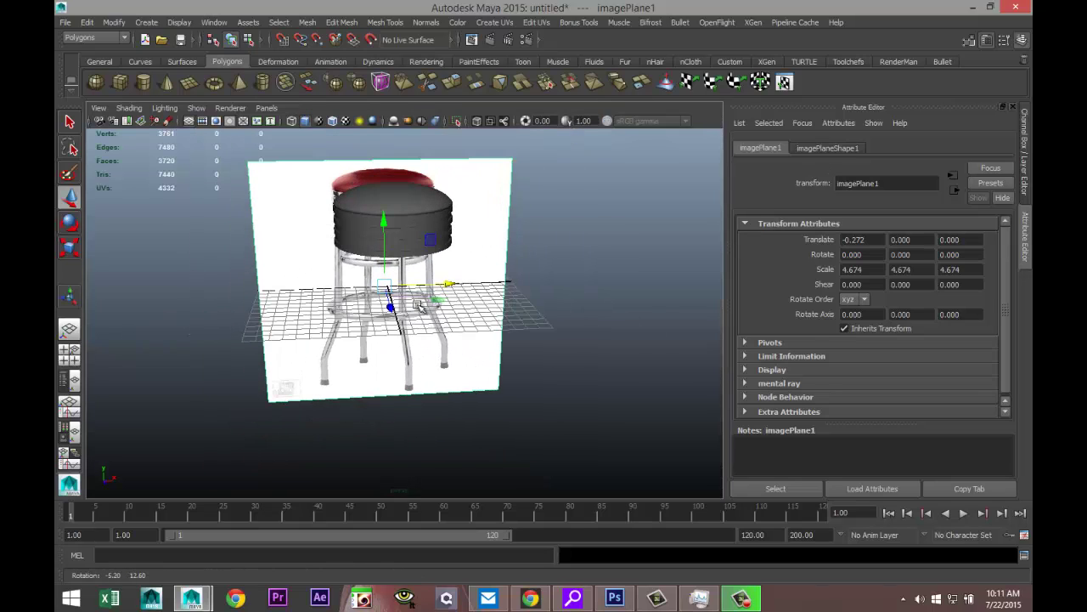
left_click(144, 83)
left_click_drag(549, 360, 561, 274)
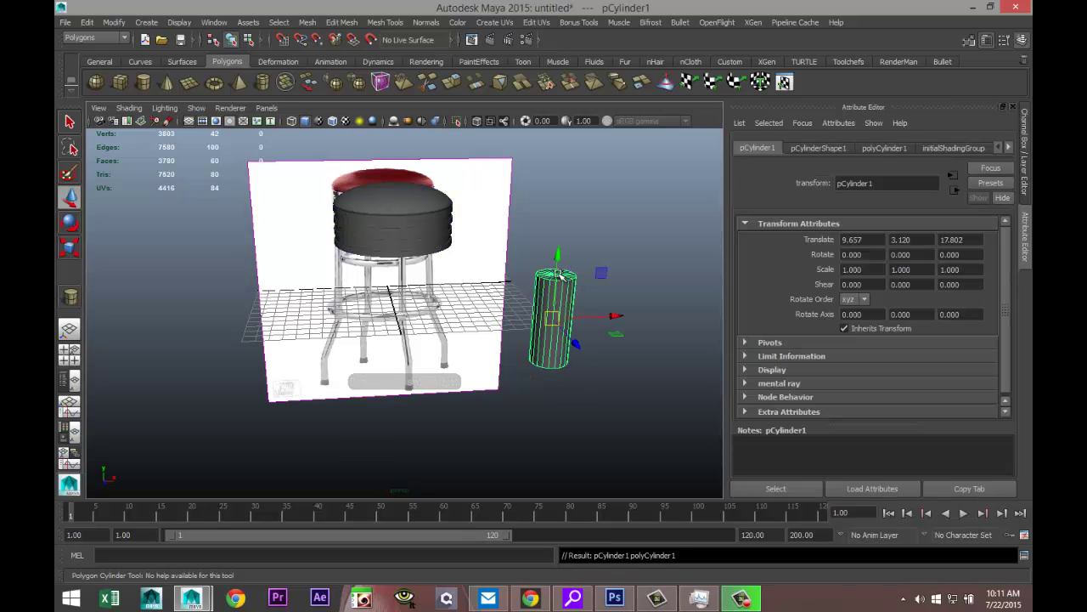
Set the cylinder's cap subdivisions to 0 and axis subdivisions to 30, keeping the cylinder selected.
left_click(883, 147)
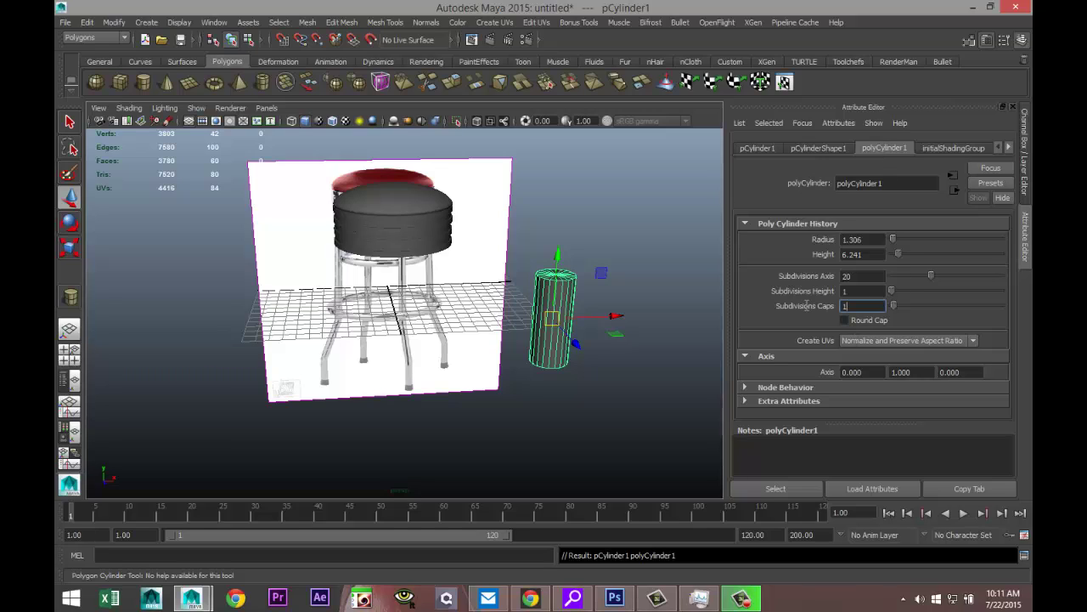
left_click_drag(807, 305, 727, 297)
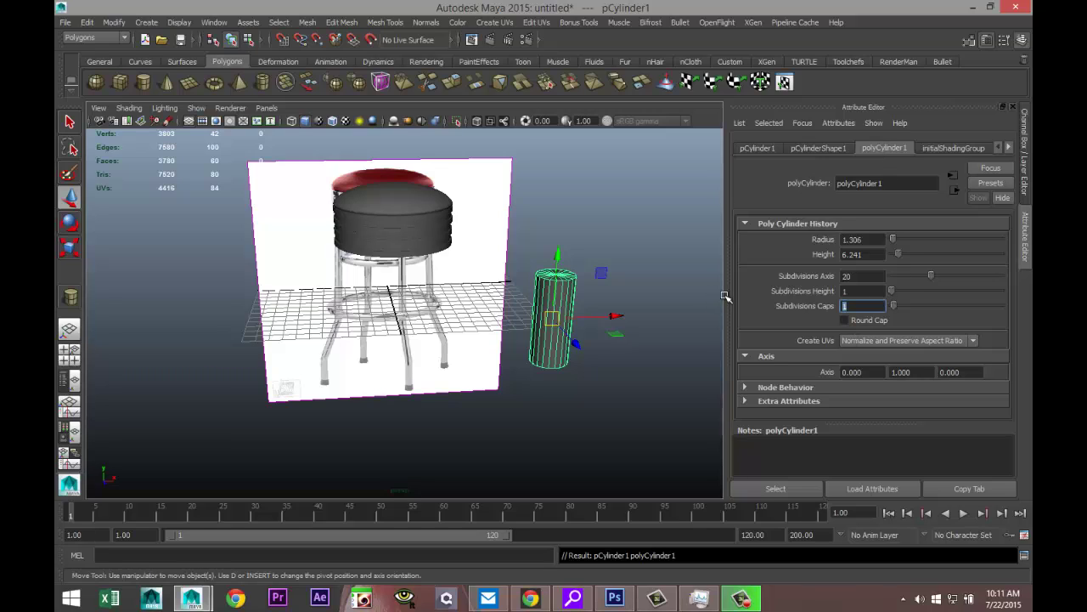
left_click(870, 275)
type("30")
key("Return")
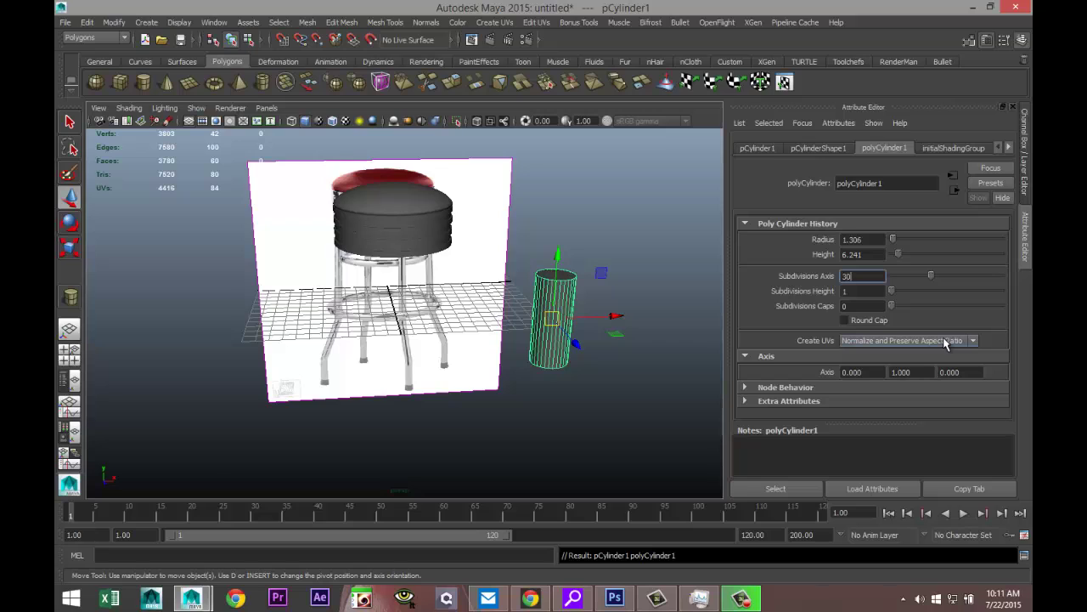
left_click(636, 408)
left_click(557, 306)
Rotate the cylinder onto its side, with an exact Z rotation of 90 degrees.
key("e")
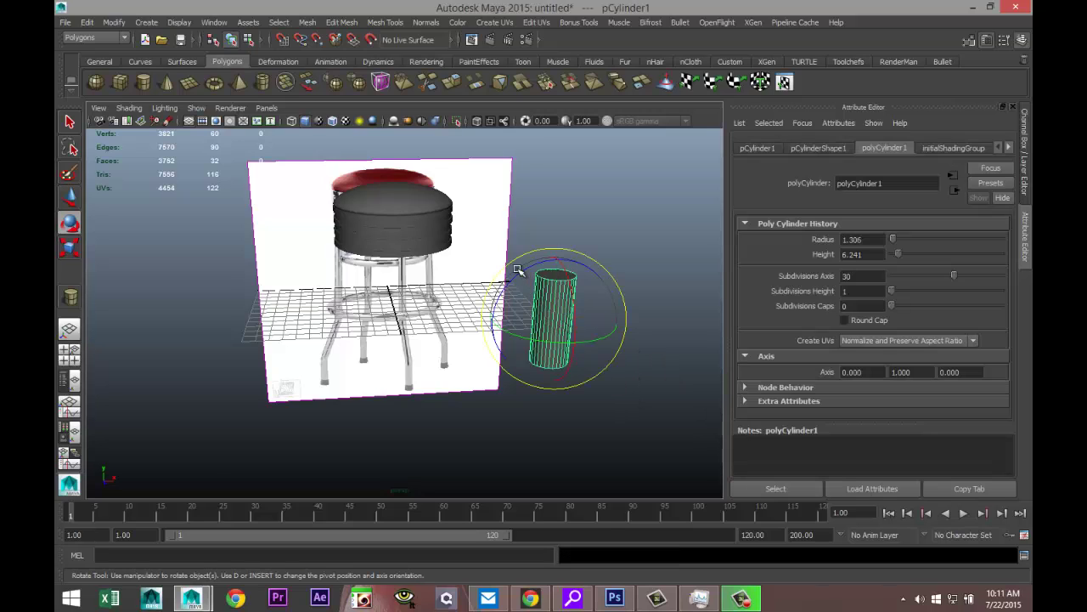
left_click_drag(518, 270, 542, 334)
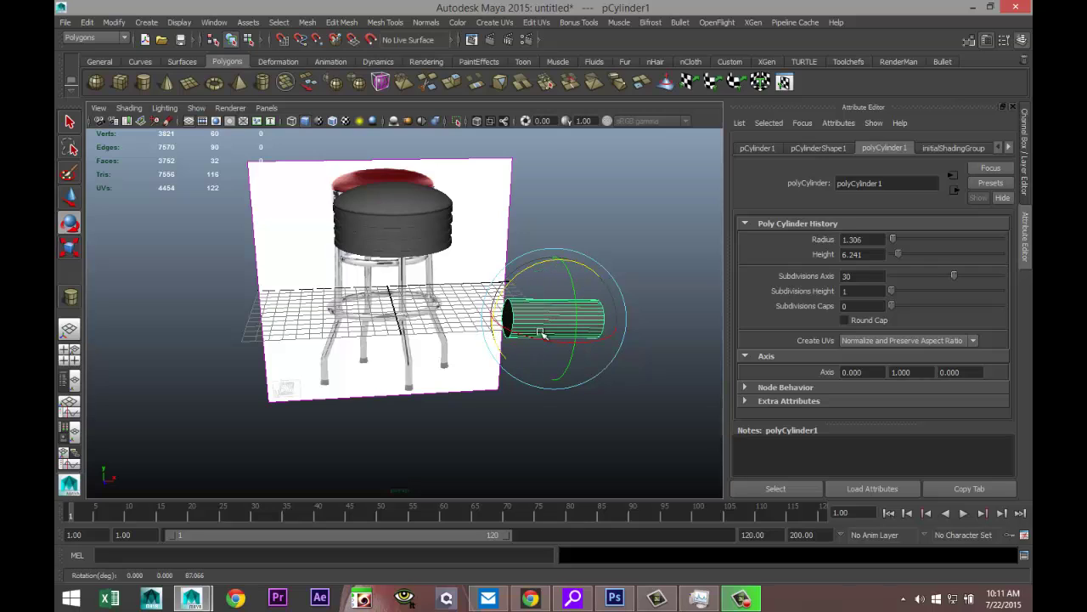
left_click(754, 149)
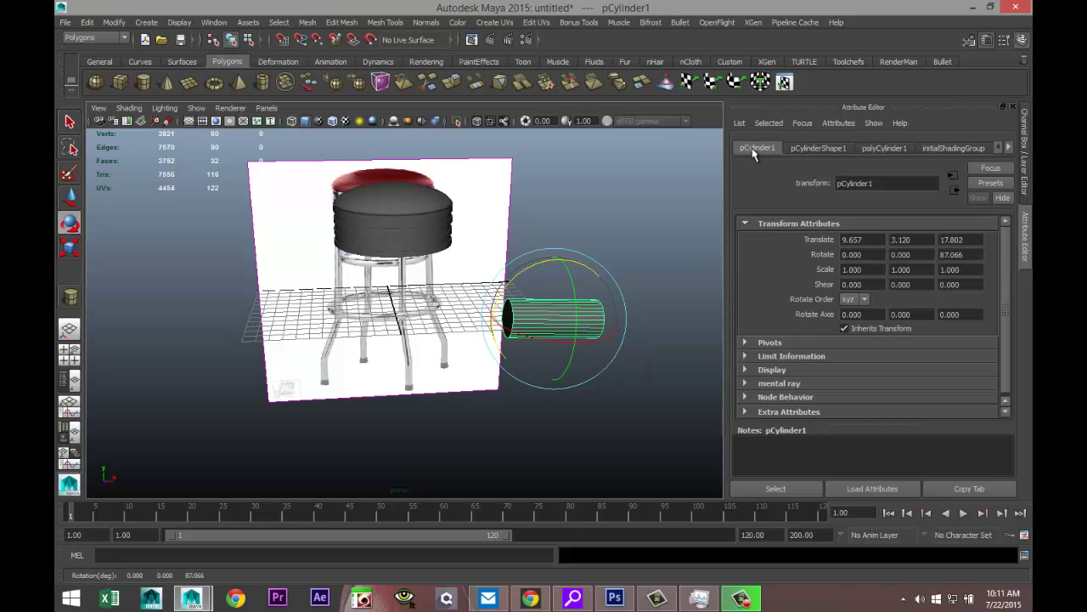
left_click(969, 254)
type("90")
key("Return")
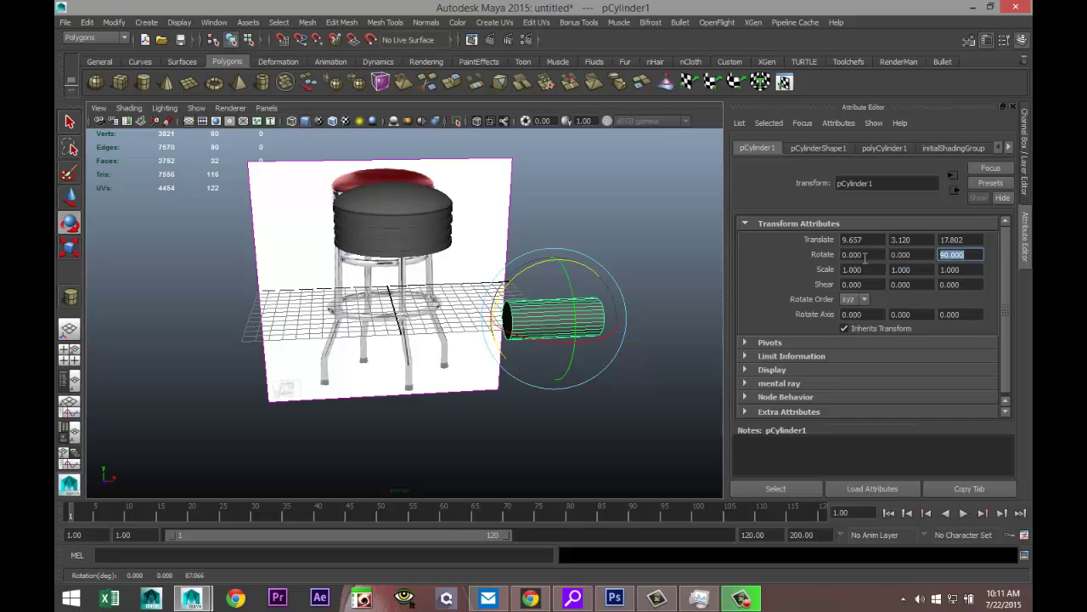
Move the cylinder in the front view onto the reference's lower foot ring, at X about -0.435 and Y about -3.117.
left_click(71, 357)
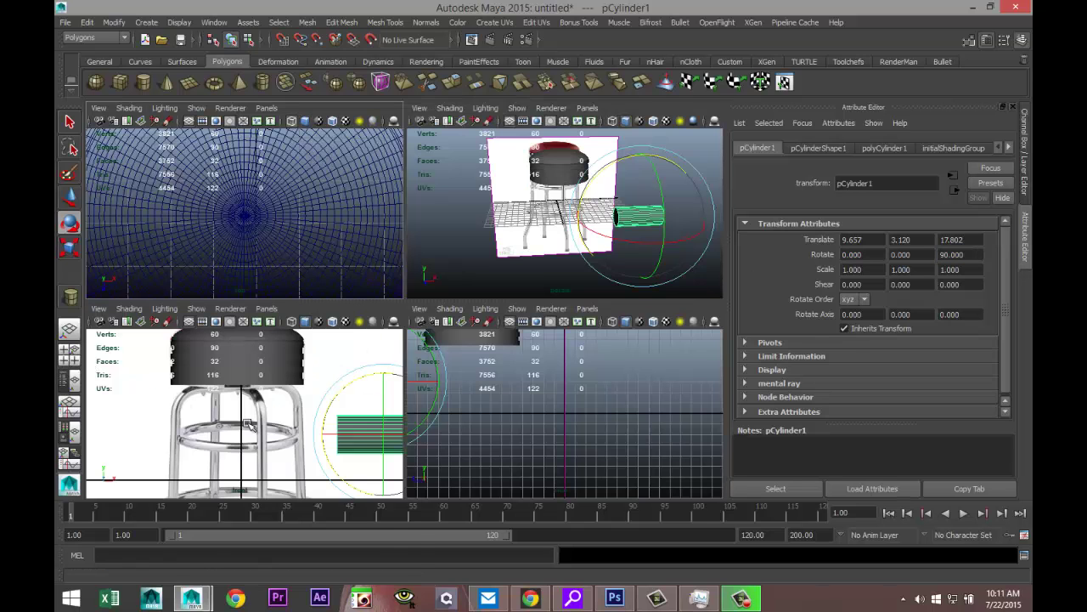
key("space")
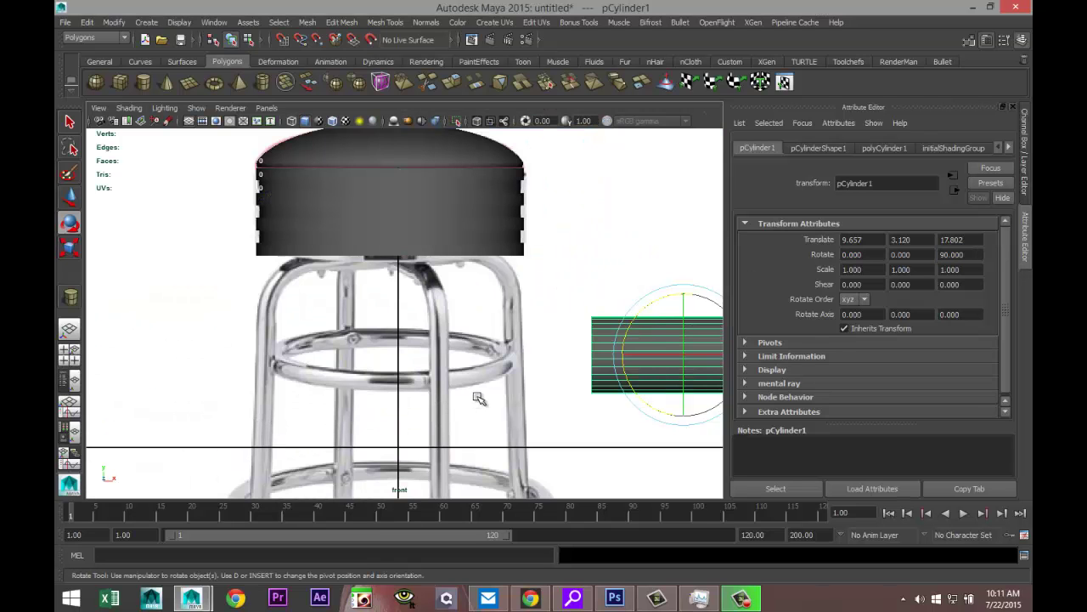
key("w")
left_click_drag(708, 361, 412, 348)
scroll(421, 374, "down", 3)
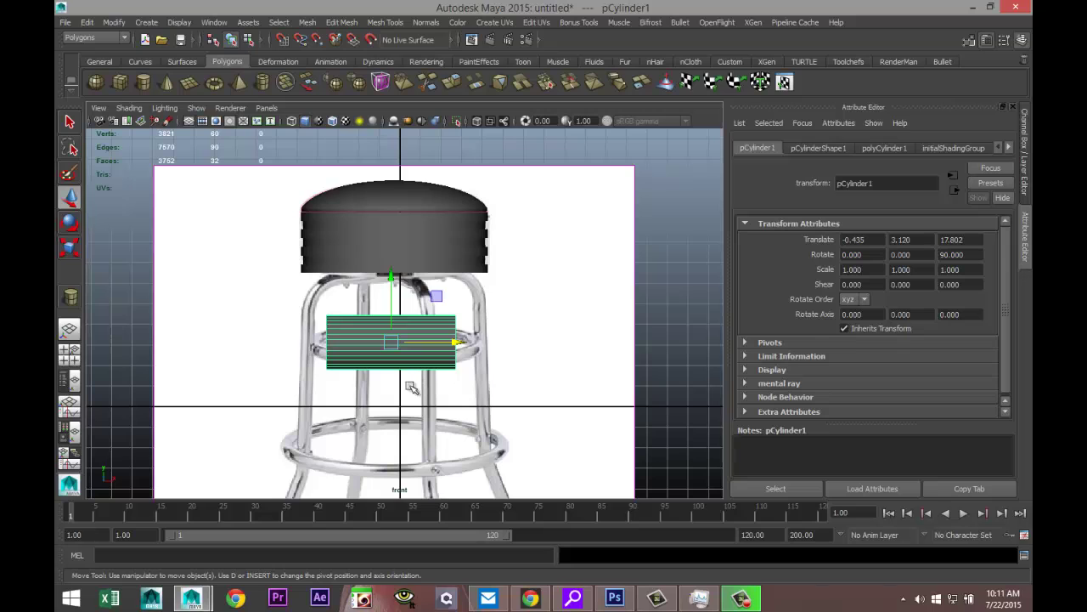
left_click_drag(392, 279, 410, 408)
scroll(412, 404, "up", 5)
scroll(410, 394, "down", 2)
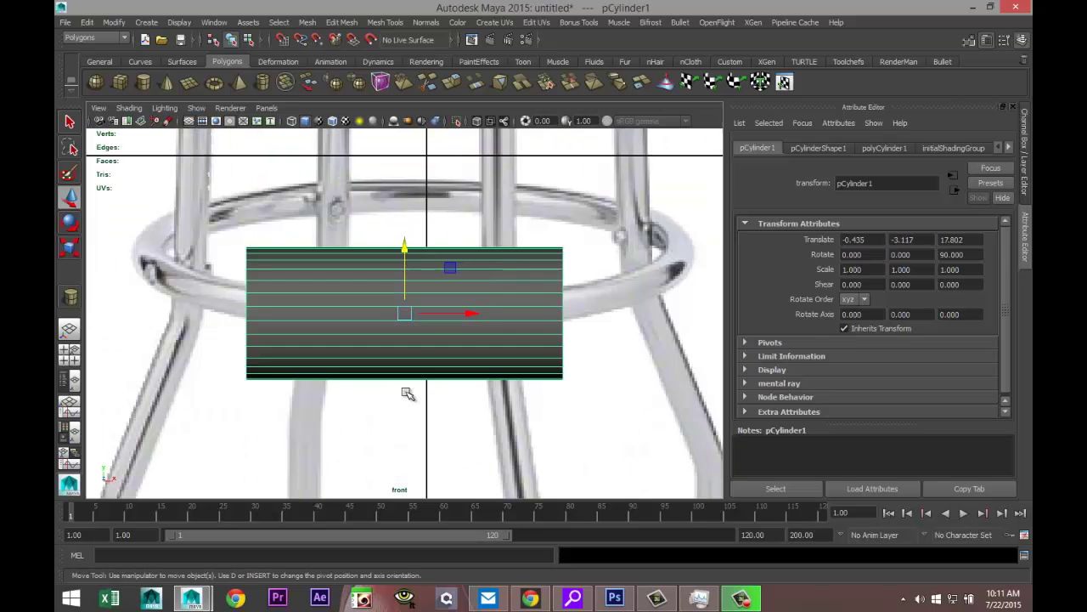
Scale the cylinder uniformly to about 0.263 to match the thickness of the foot ring's tube.
key("r")
left_click_drag(400, 313, 268, 314)
scroll(392, 381, "down", 6)
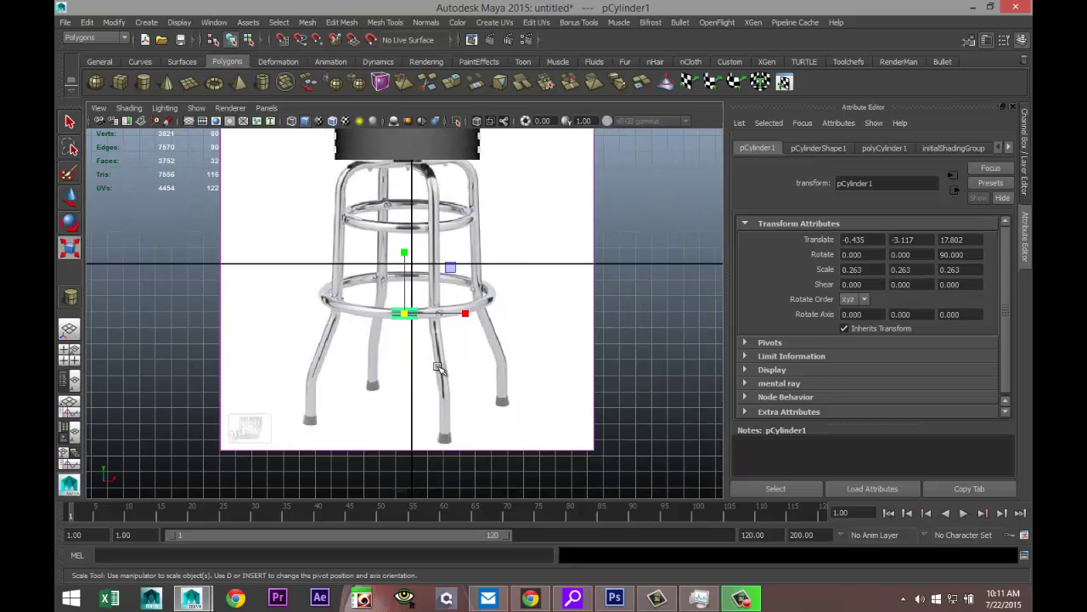
Raise the cylinder to the top of the legs just under the seat, at Y about 6.055 and X about -0.028.
key("w")
left_click_drag(405, 252, 419, 102)
middle_click_drag(450, 288, 463, 346, "alt")
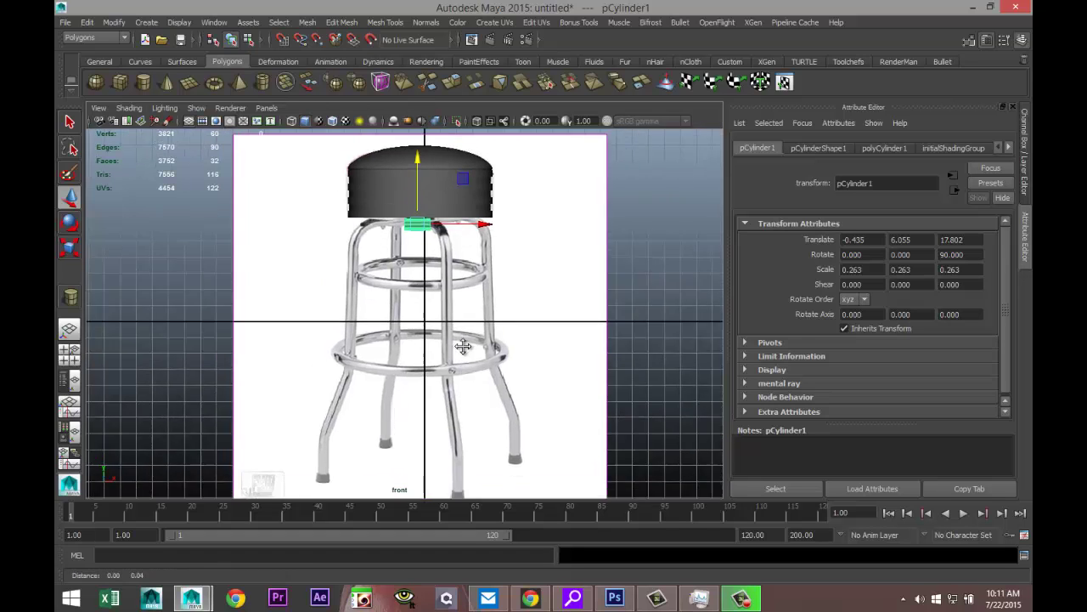
scroll(463, 346, "up", 5)
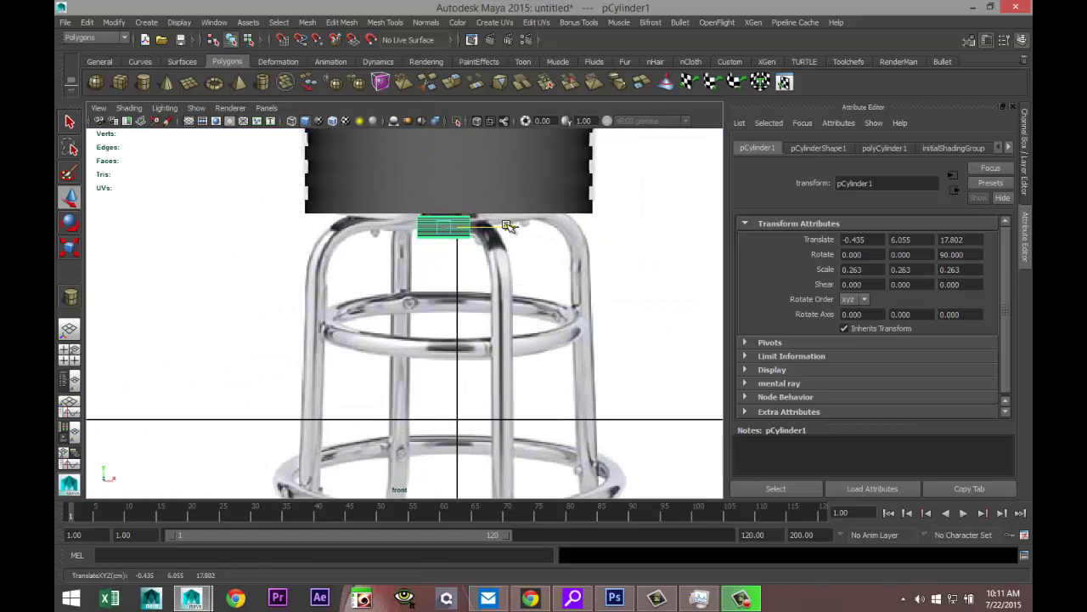
left_click_drag(507, 226, 522, 228)
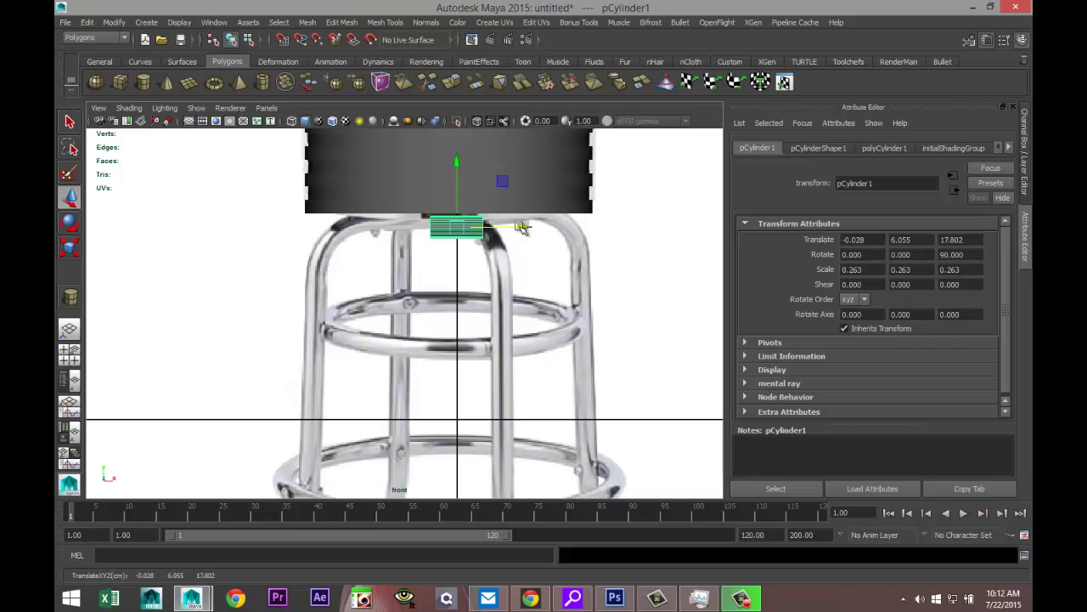
Shift the cylinder along X to about 0.892, beside the vertical center line under the seat.
key("r")
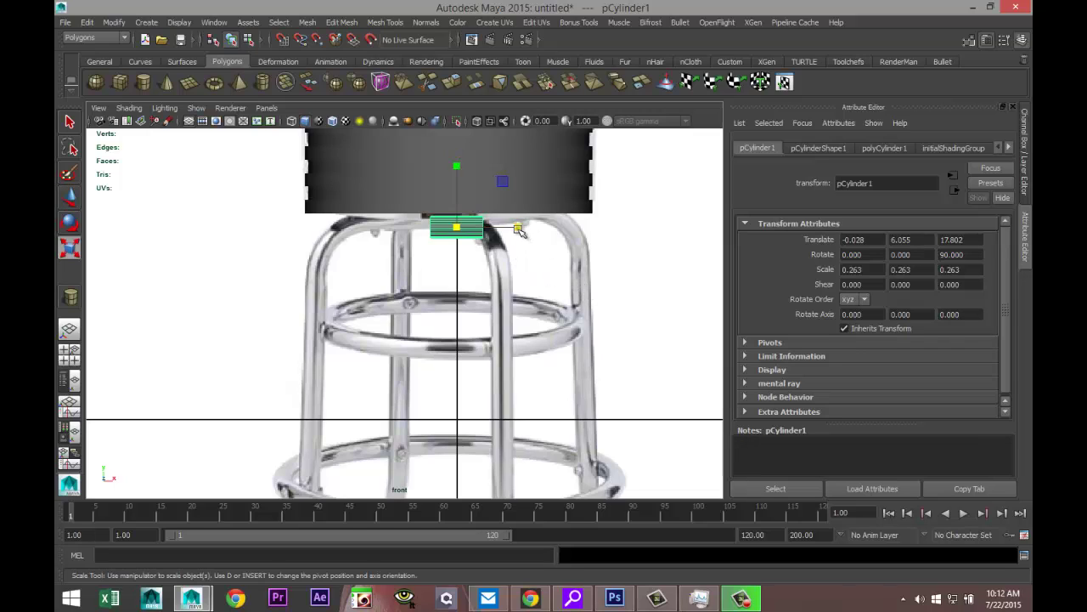
left_click_drag(519, 230, 553, 228)
key("w")
scroll(518, 321, "up", 2)
middle_click_drag(504, 325, 420, 334, "alt")
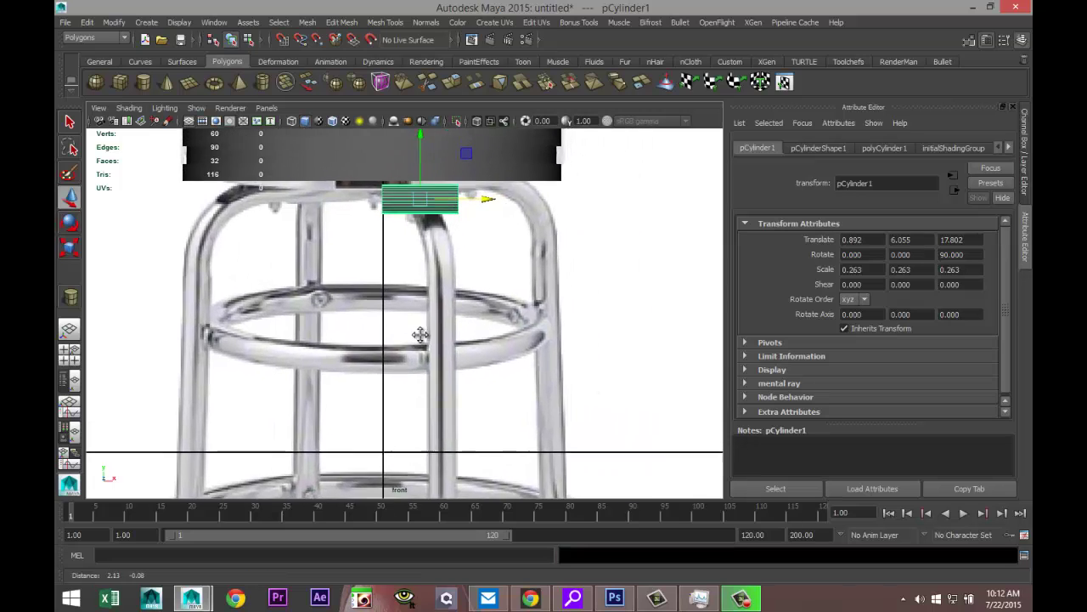
scroll(420, 334, "up", 3)
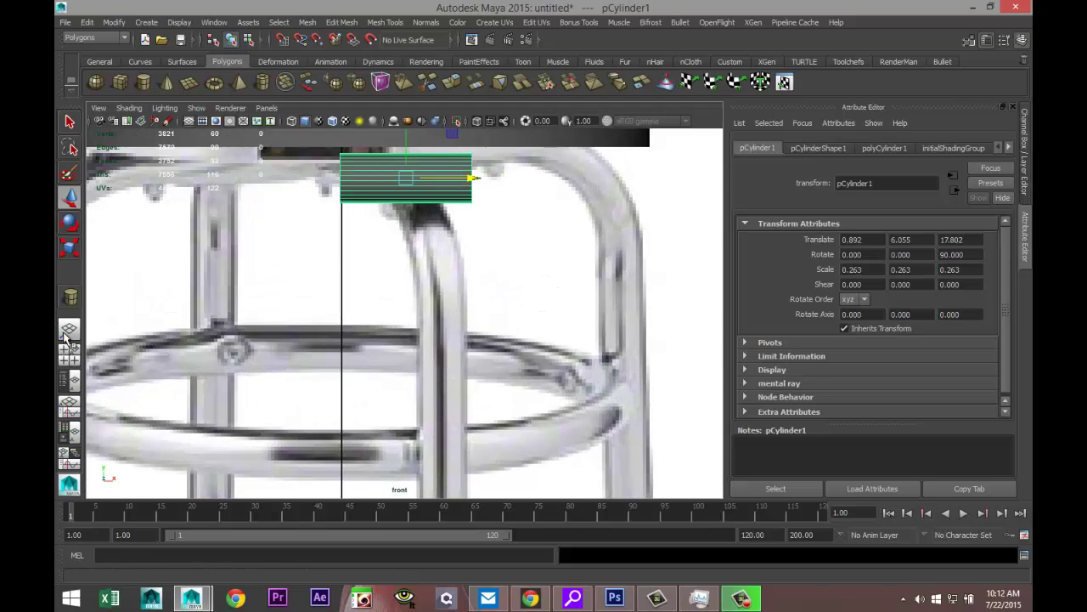
Extrude the end-cap face on the cylinder's positive X side.
key("space")
key("space")
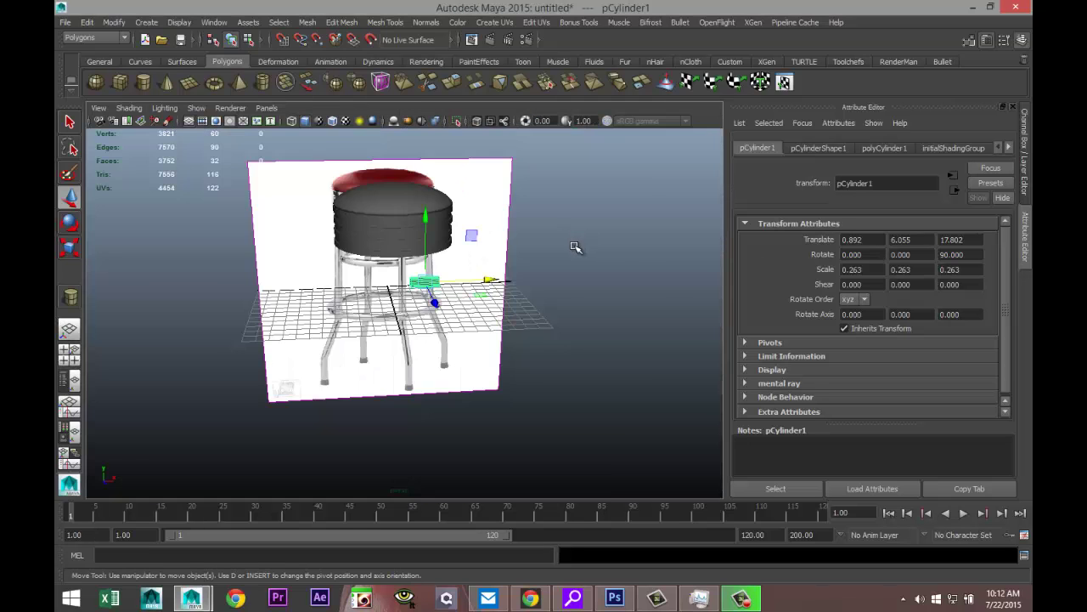
scroll(567, 251, "up", 4)
left_click_drag(581, 281, 594, 336, "alt")
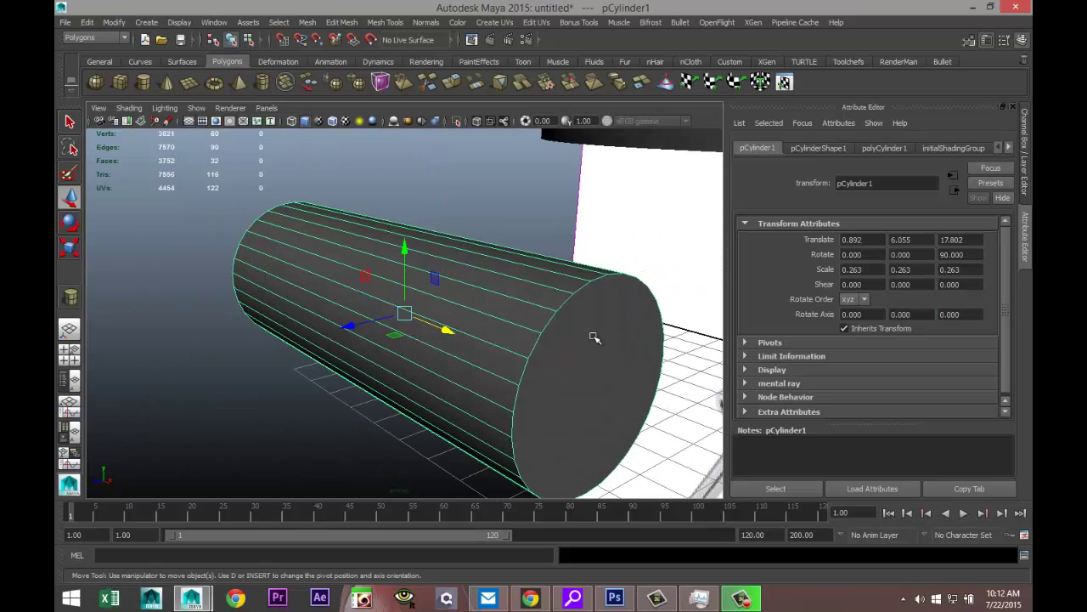
right_click_drag(599, 340, 602, 312)
left_click(599, 340)
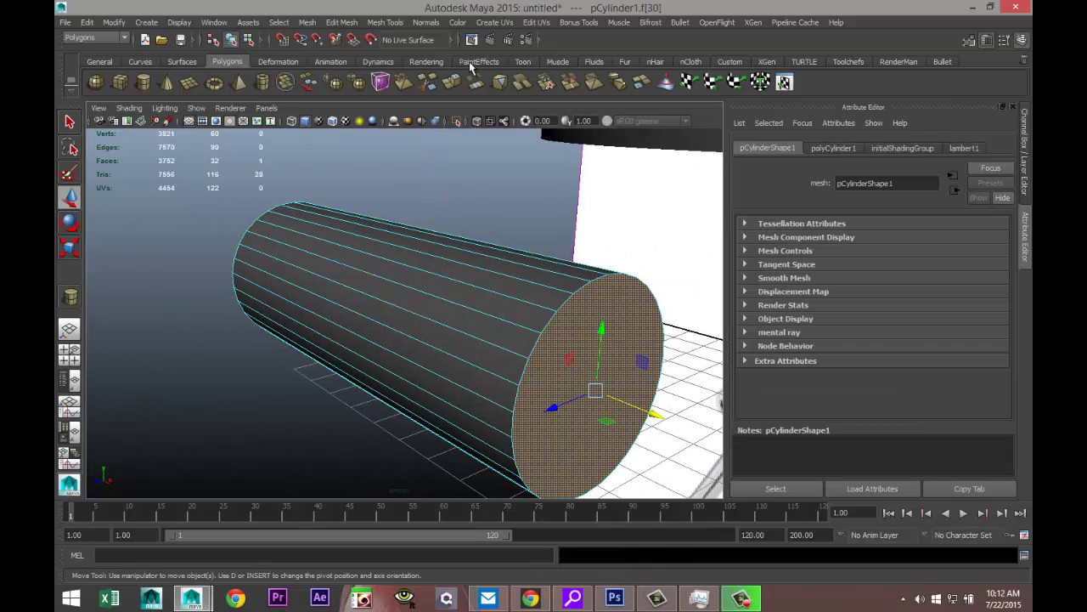
left_click(341, 23)
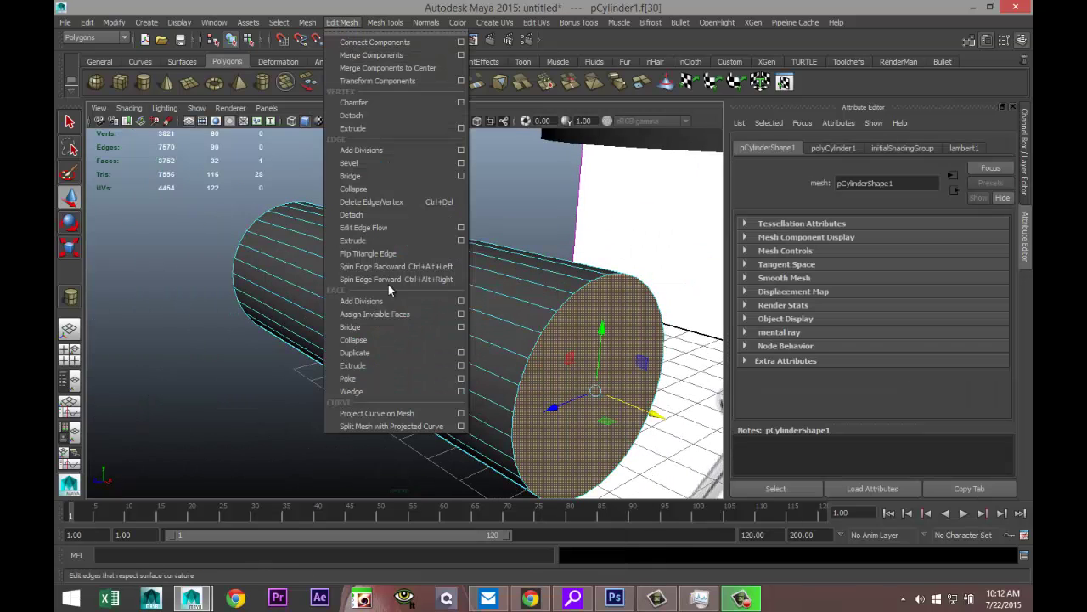
left_click(391, 365)
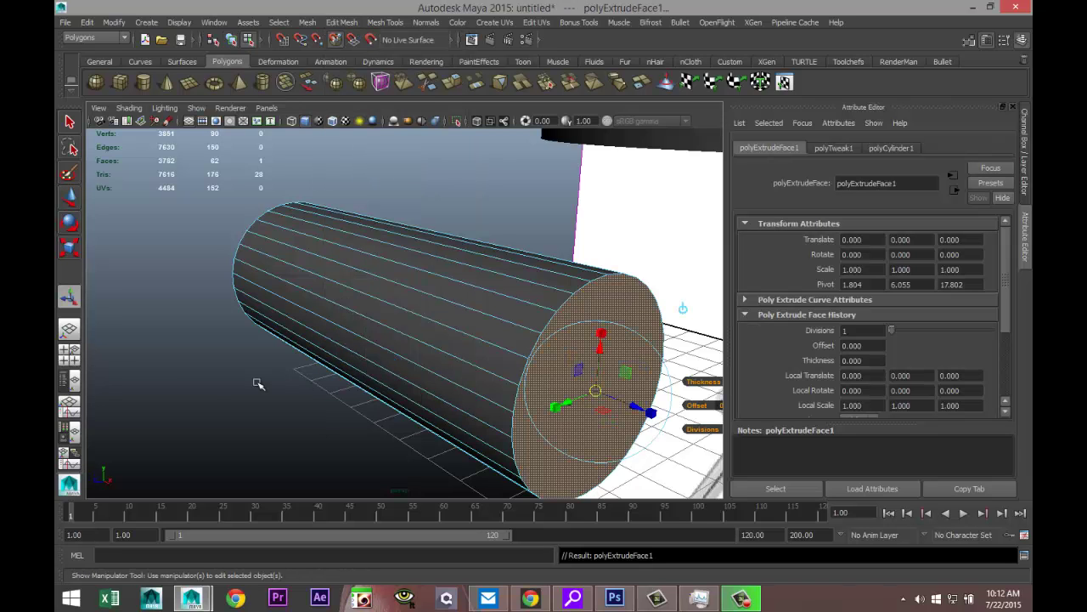
Pull the extruded cap in the front view to about X 2.326, Y 6.030 and tilt it slightly downward to begin the bend.
left_click(74, 360)
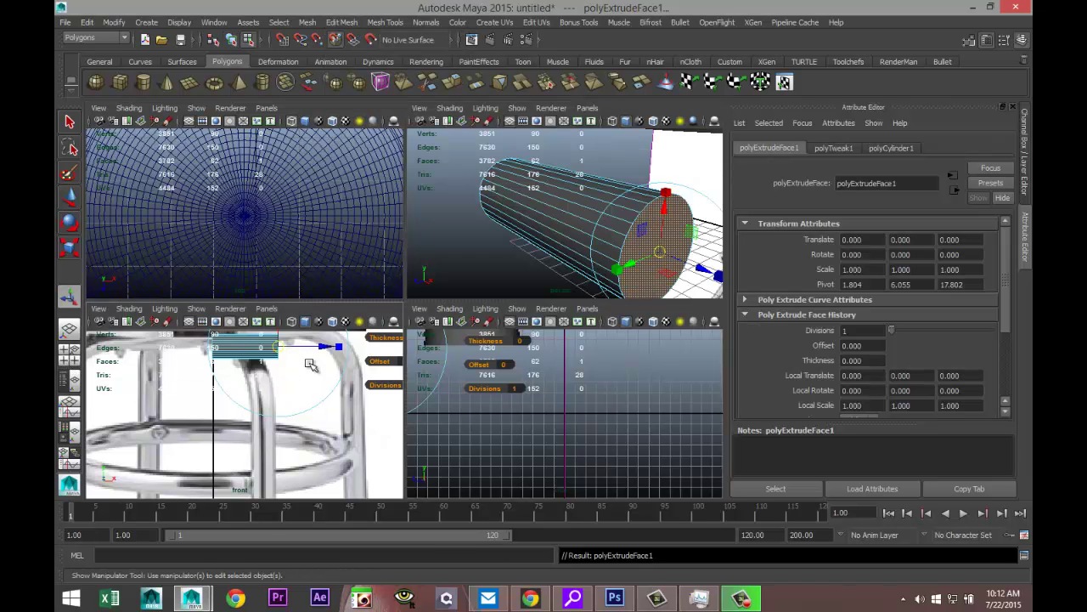
key("space")
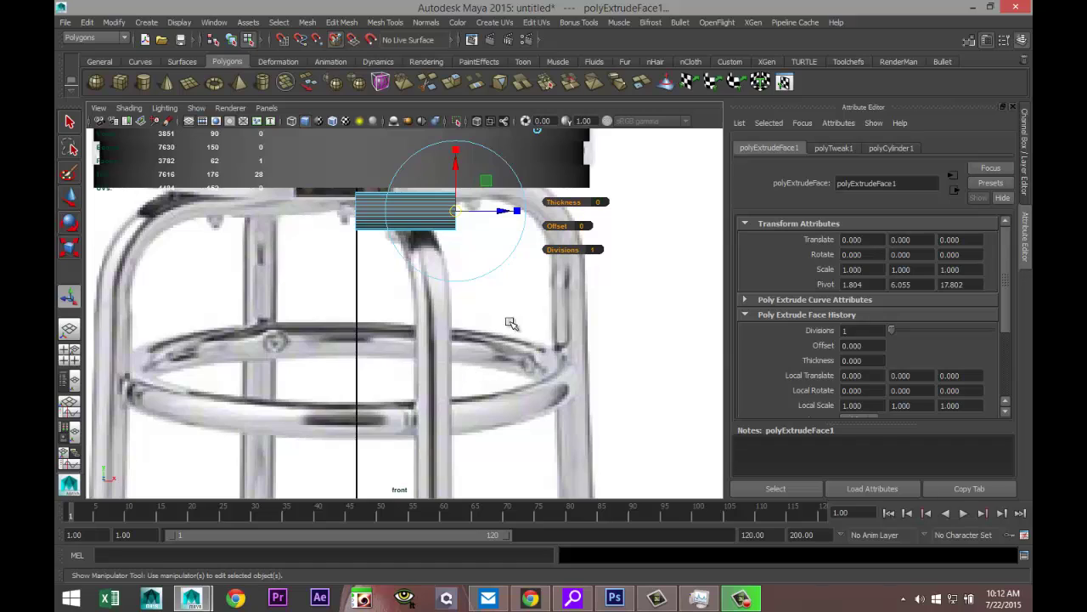
key("w")
scroll(480, 230, "up", 2)
left_click_drag(456, 212, 491, 212)
key("e")
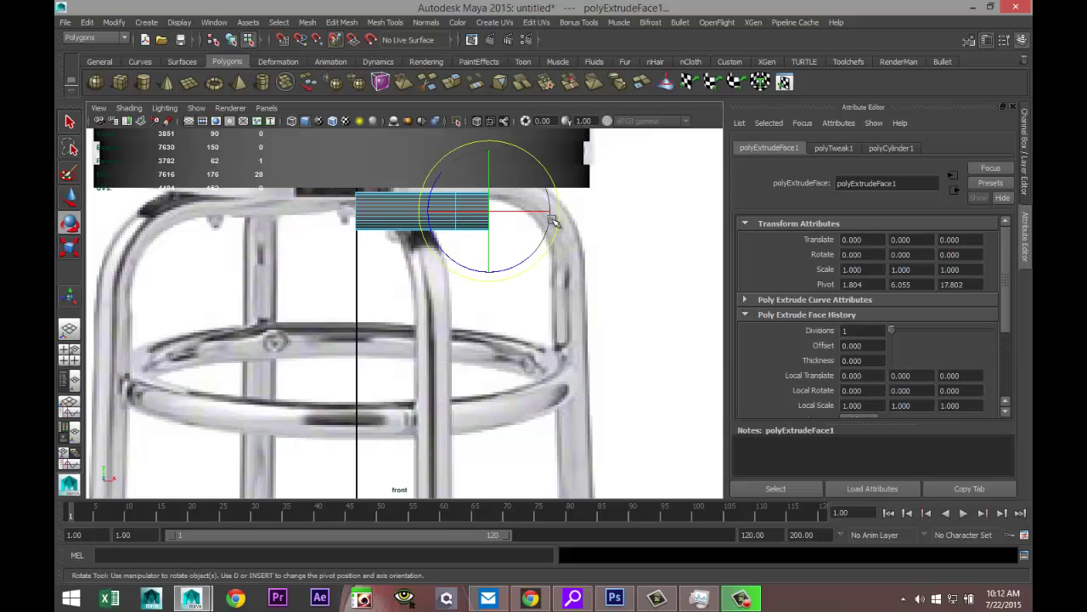
left_click_drag(549, 243, 509, 272)
key("w")
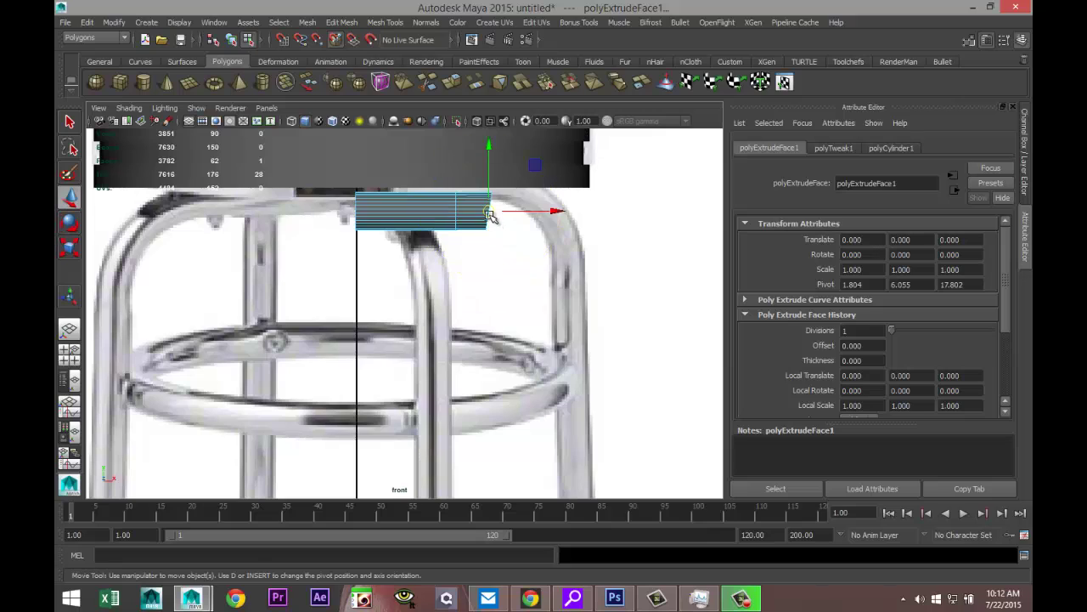
left_click_drag(490, 211, 484, 210)
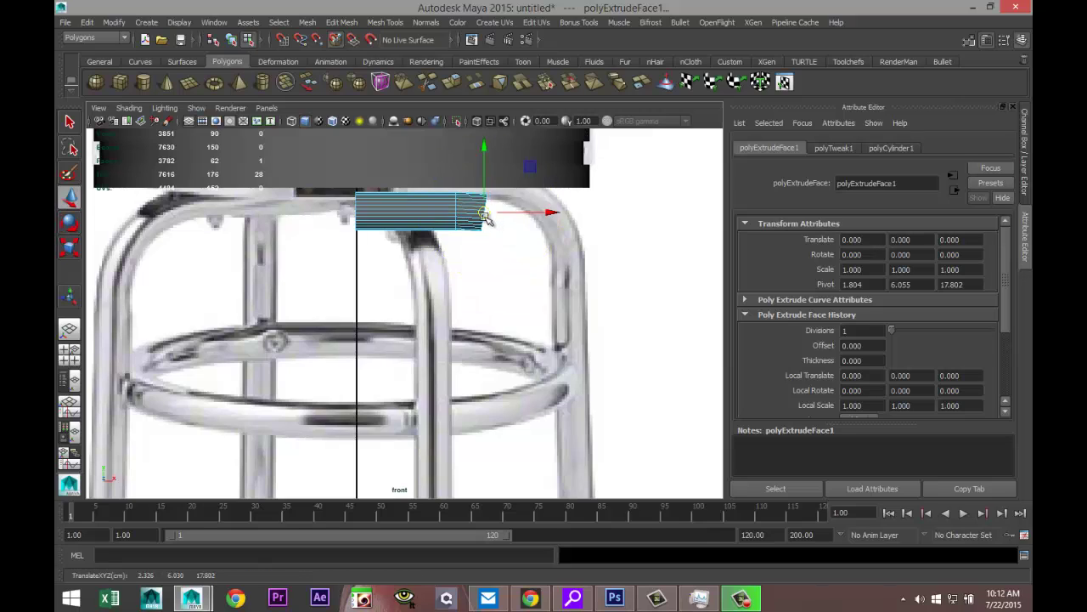
Extrude a second bend segment along the reference tube to about X 2.810, Y 5.968 and tilt its end face further.
key("ctrl+e")
key("w")
left_click_drag(485, 212, 514, 217)
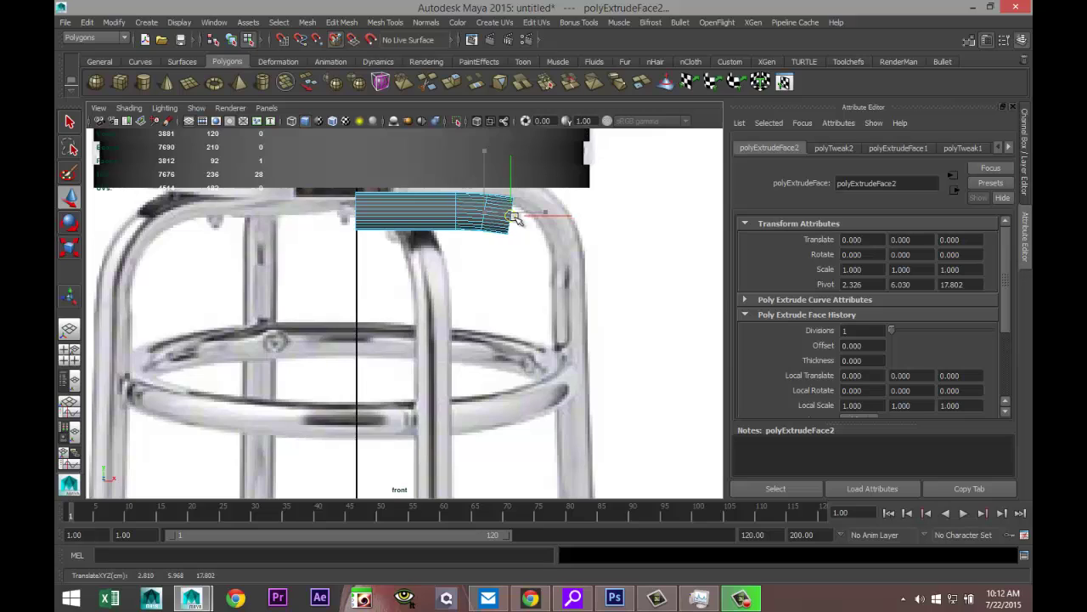
key("e")
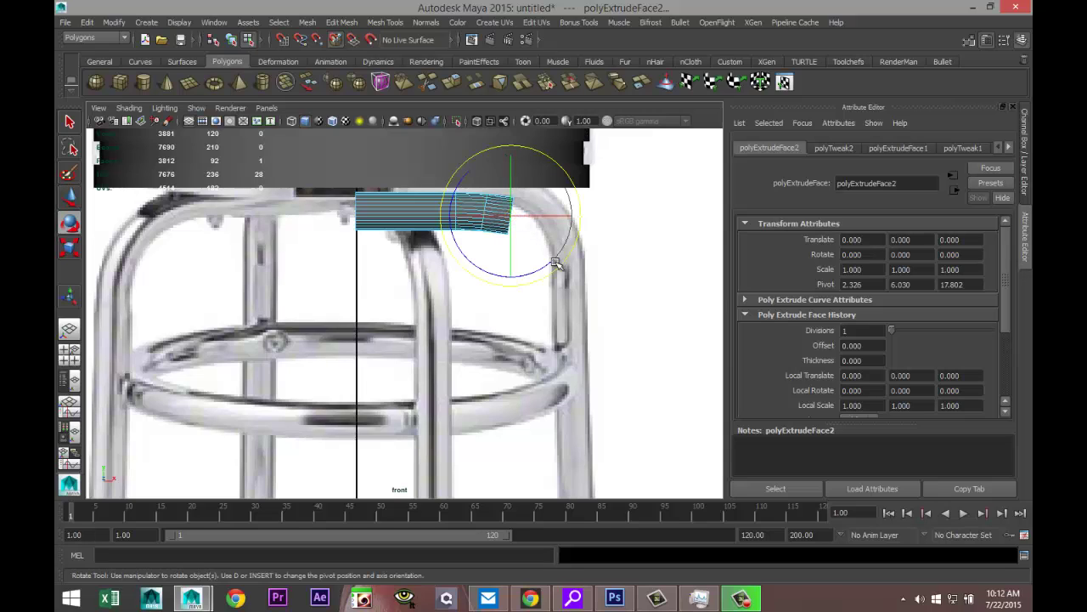
left_click_drag(557, 266, 556, 272)
Extrude a third bend segment to about X 3.258, Y 5.782 and rotate its end face to follow the reference curve.
key("ctrl+e")
key("w")
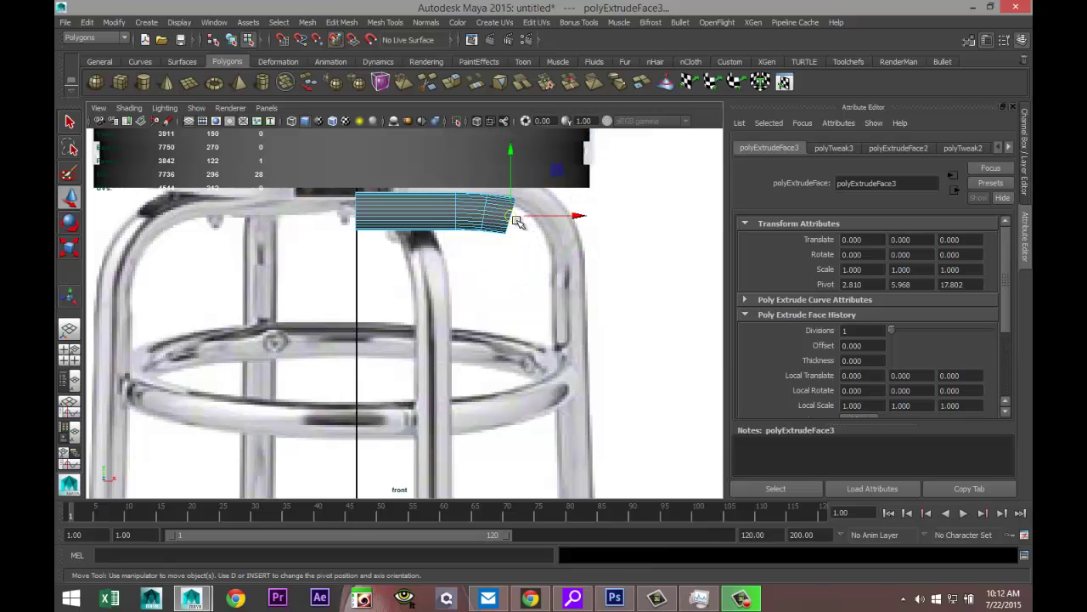
left_click_drag(516, 221, 537, 226)
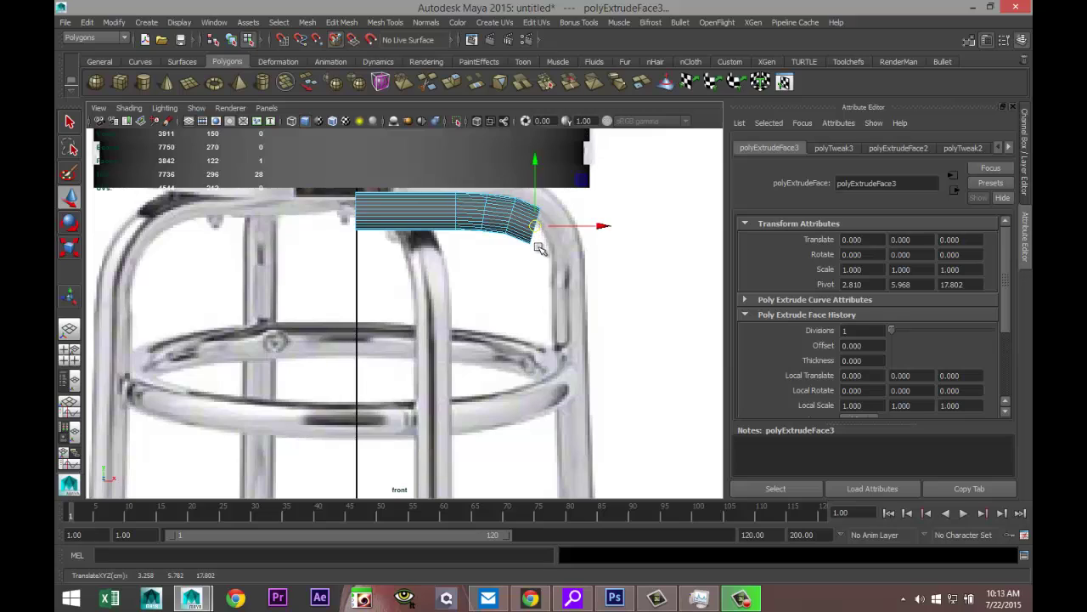
key("e")
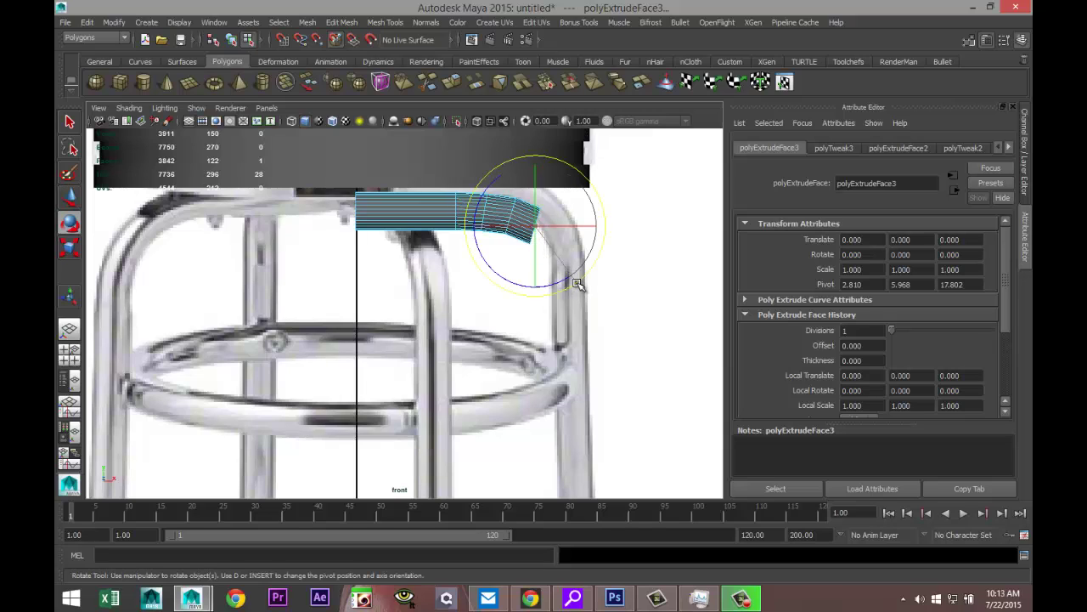
left_click_drag(574, 280, 566, 281)
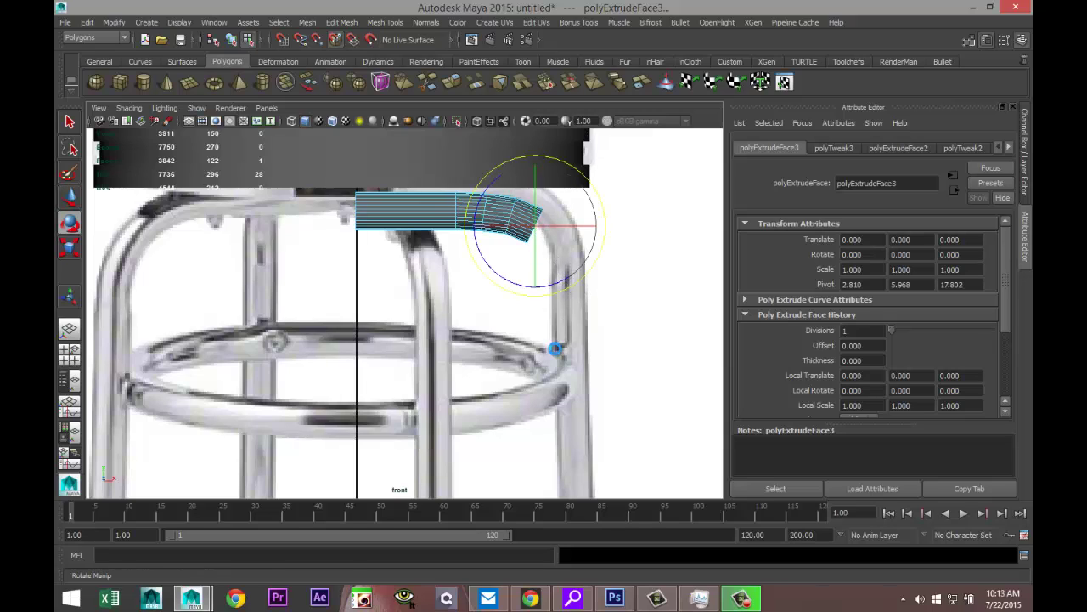
Extrude a fourth bend segment to about X 3.618, Y 5.446 and rotate its end face further along the curve.
right_click_drag(578, 246, 628, 219, "shift")
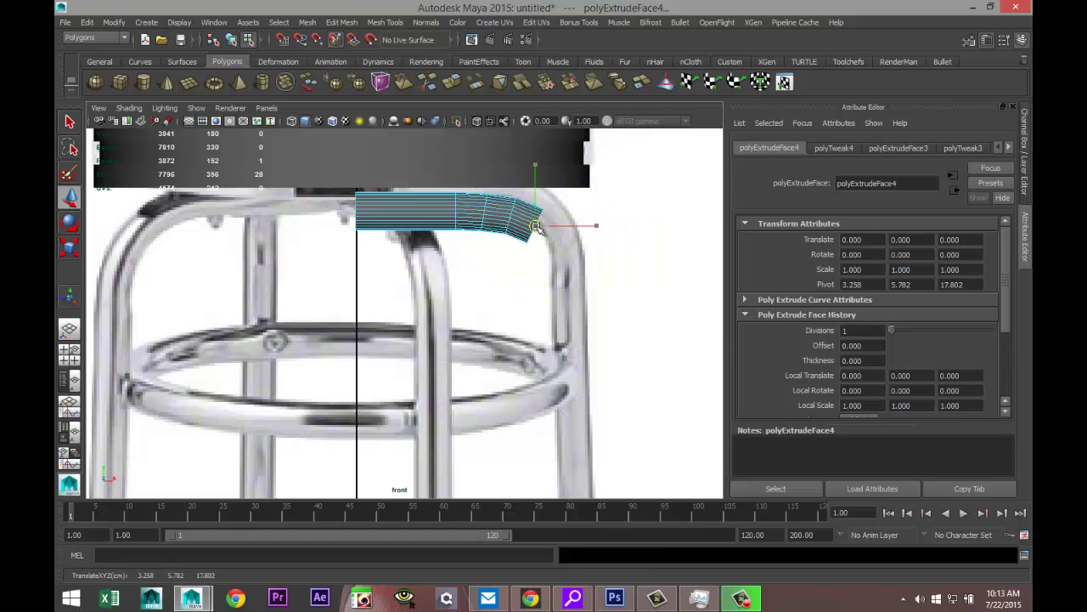
left_click_drag(536, 226, 553, 245)
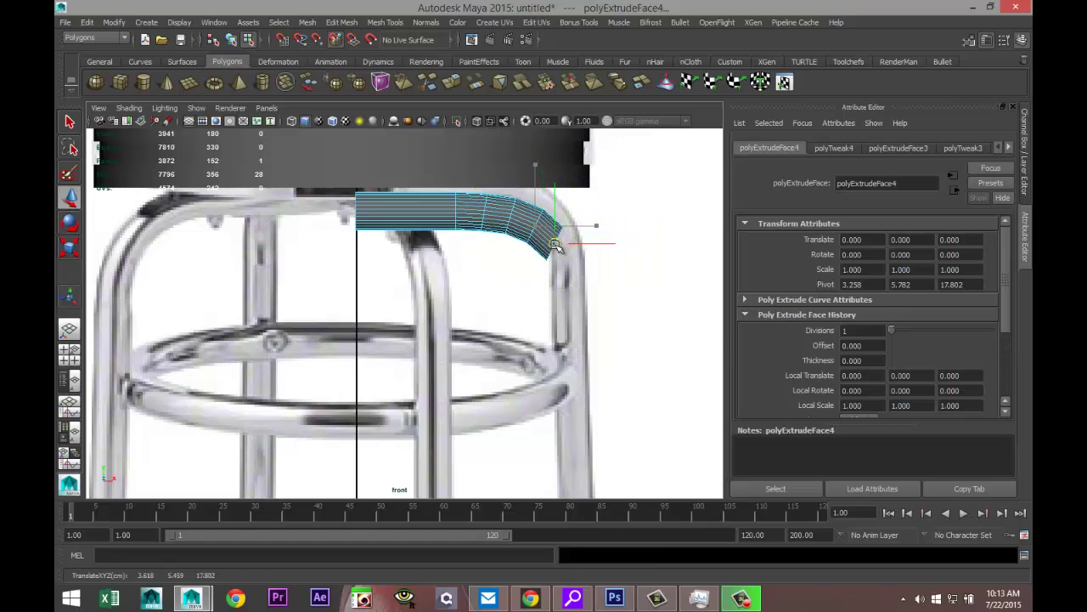
left_click(554, 247)
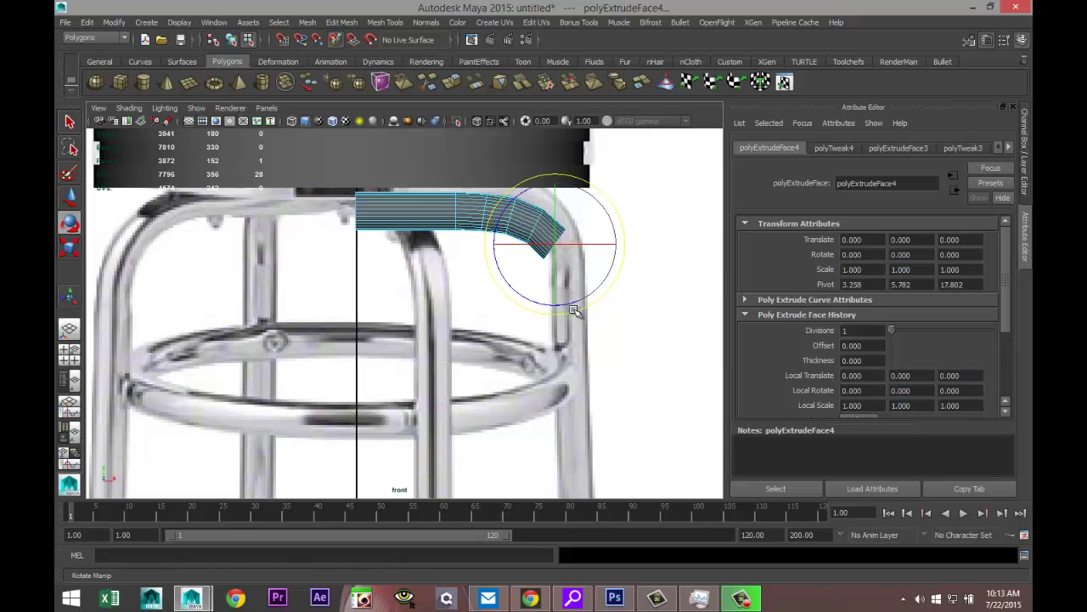
Extrude a fifth bend segment down to about X 3.879, Y 5.024 and turn its end face to match the tube.
right_click_drag(574, 317, 592, 286, "shift")
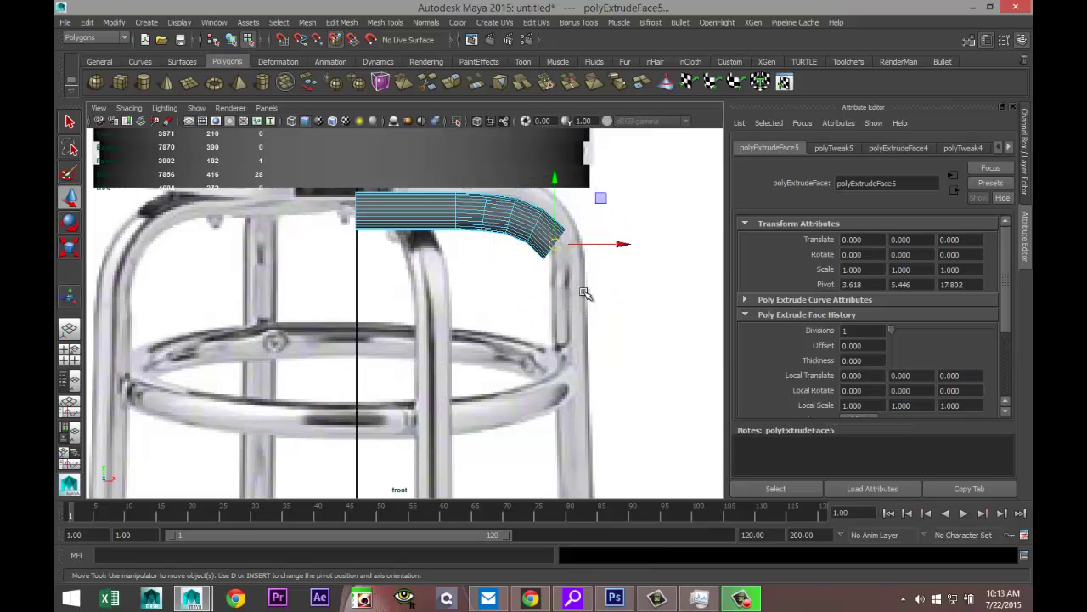
left_click_drag(563, 257, 571, 271)
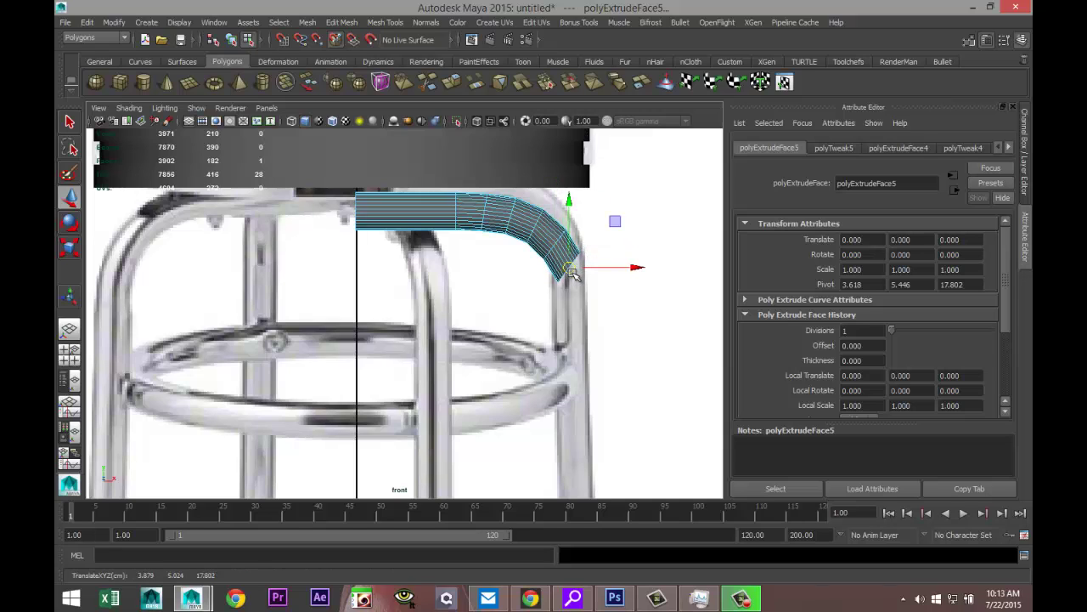
key("e")
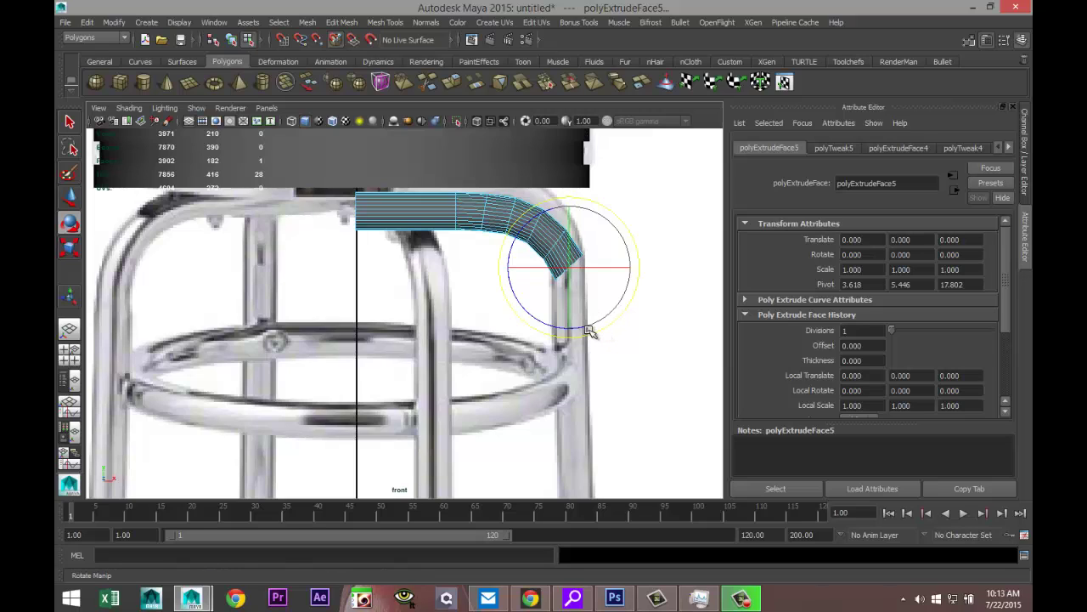
Extrude a sixth bend segment to about X 4.040, Y 4.527 and rotate its end face closer to horizontal.
key("g")
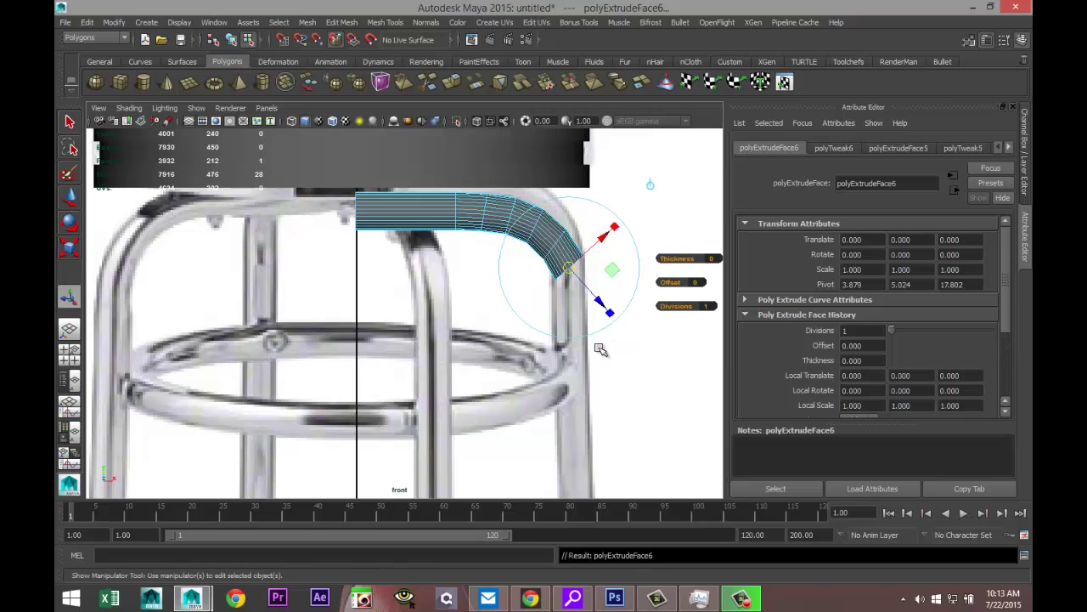
key("w")
left_click_drag(570, 269, 580, 298)
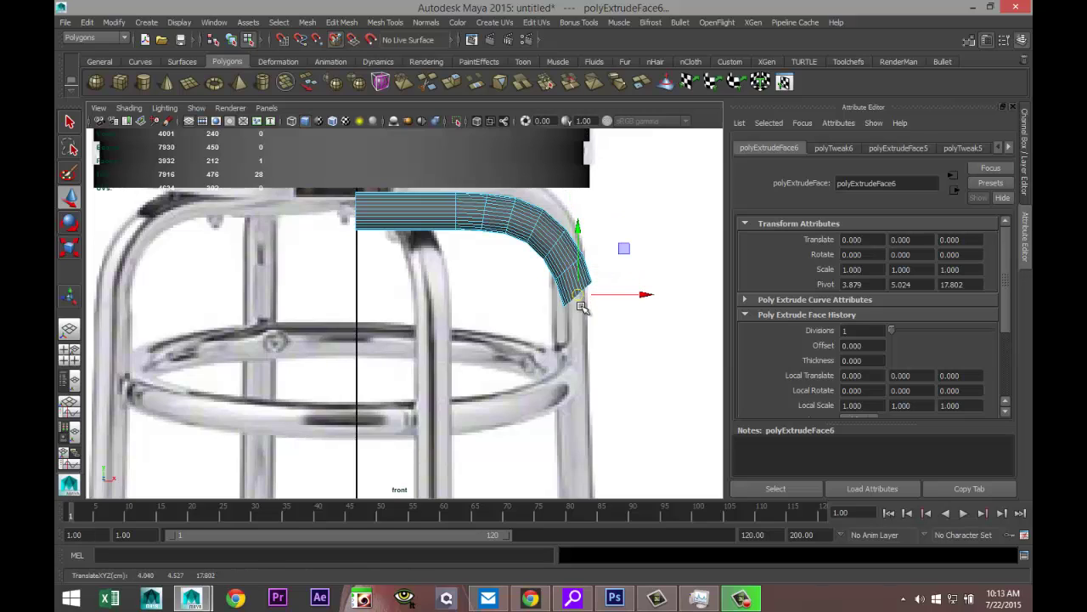
key("e")
left_click_drag(613, 354, 594, 359)
Extrude a seventh segment to about X 4.102, Y 3.919 and rotate its end face level to finish the bend.
key("ctrl+e")
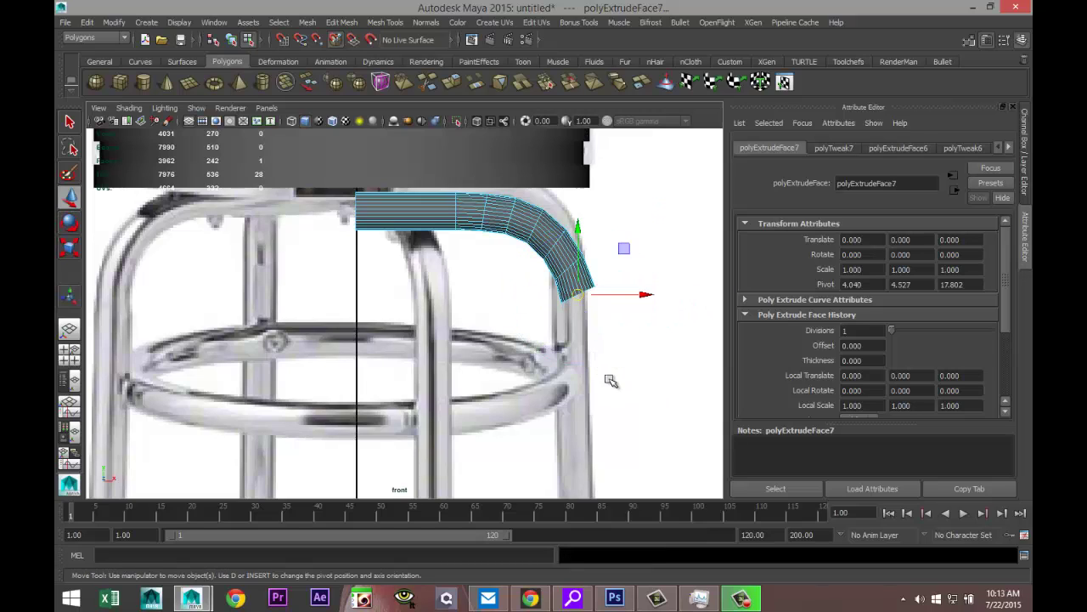
left_click_drag(578, 296, 581, 330)
key("e")
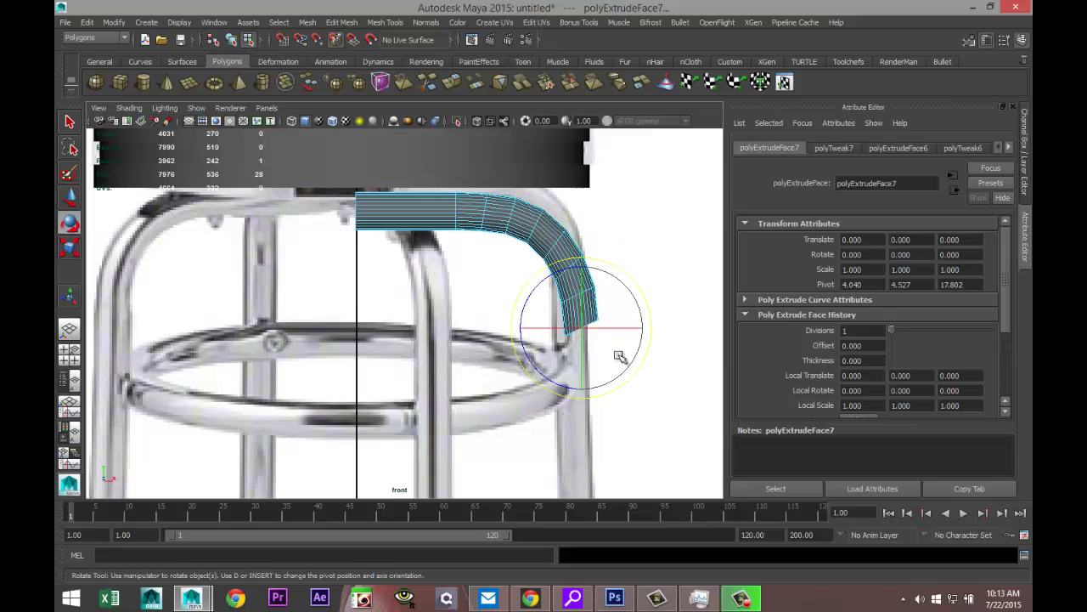
left_click_drag(637, 377, 615, 382)
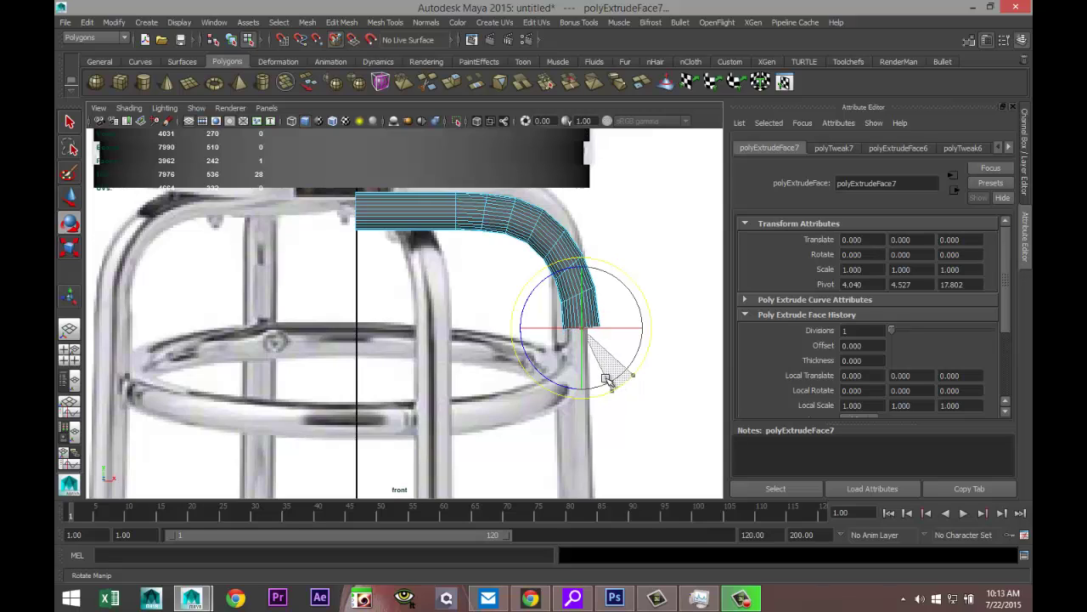
left_click_drag(608, 380, 601, 379)
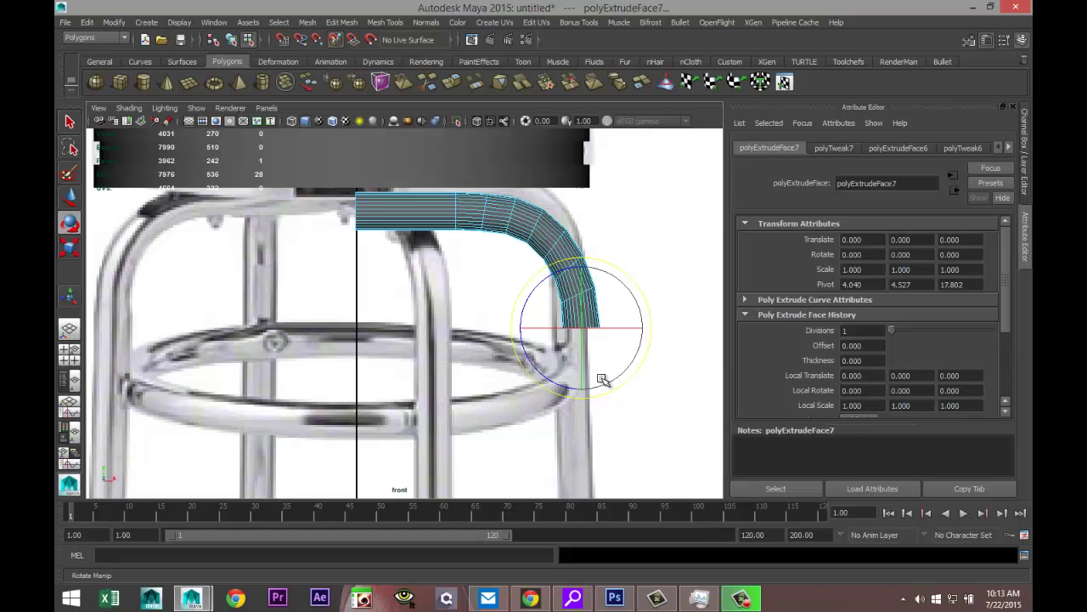
Extrude the leg straight down along the reference to the large lower foot ring, ending at about X 4.203, Y -2.514.
scroll(602, 380, "down", 3)
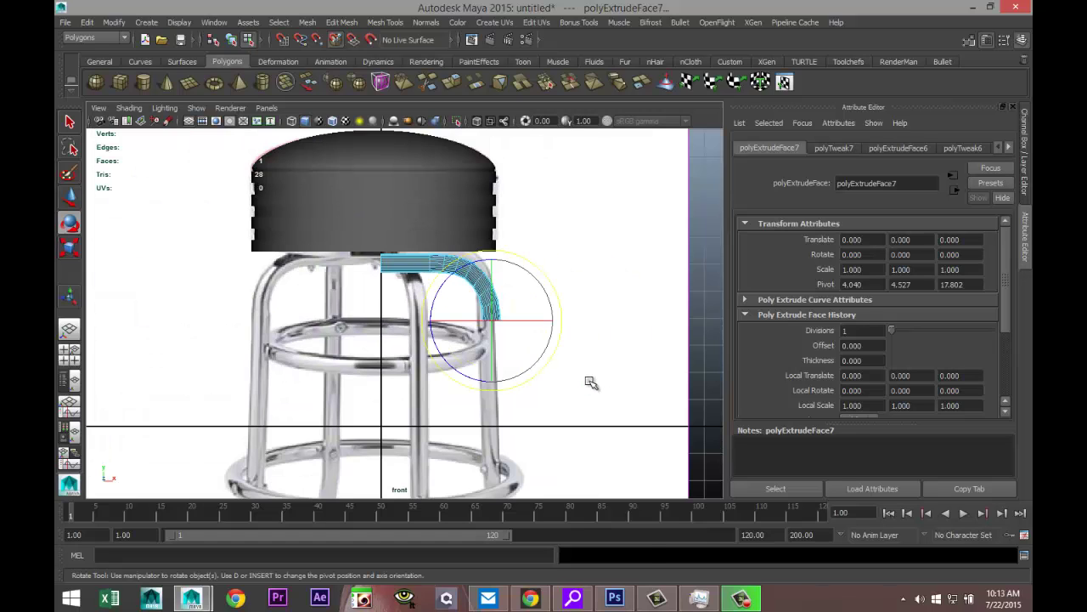
key("ctrl+e")
key("w")
left_click_drag(493, 321, 497, 477)
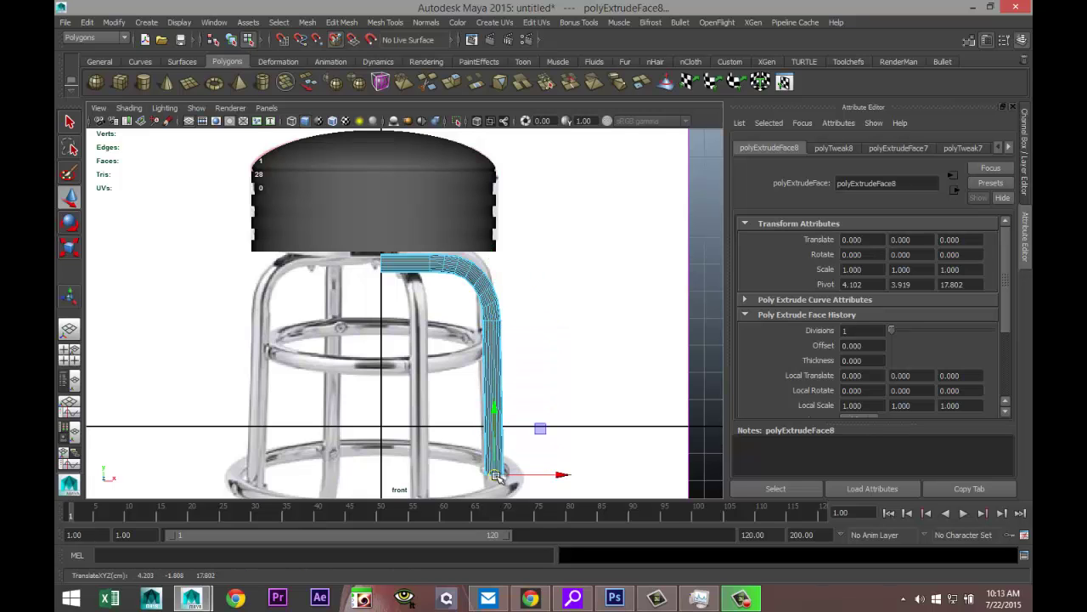
middle_click_drag(558, 450, 536, 284, "alt")
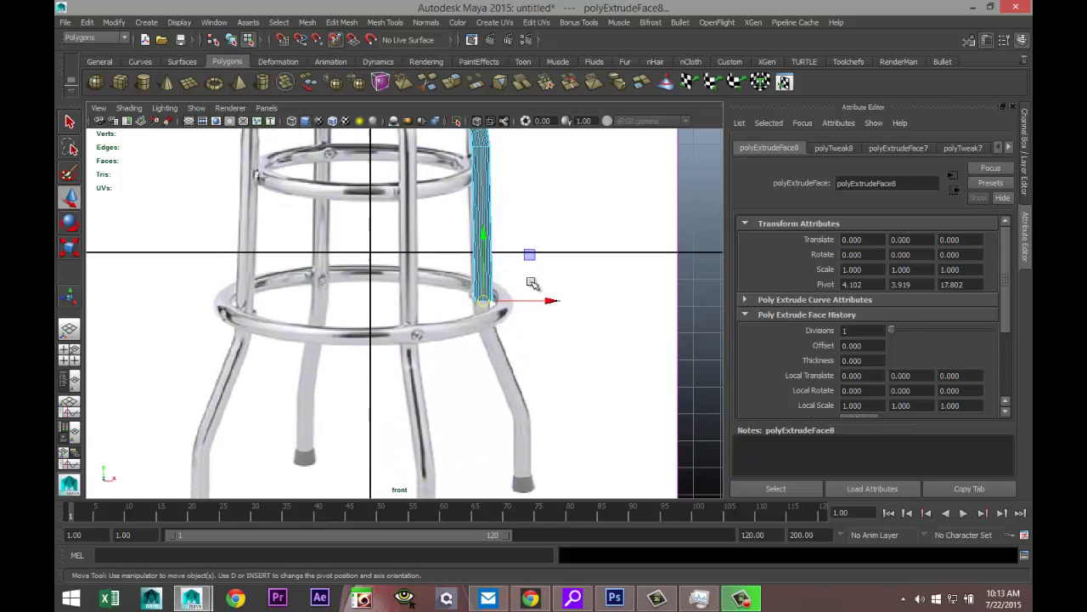
left_click_drag(487, 247, 483, 253)
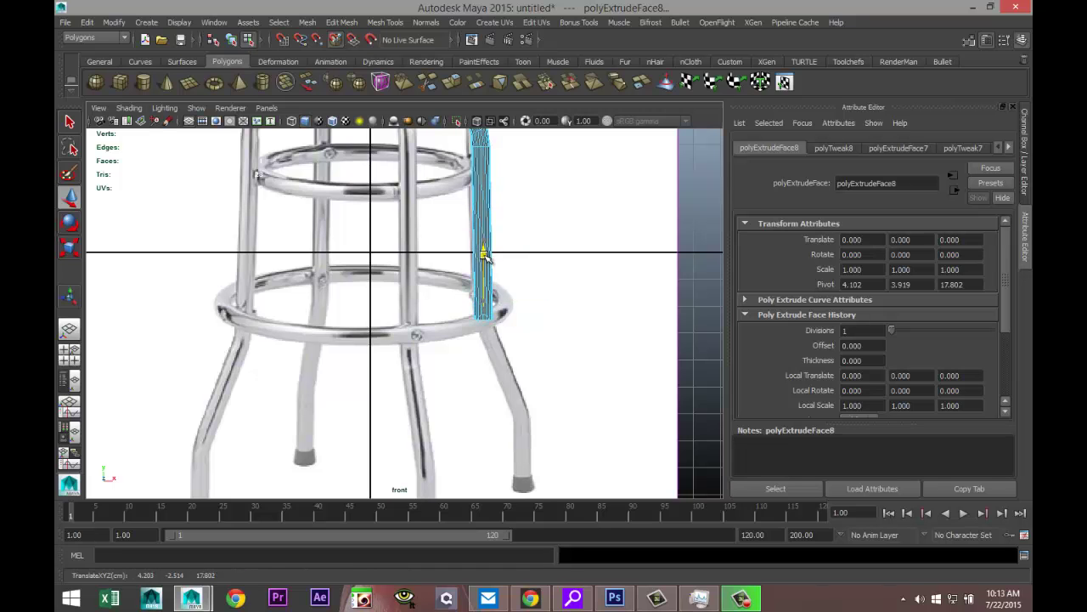
scroll(490, 259, "up", 5)
scroll(491, 261, "down", 4)
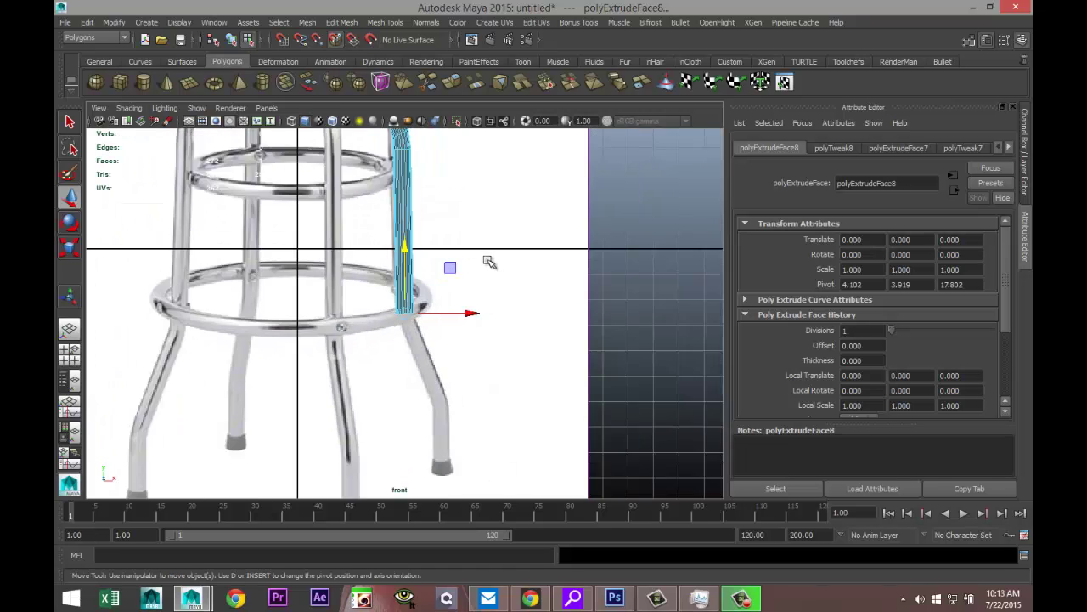
scroll(490, 265, "up", 6)
key("e")
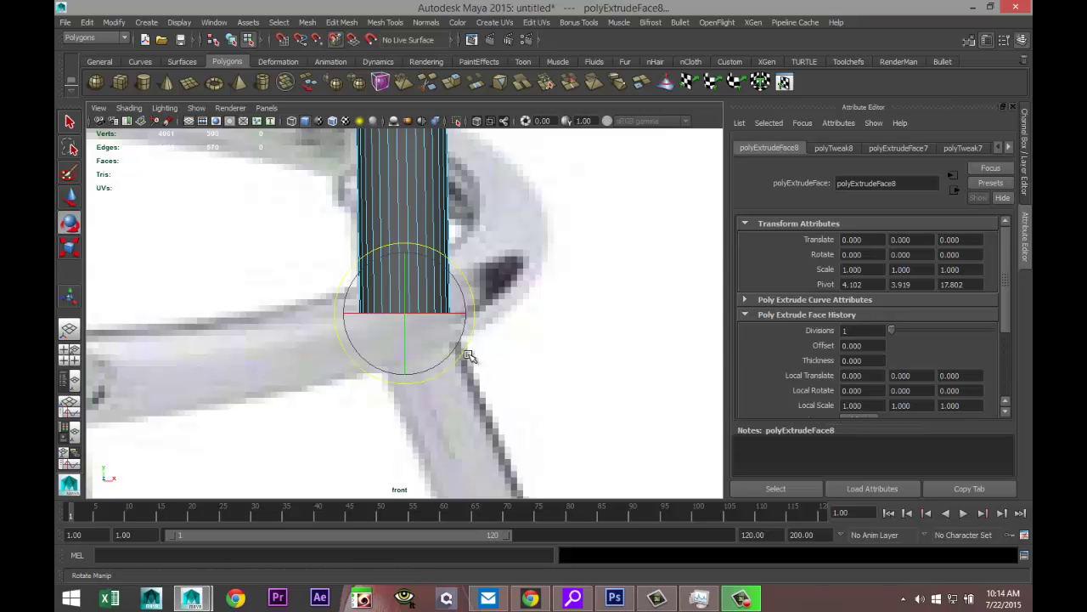
scroll(467, 357, "down", 5)
scroll(474, 359, "down", 5)
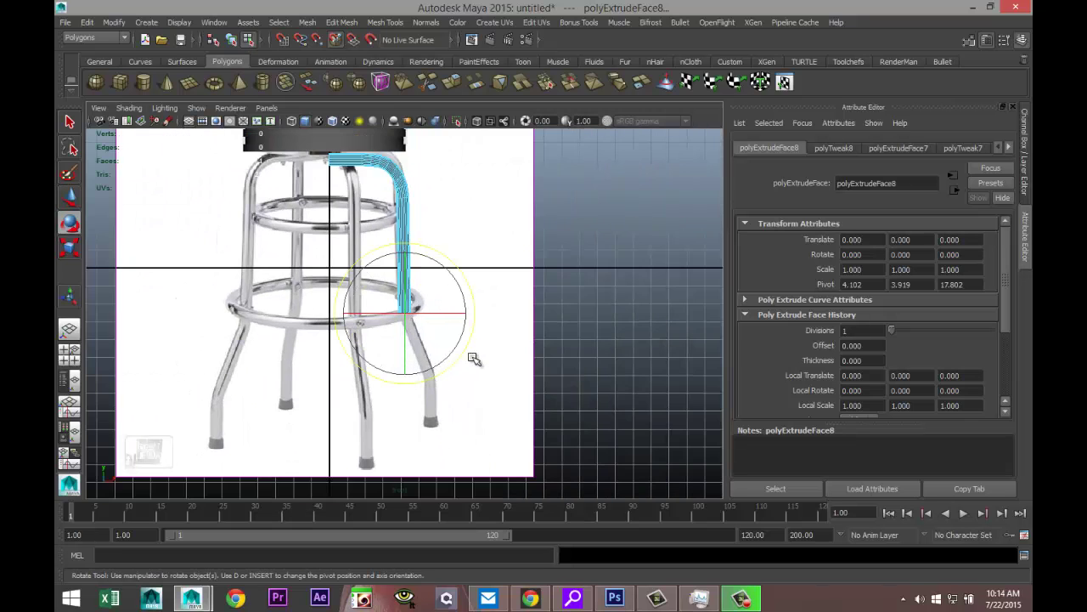
Shift the leg's lower end face slightly outward at the large foot ring, to about X 4.294, Y -2.539.
scroll(473, 358, "up", 5)
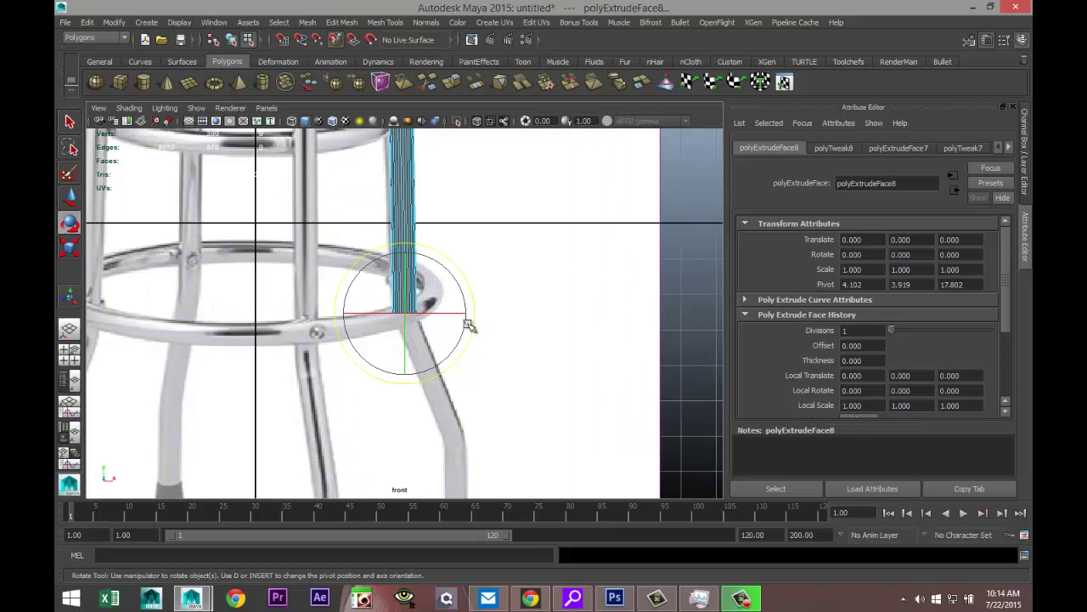
key("w")
left_click_drag(473, 315, 468, 313)
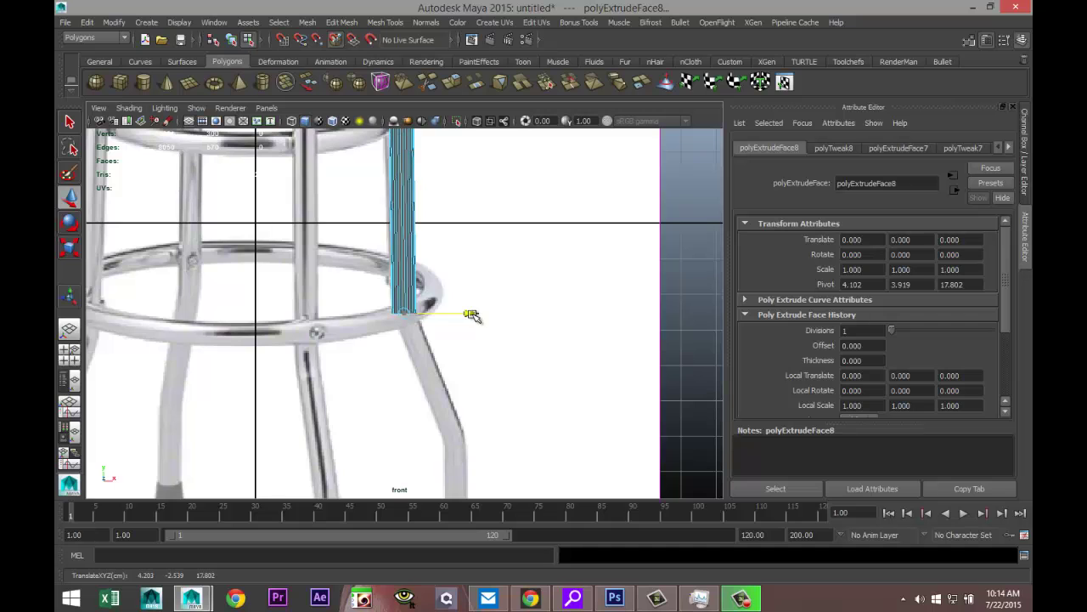
scroll(465, 326, "down", 3)
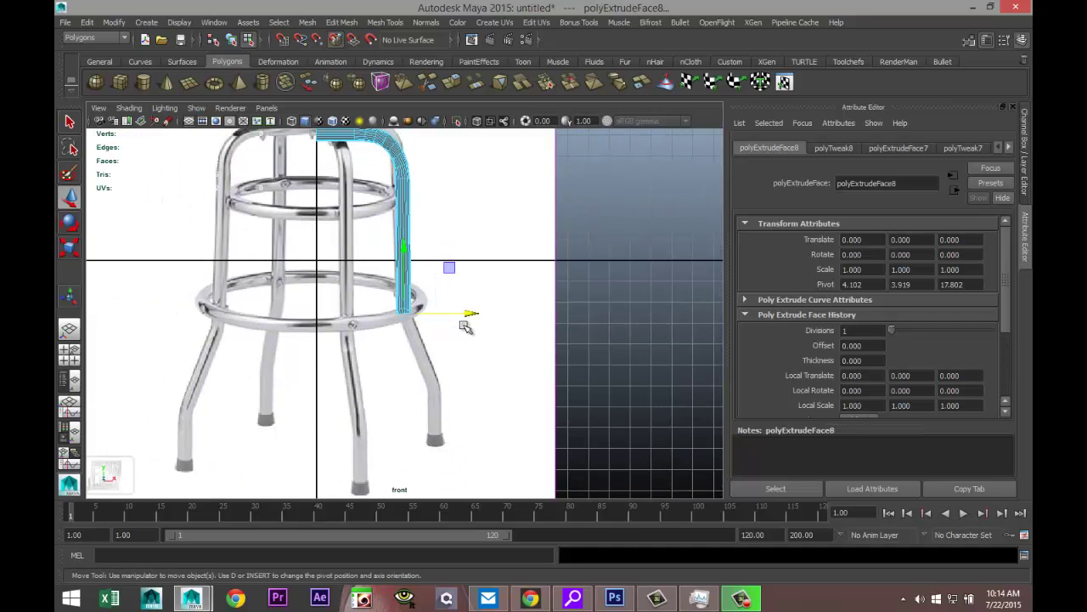
scroll(465, 326, "up", 2)
left_click_drag(469, 316, 473, 316)
scroll(472, 316, "down", 3)
scroll(473, 317, "up", 5)
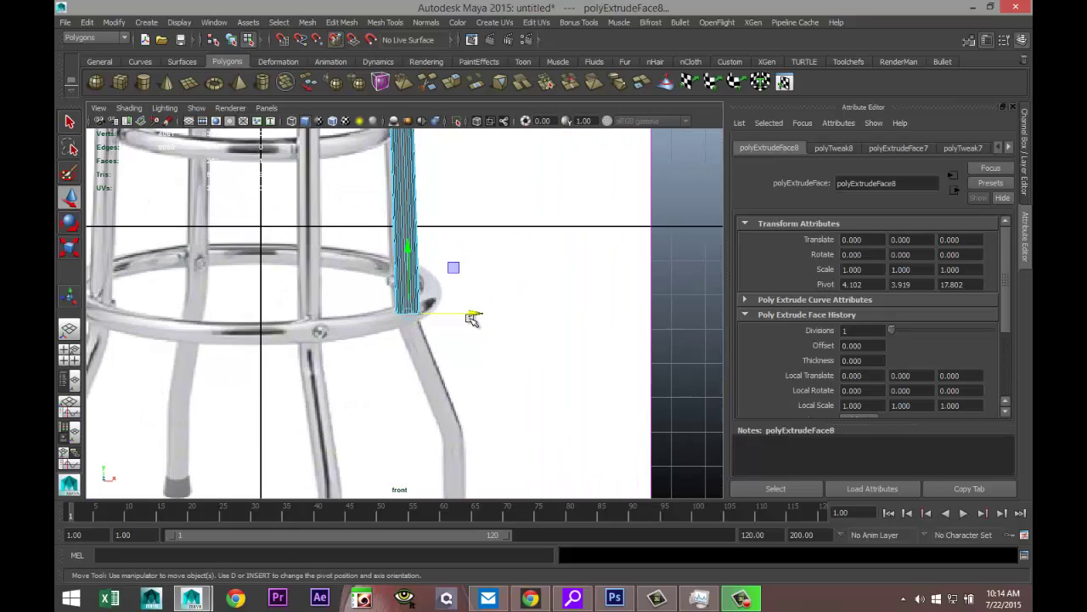
Extrude a short bend segment below the foot ring to about X 4.407, Y -2.993, tilting its end face toward the outward slope.
key("g")
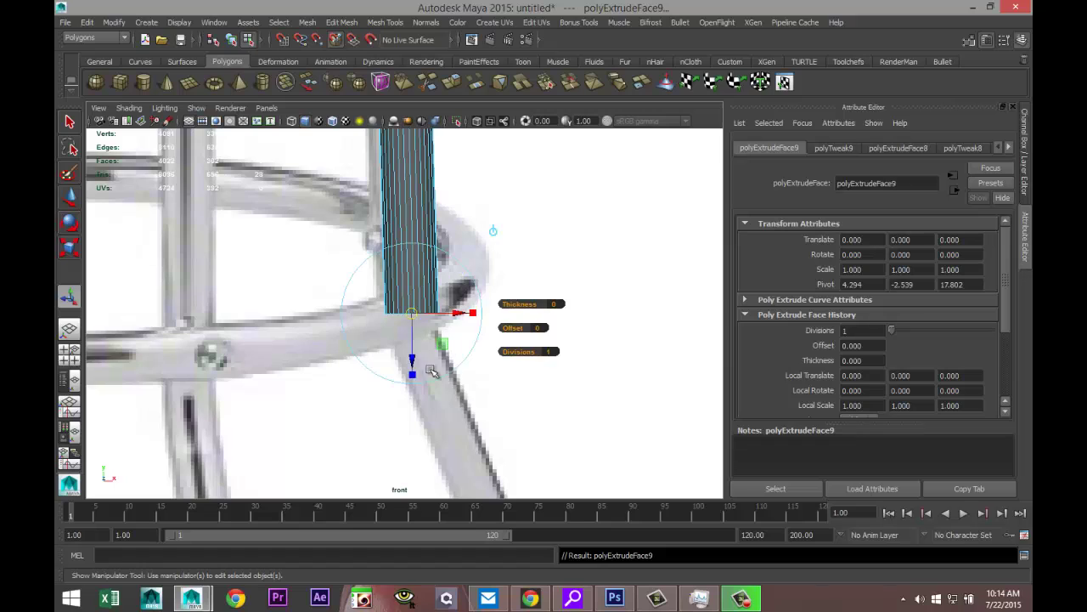
key("w")
left_click_drag(411, 317, 415, 347)
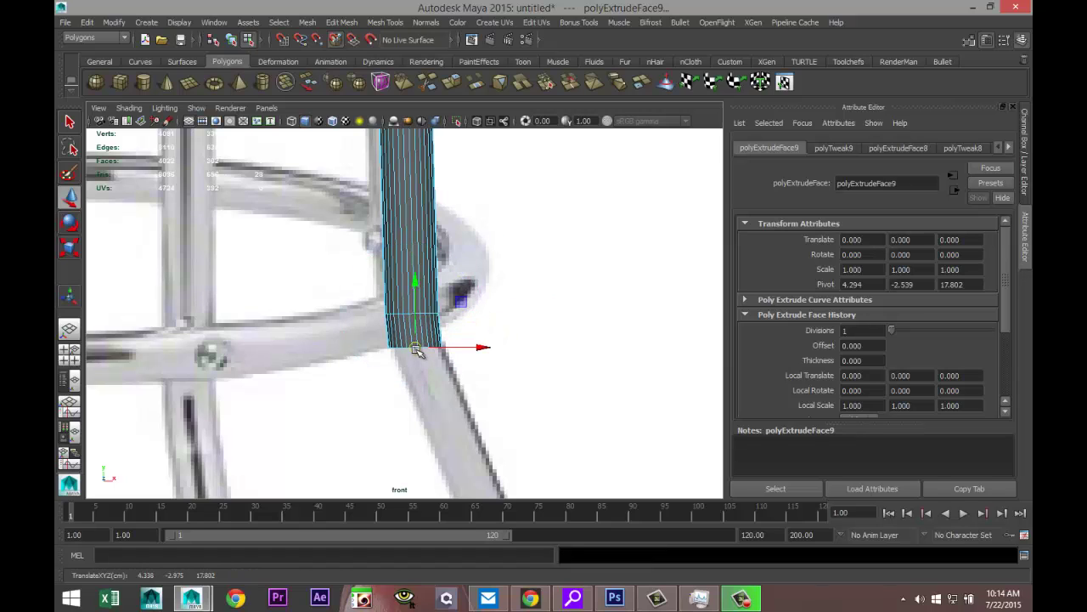
key("e")
left_click_drag(461, 397, 470, 388)
key("w")
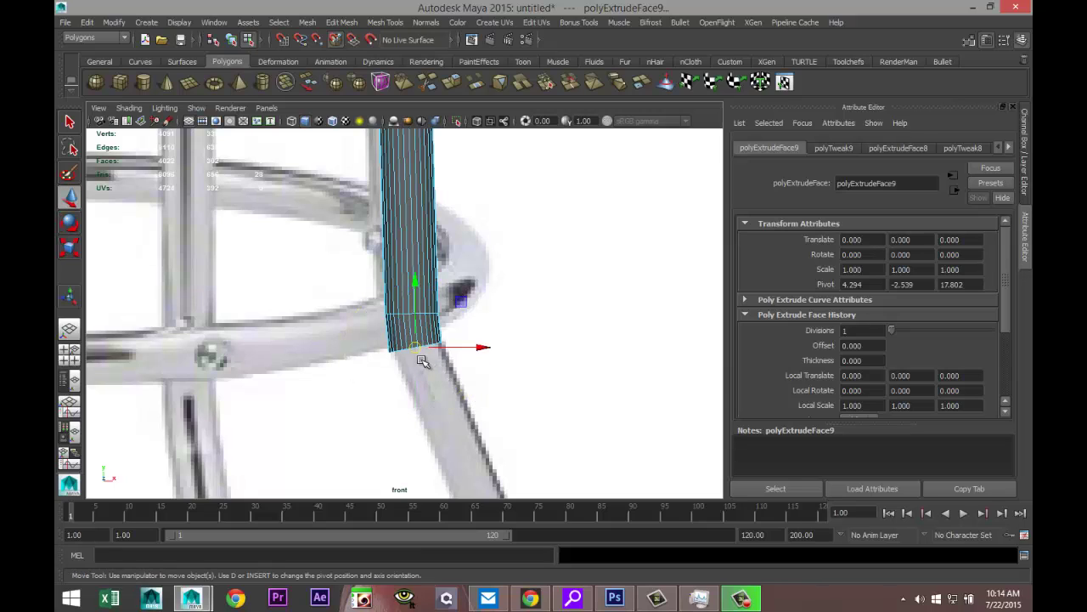
left_click_drag(416, 350, 427, 367)
Extrude the leg diagonally outward along the reference to the lower bend, ending at about X 5.505, Y -5.791.
key("ctrl+e")
scroll(463, 398, "down", 3)
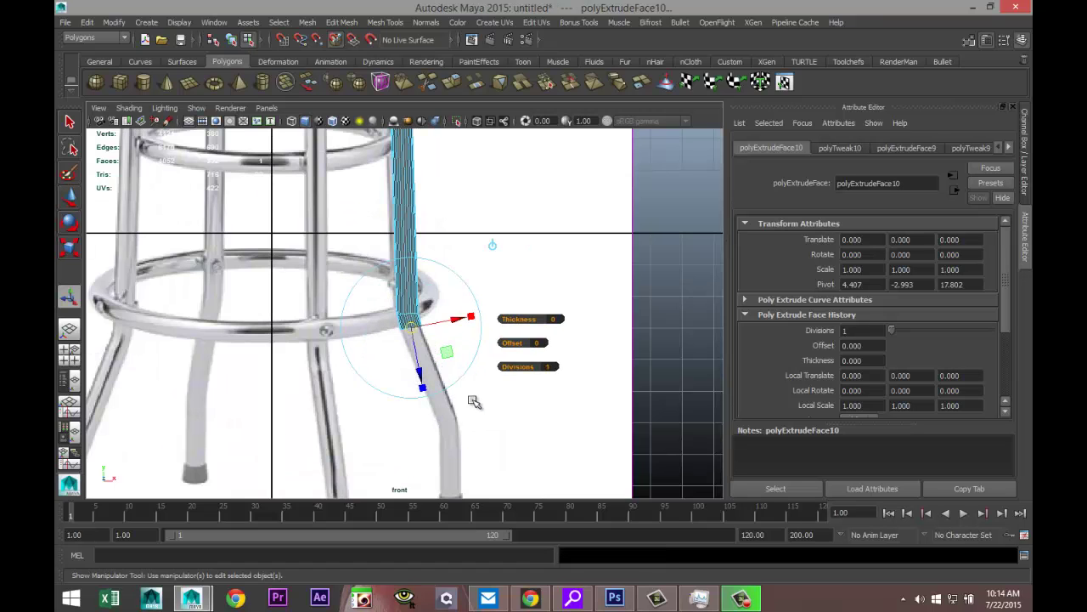
left_click_drag(411, 328, 447, 417)
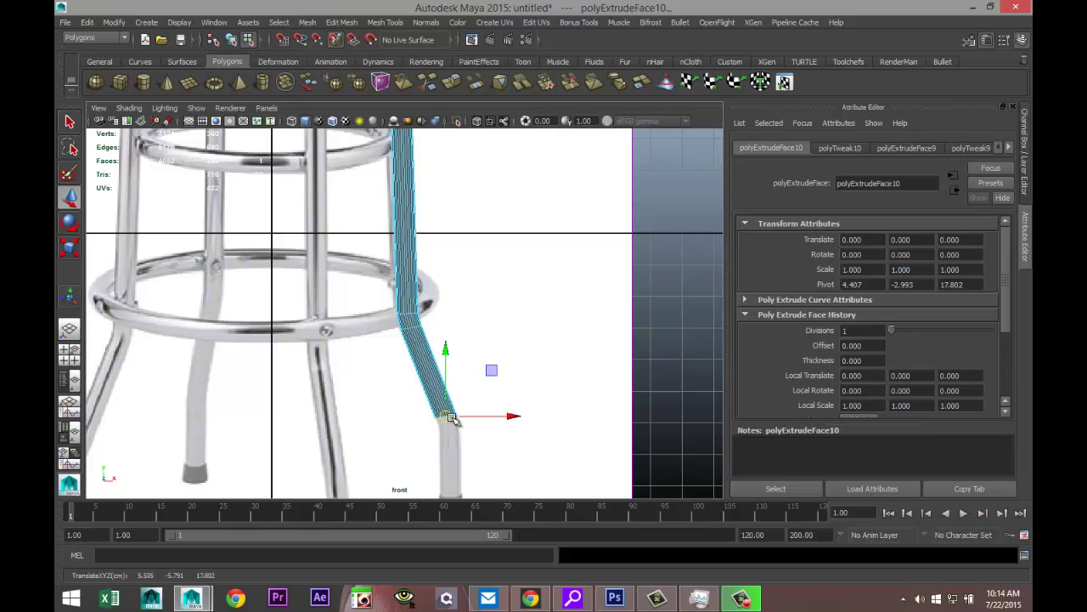
Extrude a short lower bend segment to about X 5.660, Y -6.317 and rotate its end face level.
key("f")
scroll(454, 411, "down", 10)
scroll(453, 410, "up", 1)
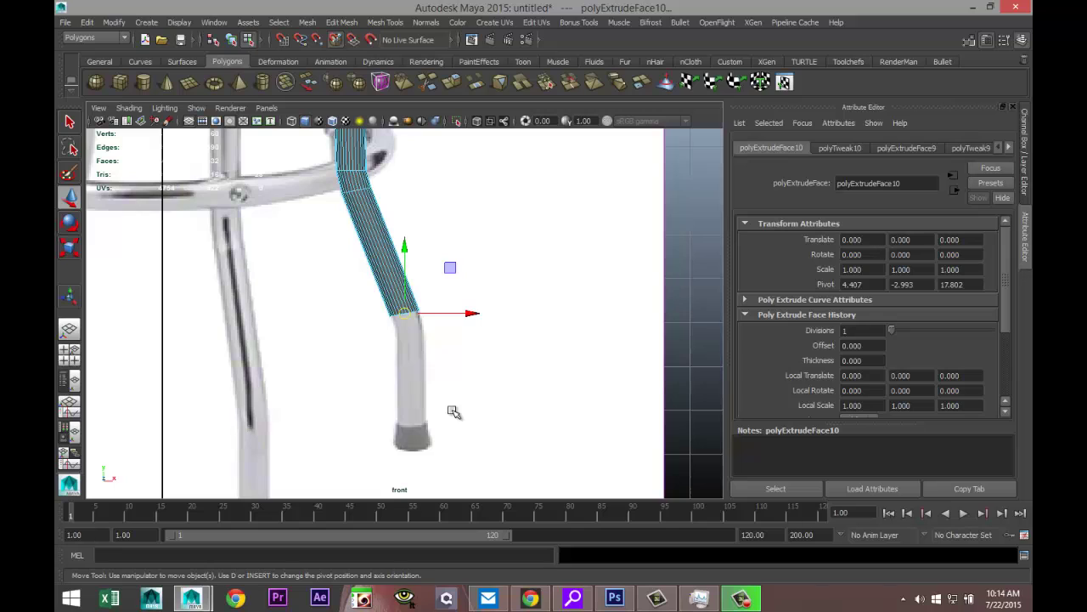
key("ctrl+e")
key("w")
left_click_drag(404, 316, 411, 336)
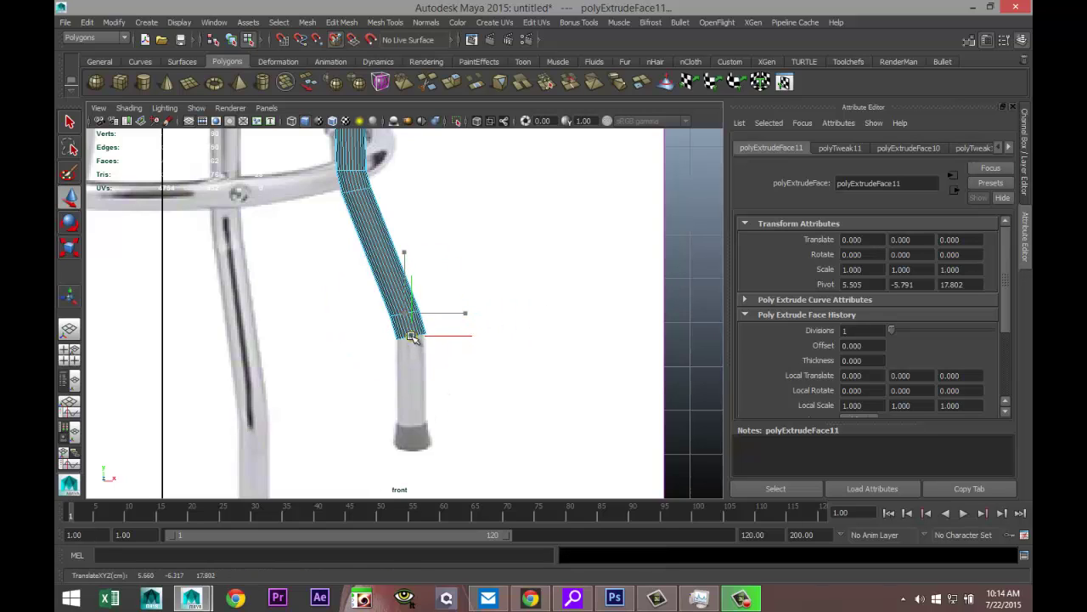
key("e")
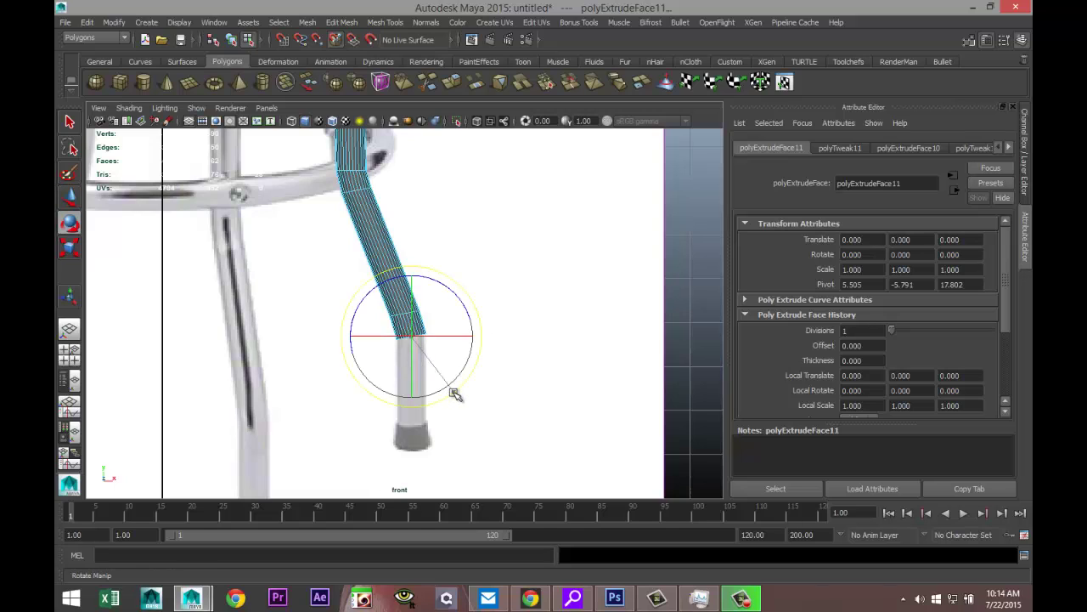
left_click_drag(451, 389, 442, 396)
Extrude the leg straight down past the reference leg's foot, ending at about X 5.702, Y -10.722.
key("ctrl+e")
key("w")
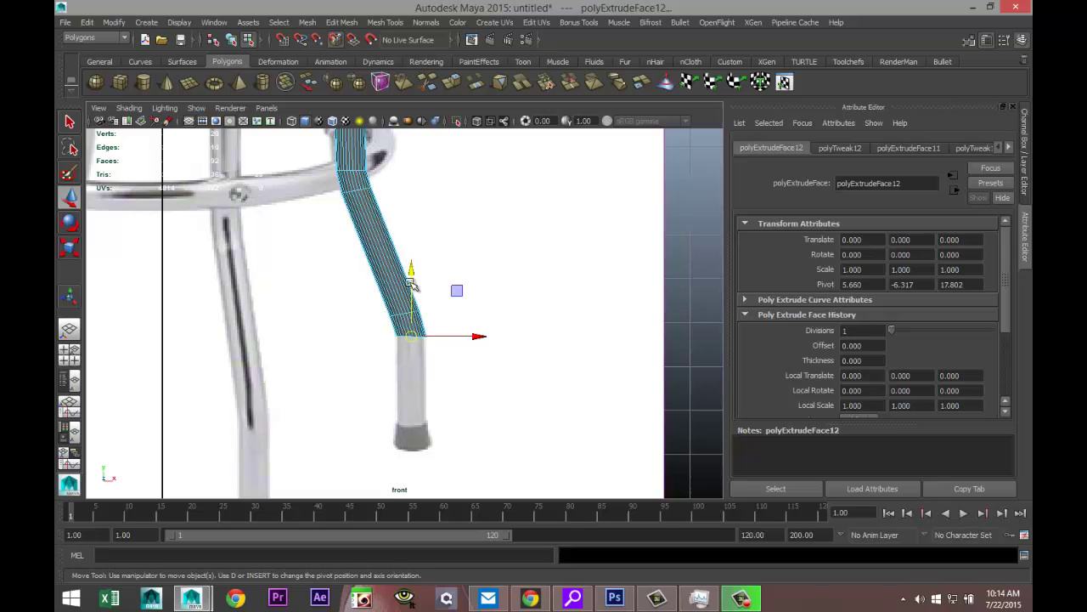
left_click_drag(411, 271, 426, 389)
left_click(69, 355)
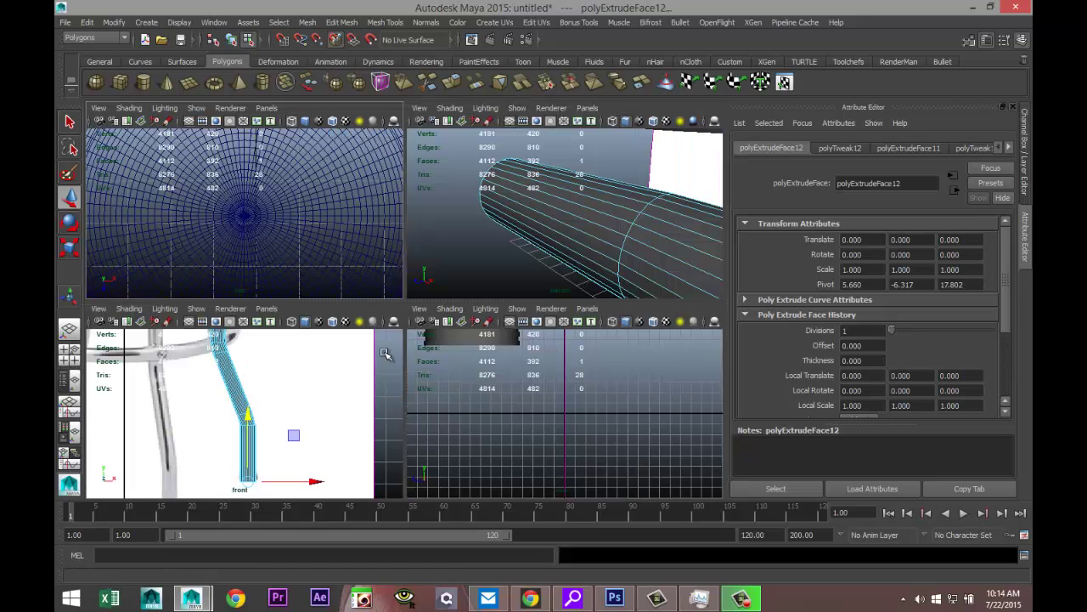
key("space")
scroll(365, 391, "down", 5)
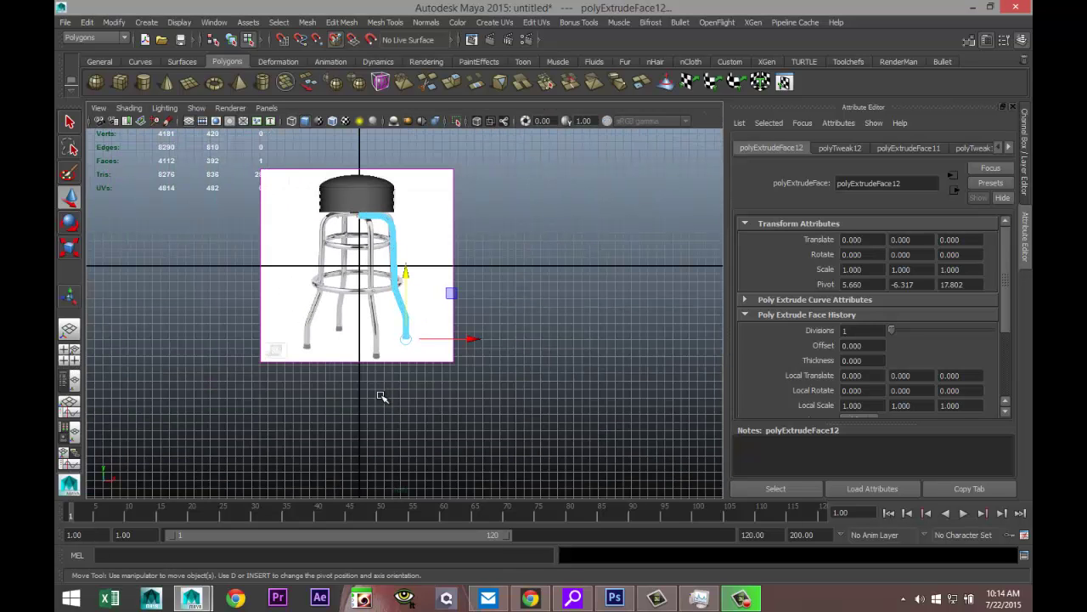
scroll(381, 396, "up", 6)
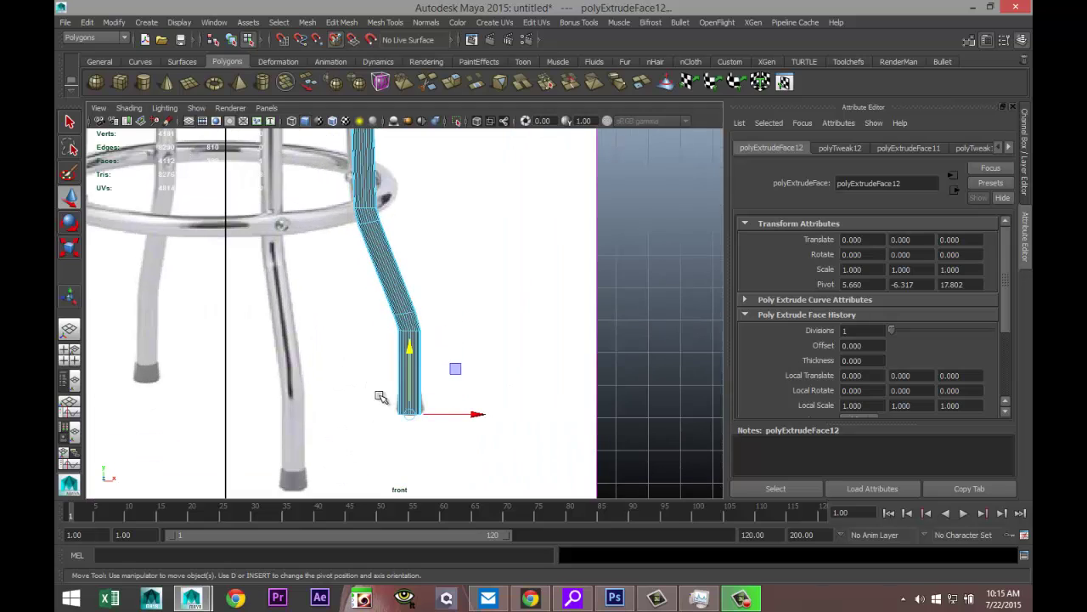
scroll(381, 397, "down", 6)
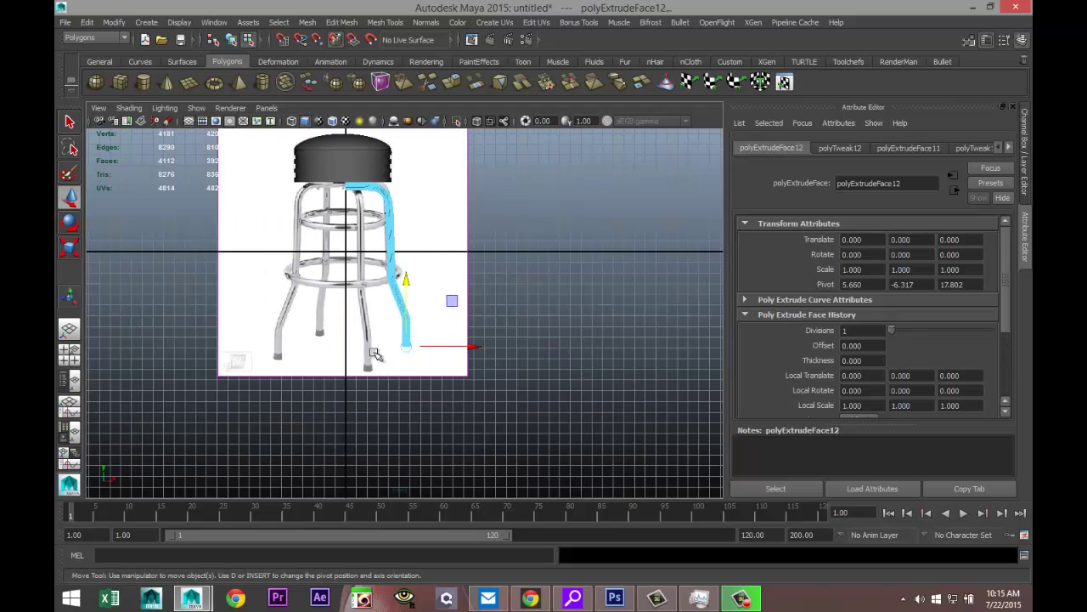
scroll(417, 371, "up", 4)
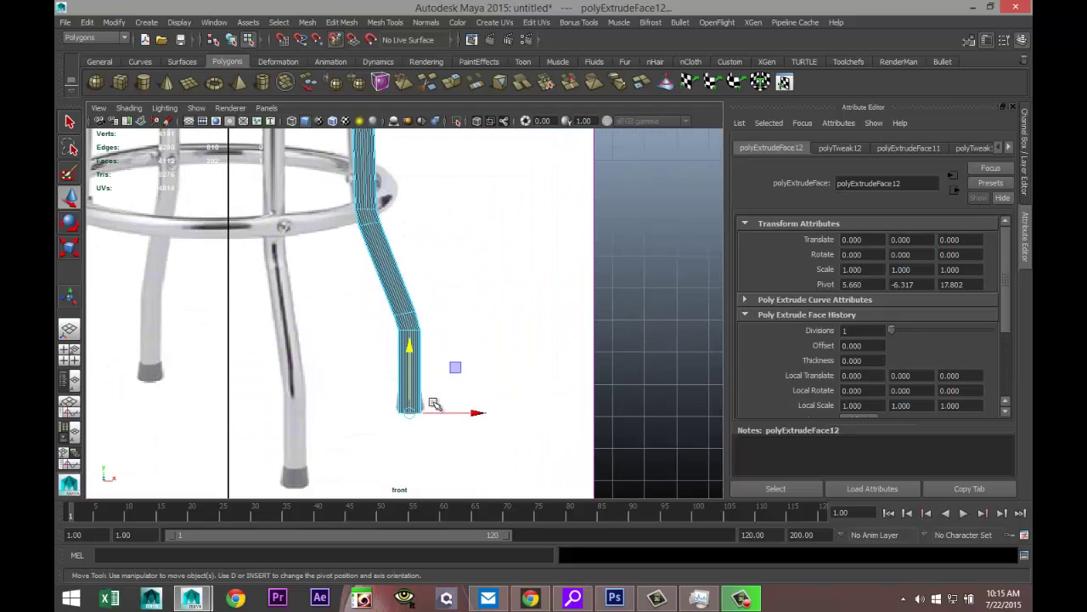
left_click_drag(409, 348, 414, 407)
left_click_drag(473, 471, 477, 473)
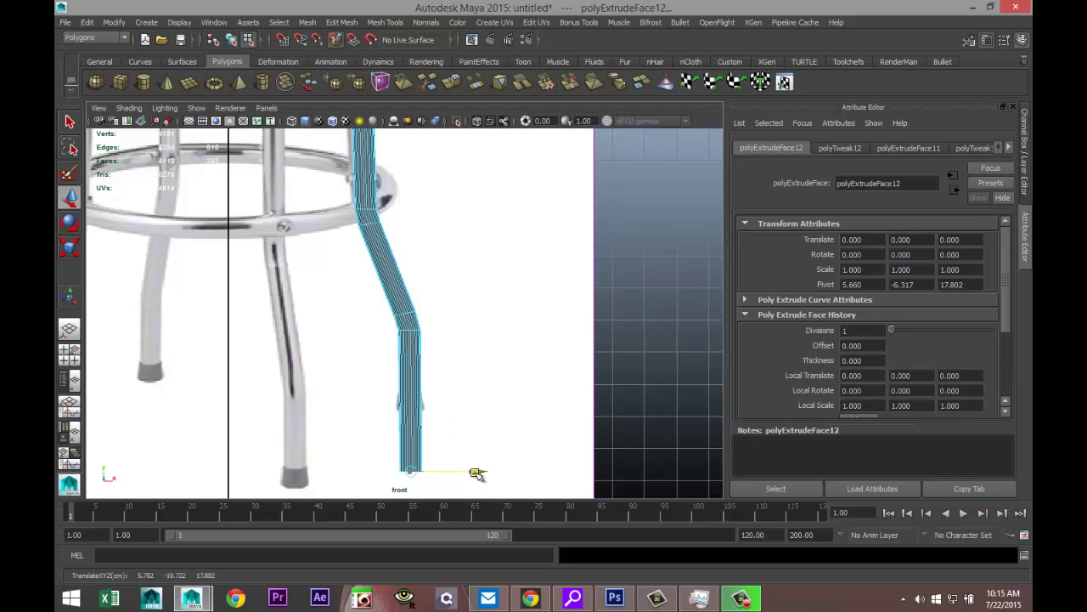
Insert an edge loop around the leg a short distance above its bottom end.
left_click(71, 355)
key("space")
scroll(474, 279, "down", 10)
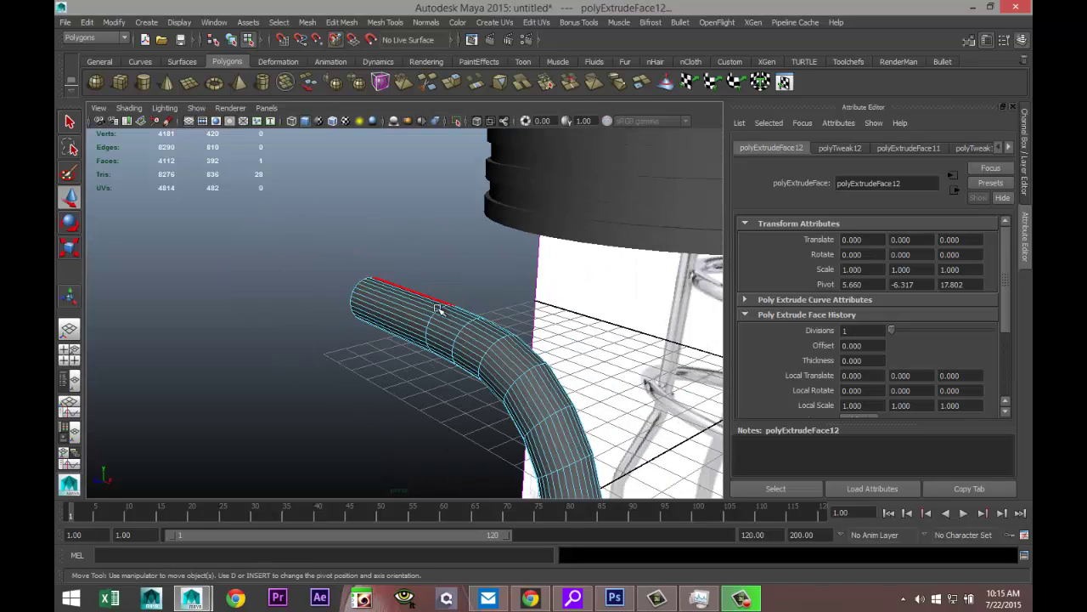
mouse_move(442, 348)
middle_mouse_down("alt")
mouse_move(397, 142)
mouse_move(469, 284)
mouse_move(442, 267)
middle_mouse_up("alt")
scroll(624, 311, "up", 5)
middle_click_drag(491, 404, 491, 403, "alt")
scroll(494, 400, "up", 4)
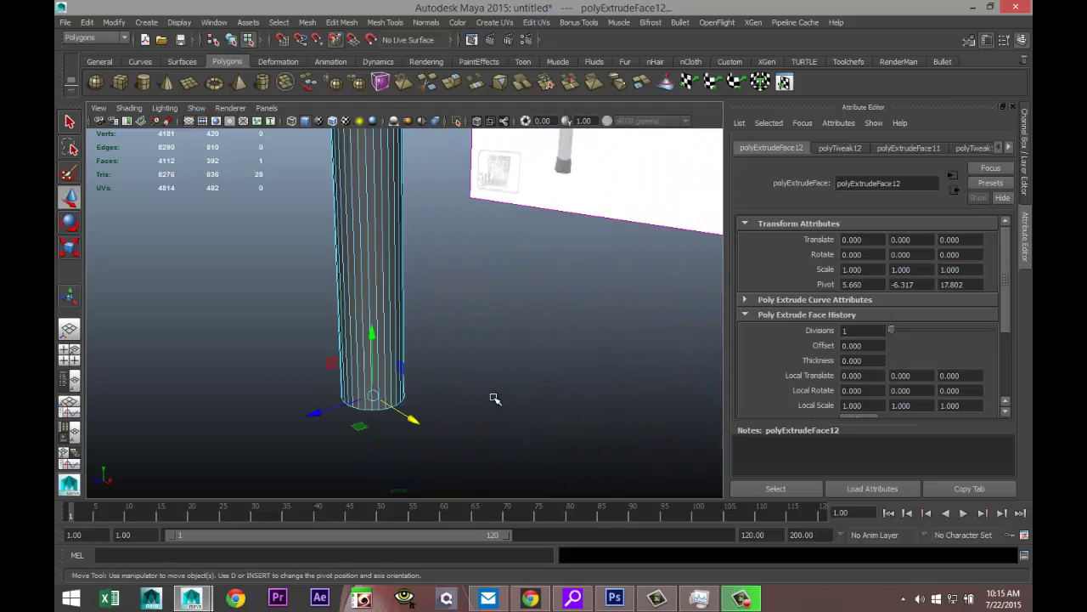
left_click(343, 23)
left_click(385, 22)
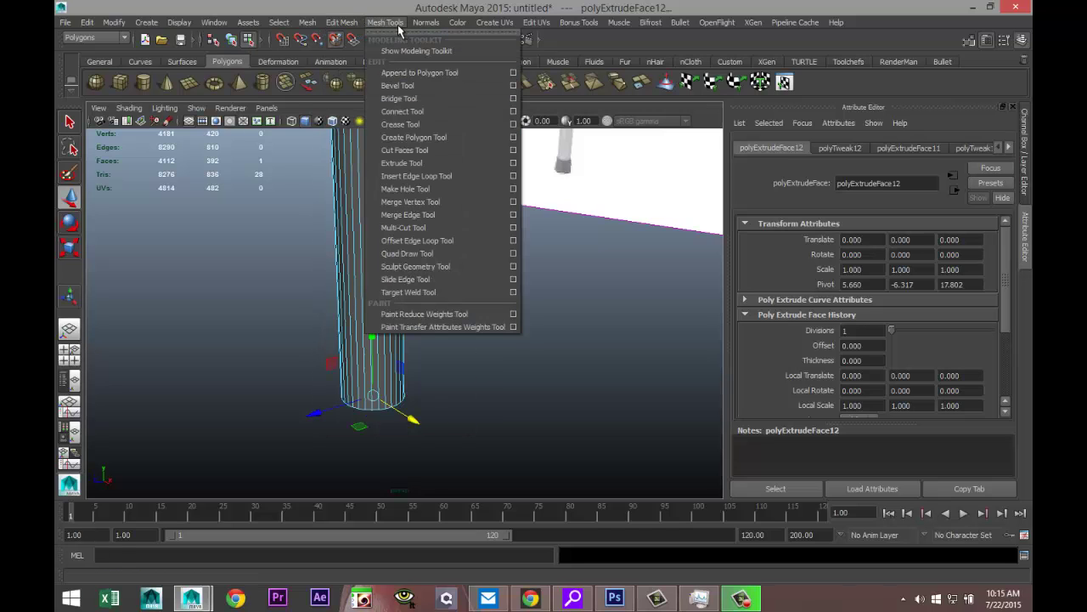
left_click(514, 177)
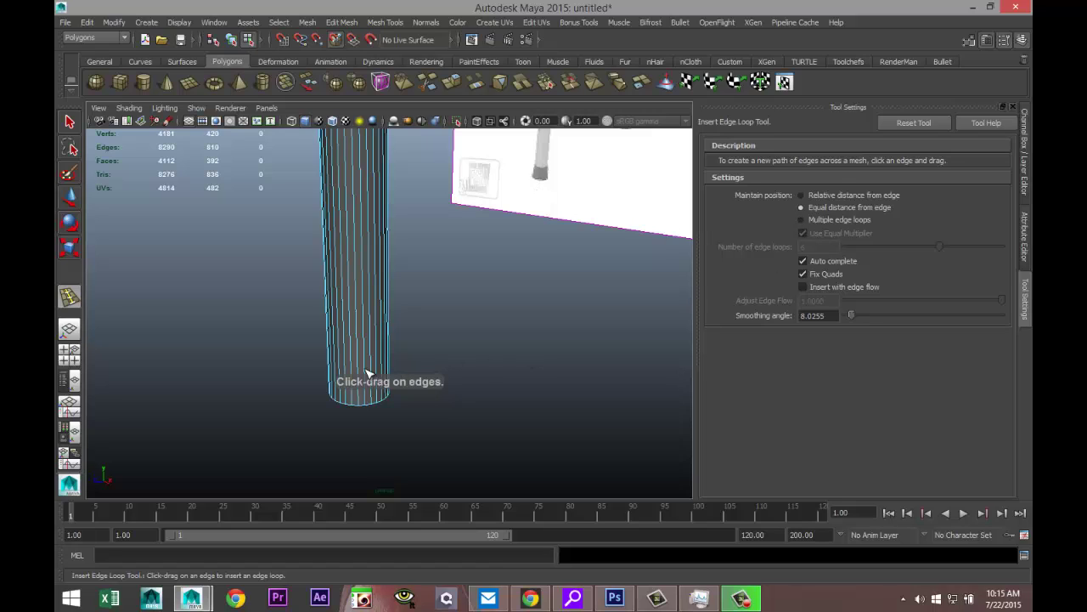
left_click_drag(361, 366, 359, 364)
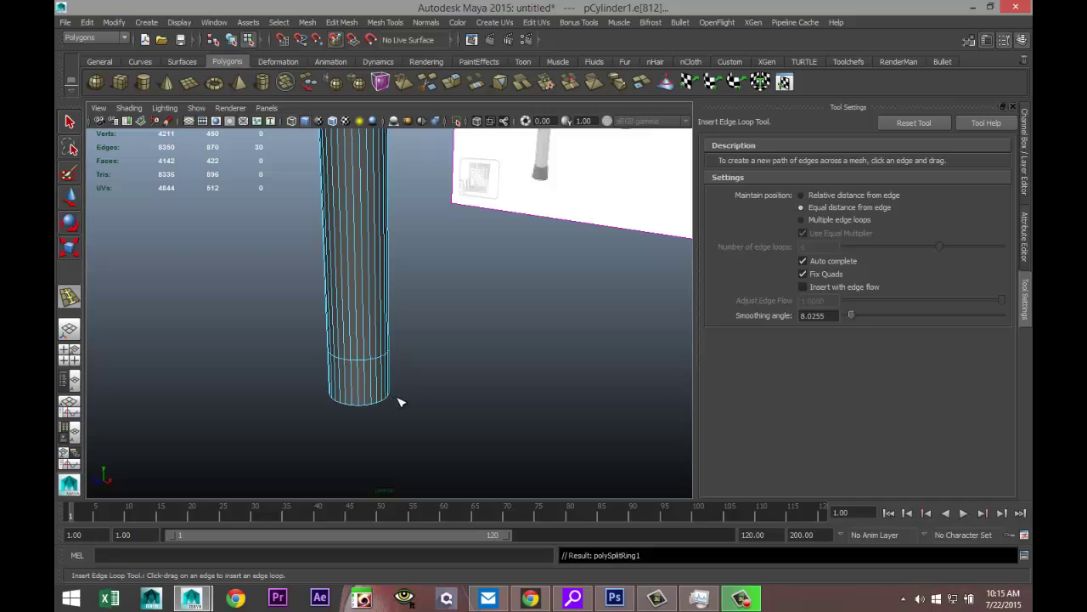
key("q")
Extrude the ring of faces below the new edge loop outward with a thickness of 0.1 to form the foot cap.
scroll(393, 400, "up", 2)
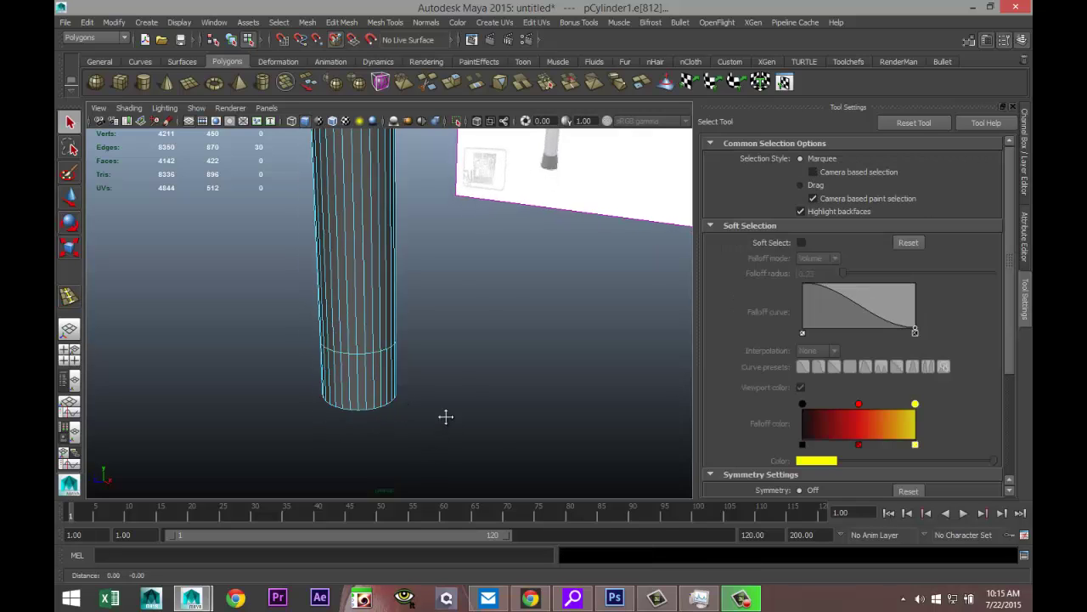
middle_click_drag(445, 417, 461, 378, "alt")
right_click_drag(376, 341, 378, 309)
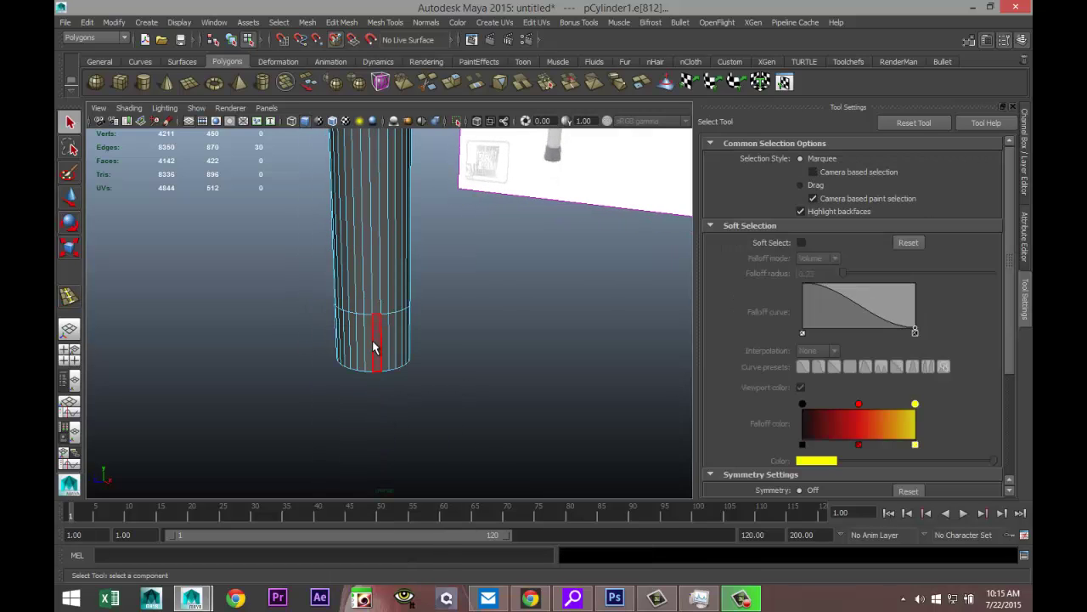
left_click(375, 342)
double_click(366, 340, "shift")
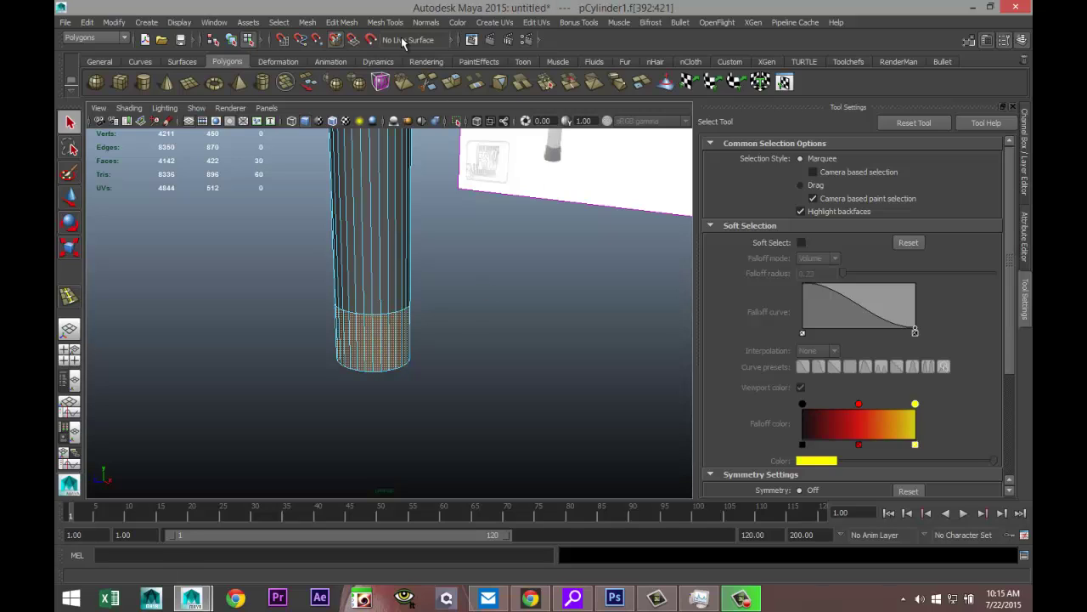
left_click(344, 23)
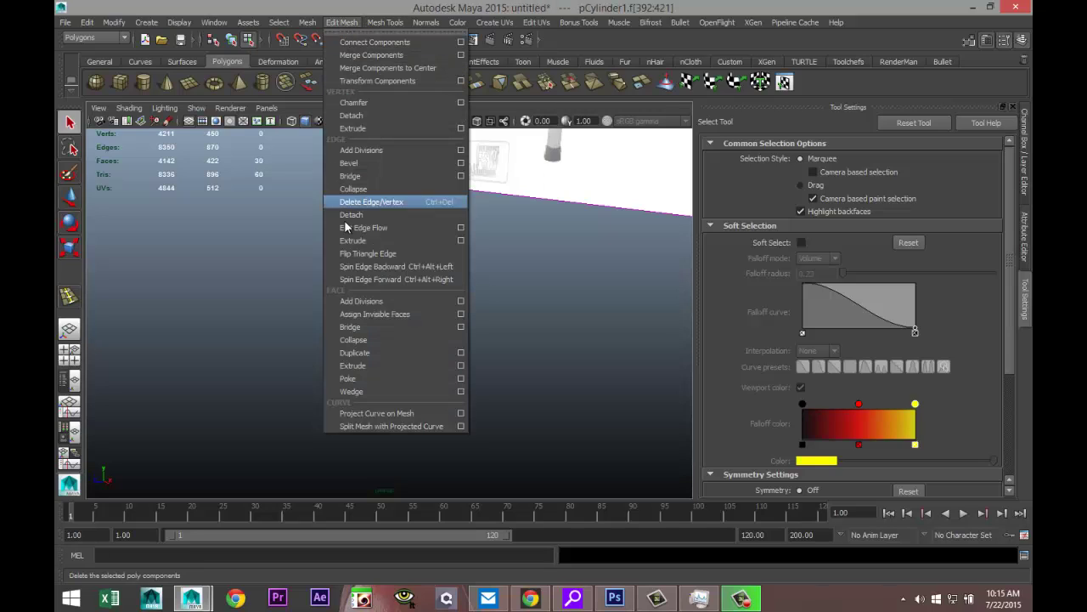
left_click(377, 365)
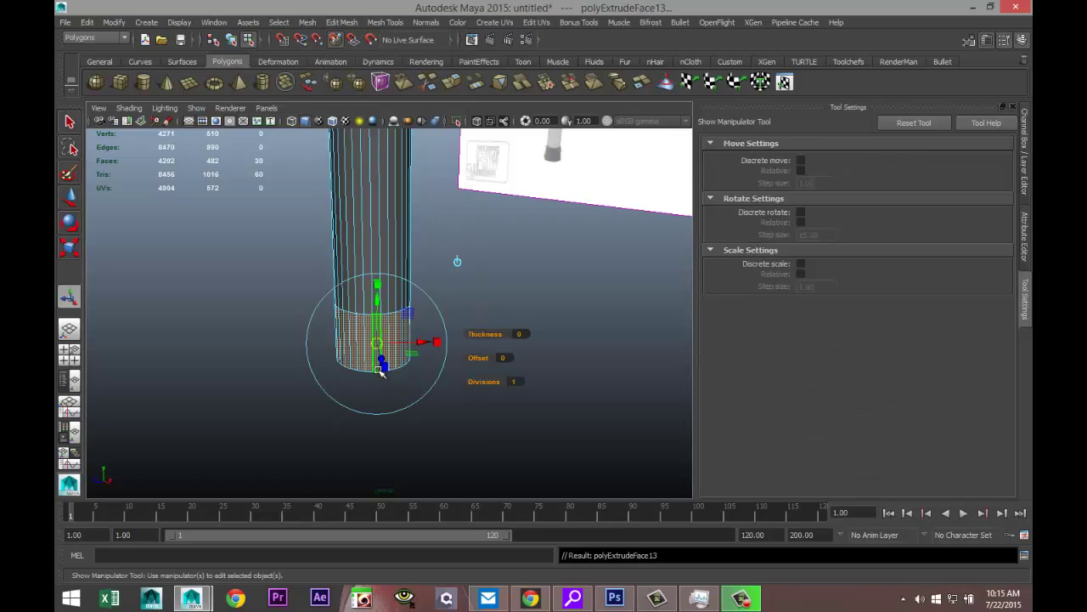
left_click_drag(481, 334, 480, 334)
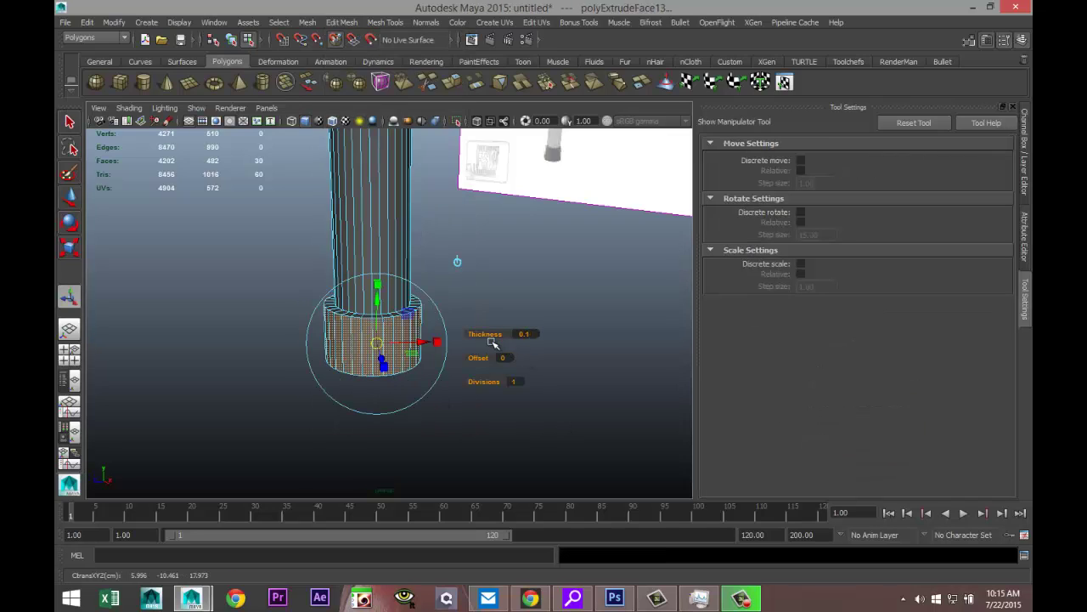
left_click(476, 425)
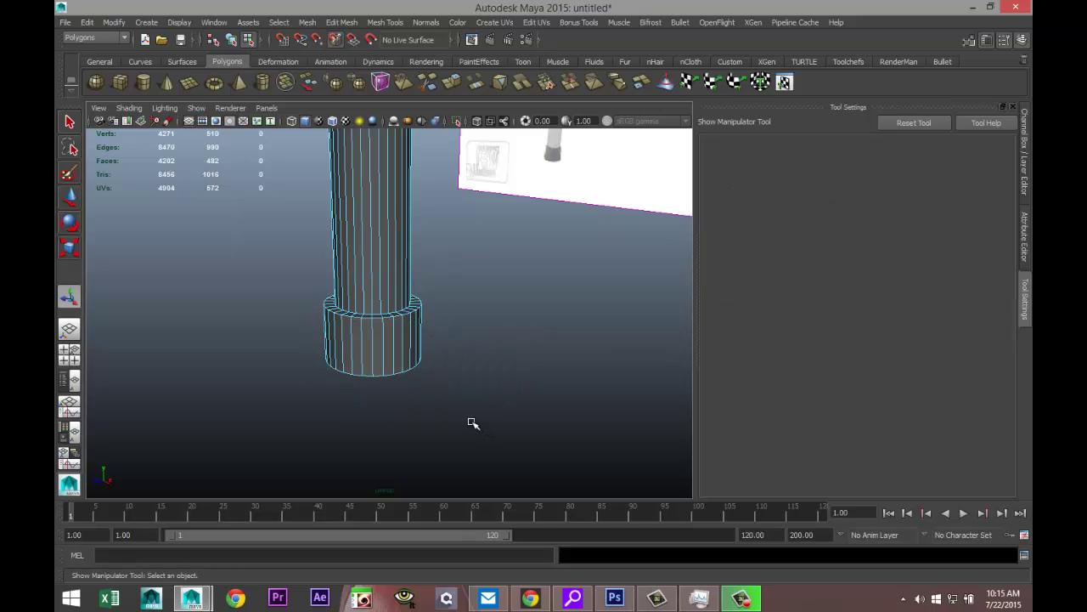
Examine the foot cap's shape in perspective and compare it with the reference feet in the front view.
left_click_drag(473, 425, 451, 399, "alt")
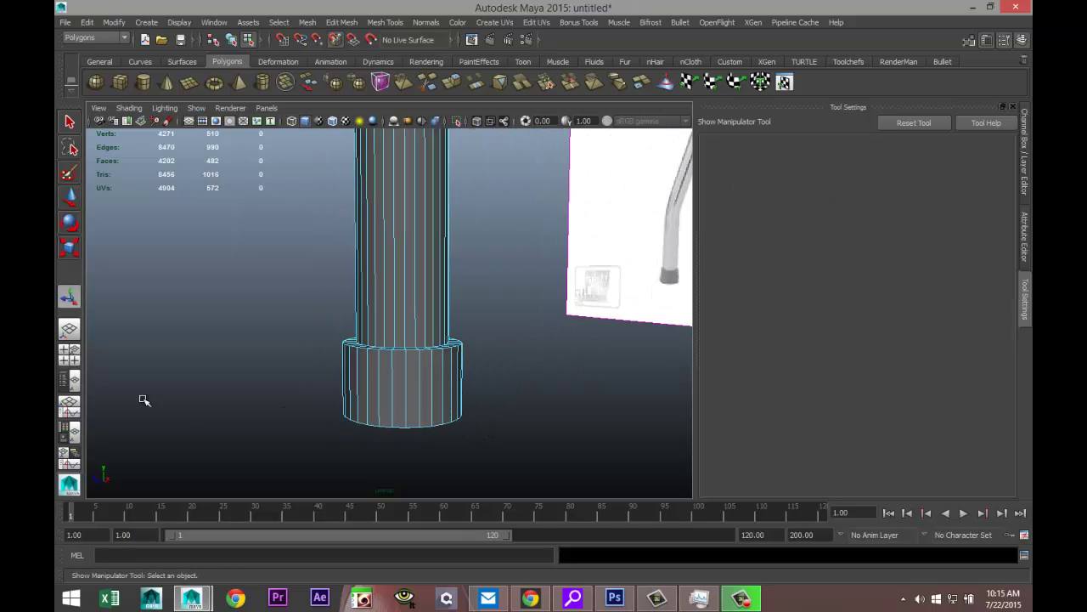
left_click(69, 350)
key("space")
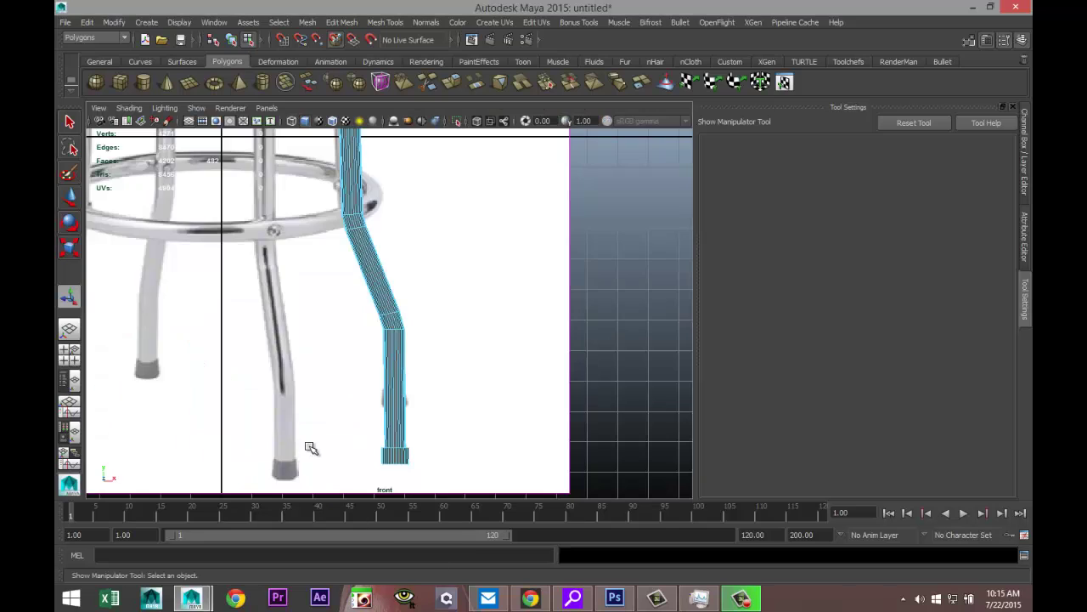
key("a")
middle_click_drag(459, 434, 400, 289, "alt")
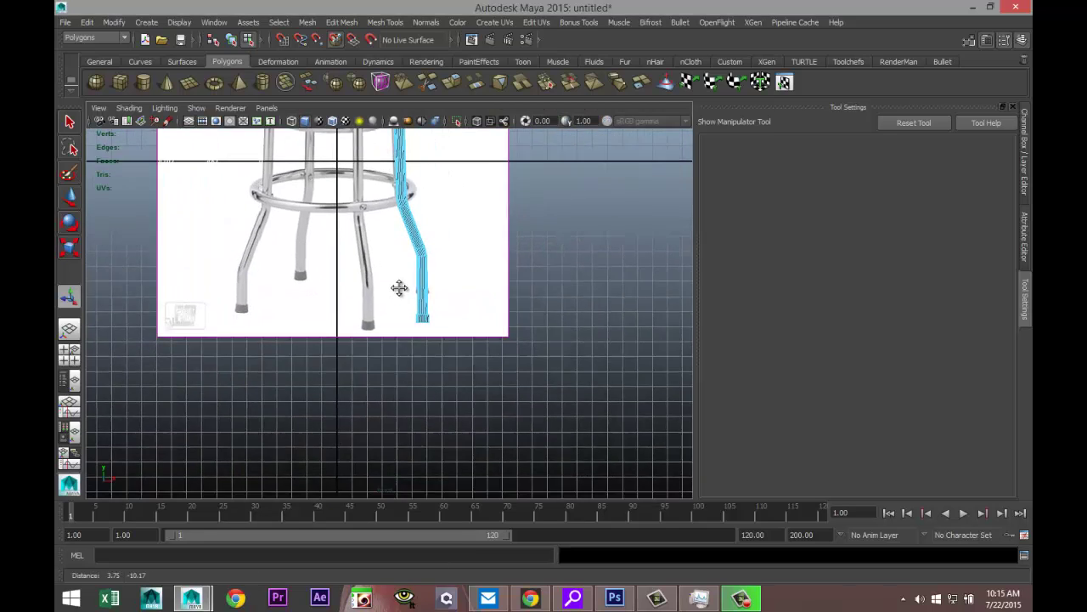
right_click_drag(400, 289, 640, 390, "alt")
middle_click_drag(640, 390, 509, 394, "alt")
scroll(483, 391, "up", 5)
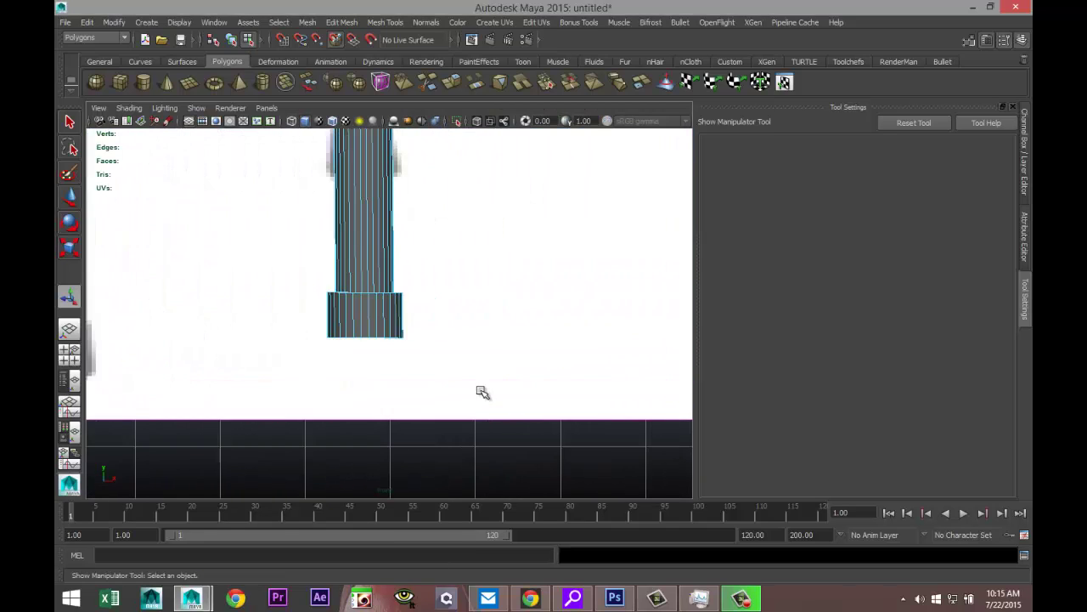
Flare the foot cap by scaling its bottom ring of vertices slightly outward, and lengthen it by moving those vertices down.
right_click_drag(355, 352, 292, 284)
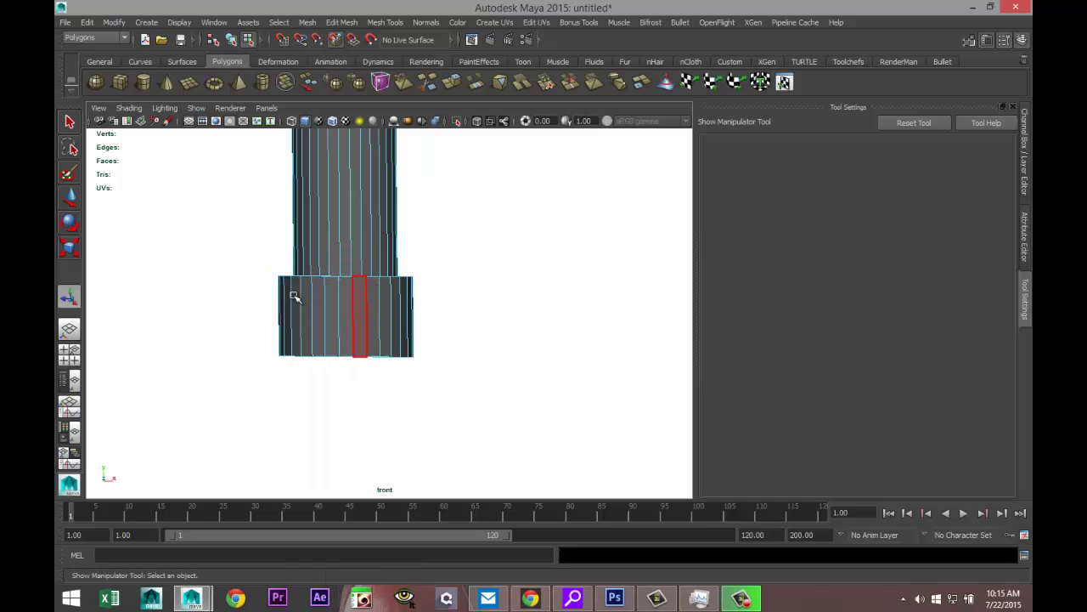
left_click_drag(230, 332, 507, 436)
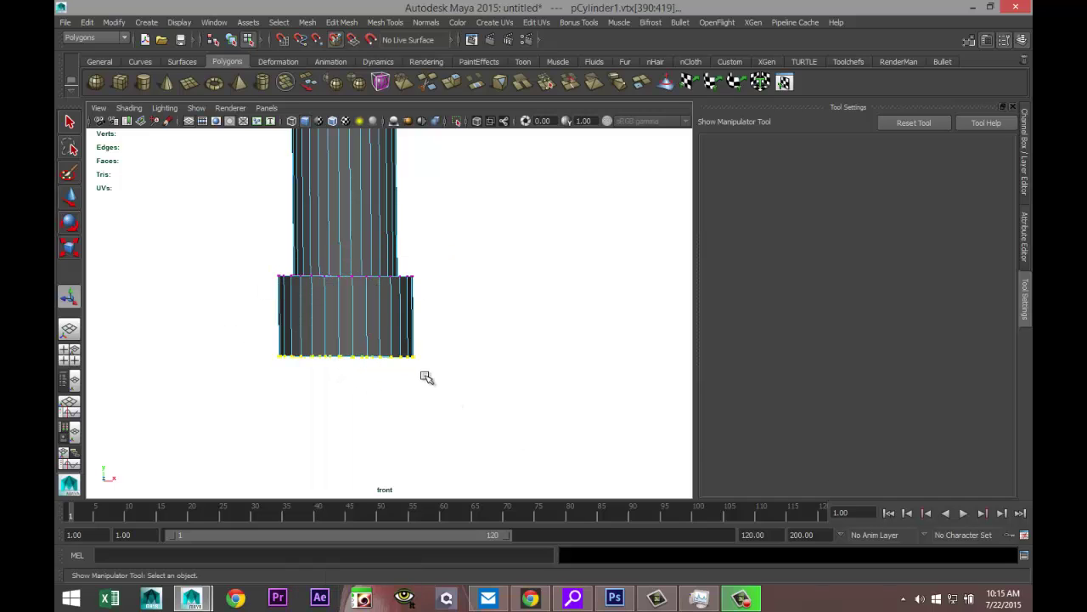
key("r")
left_click_drag(351, 358, 360, 361)
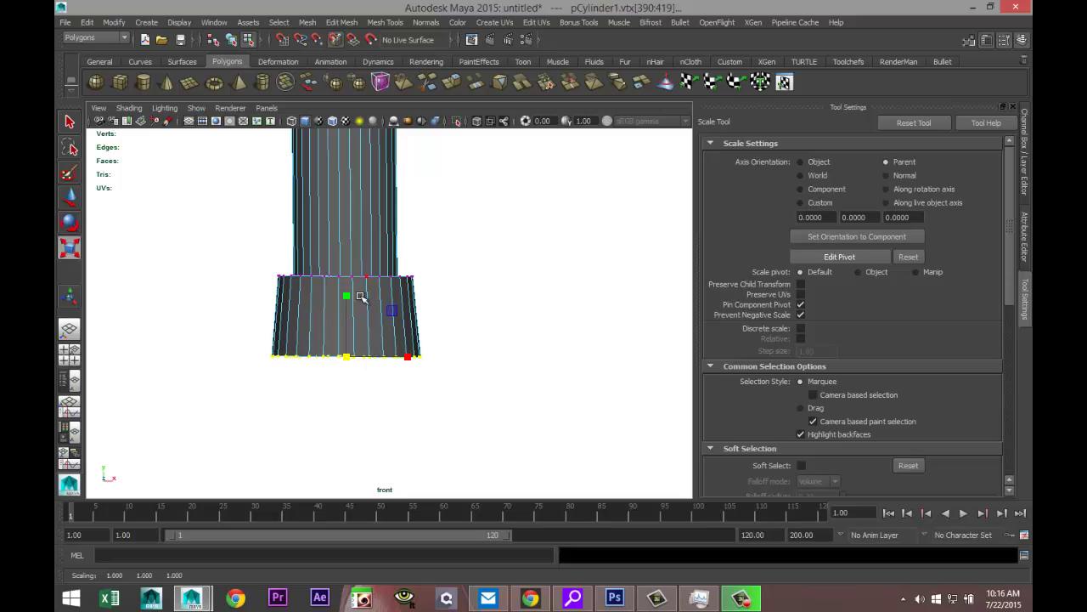
key("w")
left_click_drag(350, 293, 348, 329)
Leave vertex editing and select the whole leg as an object in the perspective view.
left_click(70, 350)
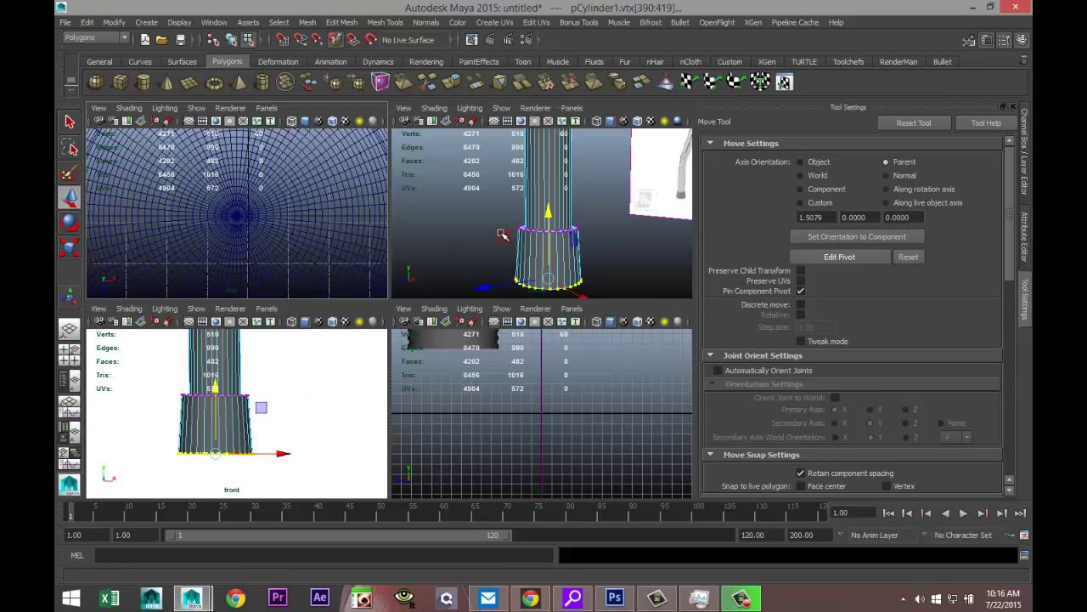
key("space")
left_click_drag(512, 303, 491, 338, "alt")
left_click_drag(431, 451, 469, 456, "alt")
left_click_drag(383, 377, 384, 382, "alt")
middle_click_drag(406, 420, 474, 512, "alt")
left_click_drag(325, 397, 378, 421, "alt")
right_click_drag(465, 199, 494, 182)
left_click(465, 195)
left_click(537, 280)
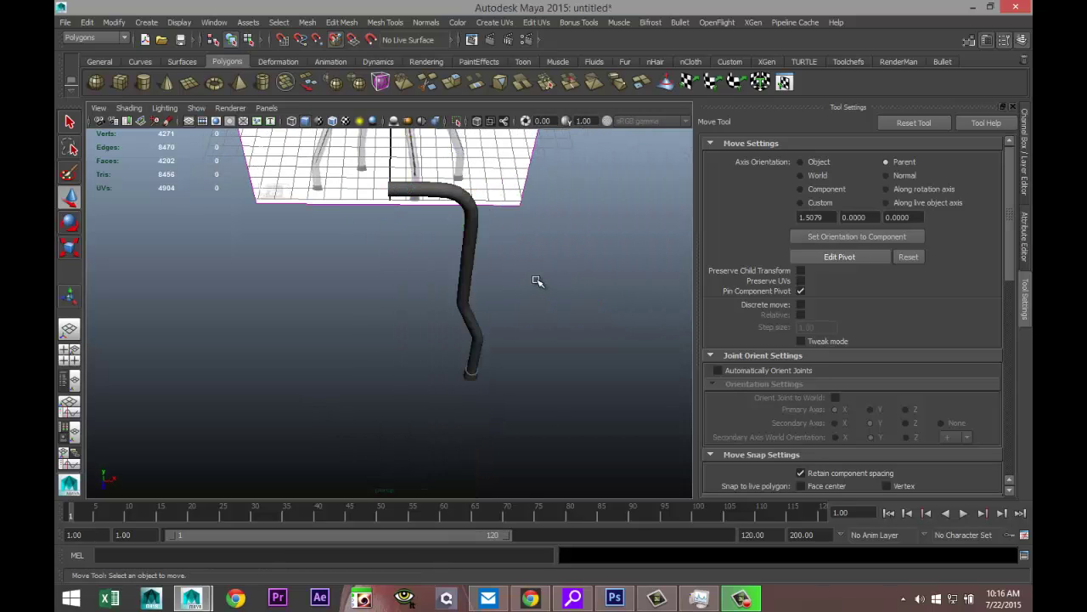
left_click(466, 293)
left_click_drag(564, 338, 553, 294, "alt")
middle_click_drag(338, 292, 327, 369, "alt")
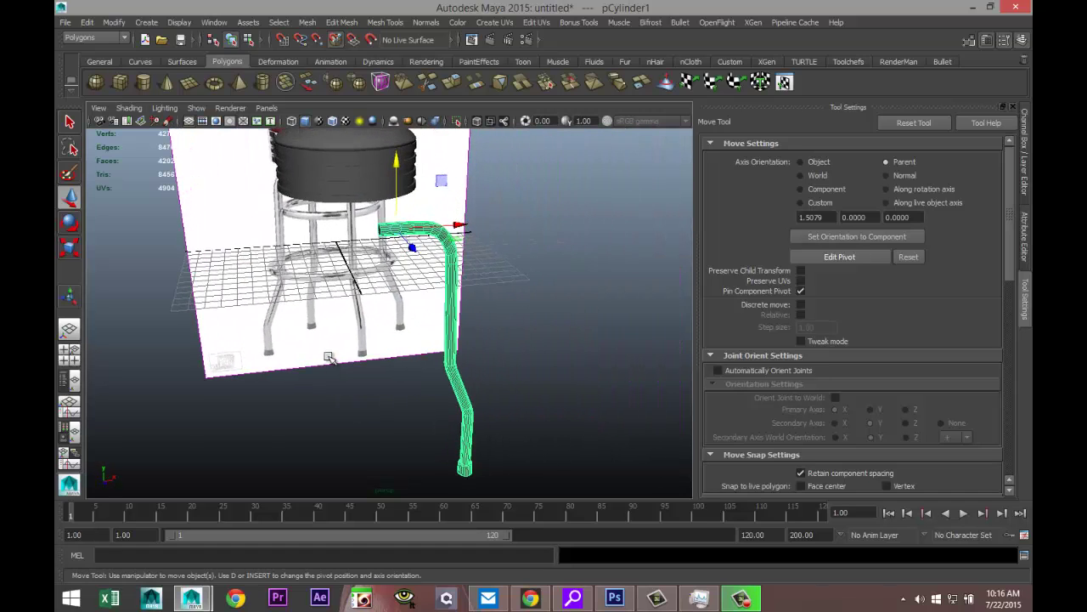
Insert an edge loop around the leg tube close to its open upper end.
scroll(457, 182, "up", 4)
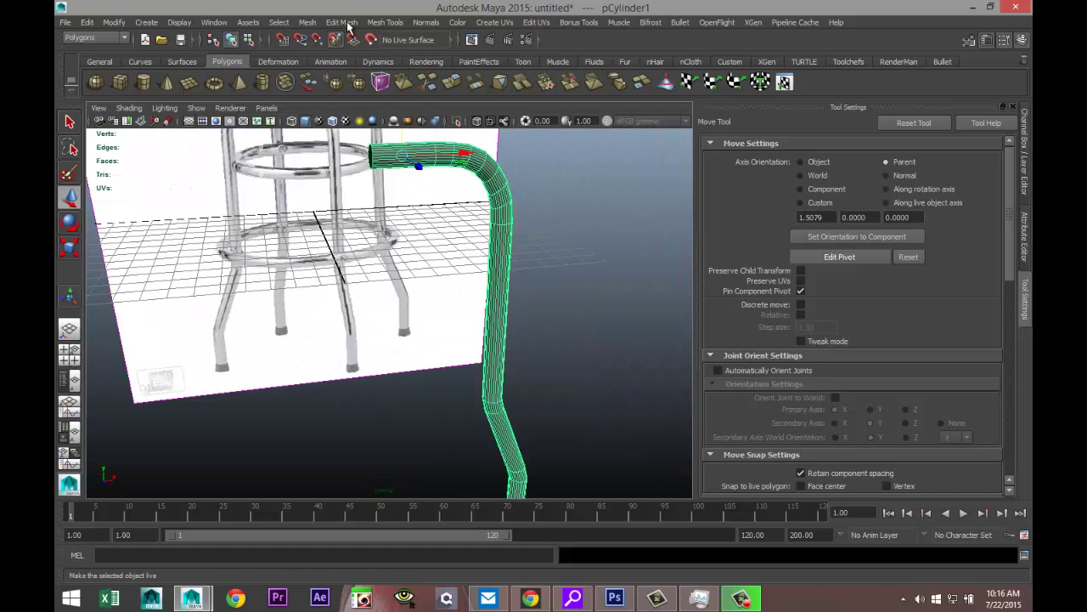
left_click(344, 23)
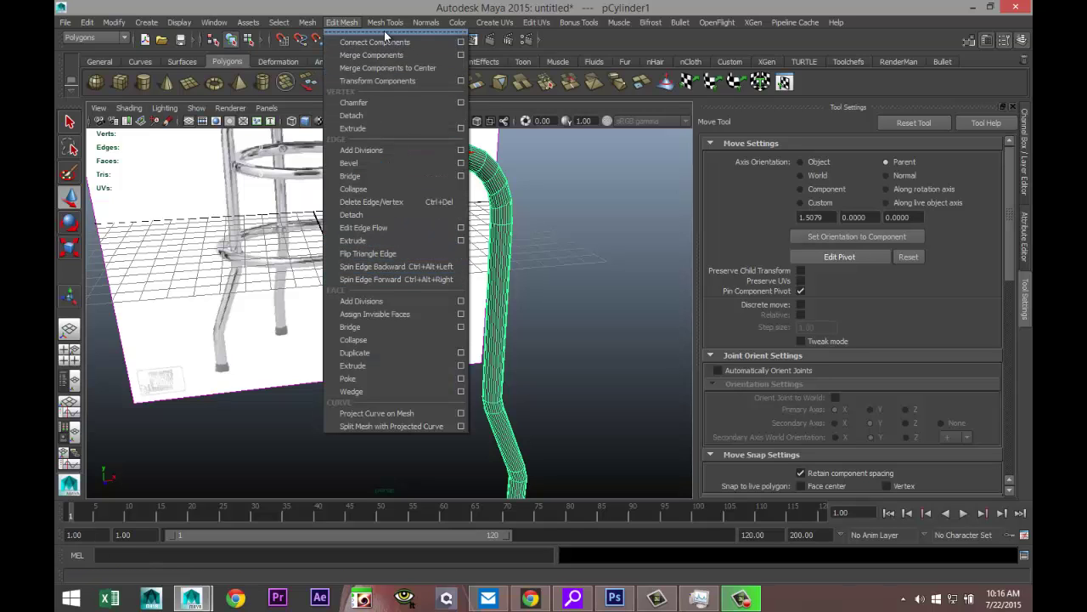
mouse_move(386, 23)
left_click(416, 176)
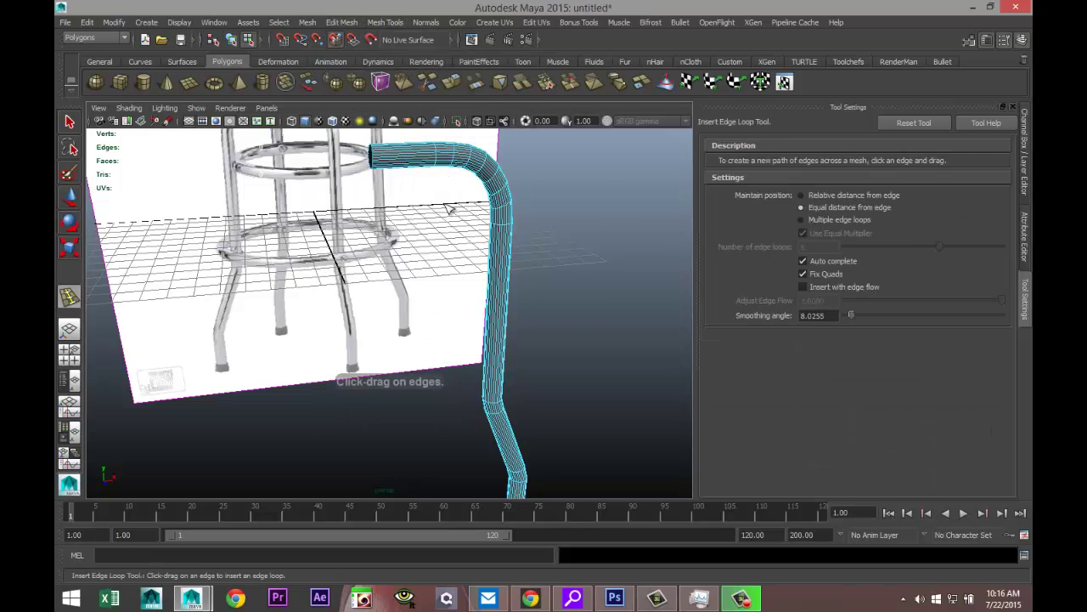
scroll(401, 310, "up", 5)
scroll(402, 310, "down", 3)
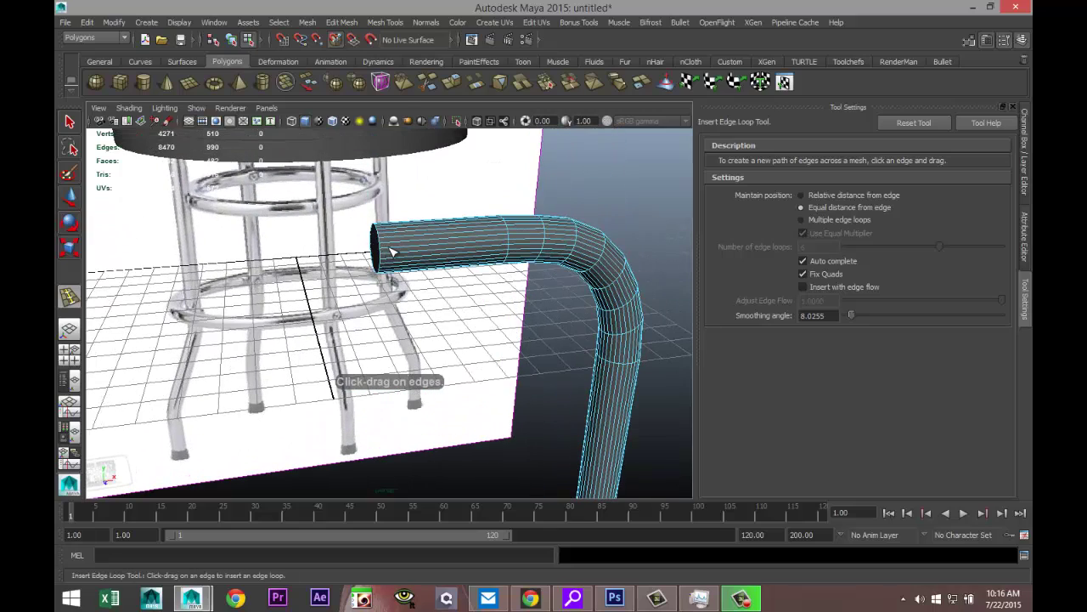
left_click_drag(391, 252, 382, 253)
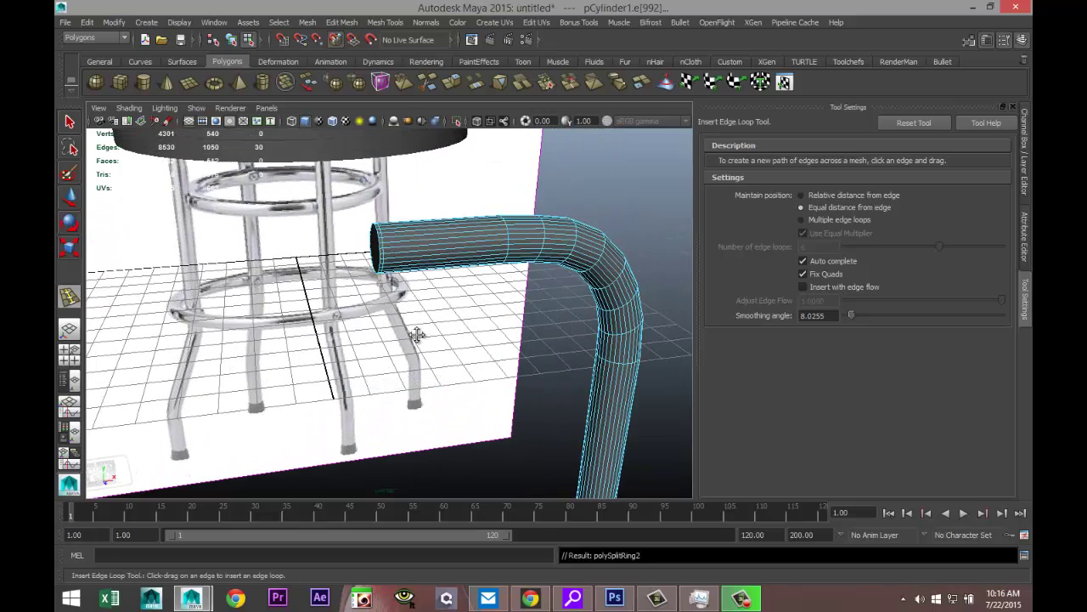
Insert supporting edge loops on the leg's foot, around the tube-to-collar joint, the collar's upper rim and its lower edge.
middle_click_drag(418, 336, 297, 104, "alt")
middle_click_drag(382, 333, 317, 96, "alt")
middle_click_drag(359, 318, 336, 127, "alt")
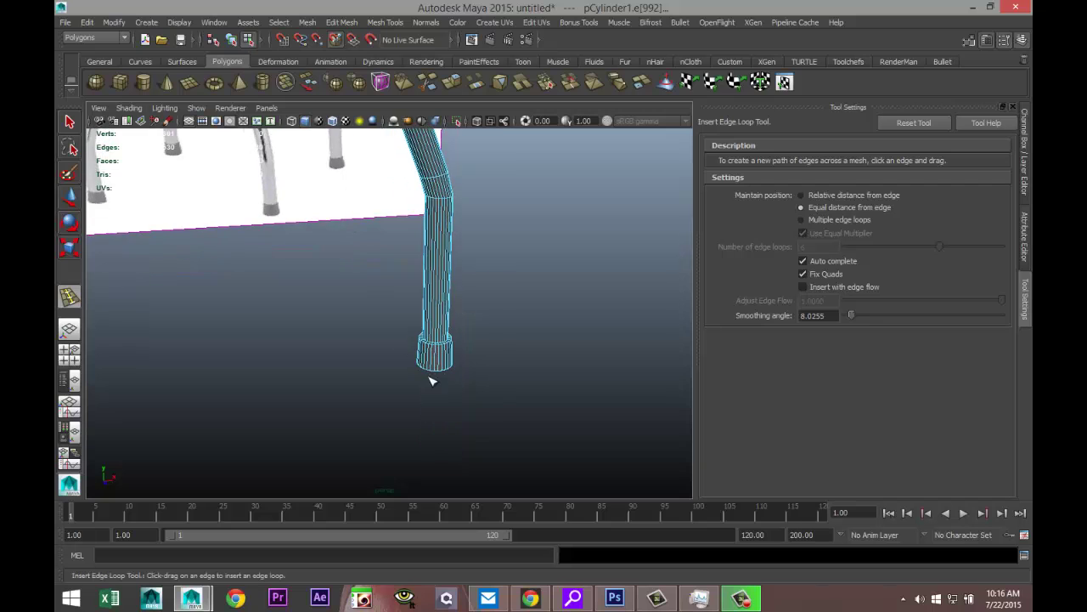
scroll(434, 382, "up", 4)
scroll(424, 347, "up", 6)
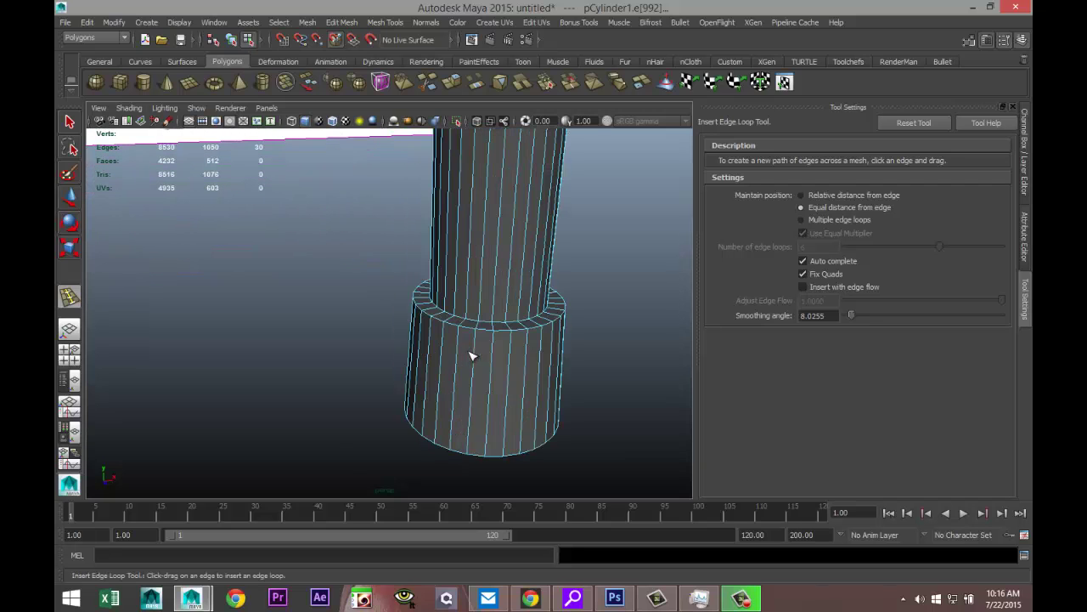
left_click_drag(496, 316, 499, 320)
left_click(496, 338)
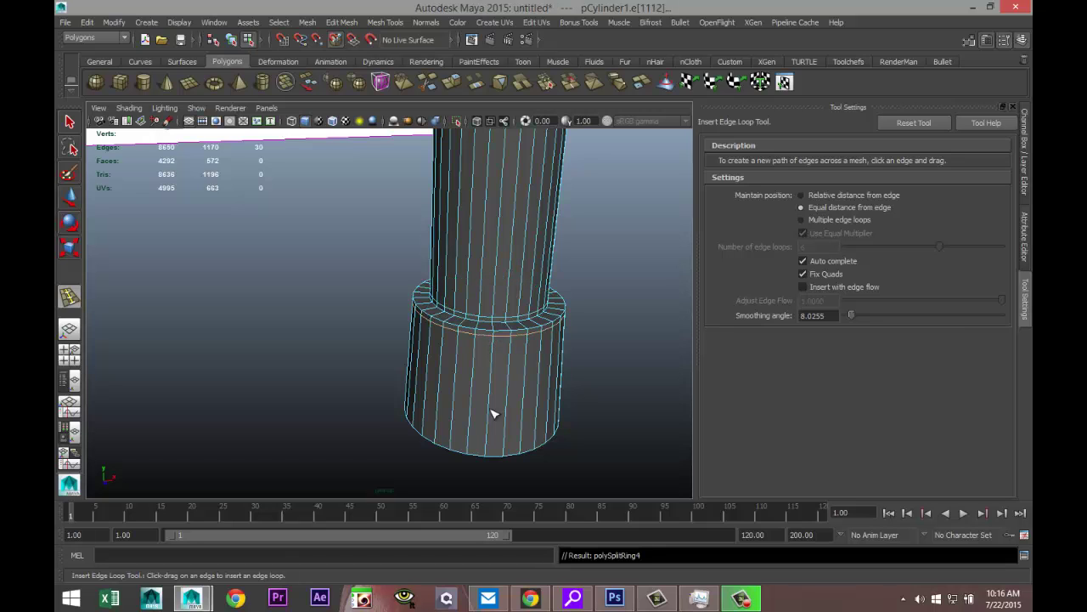
left_click_drag(487, 453, 497, 460)
key("q")
Return to object mode, select the whole leg and frame it in a full-size top view.
scroll(326, 383, "down", 6)
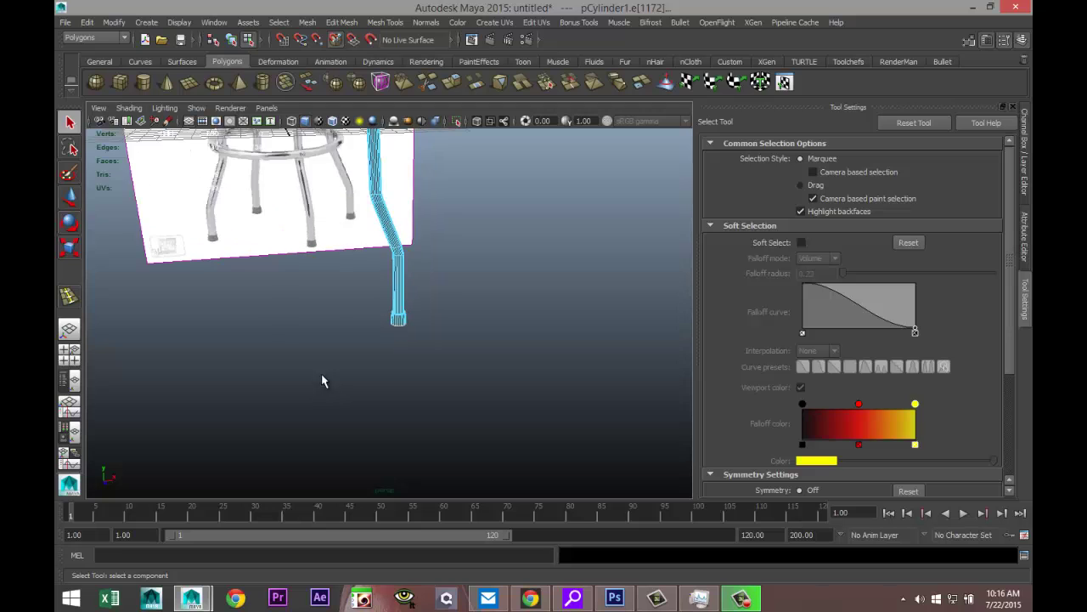
left_click_drag(321, 381, 439, 458, "alt")
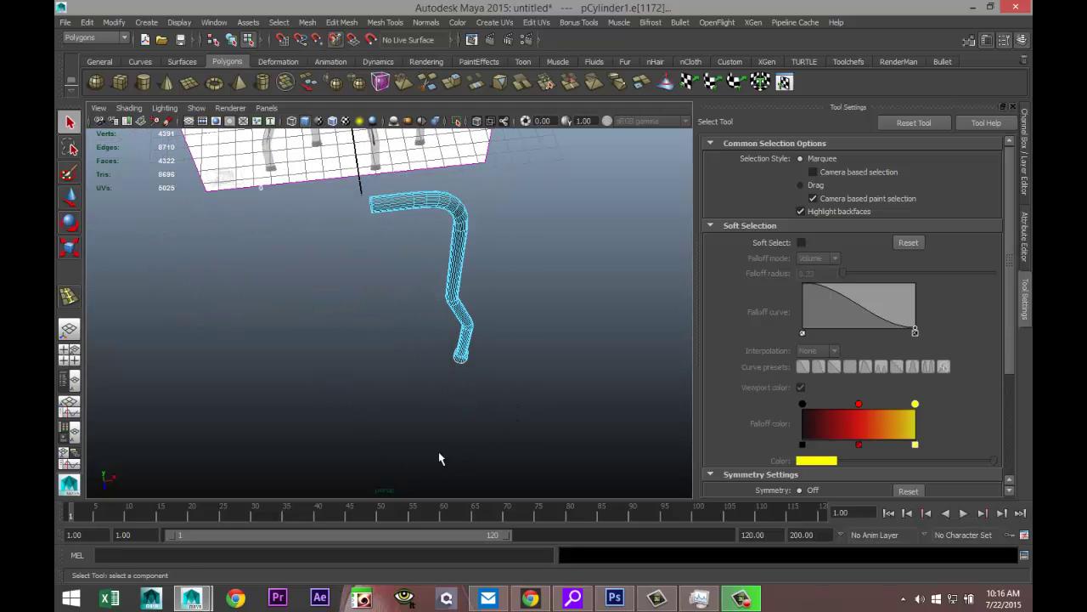
right_click_drag(446, 208, 503, 190)
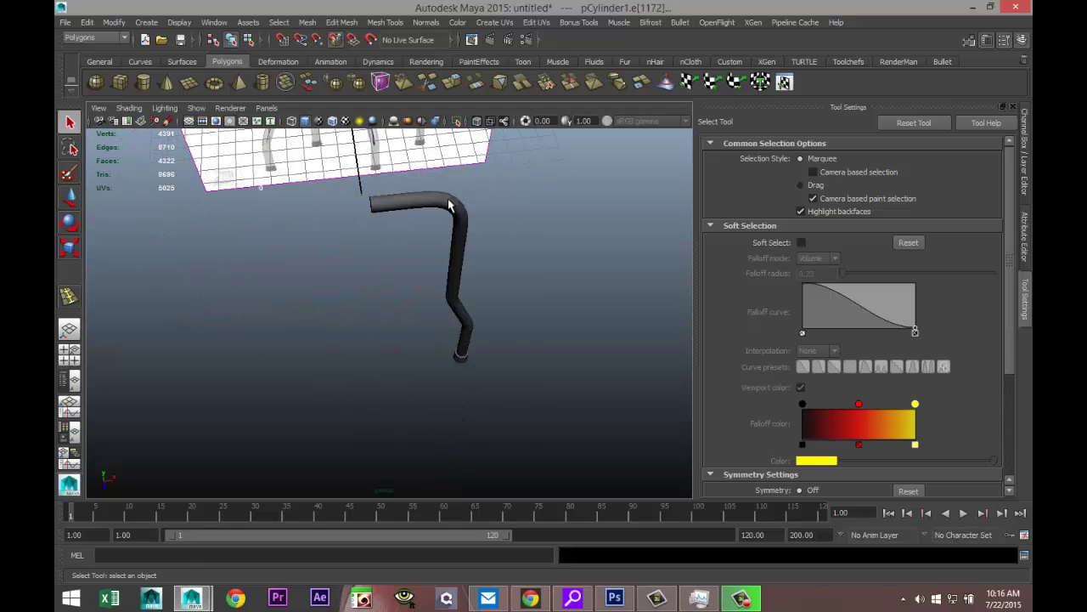
left_click(455, 205)
left_click(70, 358)
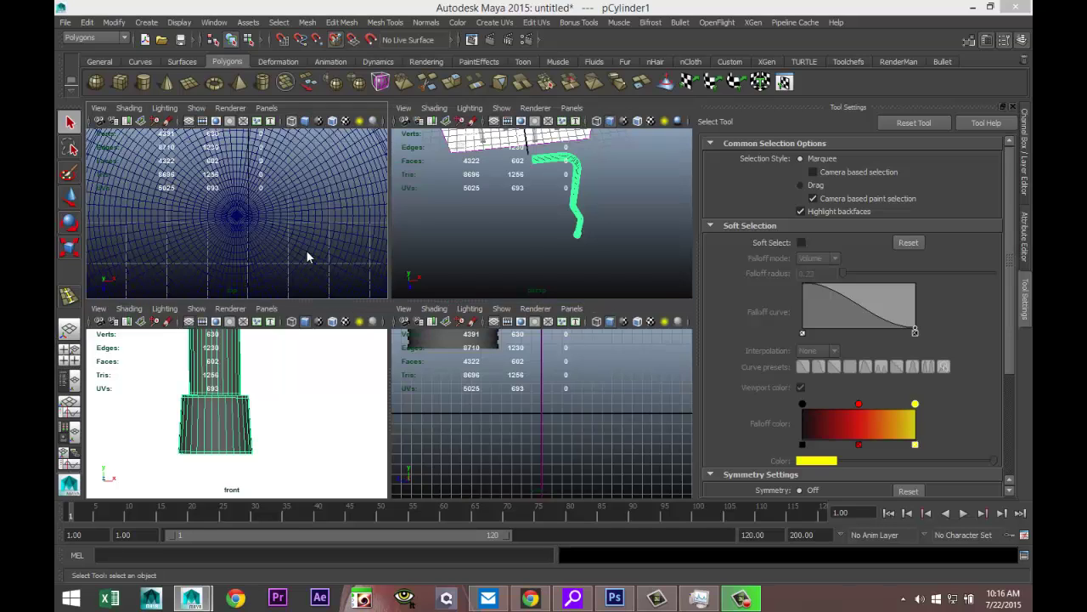
key("space")
key("f")
scroll(312, 265, "down", 5)
scroll(311, 270, "up", 2)
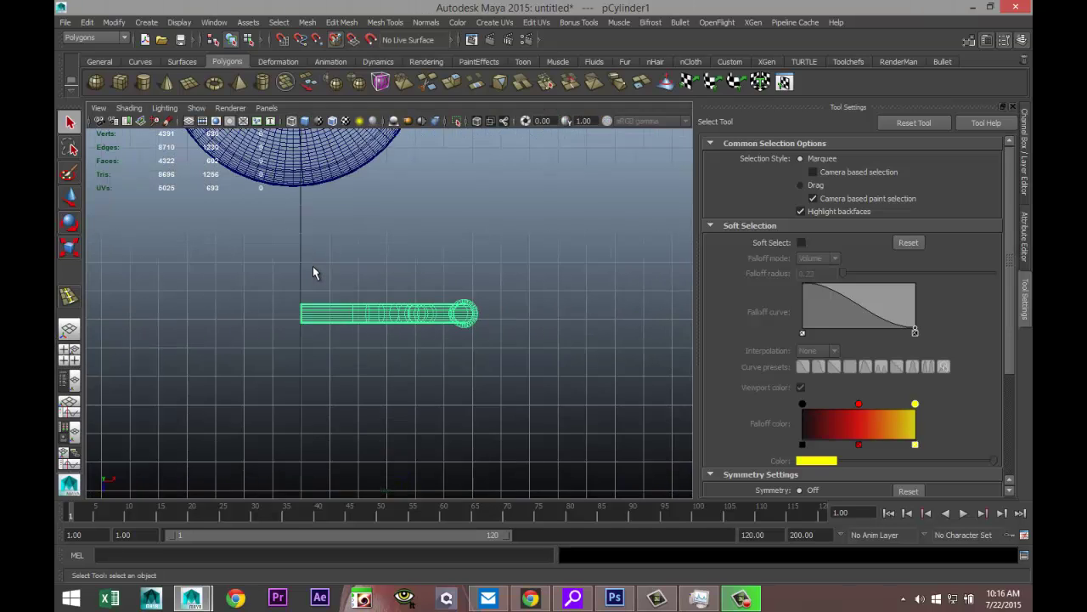
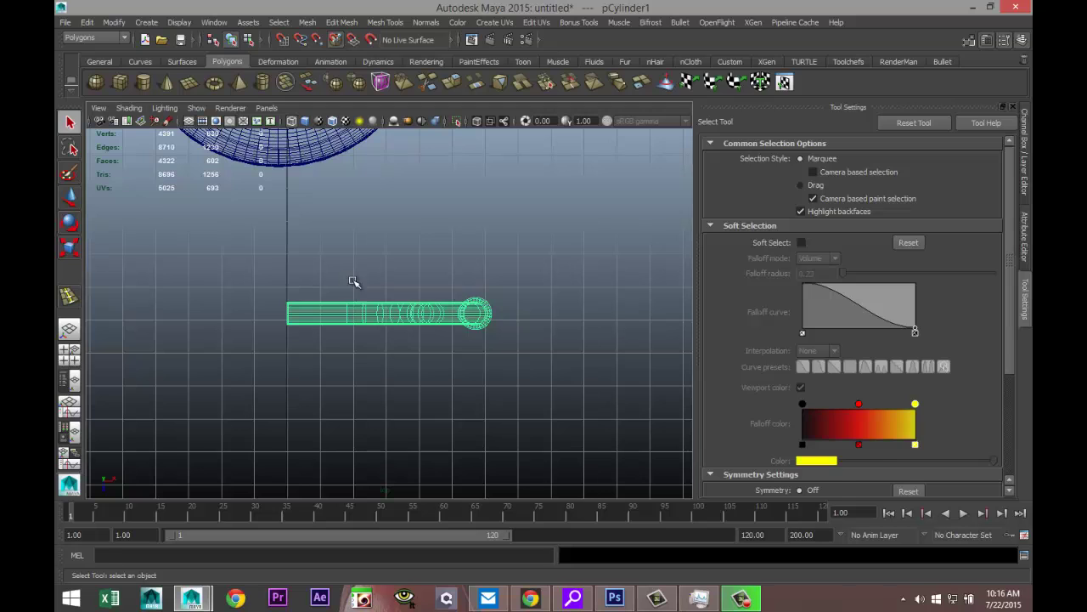
Move the leg's pivot along X to the open inner end of its horizontal tube.
key("w")
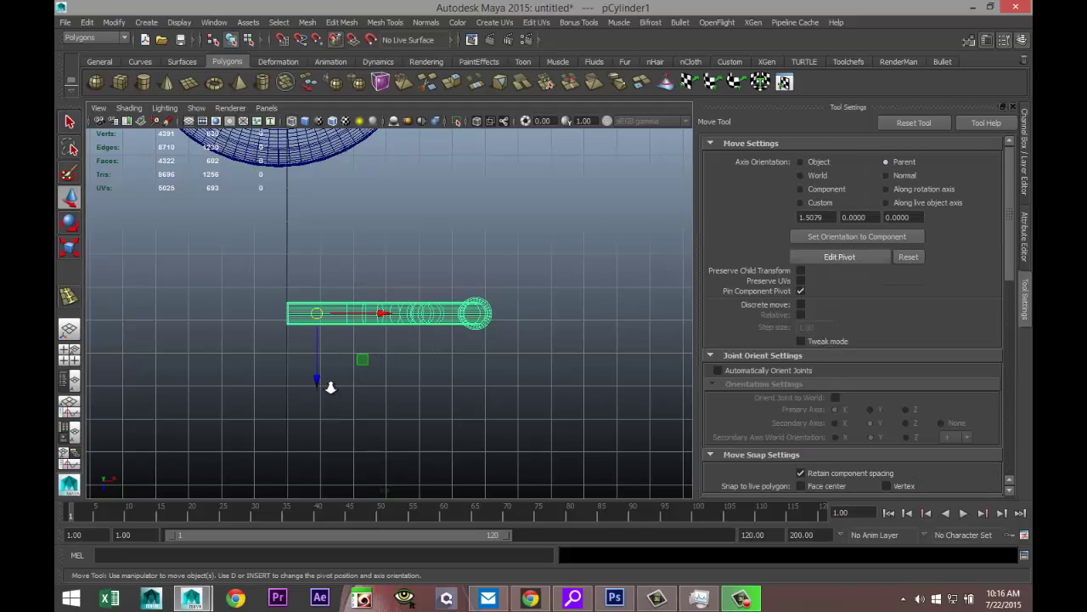
scroll(331, 388, "up", 1)
middle_click_drag(424, 370, 466, 340, "alt")
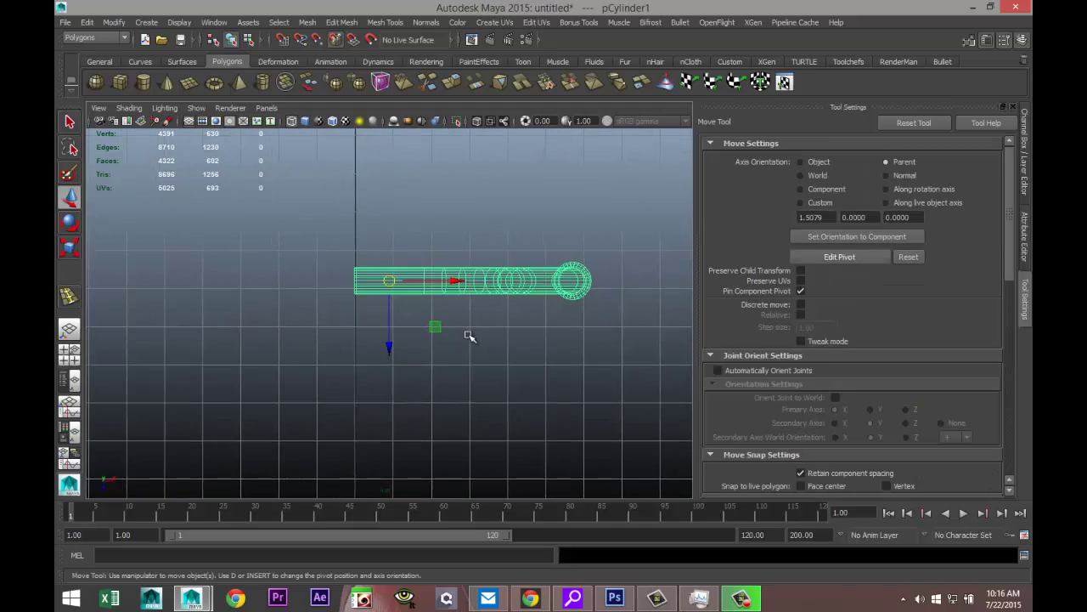
scroll(466, 340, "up", 2)
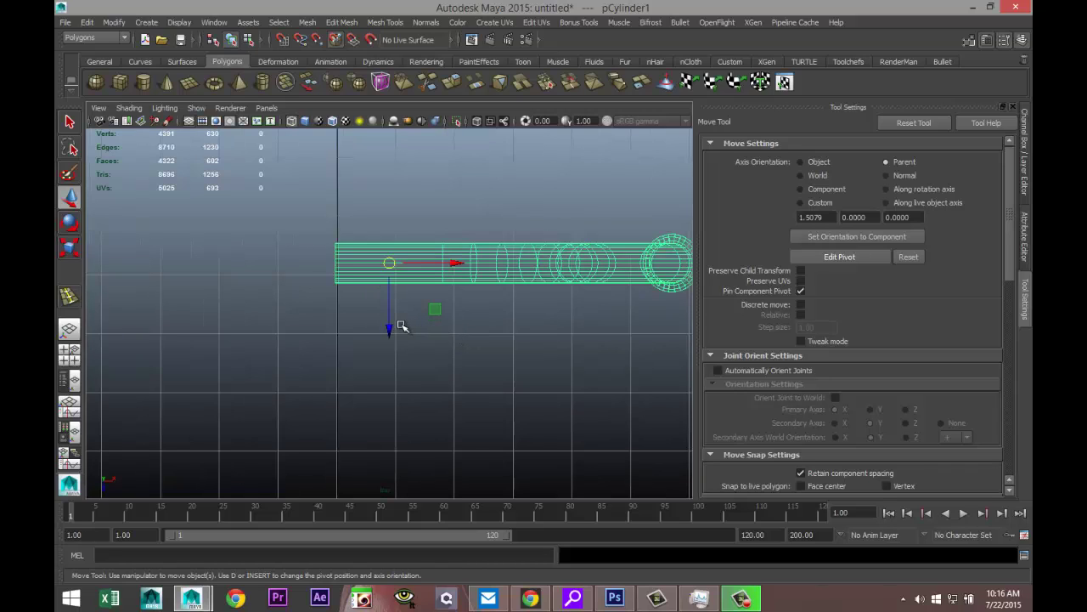
key("Insert")
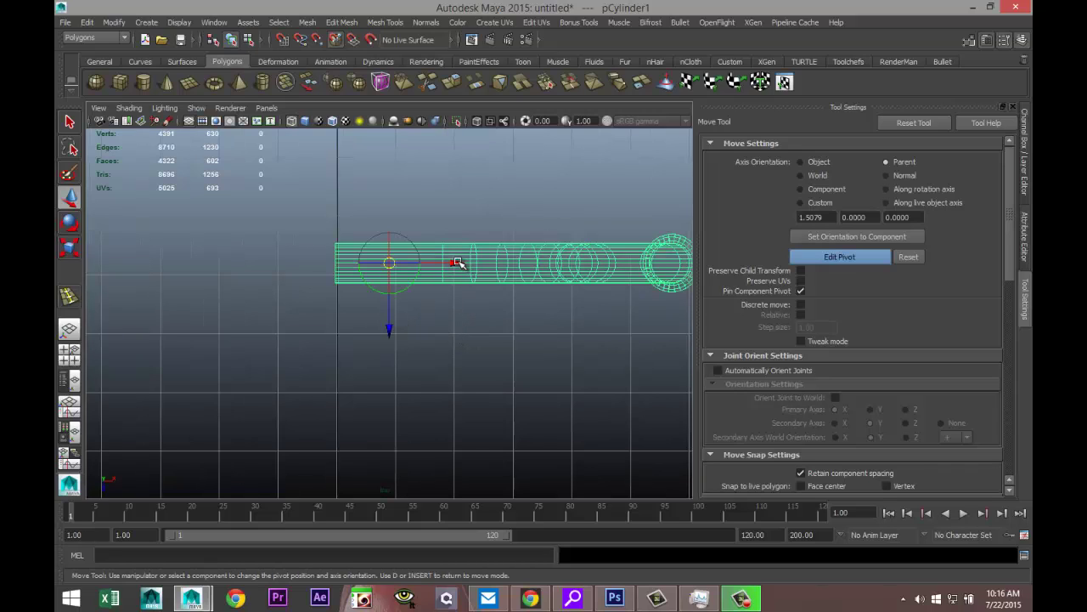
left_click_drag(458, 263, 405, 266)
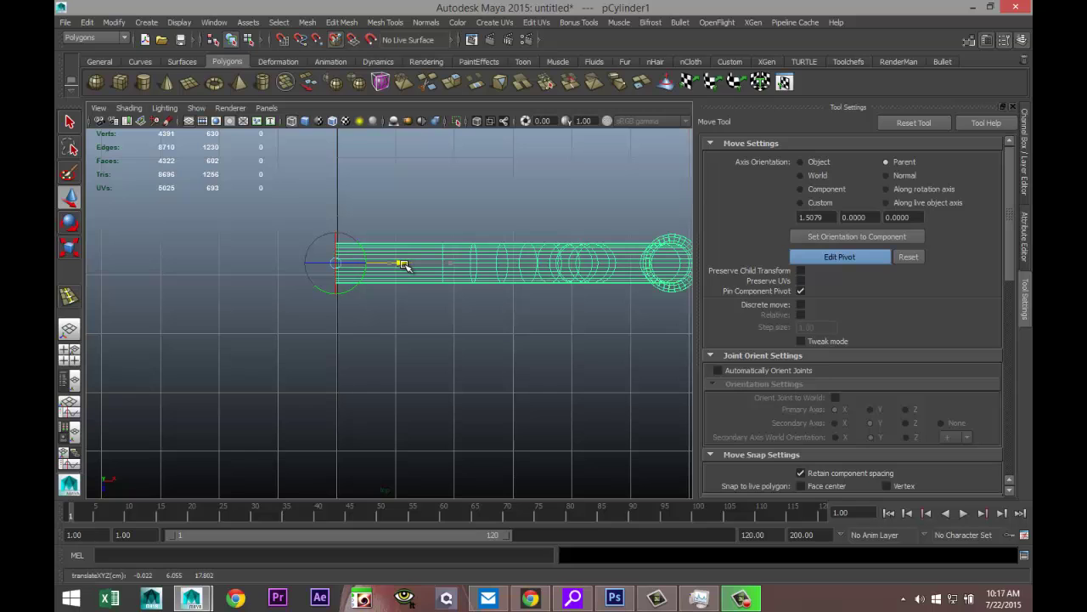
key("Insert")
scroll(398, 296, "up", 2)
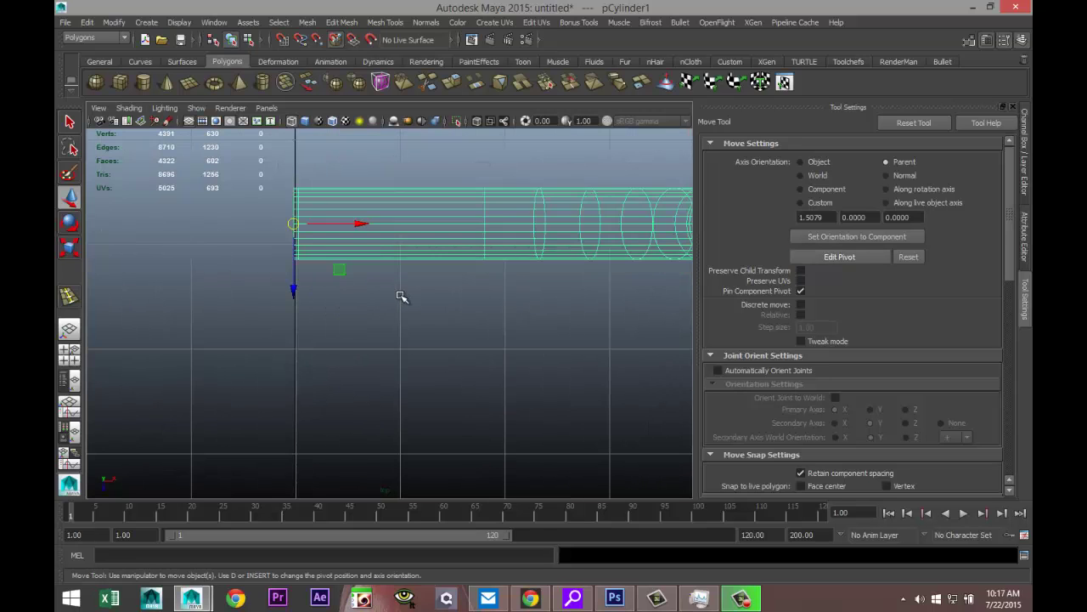
Duplicate the leg and rotate the copy to the opposite side, setting its X rotation to -180.
scroll(400, 297, "down", 4)
scroll(402, 298, "down", 2)
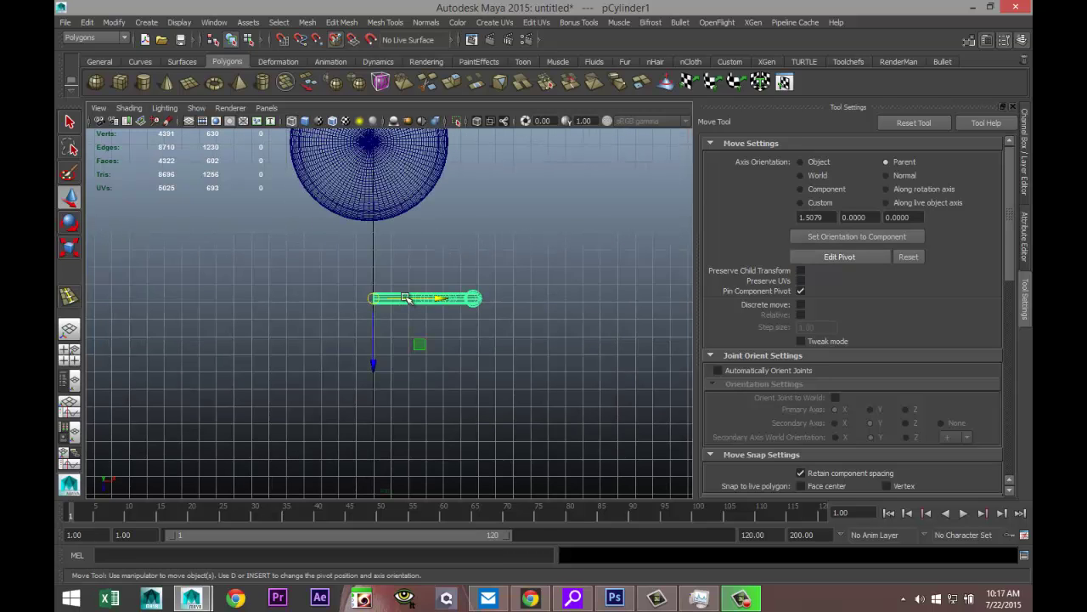
key("ctrl+d")
key("e")
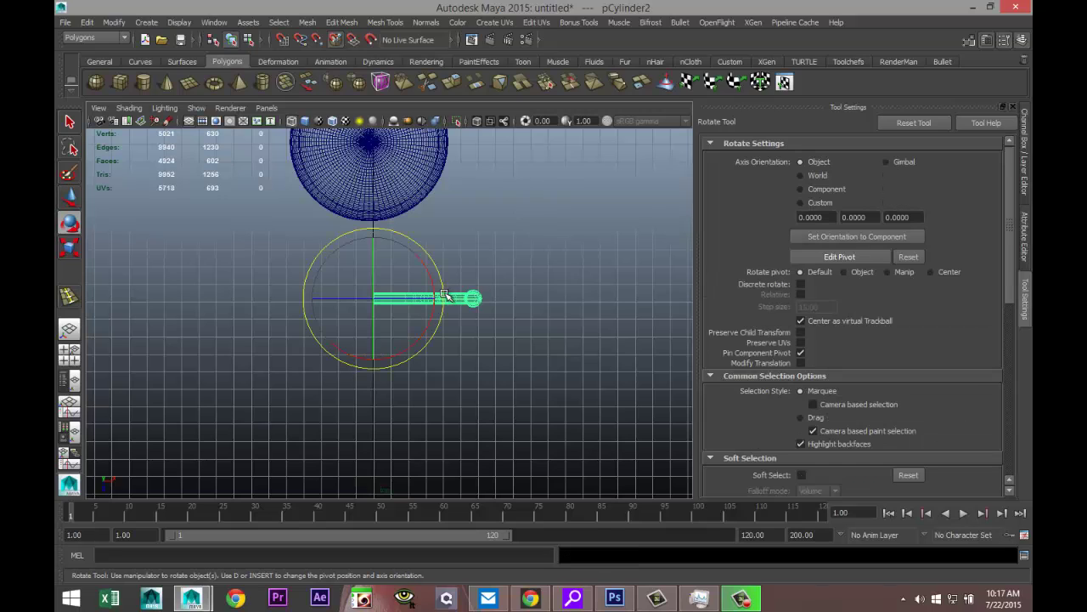
left_click_drag(444, 295, 272, 299)
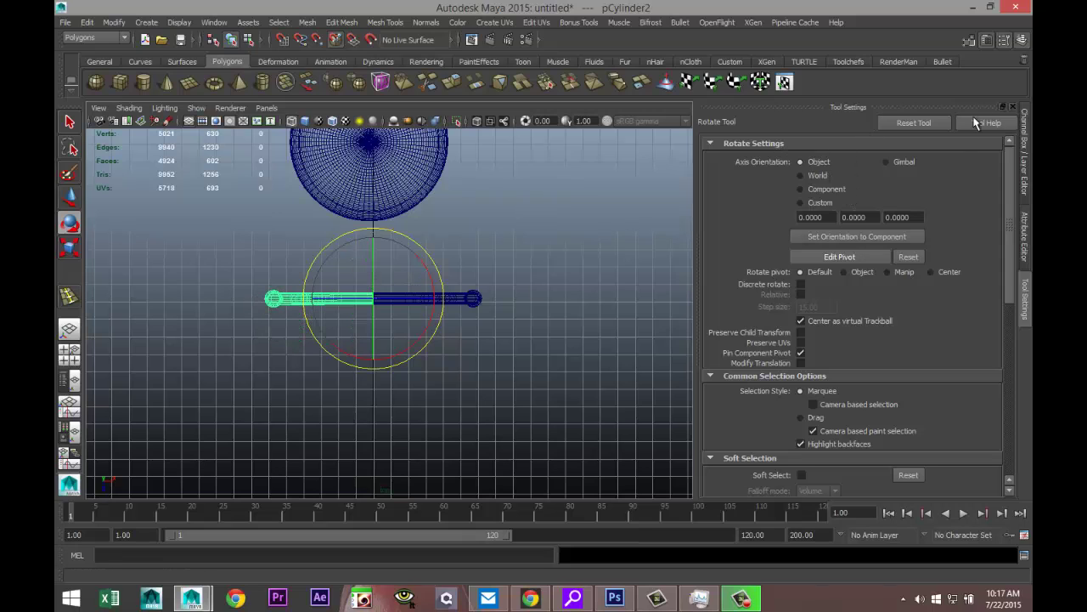
left_click(1013, 107)
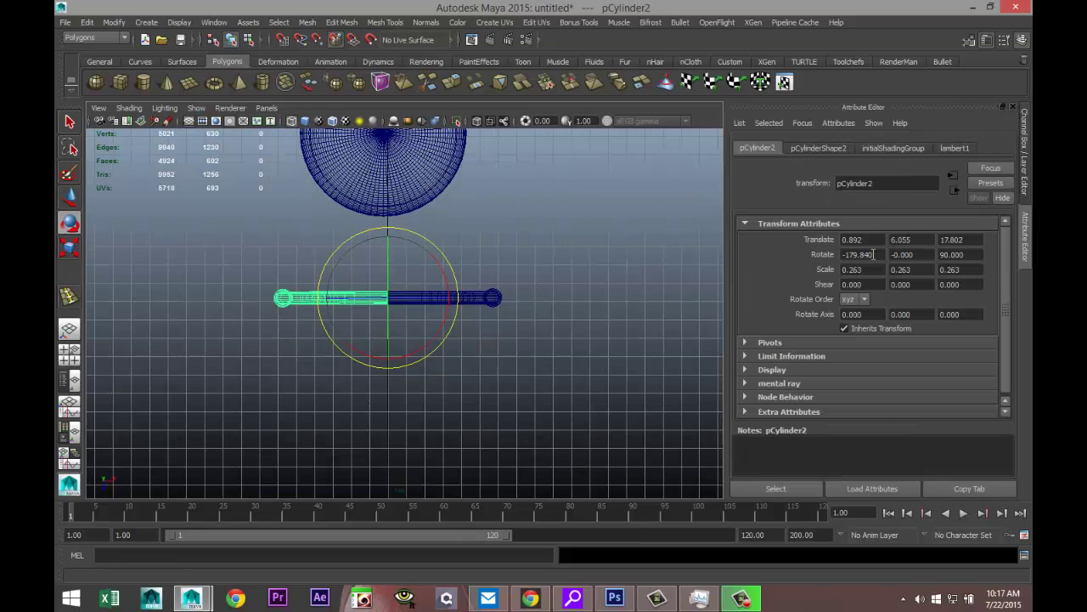
double_click(885, 255)
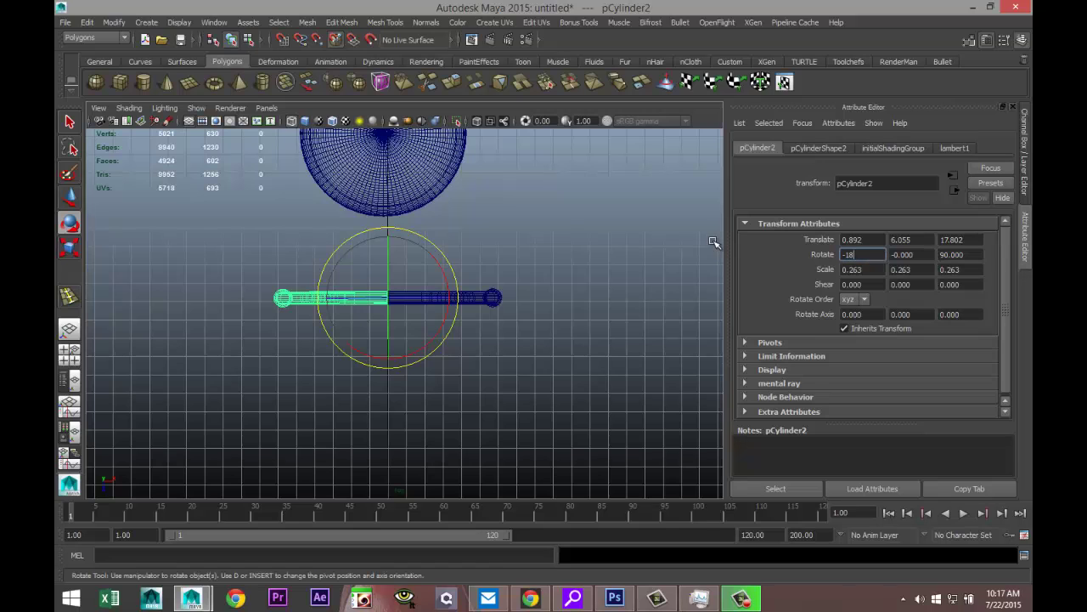
type("-180")
key("Return")
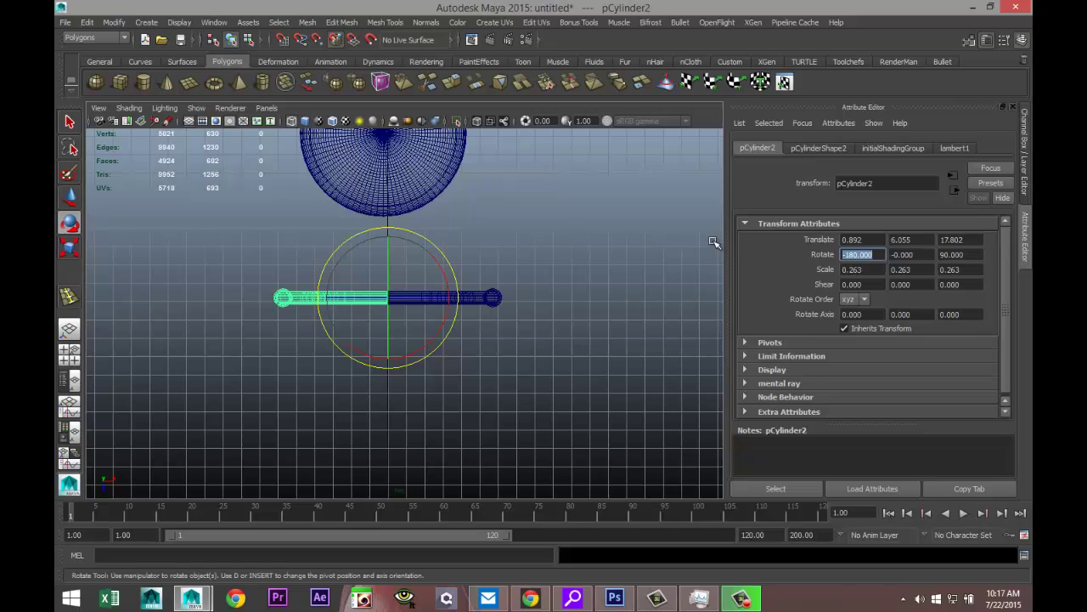
Combine the two opposite legs into one mesh and center its pivot.
left_click(574, 356)
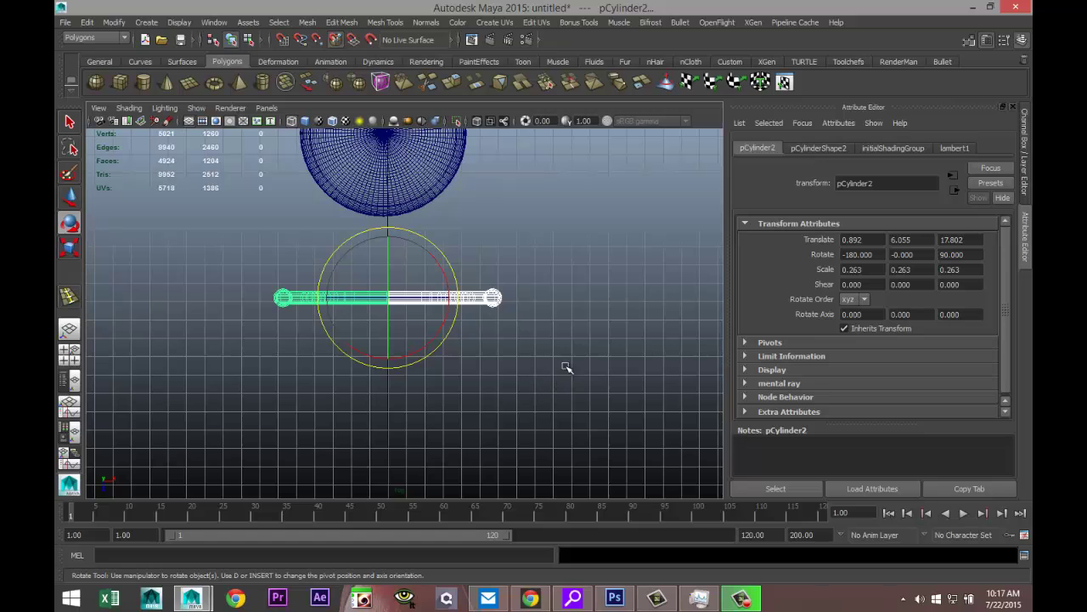
left_click(309, 25)
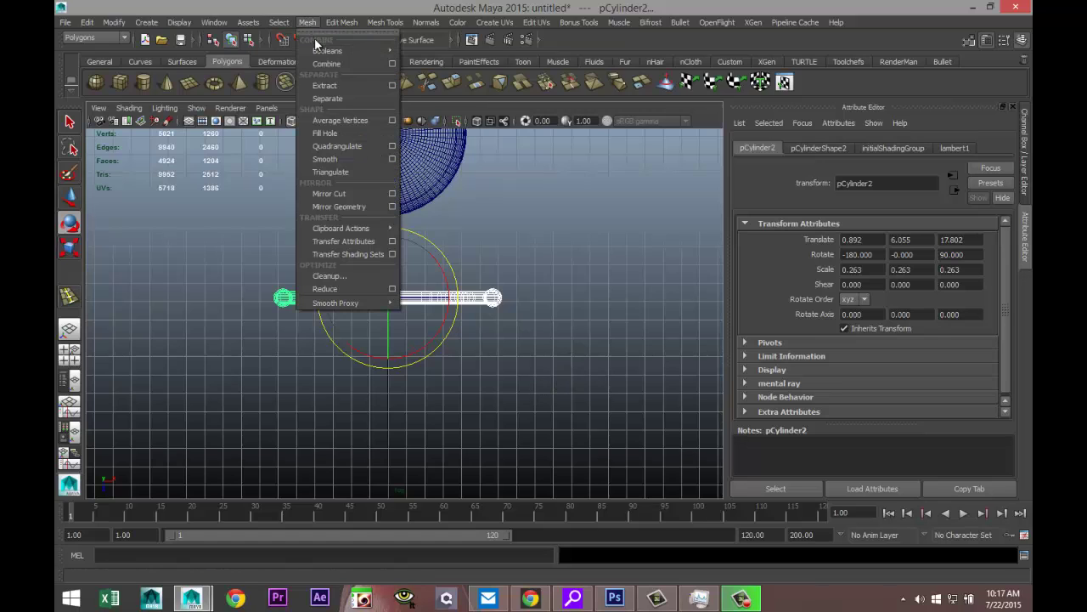
left_click(323, 63)
left_click(114, 22)
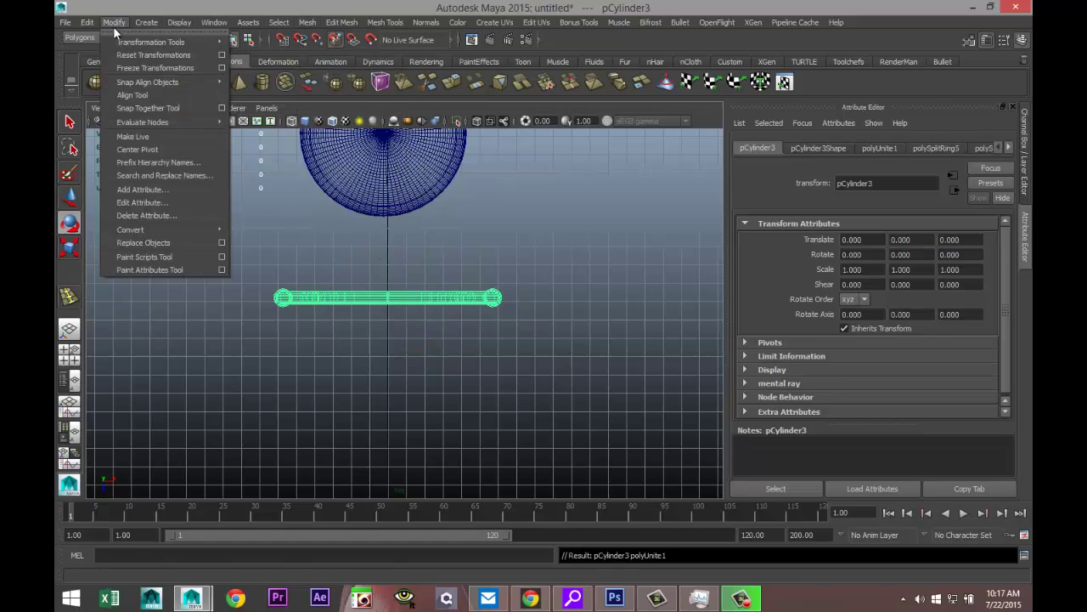
left_click(158, 148)
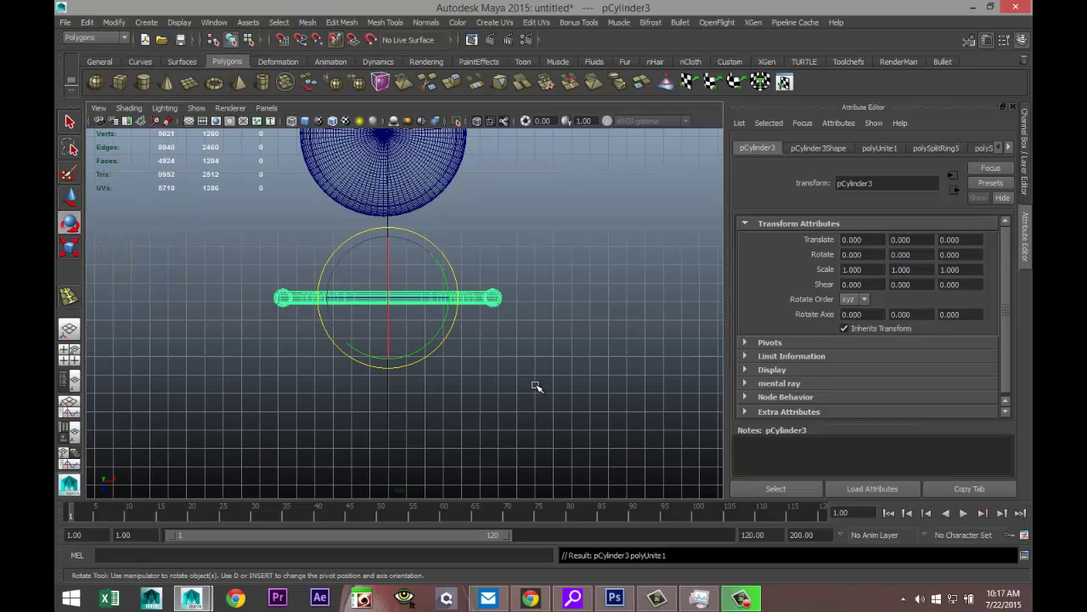
Duplicate the combined leg pair and turn the copy crosswise, setting its Y rotation to -90.
key("ctrl+d")
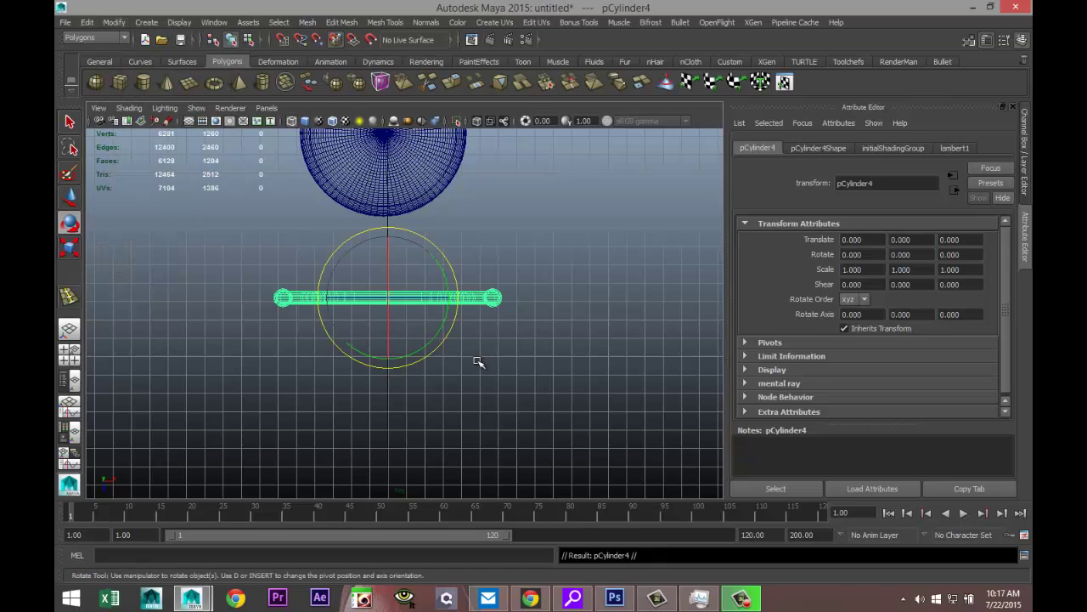
left_click_drag(455, 320, 370, 366)
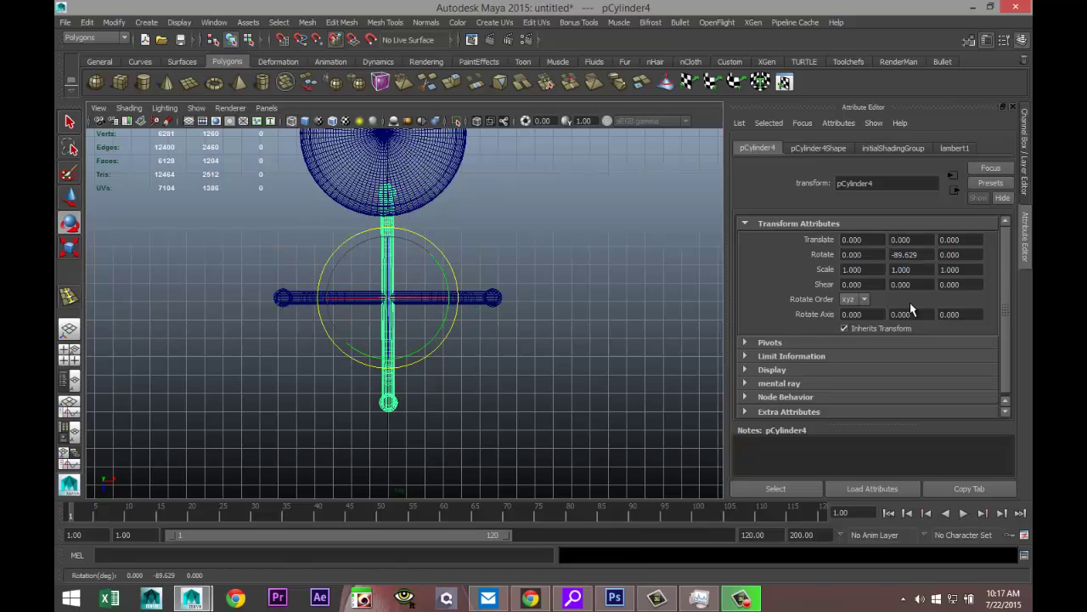
left_click(925, 254)
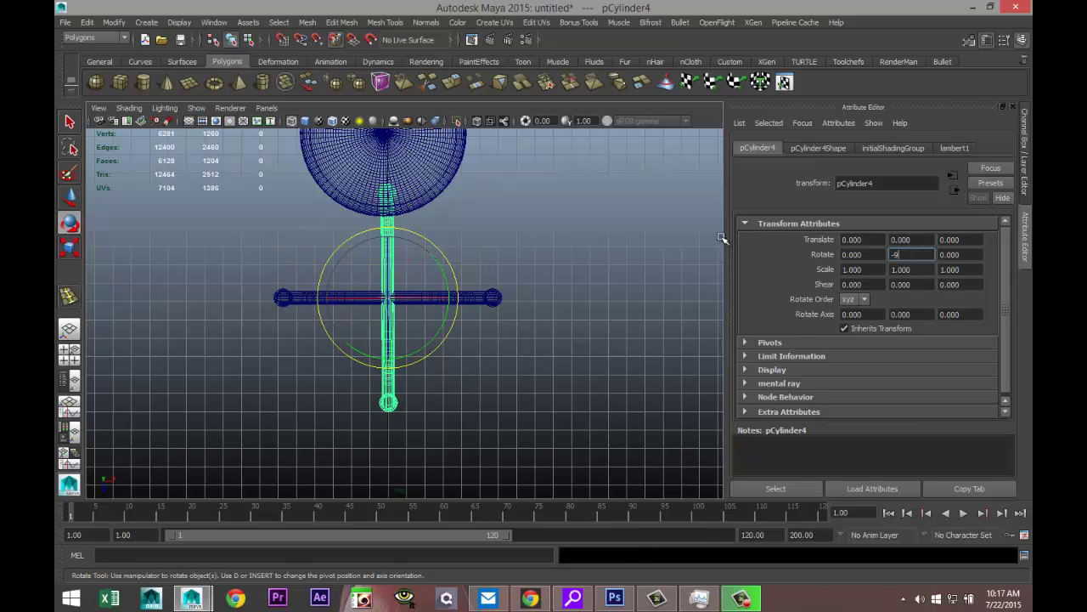
type("-90")
key("Return")
Combine the two crossed leg pairs into a single mesh and center its pivot.
left_click(579, 357)
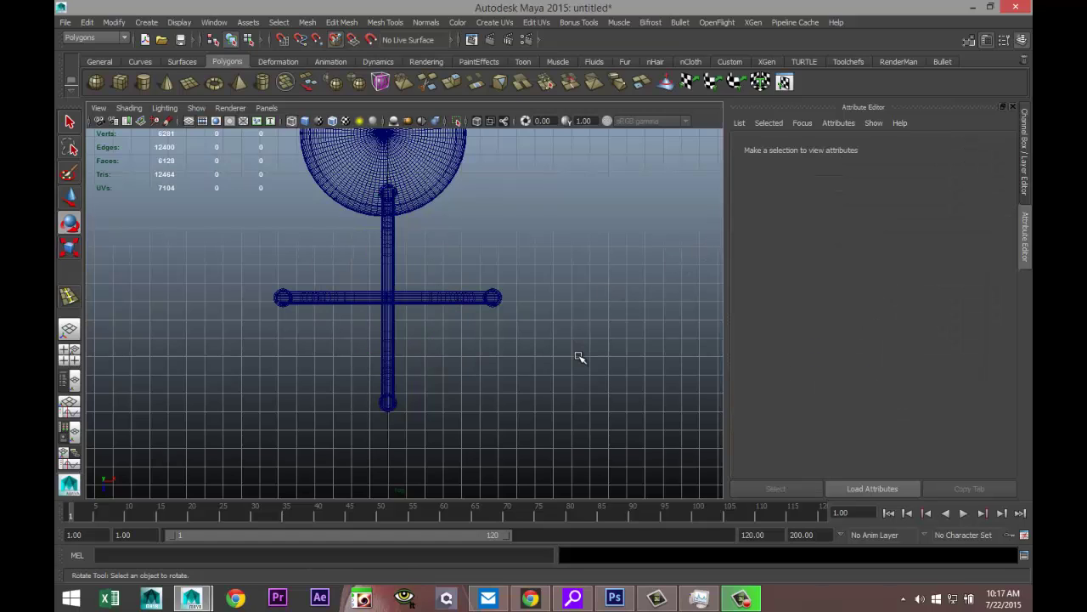
left_click_drag(324, 251, 452, 360)
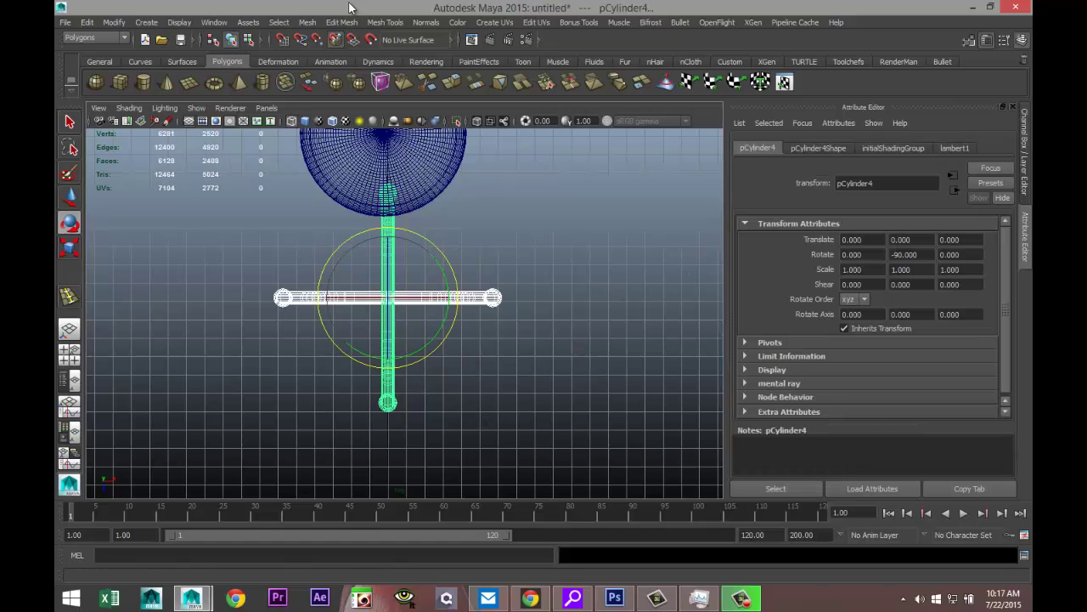
left_click(307, 22)
left_click(338, 49)
scroll(509, 355, "down", 3)
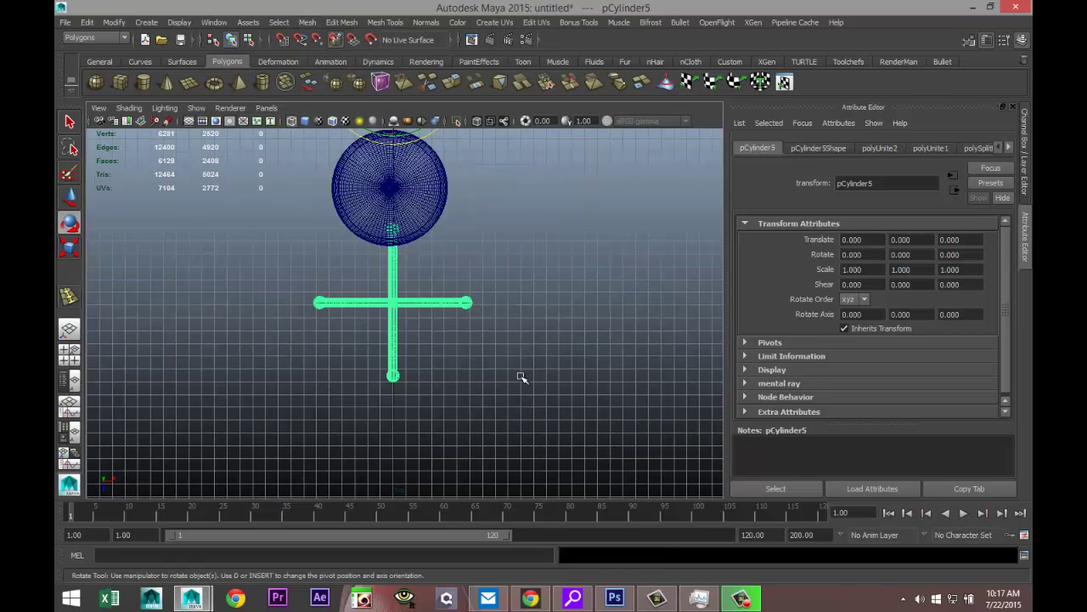
key("w")
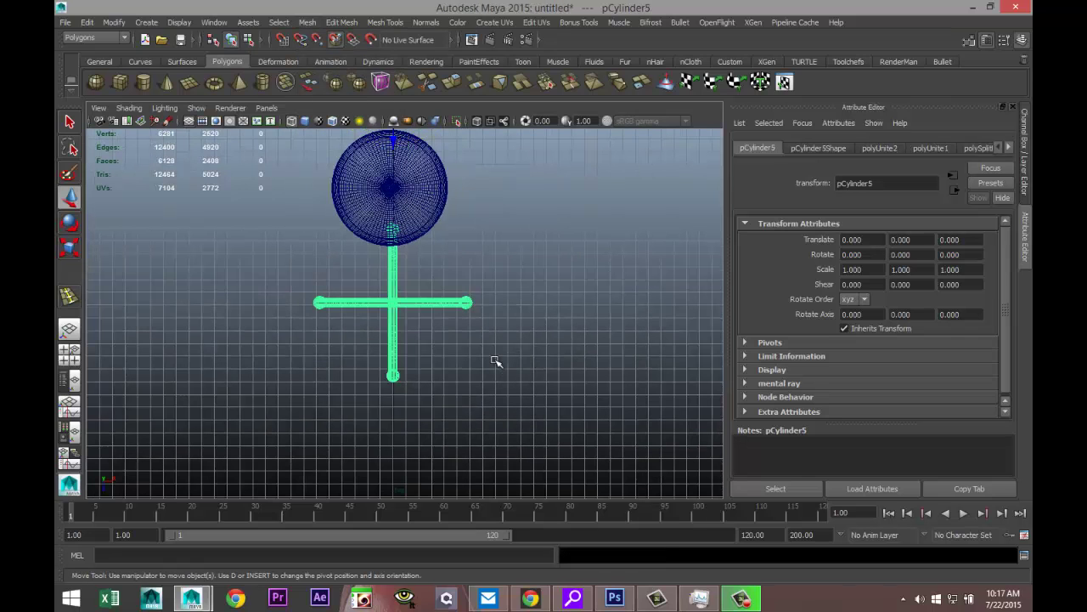
left_click(113, 22)
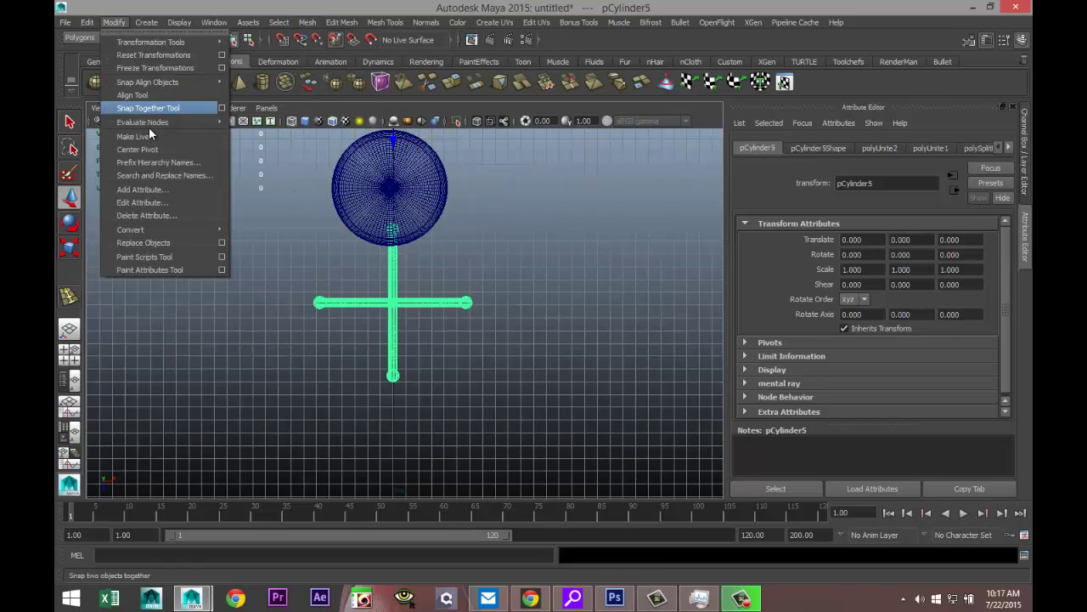
left_click(136, 148)
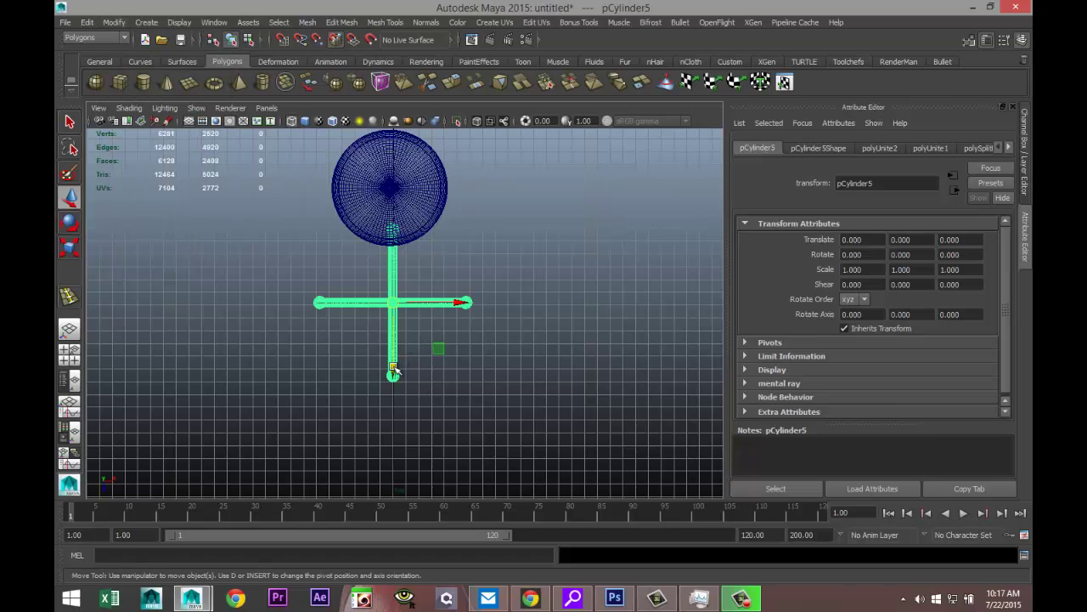
Move the combined leg frame along Z under the seat and vertex-snap it to the seat's center point.
left_click_drag(393, 352, 387, 255)
key("f")
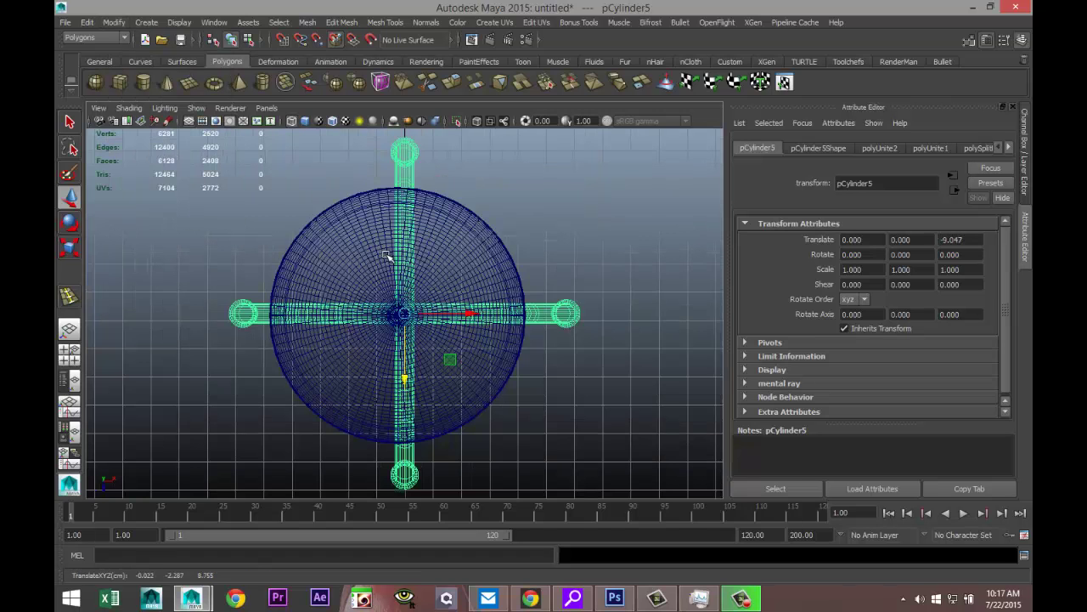
scroll(489, 350, "up", 3)
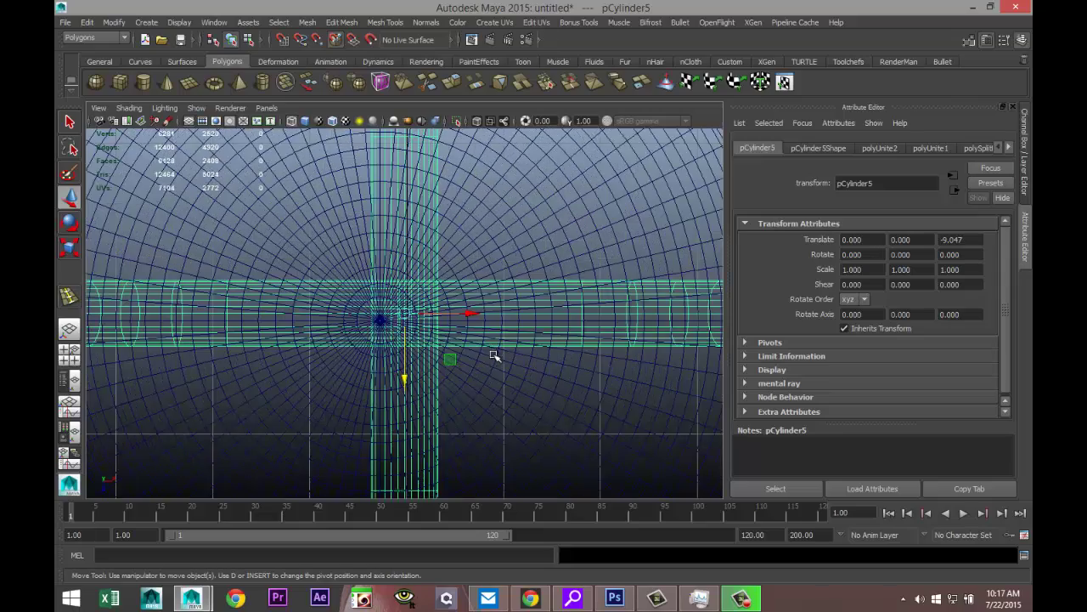
middle_click_drag(493, 356, 546, 266, "alt")
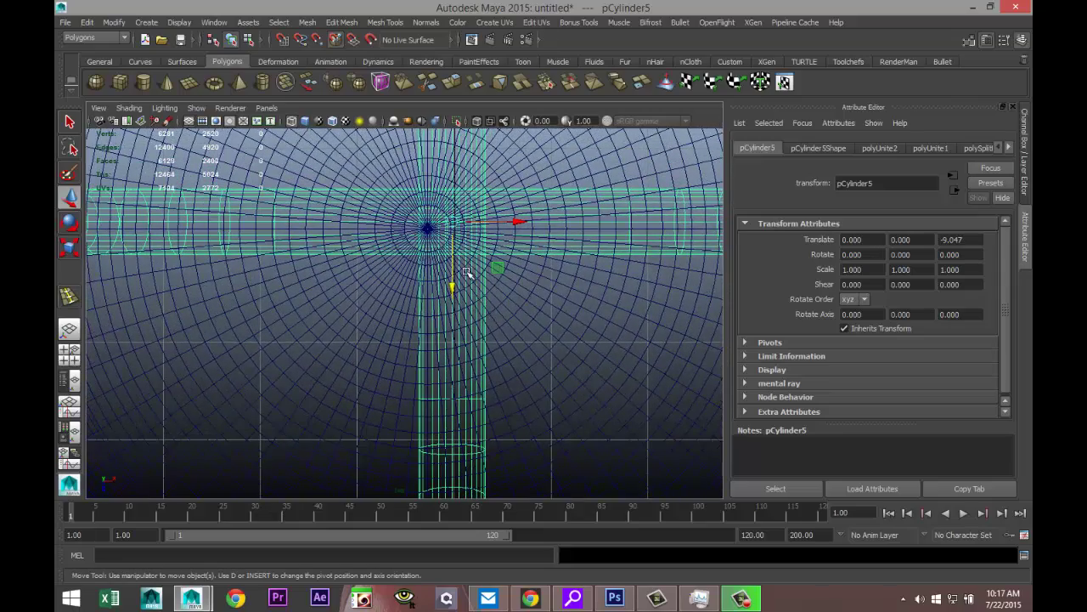
key("v")
mouse_move(456, 225)
left_mouse_down()
mouse_move(429, 226)
mouse_move(438, 230)
left_mouse_up()
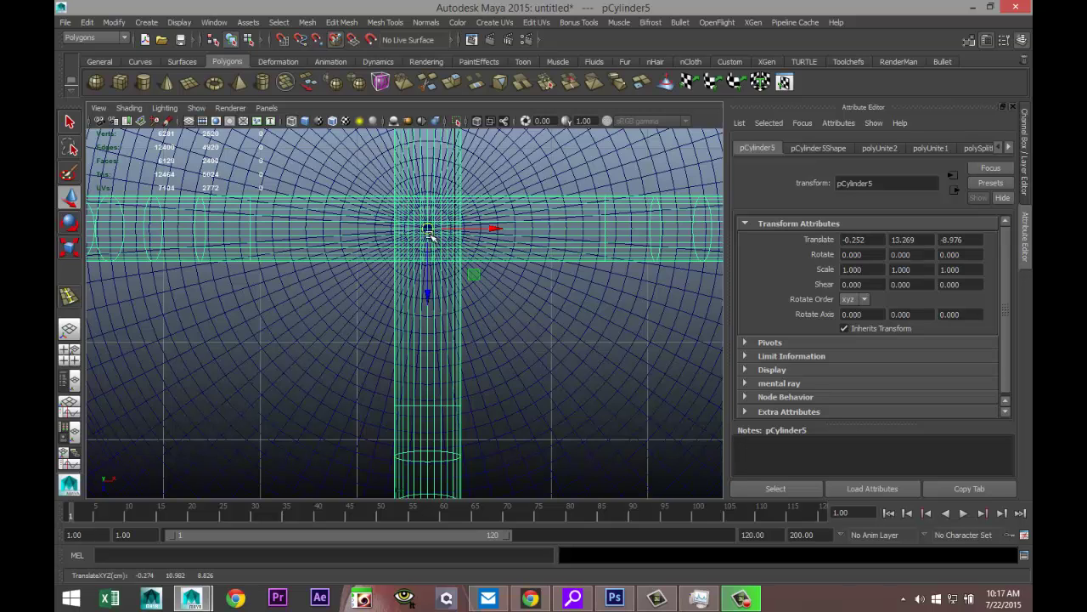
scroll(429, 234, "down", 5)
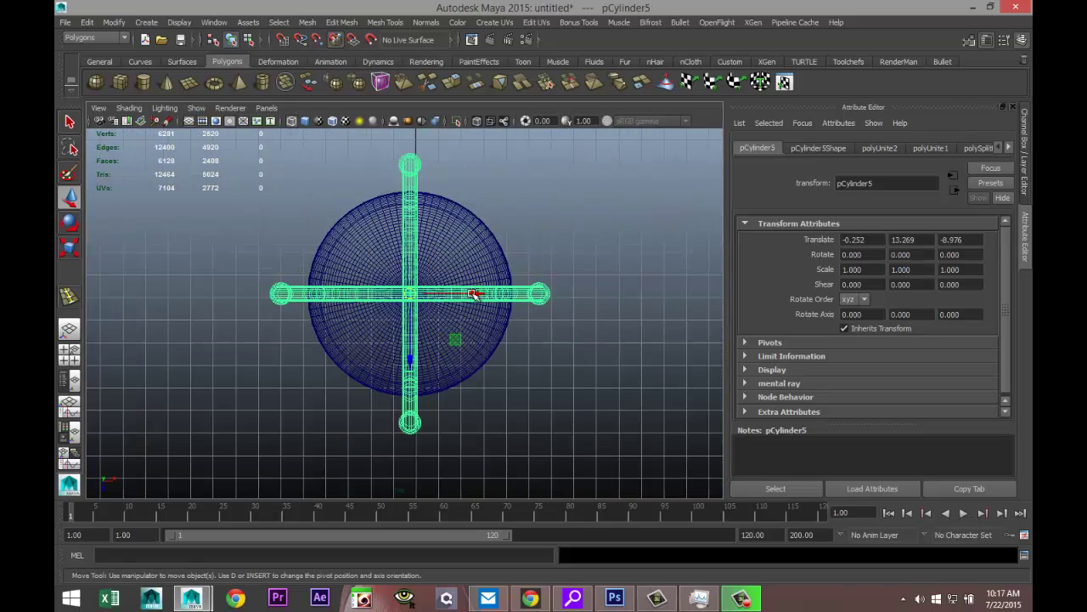
Select the seat on its own and raise it to the top of the leg frame, at a Y translation of about 18.5.
left_click(69, 355)
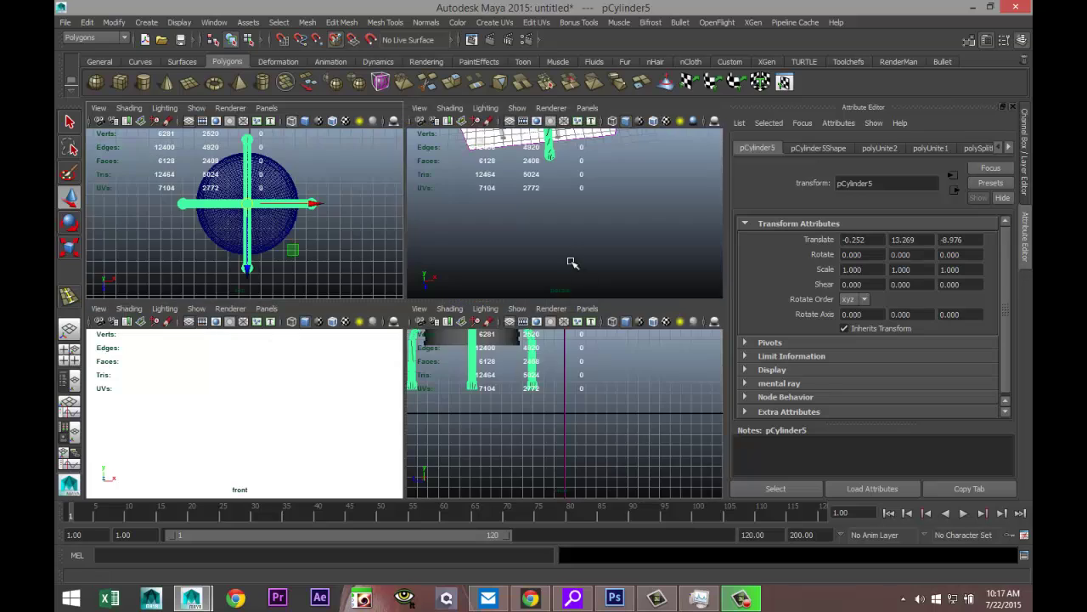
key("space")
key("f")
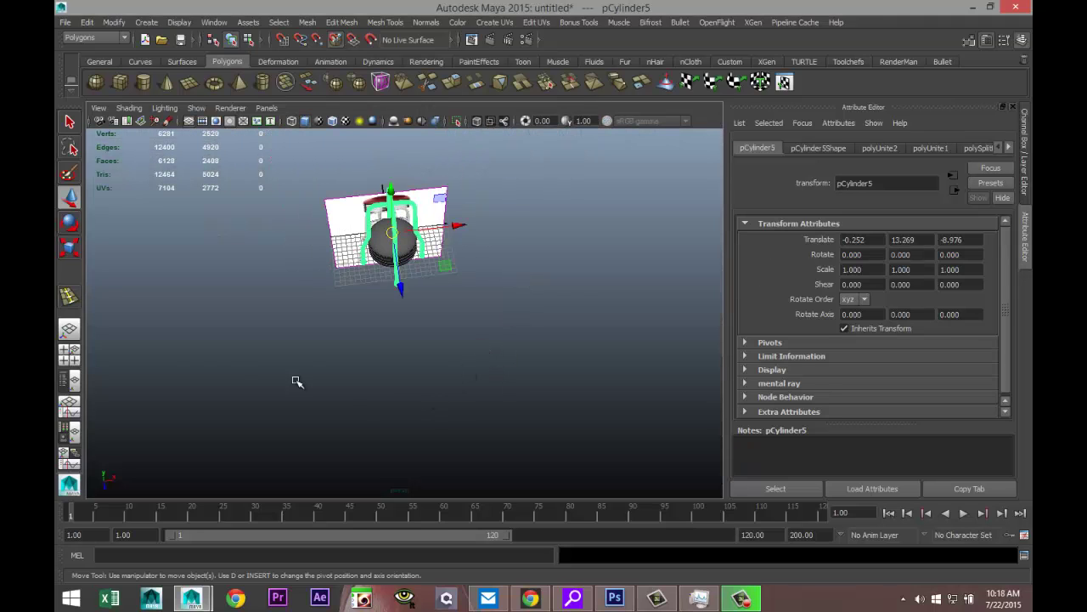
left_click(69, 355)
key("space")
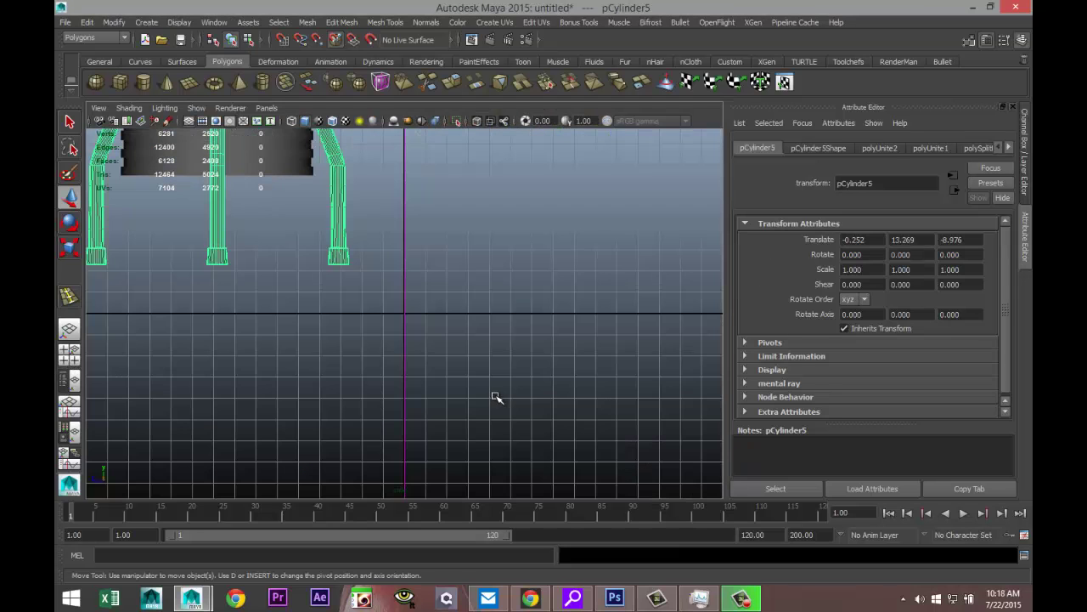
scroll(489, 395, "down", 3)
middle_click_drag(439, 324, 526, 516, "alt")
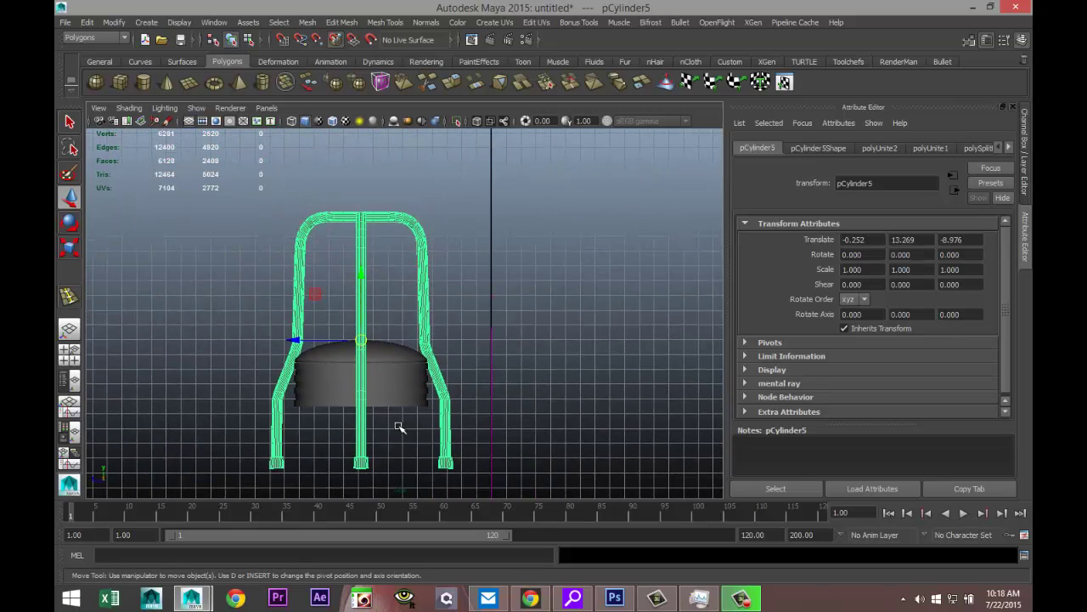
left_click_drag(388, 332, 424, 456)
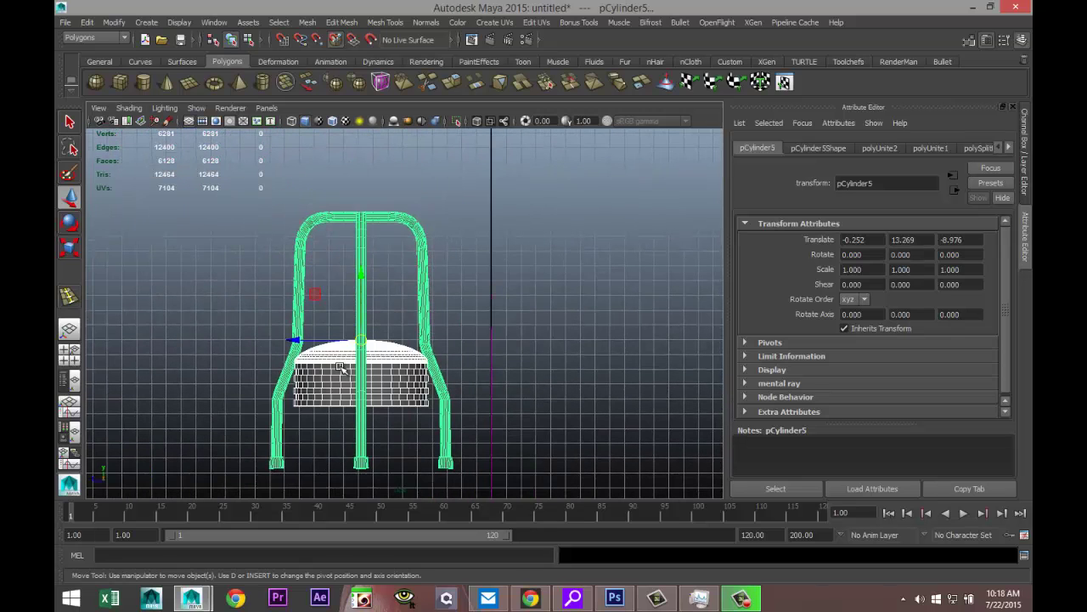
left_click(506, 314)
left_click_drag(382, 364, 403, 425)
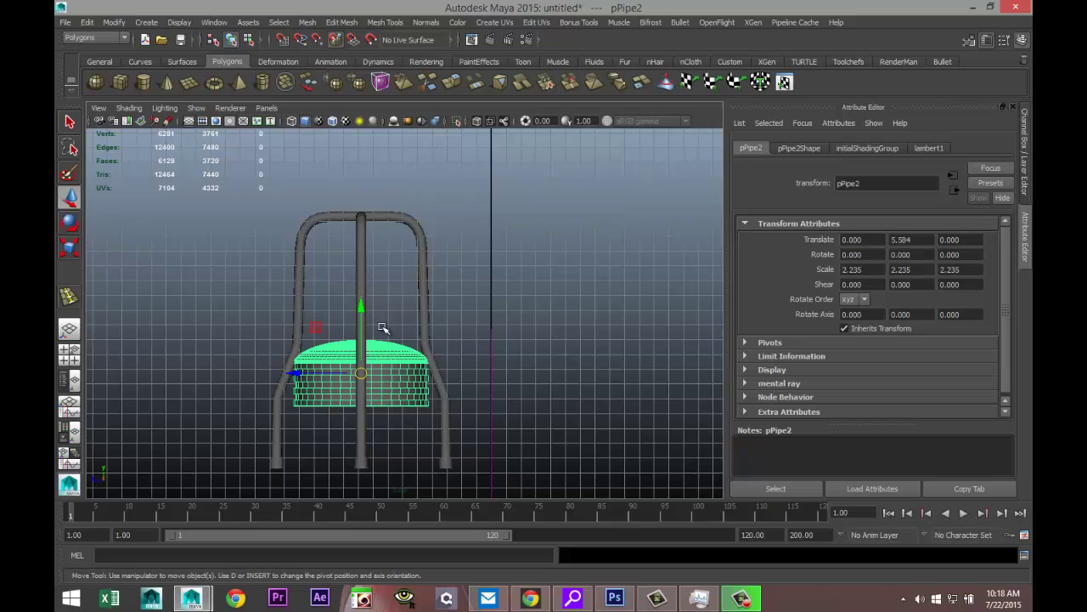
left_click_drag(361, 306, 361, 119)
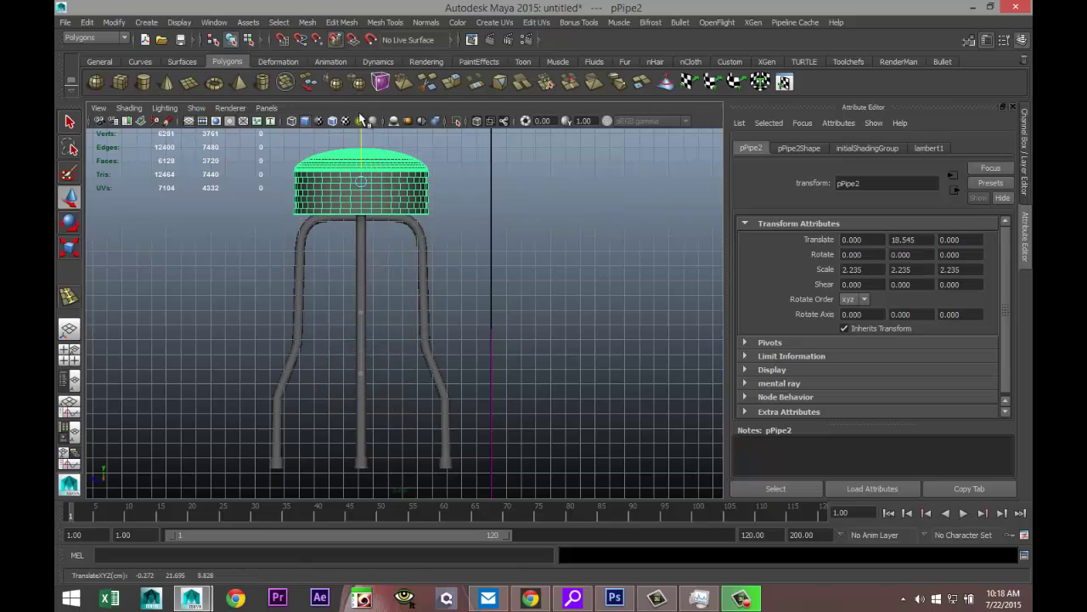
Lower the seat slightly toward the leg tubes, to a Y translation of about 18.25.
left_click(69, 349)
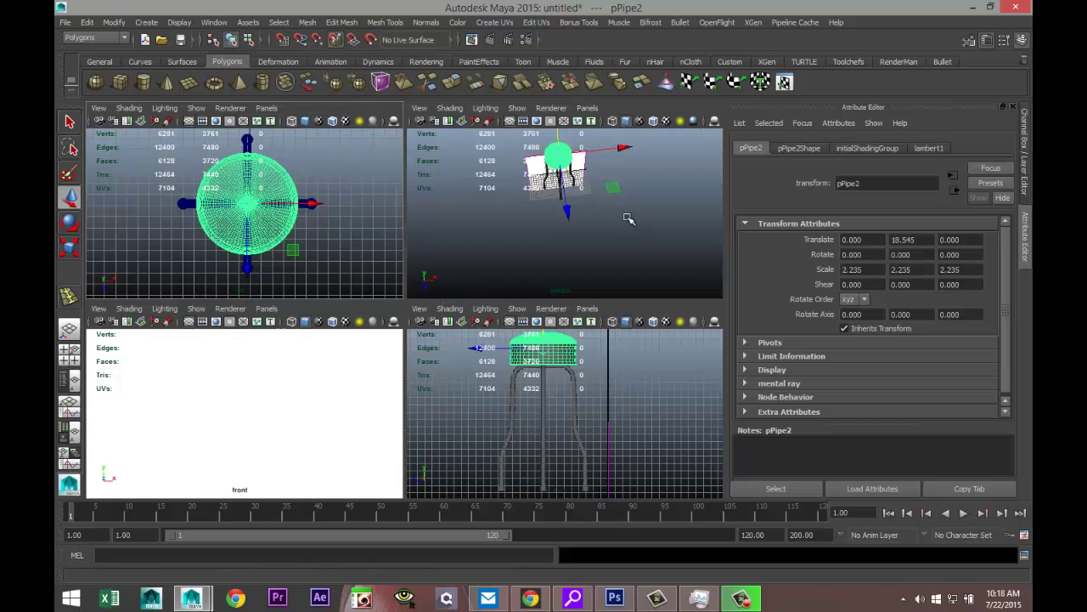
key("space")
key("f")
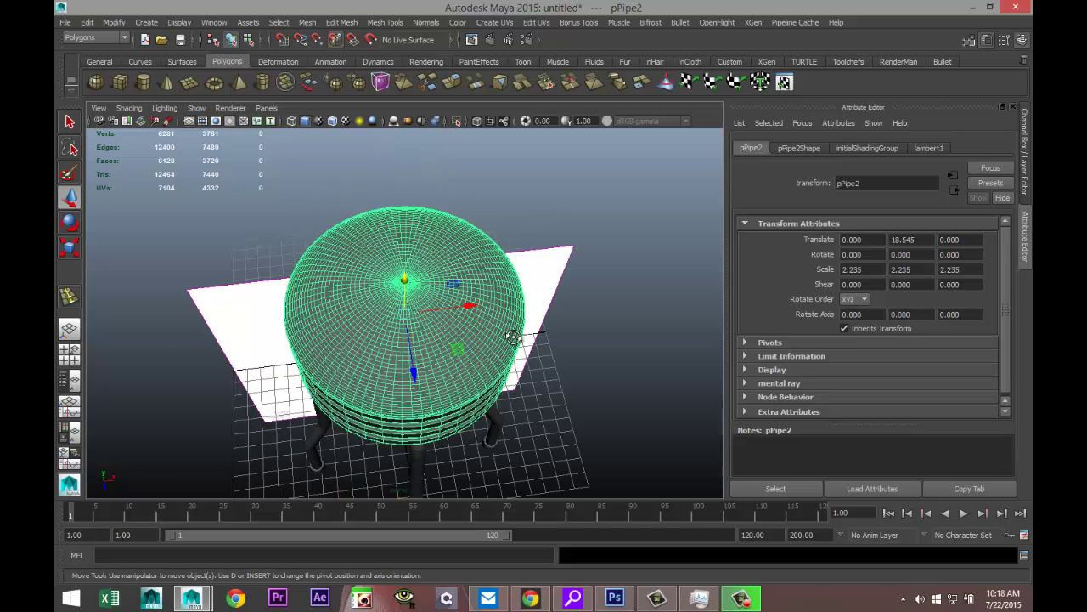
left_click_drag(513, 338, 537, 277, "alt")
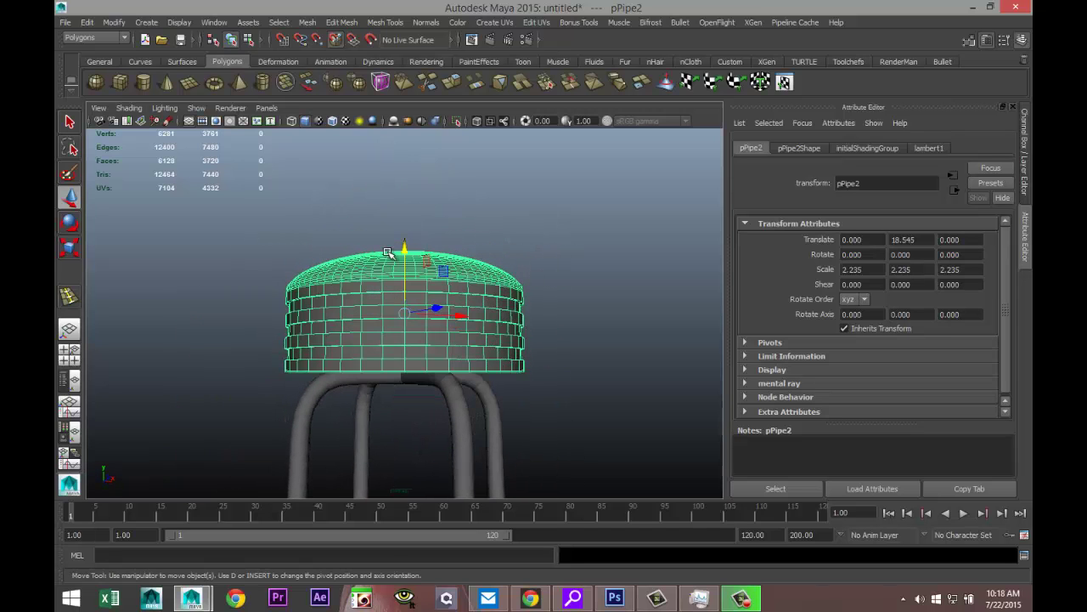
left_click_drag(405, 250, 404, 257)
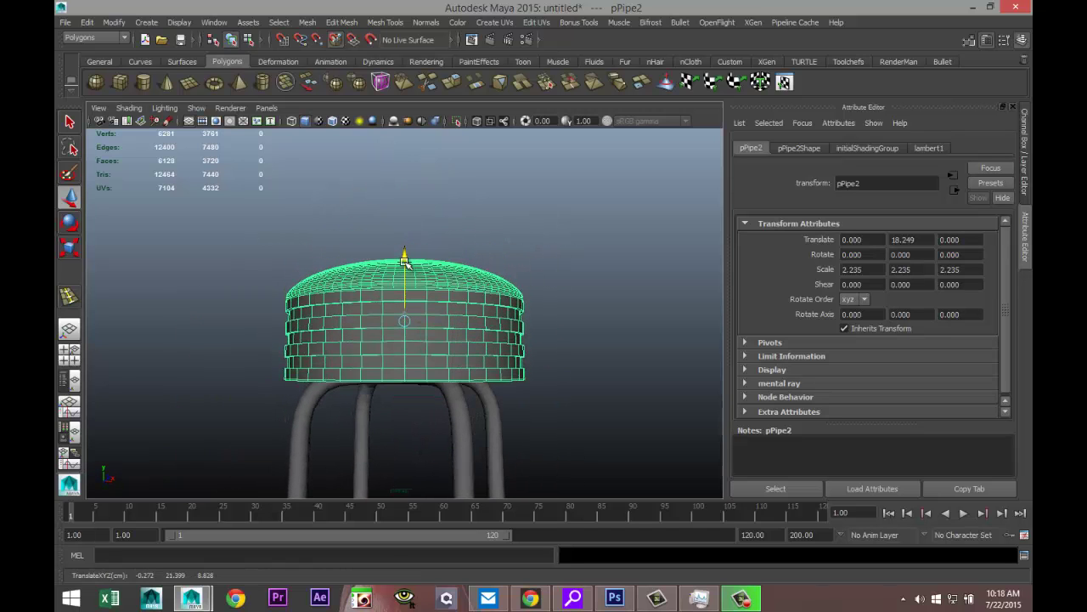
Fine-tune the seat's height against the leg tubes in the side view, to a Y translation of about 18.14.
left_click(71, 360)
key("space")
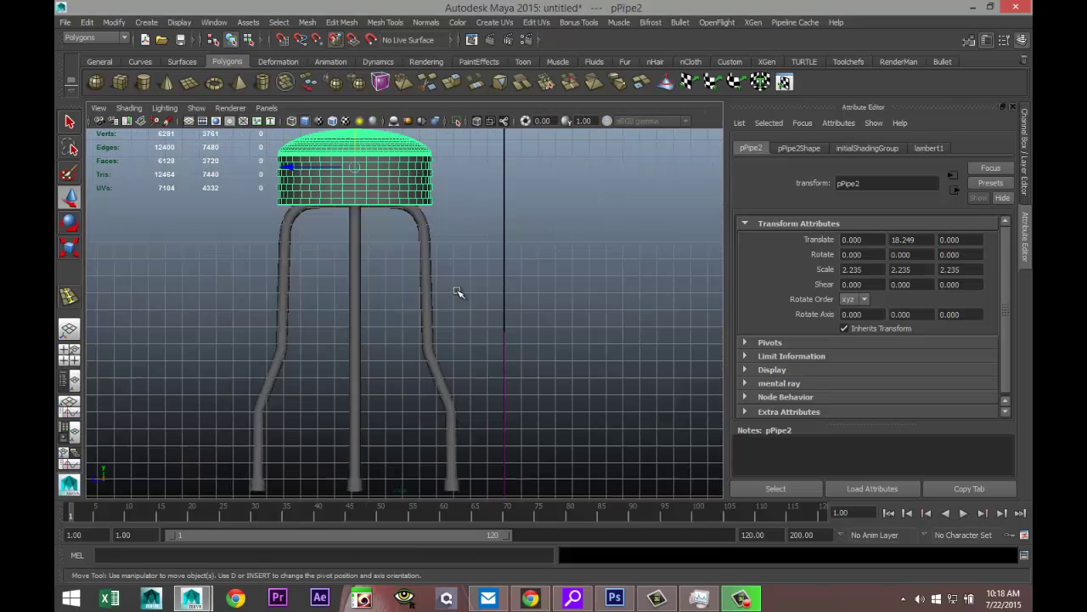
middle_click_drag(473, 246, 508, 351, "alt")
scroll(485, 309, "up", 4)
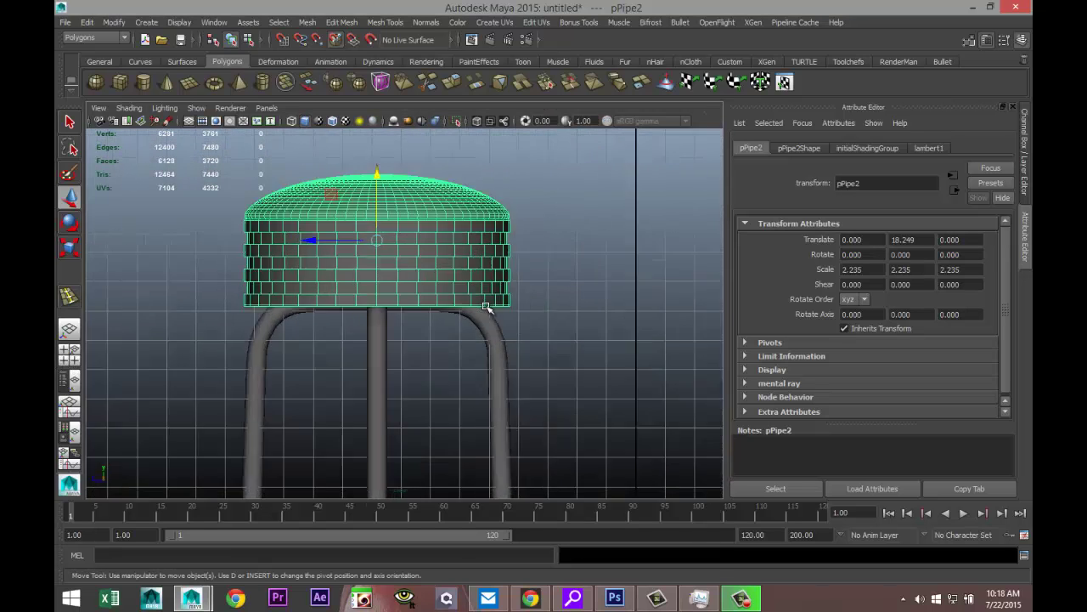
scroll(485, 308, "up", 1)
left_click_drag(369, 151, 368, 156)
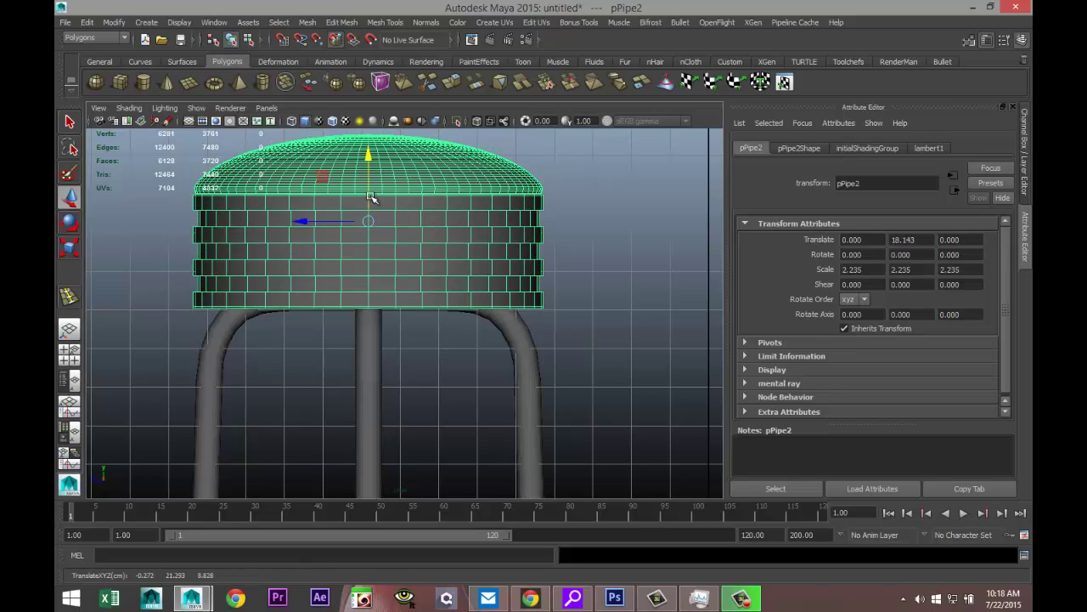
Create a polygon torus beside the stool with a radius of about 18.7 and a section radius of about 1.97.
left_click(69, 352)
key("space")
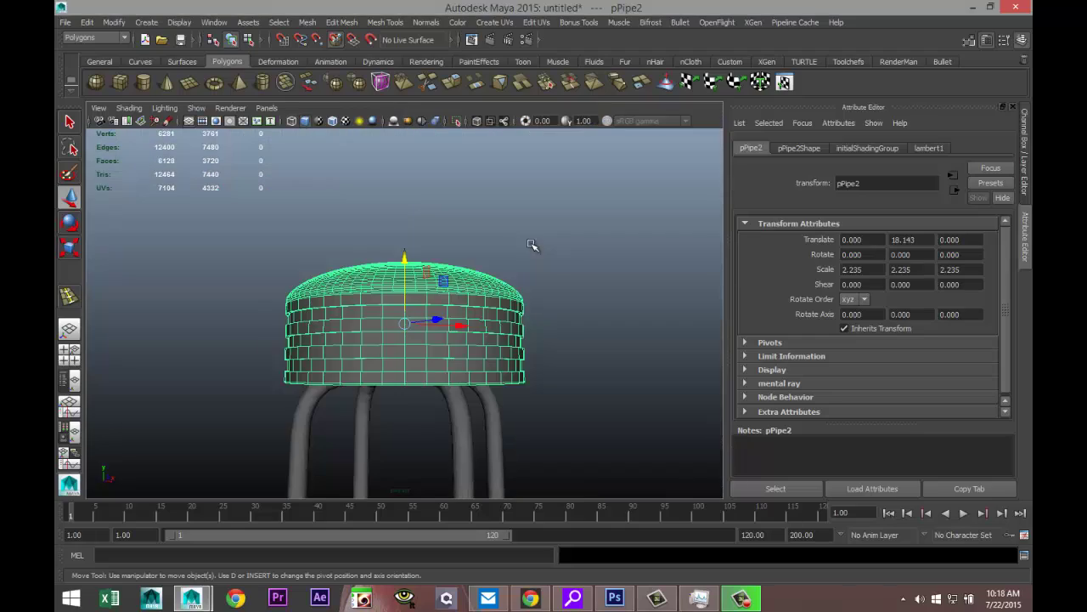
left_click_drag(563, 317, 519, 354, "alt")
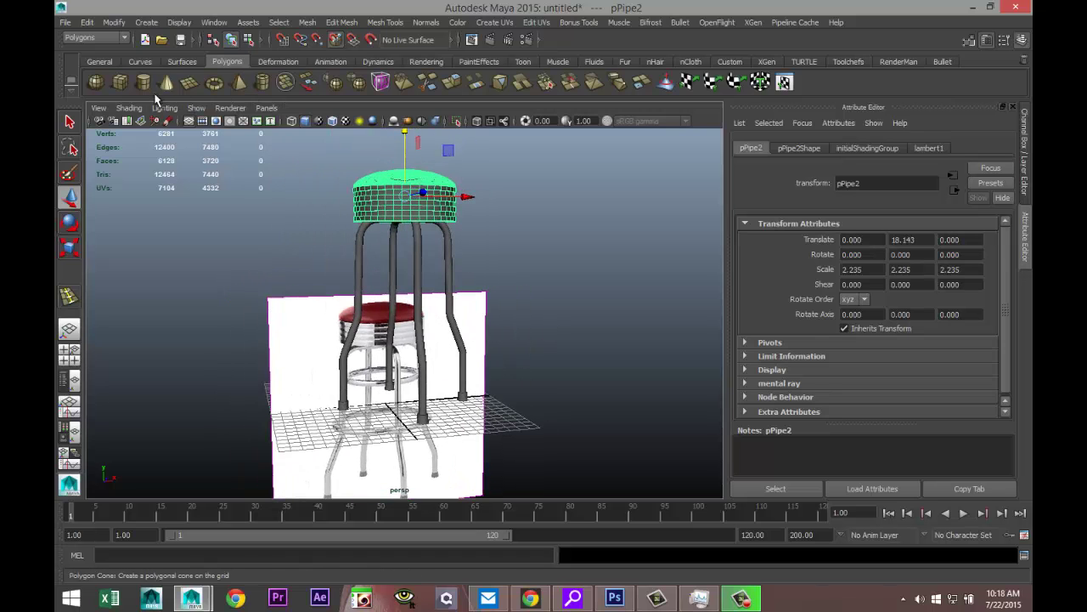
left_click(214, 81)
scroll(551, 266, "down", 3)
left_click_drag(551, 267, 632, 393, "alt")
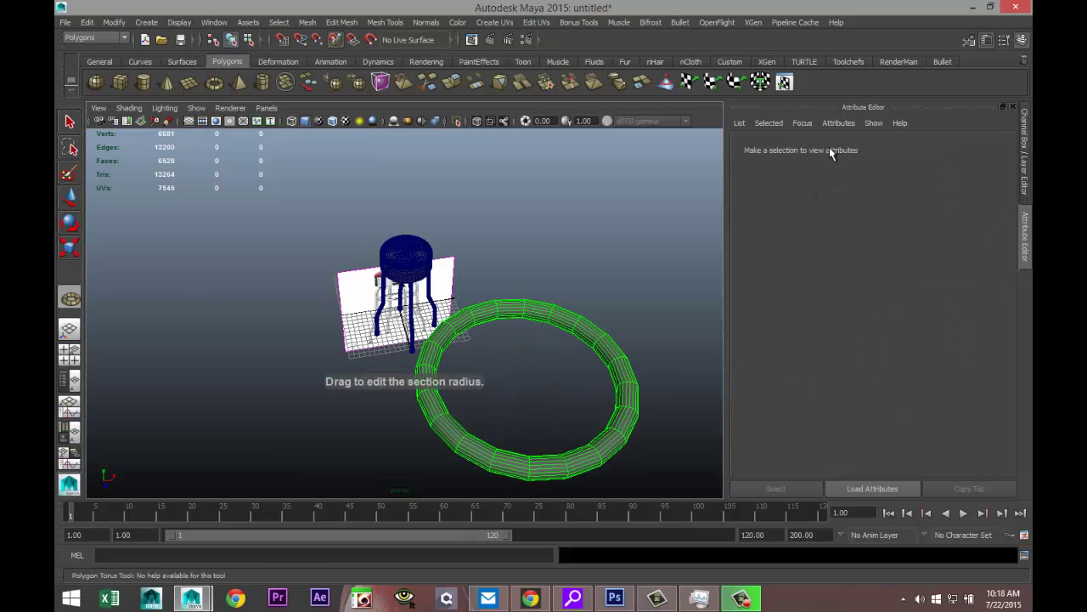
left_click(590, 251)
Set the torus's axis and height subdivisions to 40 each.
left_click(863, 152)
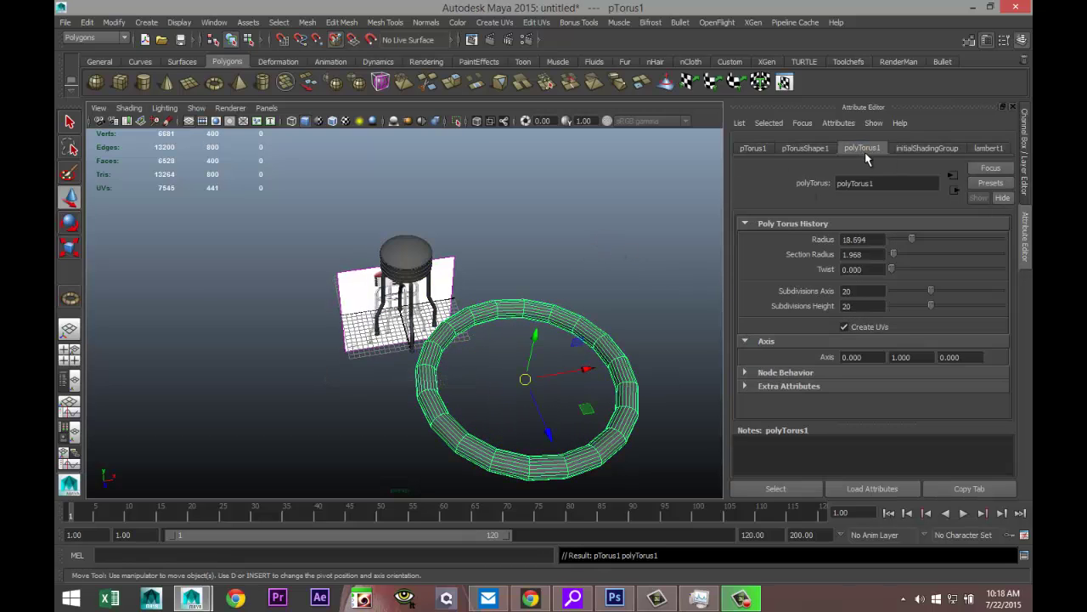
left_click(841, 291)
left_click_drag(864, 306, 752, 310)
type("40")
left_click(866, 293)
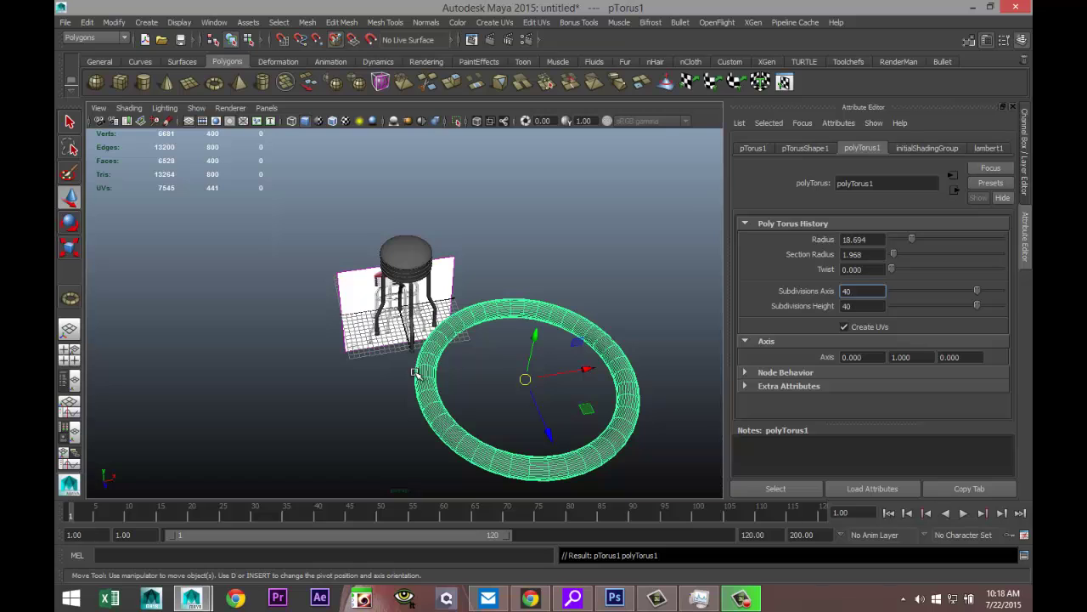
Scale the torus down uniformly to about 0.2 of its size.
left_click(570, 364)
key("ctrl+z")
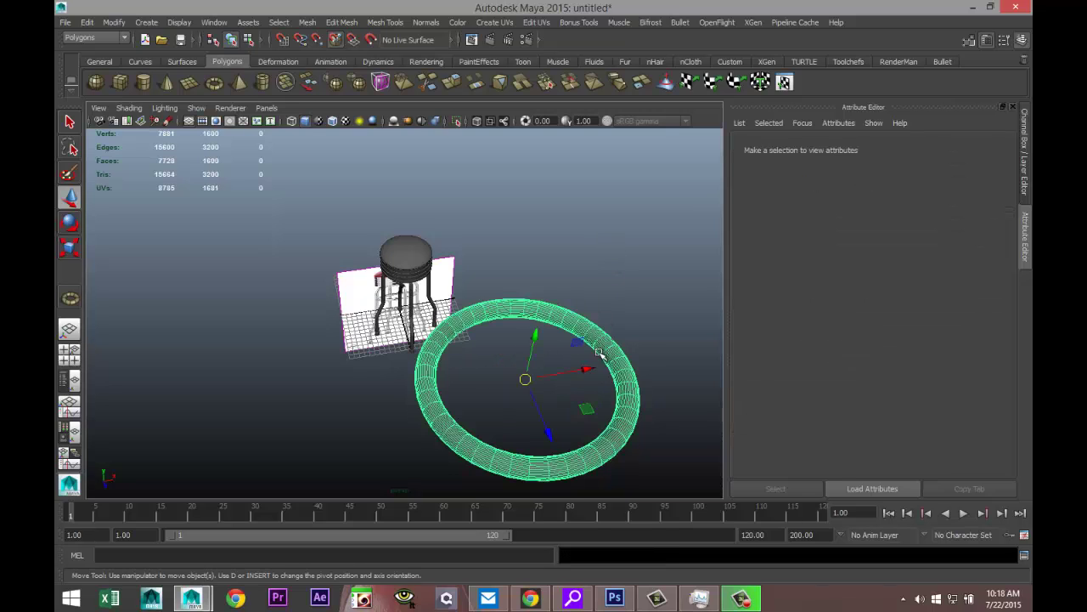
key("r")
left_click_drag(510, 377, 391, 379)
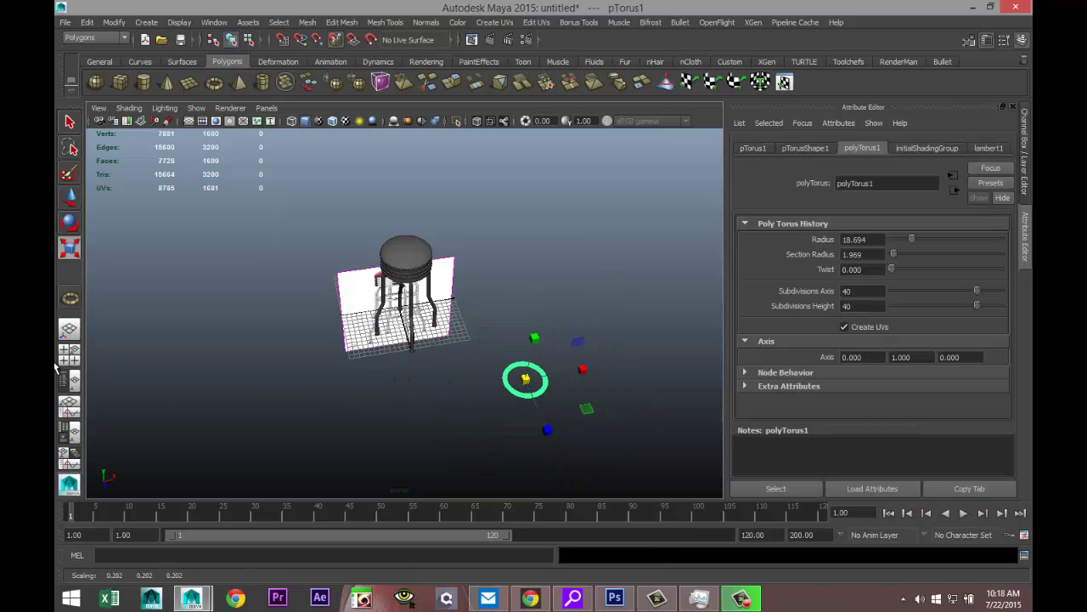
In the front view, raise the torus to where the legs bend outward and move it along X to center it between them.
left_click(69, 355)
key("space")
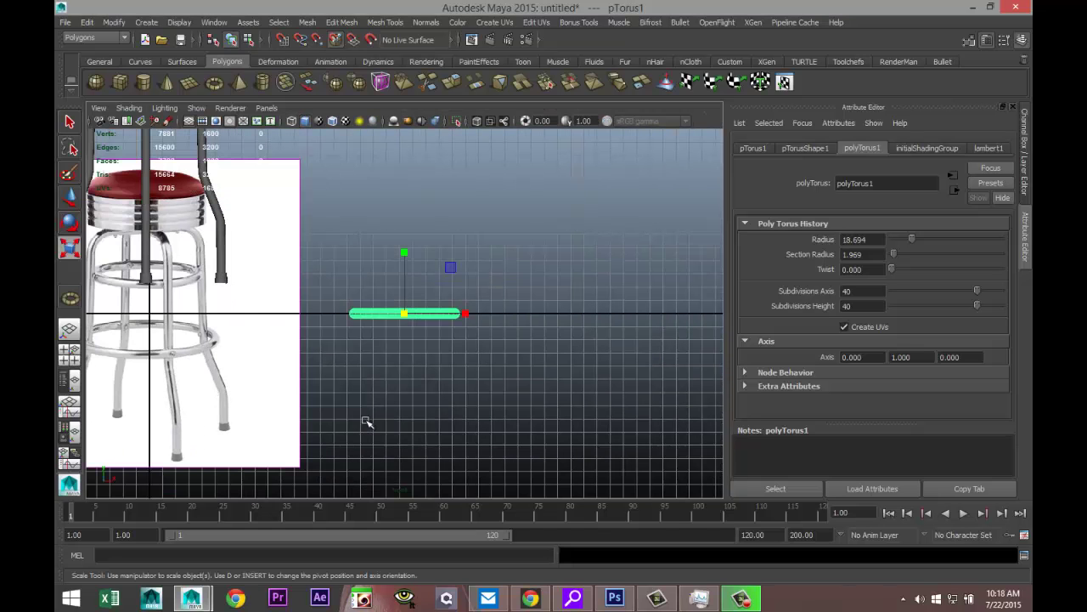
middle_click_drag(328, 413, 477, 526, "alt")
key("r")
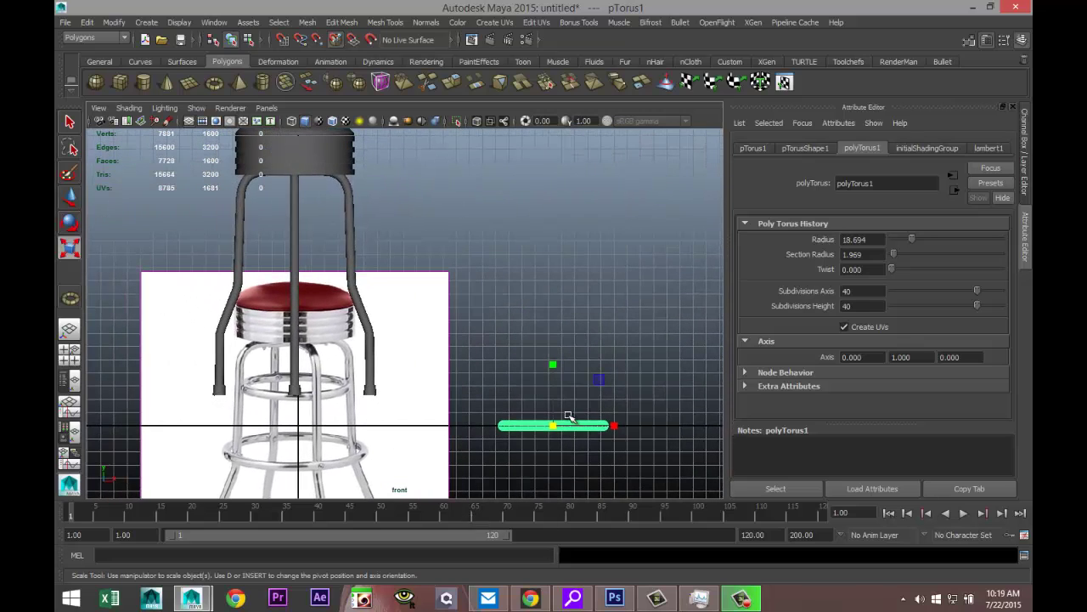
key("w")
left_click_drag(554, 378, 502, 215)
left_click_drag(618, 281, 357, 291)
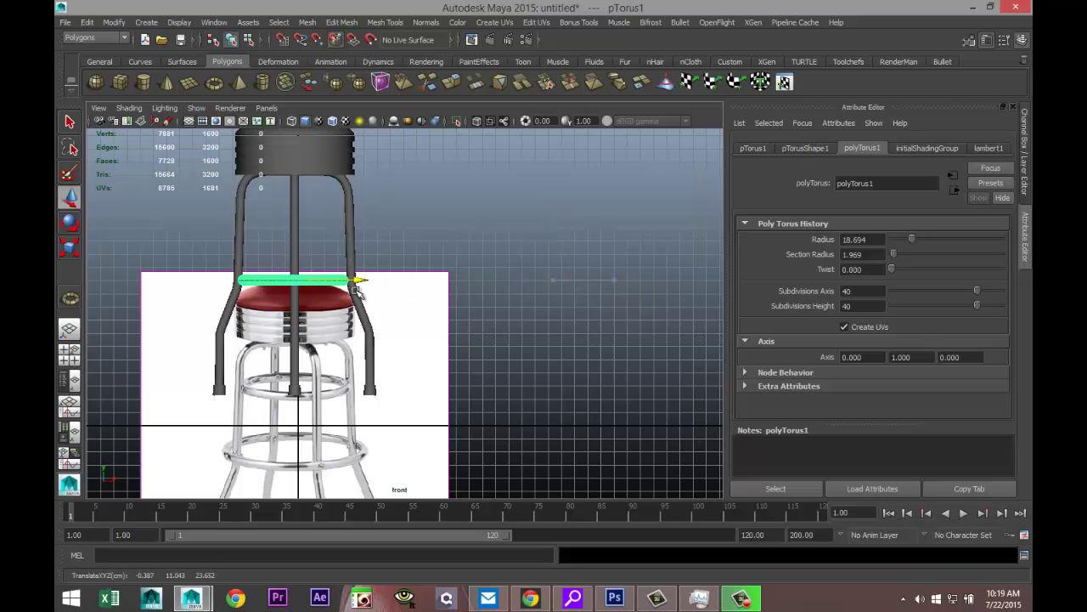
In the front view, shift the torus slightly along X to about -0.298 to center it between the outer legs.
key("f")
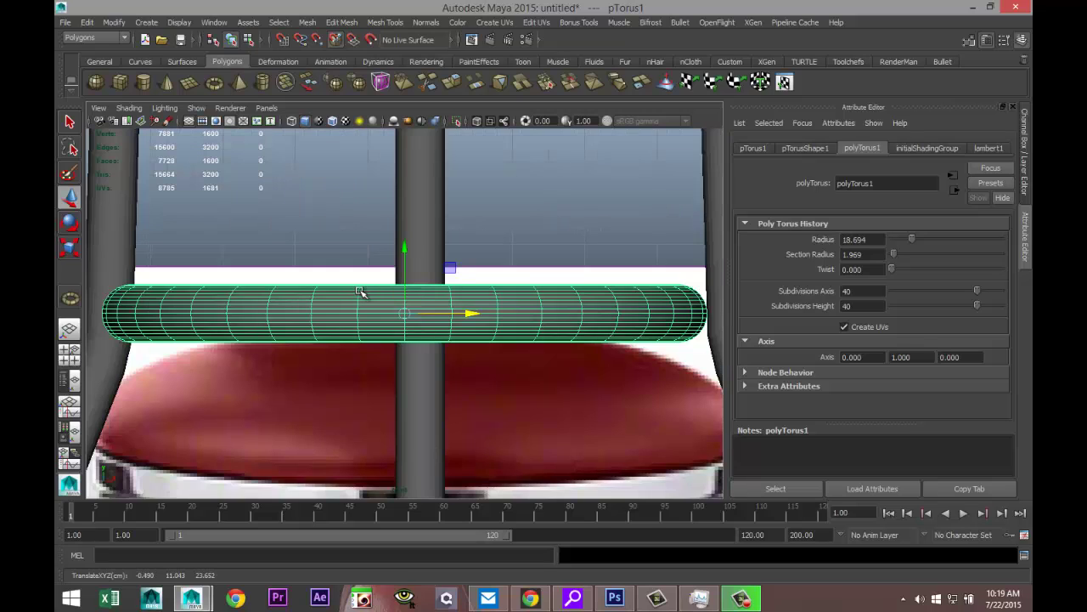
key("4")
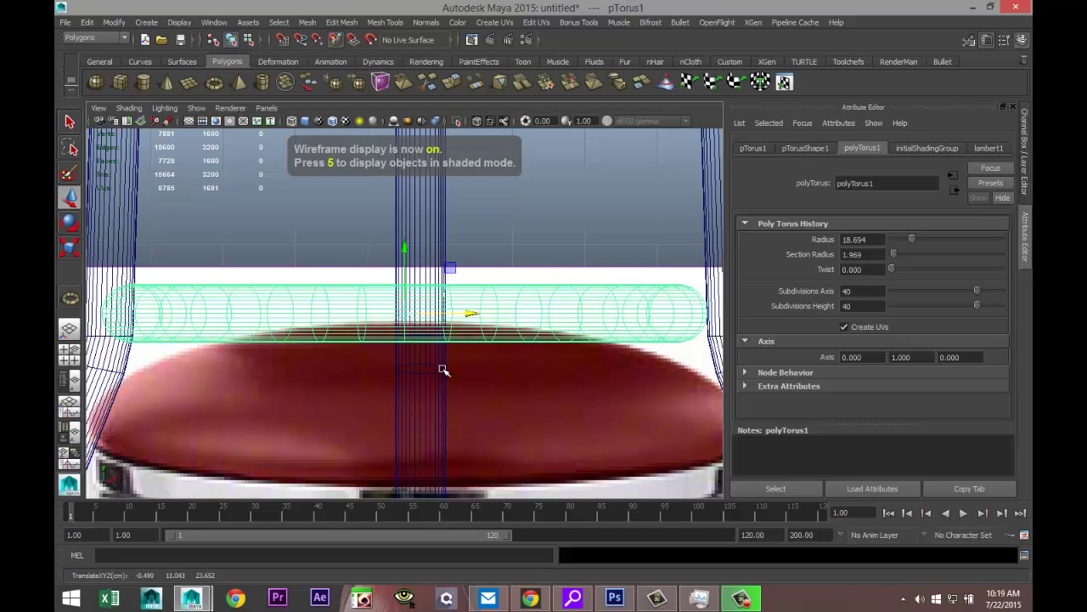
scroll(442, 370, "down", 7)
scroll(442, 371, "up", 7)
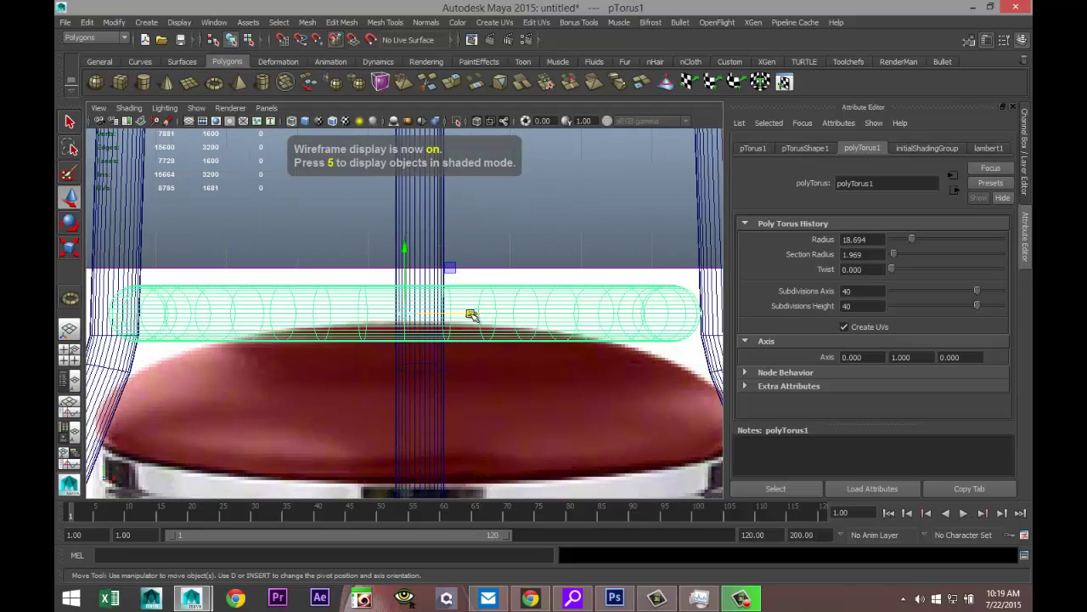
left_click_drag(472, 314, 484, 317)
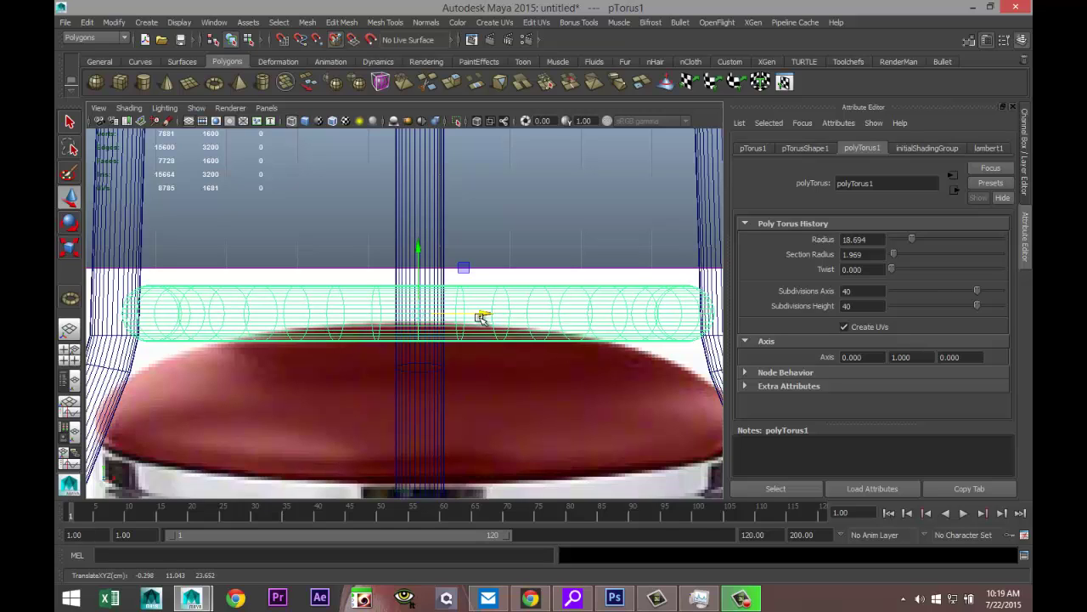
scroll(477, 319, "down", 3)
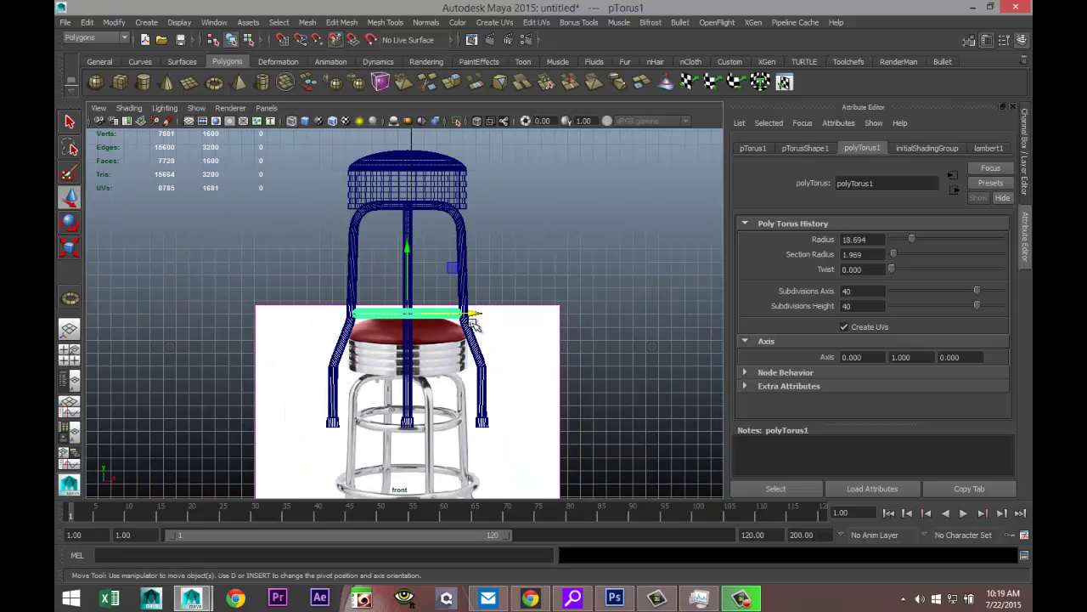
Scale the torus up uniformly to about 0.286 so it extends past the outer legs.
scroll(473, 323, "up", 2)
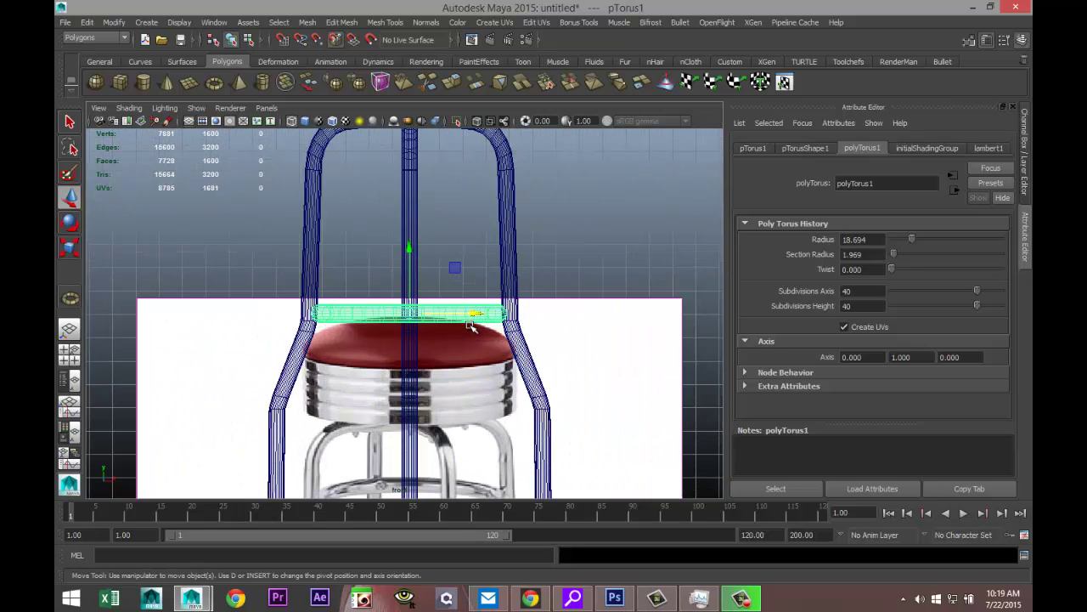
key("r")
left_click_drag(408, 314, 467, 331)
Set the torus's section radius to 1.5.
left_click(754, 148)
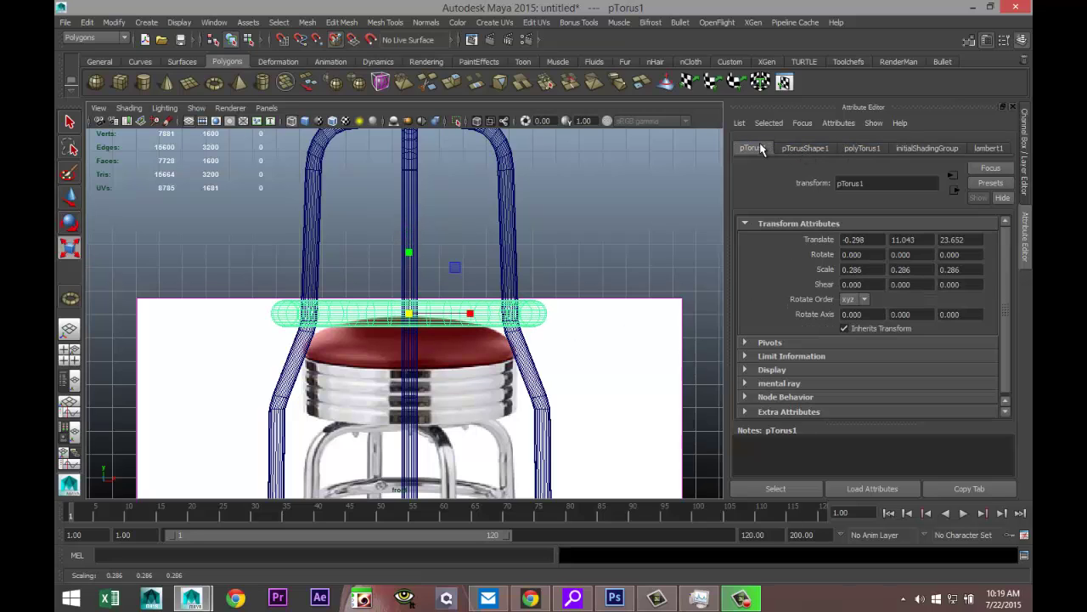
left_click(808, 149)
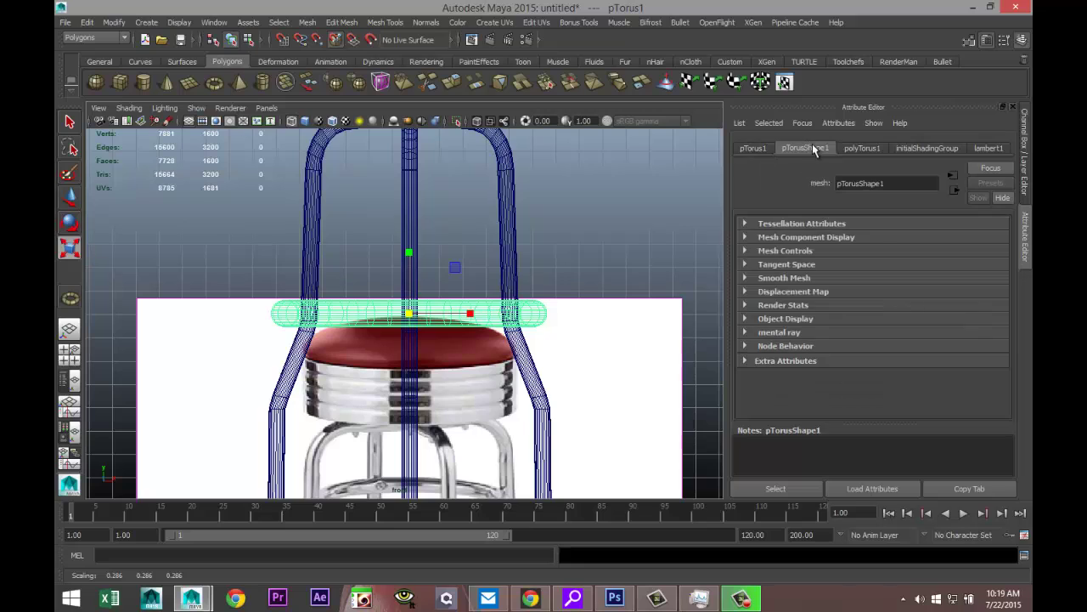
left_click(862, 149)
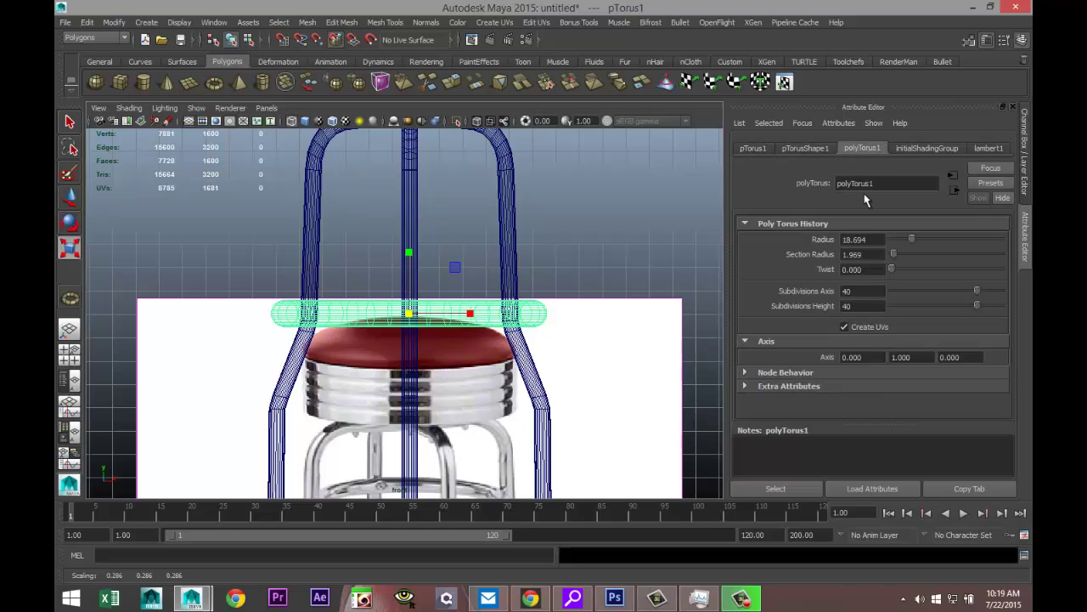
left_click(865, 254)
key("Return")
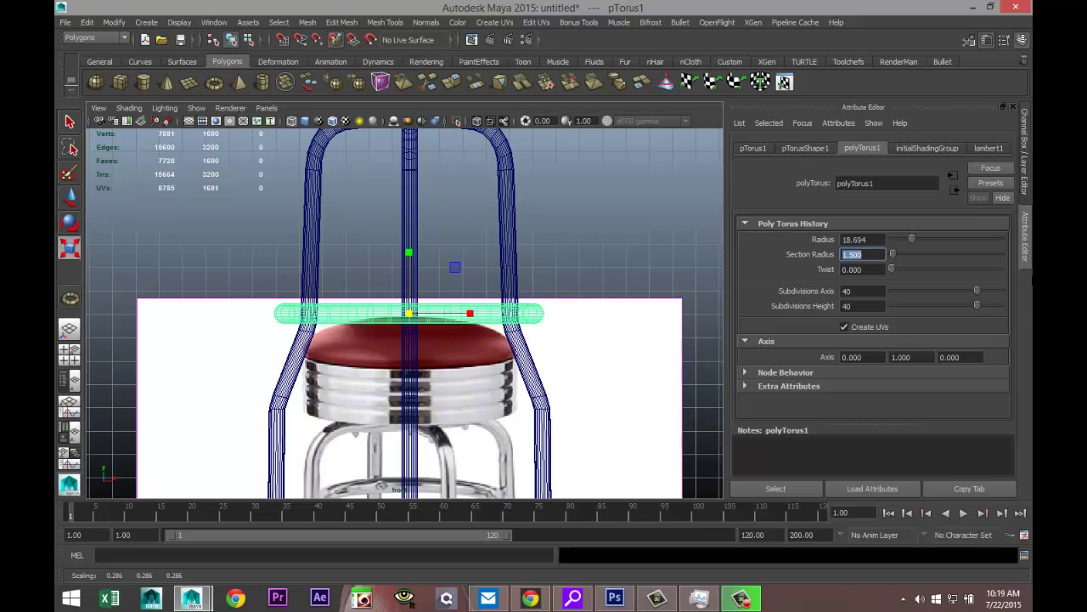
In the top view, move the torus along Z to about 8.82 so it encircles the stool.
left_click(71, 360)
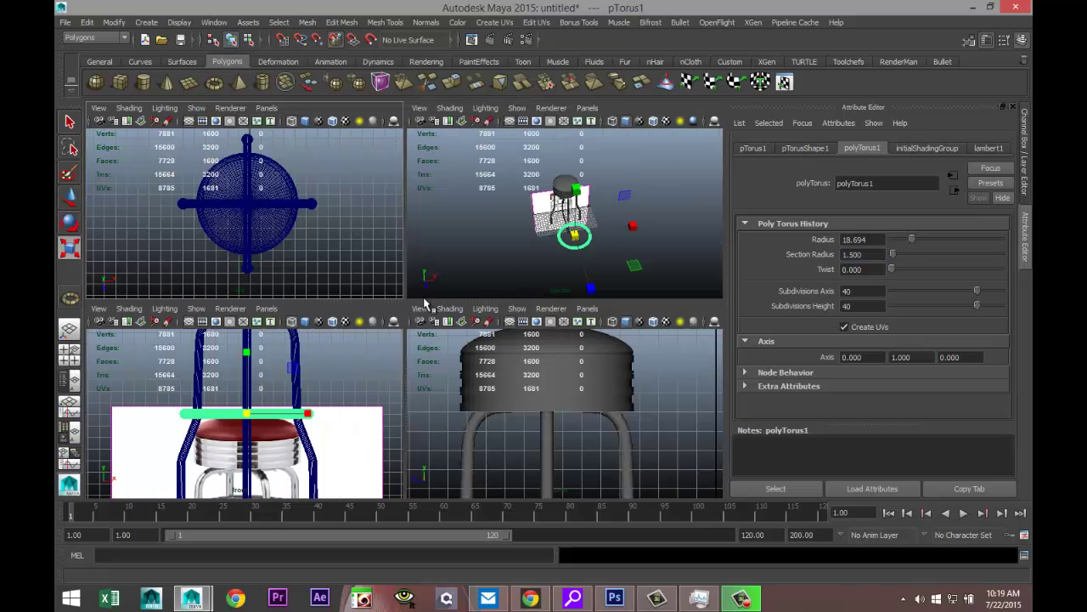
key("space")
key("f")
scroll(319, 270, "down", 5)
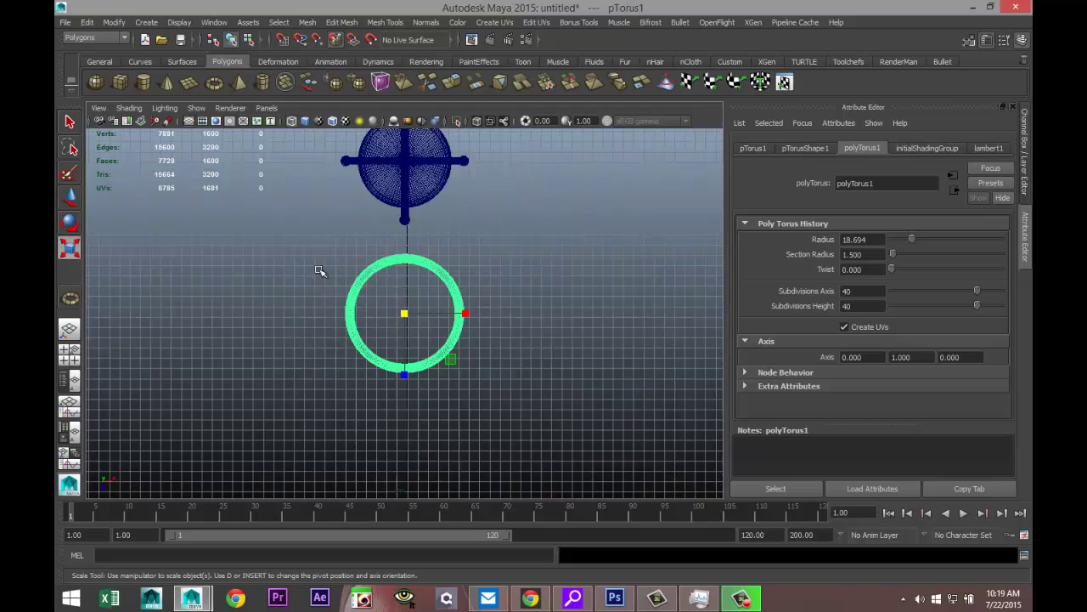
scroll(319, 270, "down", 2)
key("w")
left_click_drag(404, 377, 399, 244)
key("f")
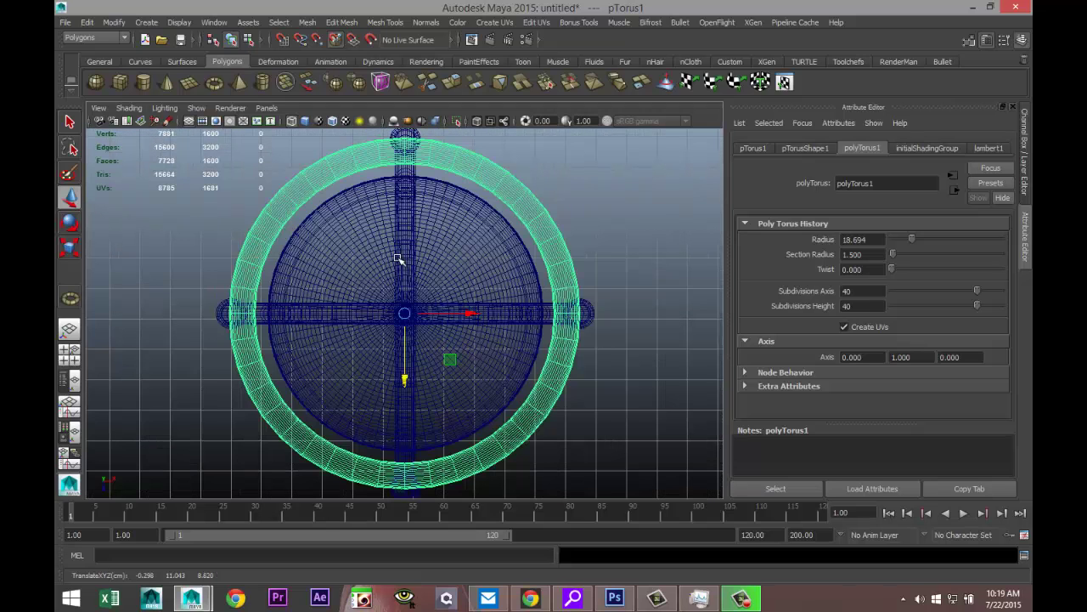
Vertex-snap the torus's center to the stool's center where the legs cross.
key("v")
key("v")
mouse_move(405, 314)
left_mouse_down()
mouse_move(400, 325)
mouse_move(410, 317)
left_mouse_up()
scroll(410, 336, "up", 5)
scroll(410, 335, "up", 3)
key("v")
scroll(408, 340, "down", 8)
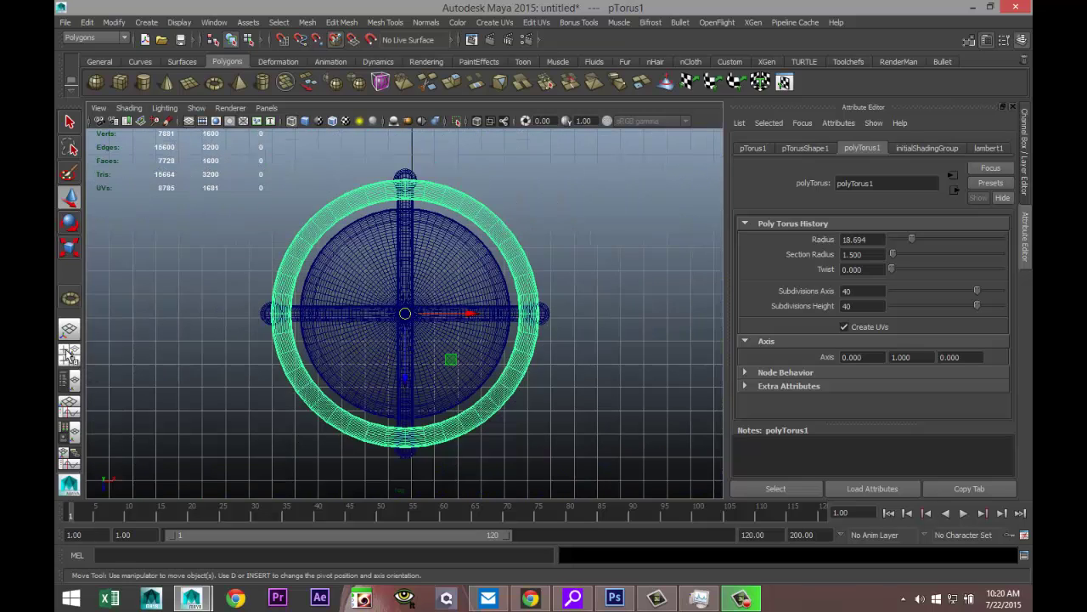
Lower the torus along Y to the height where the legs bend outward, fine-tuning it in the front view.
left_click(70, 354)
key("space")
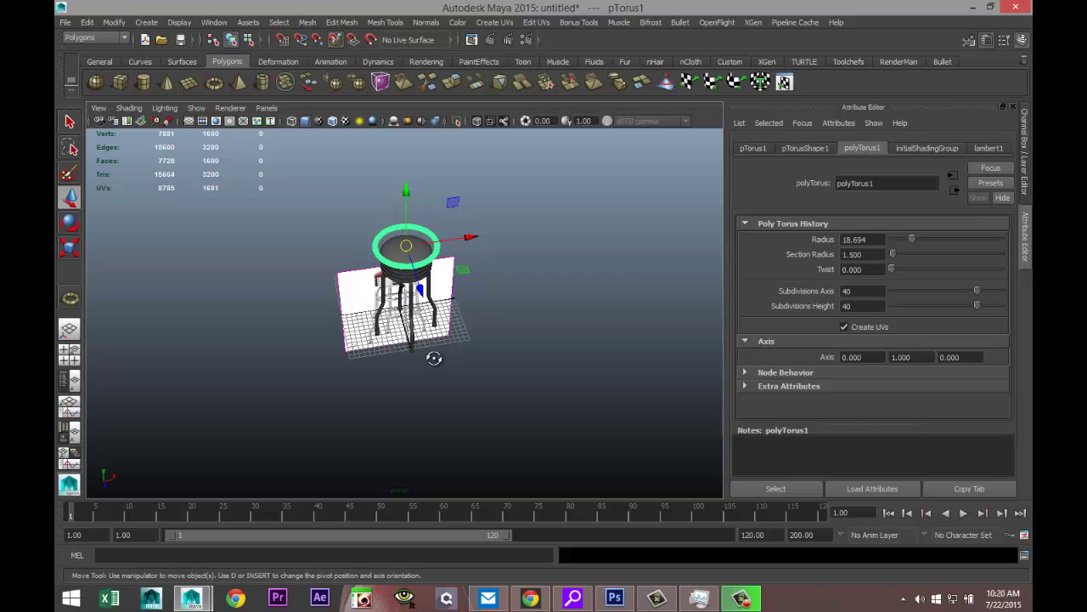
left_click_drag(434, 359, 428, 308, "alt")
left_click_drag(407, 176, 408, 237)
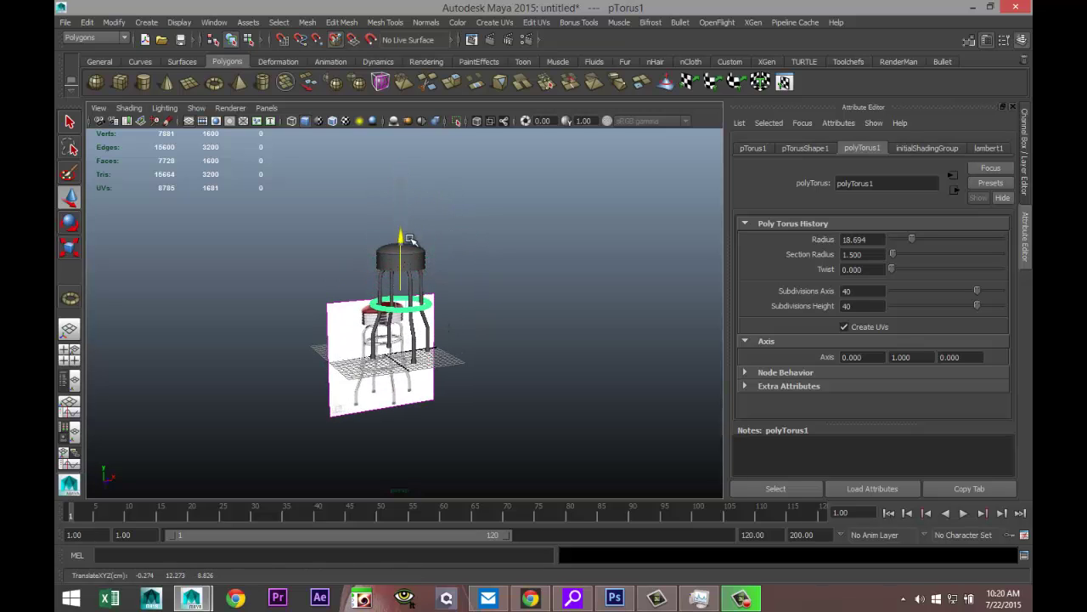
left_click(69, 353)
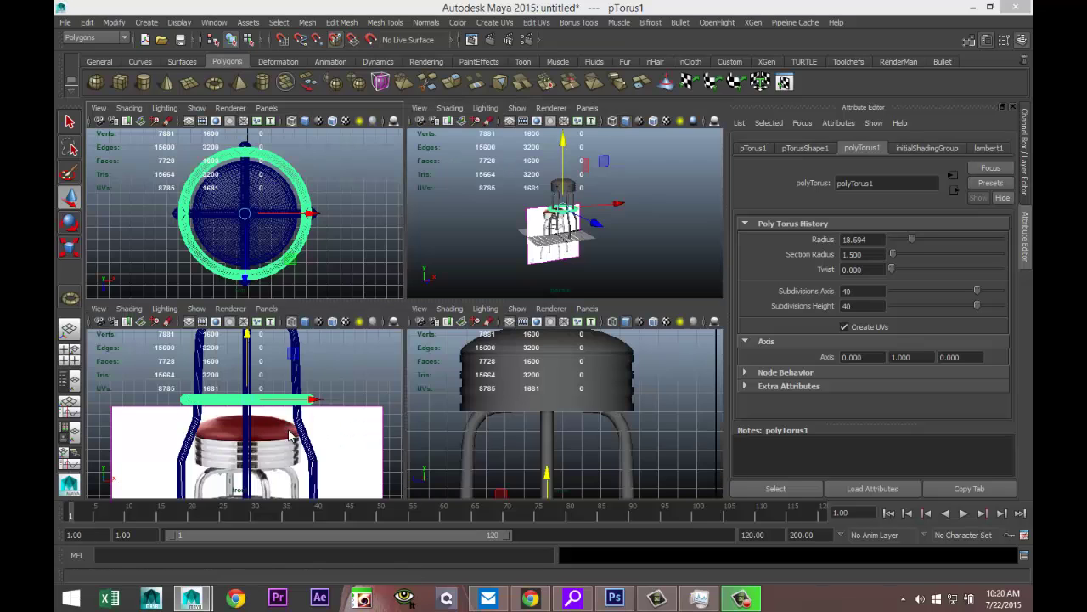
key("space")
left_click_drag(408, 219, 418, 258)
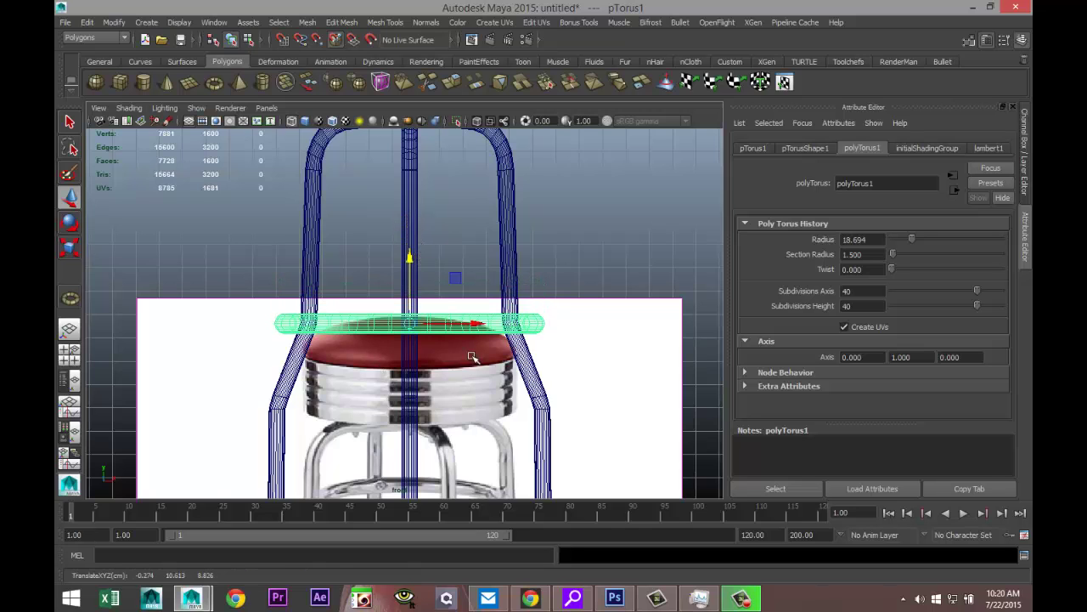
scroll(498, 382, "down", 5)
scroll(408, 328, "up", 5)
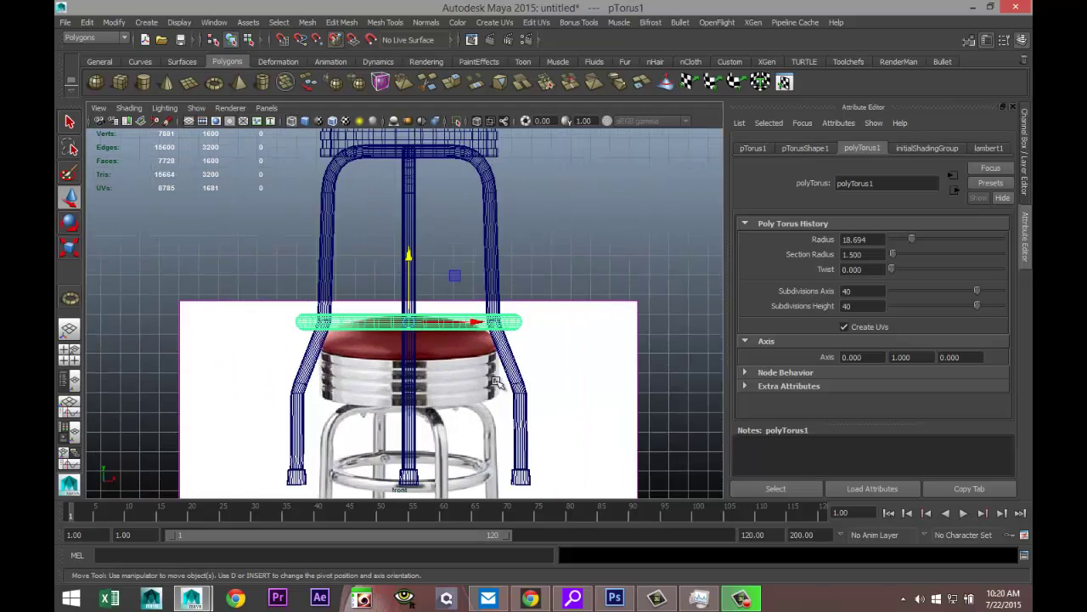
left_click_drag(410, 270, 413, 272)
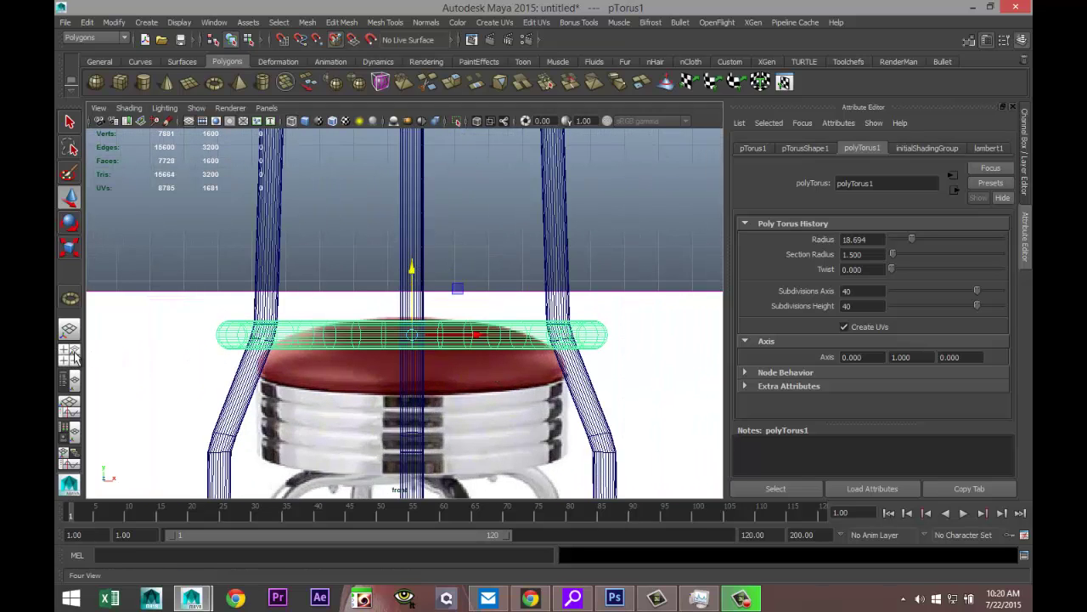
Thin the torus by setting its section radius to 1.2.
key("space")
key("space")
scroll(567, 256, "up", 5)
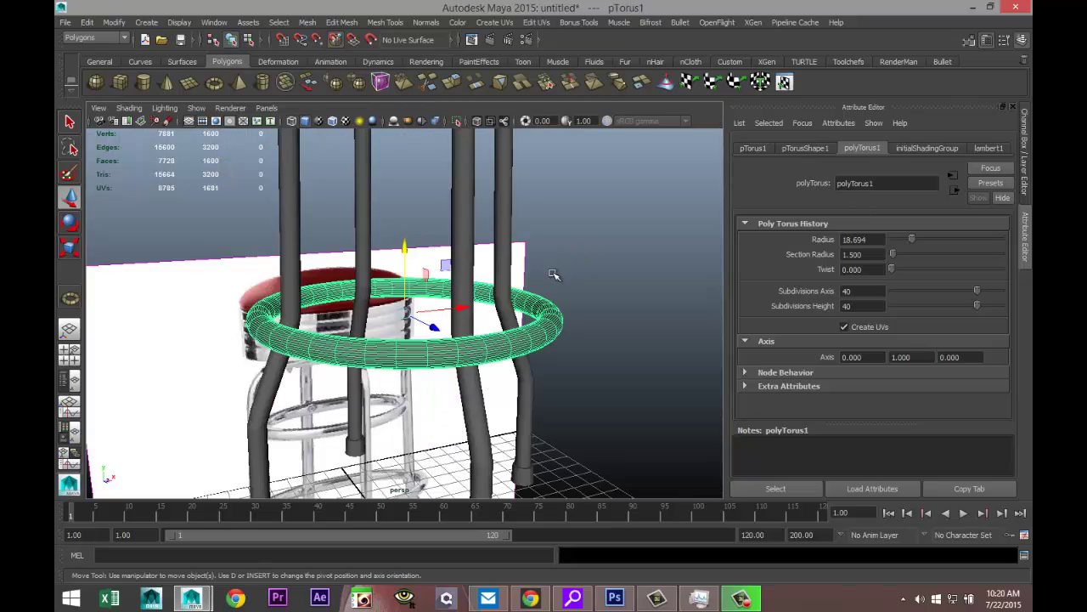
left_click_drag(551, 318, 599, 318, "alt")
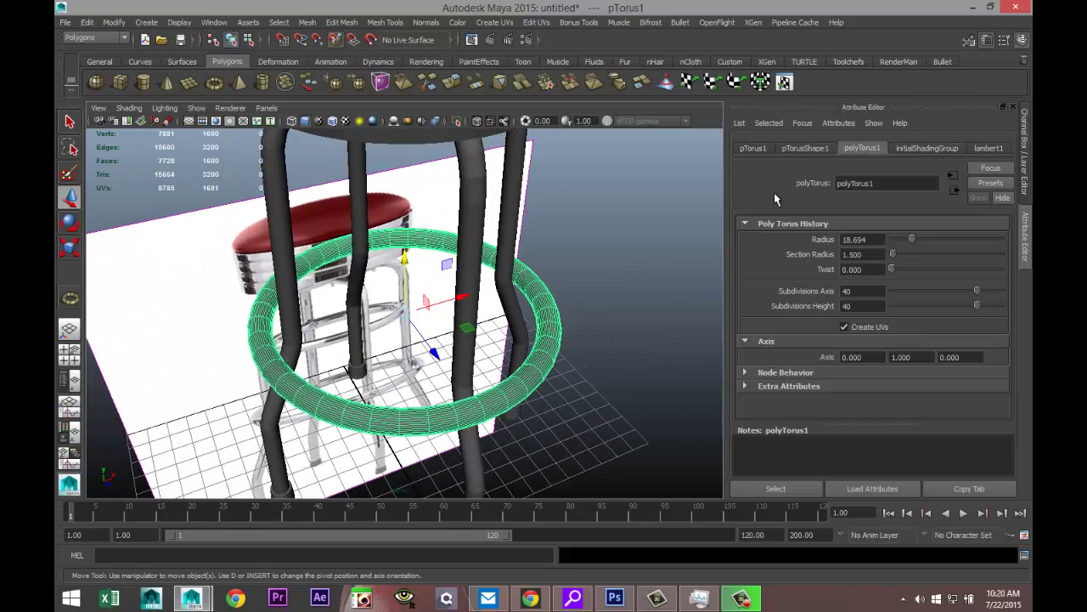
left_click(807, 149)
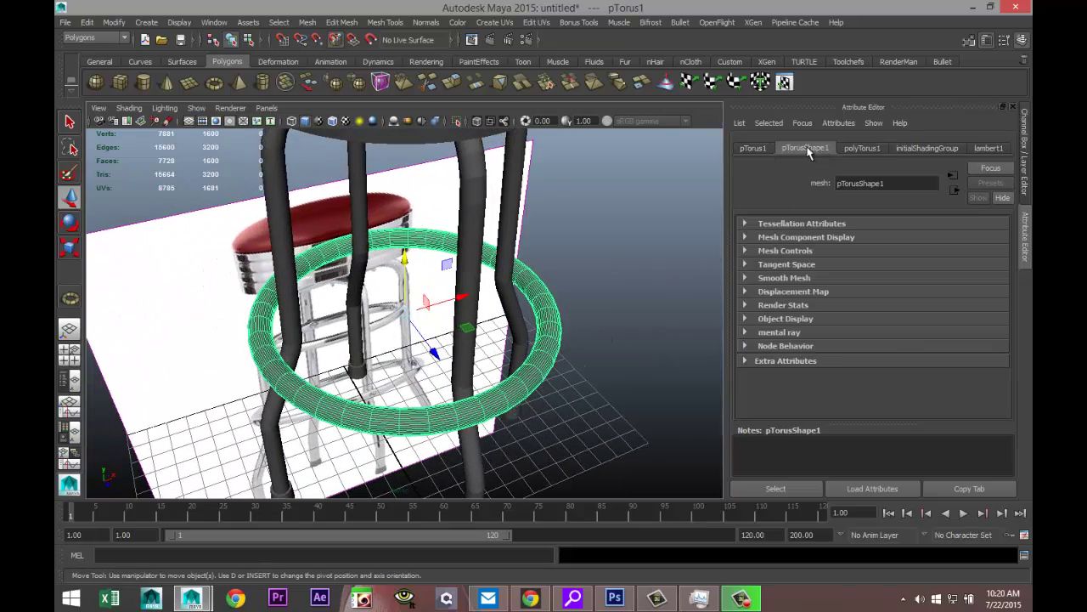
left_click(751, 150)
left_click(870, 149)
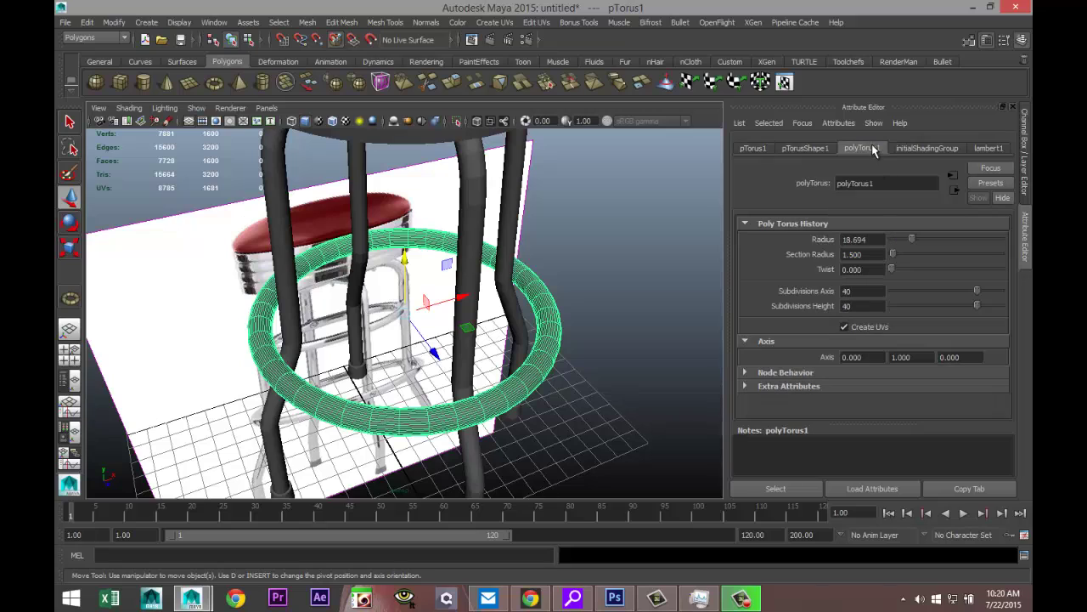
left_click(860, 254)
type("1.2")
key("Return")
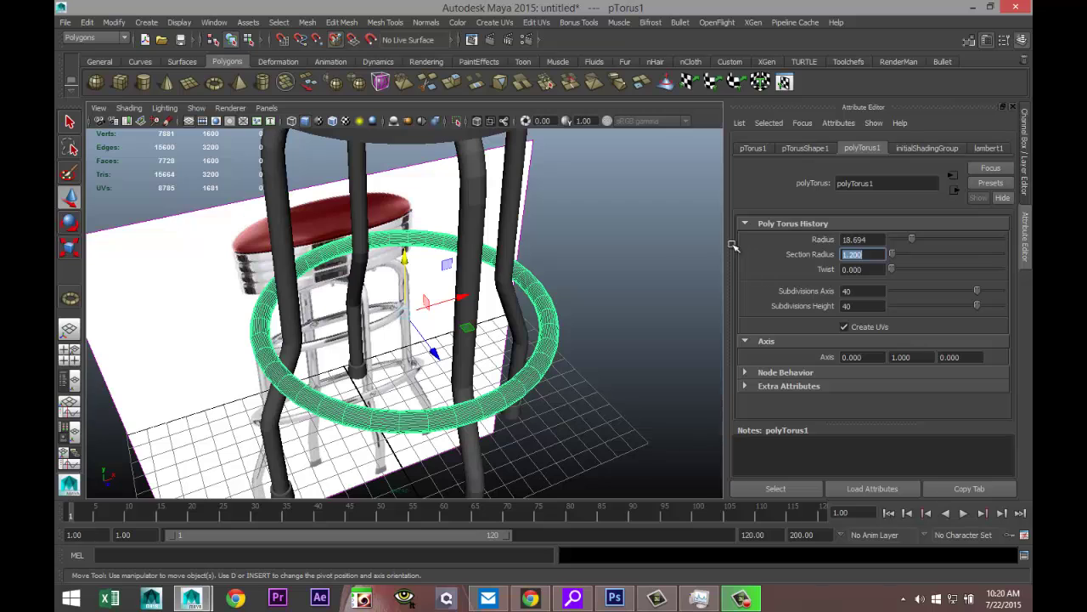
left_click(554, 223)
left_click(552, 334)
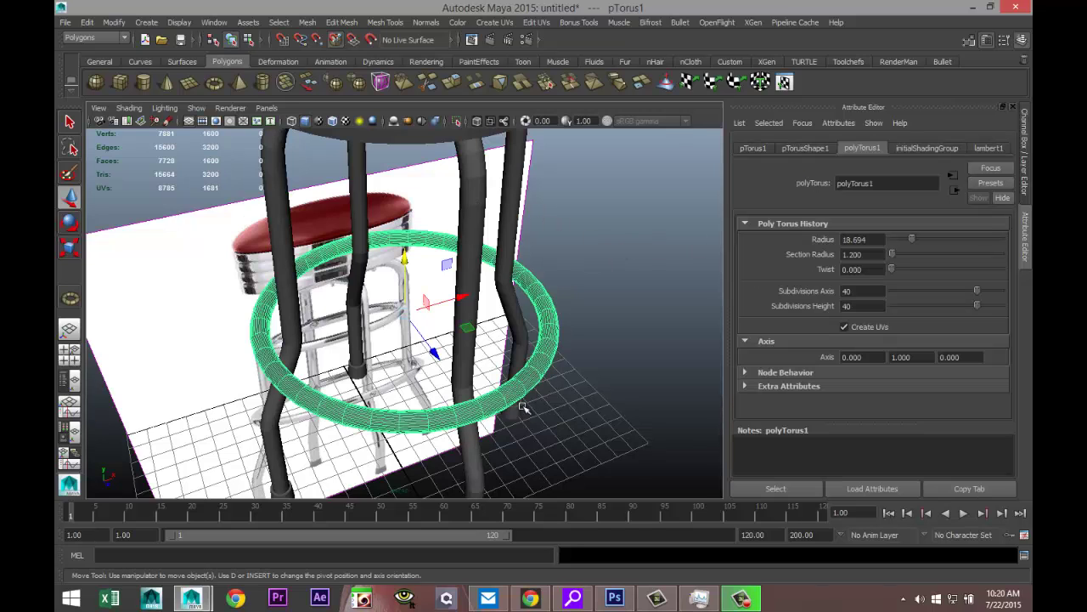
Scale the torus down uniformly to fit the ring closely against the four legs.
key("r")
left_click_drag(404, 314, 382, 318)
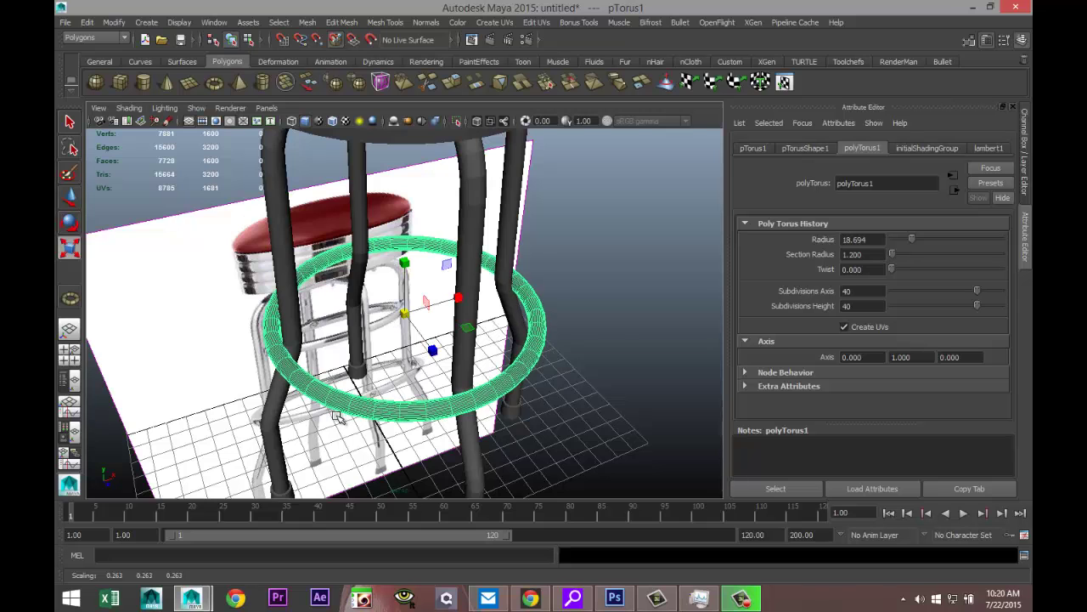
left_click_drag(340, 419, 316, 349, "alt")
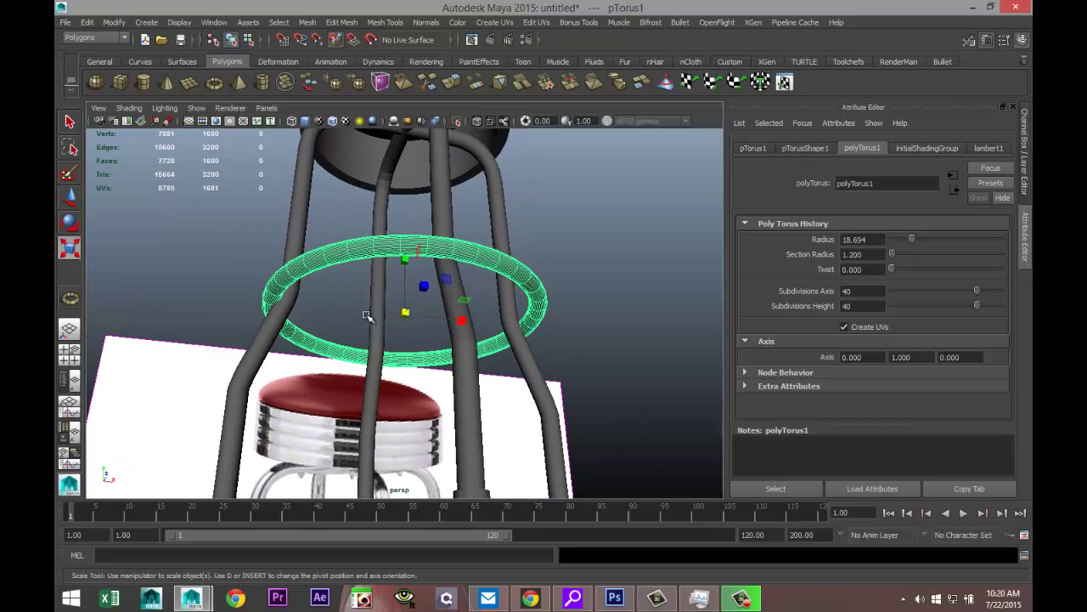
left_click_drag(406, 314, 338, 392)
Duplicate the ring and raise the copy along Y to about 15.6, between the lower ring and the seat.
scroll(338, 393, "down", 3)
right_click_drag(467, 418, 485, 456, "alt")
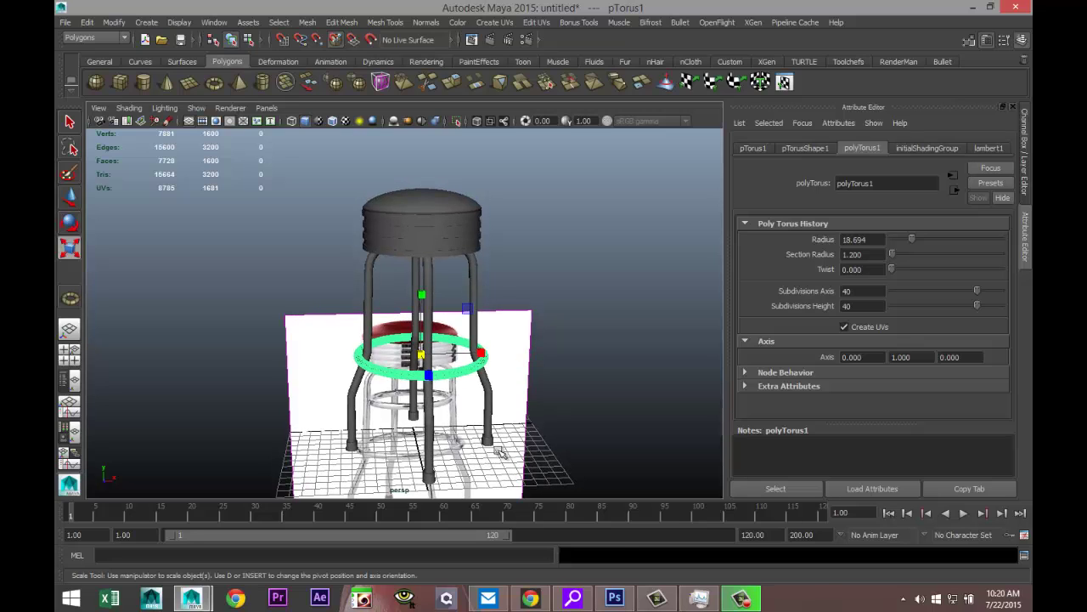
key("ctrl+d")
key("w")
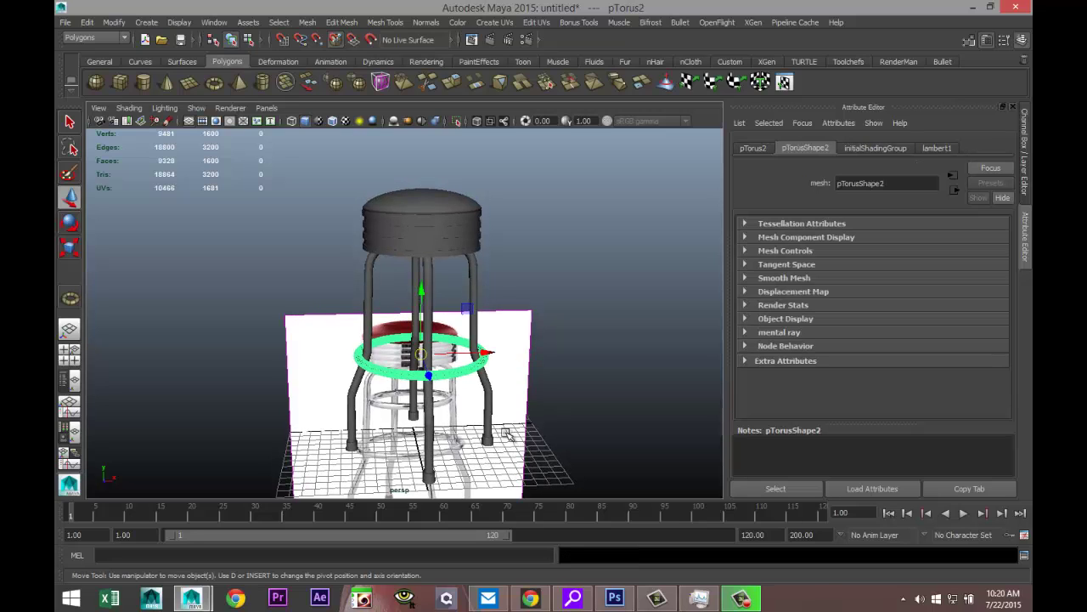
left_click_drag(422, 288, 428, 218)
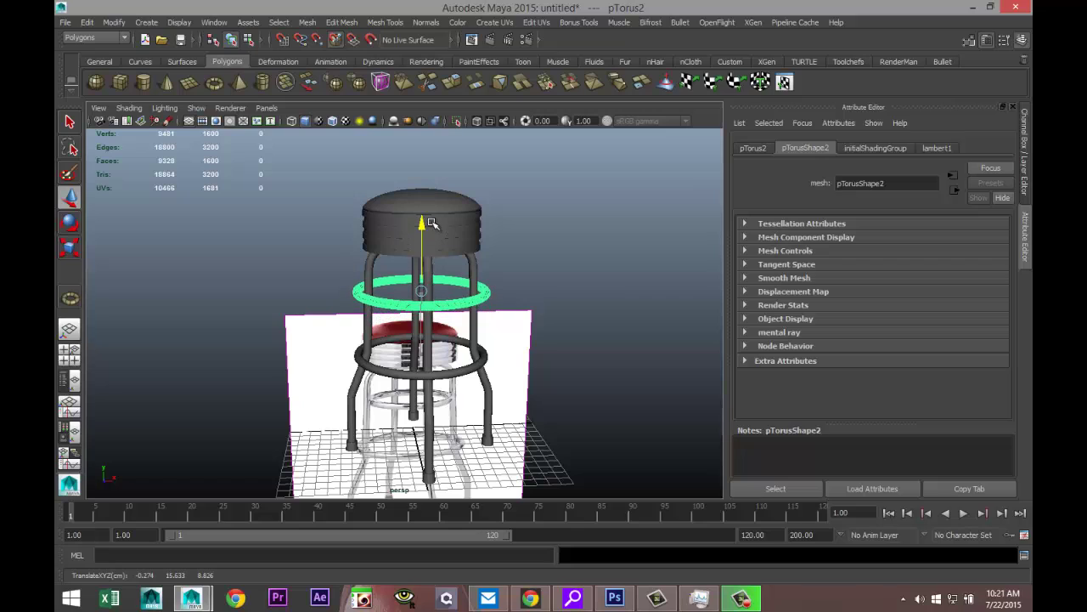
Scale the upper ring down uniformly to about 0.193 so it fits inside the legs.
key("r")
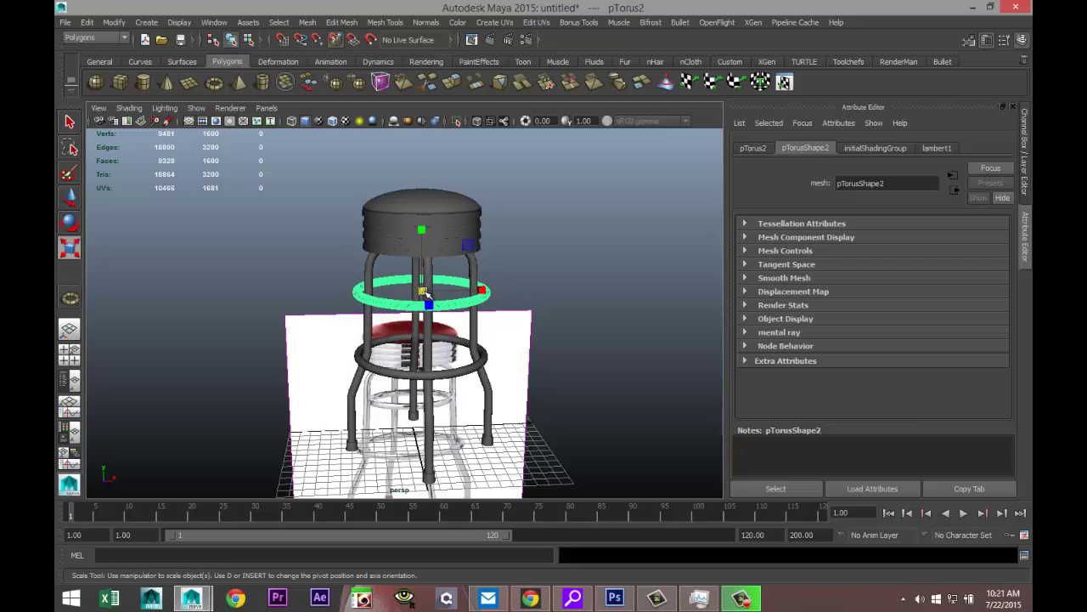
left_click_drag(426, 293, 395, 295)
key("f")
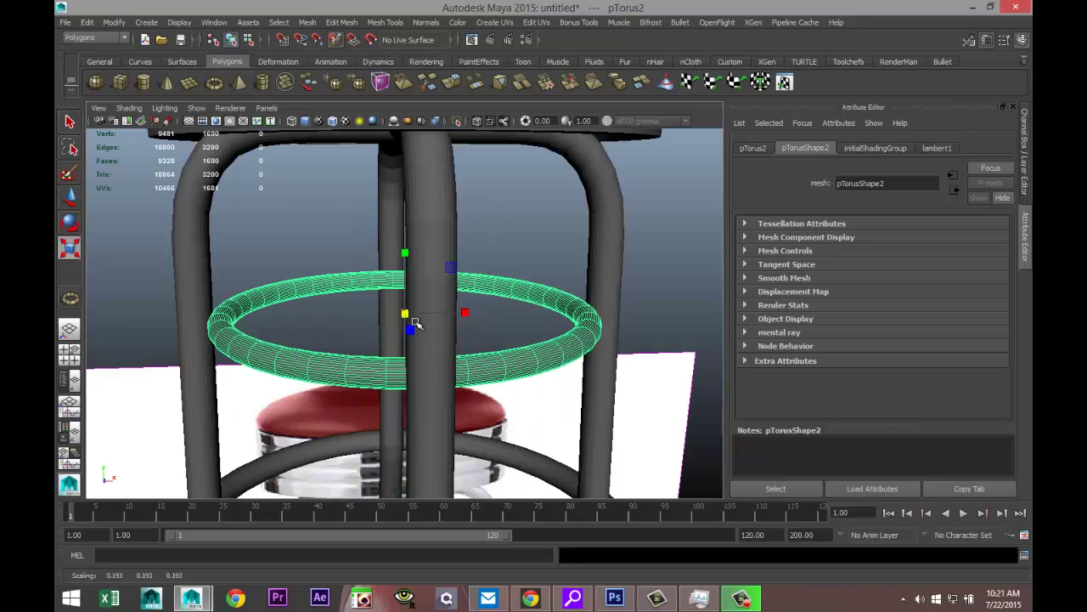
left_click_drag(360, 375, 399, 358, "alt")
scroll(400, 360, "down", 9)
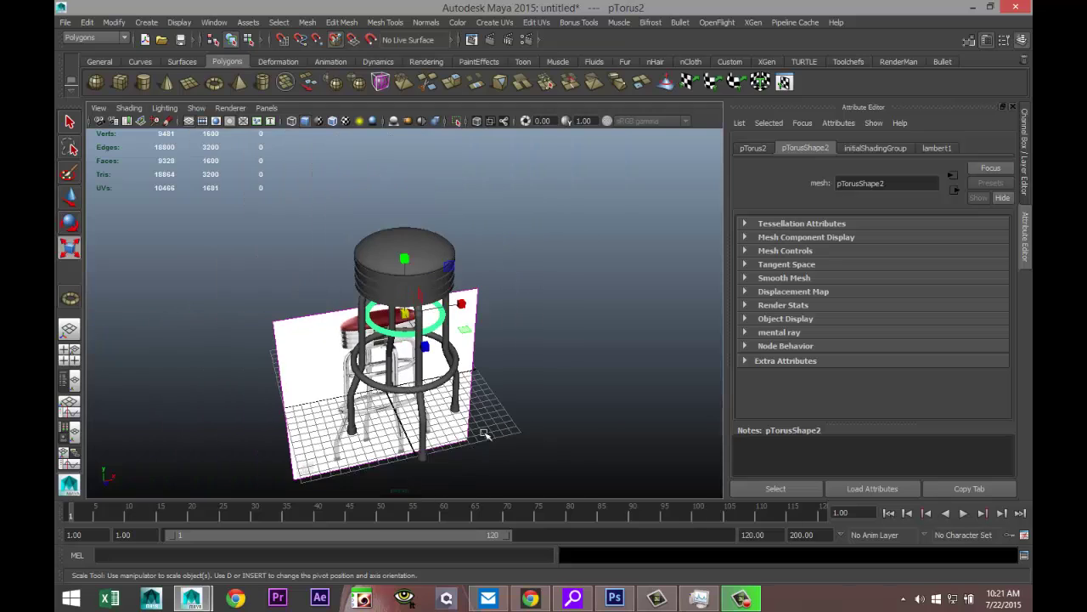
left_click_drag(550, 450, 490, 424, "alt")
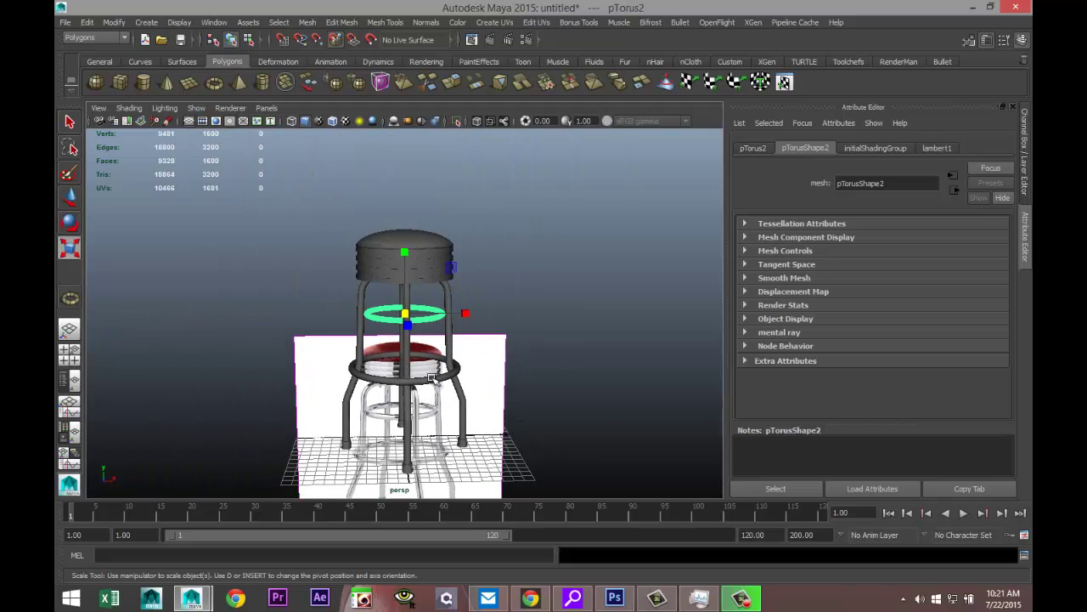
Smooth the mesh of both support rings and the combined legs together.
left_click(431, 378, "shift")
left_click(410, 430, "shift")
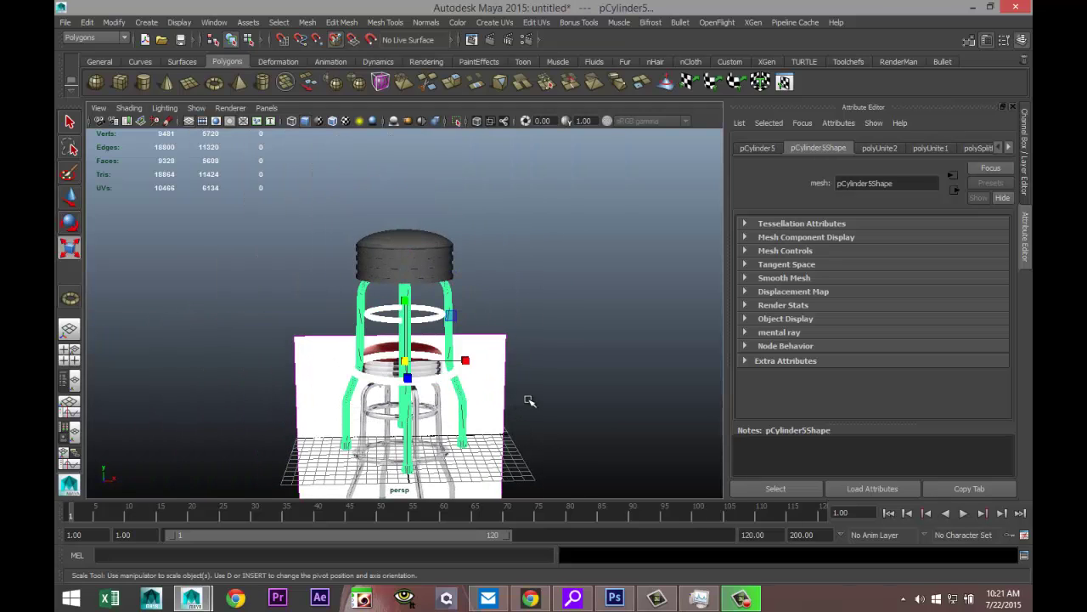
left_click(307, 22)
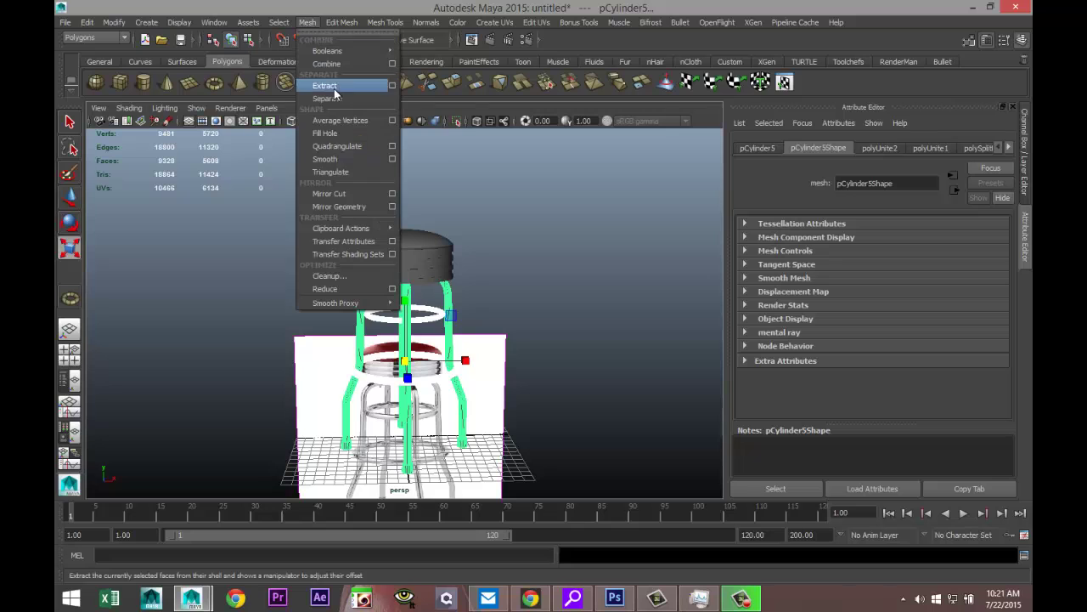
left_click(333, 159)
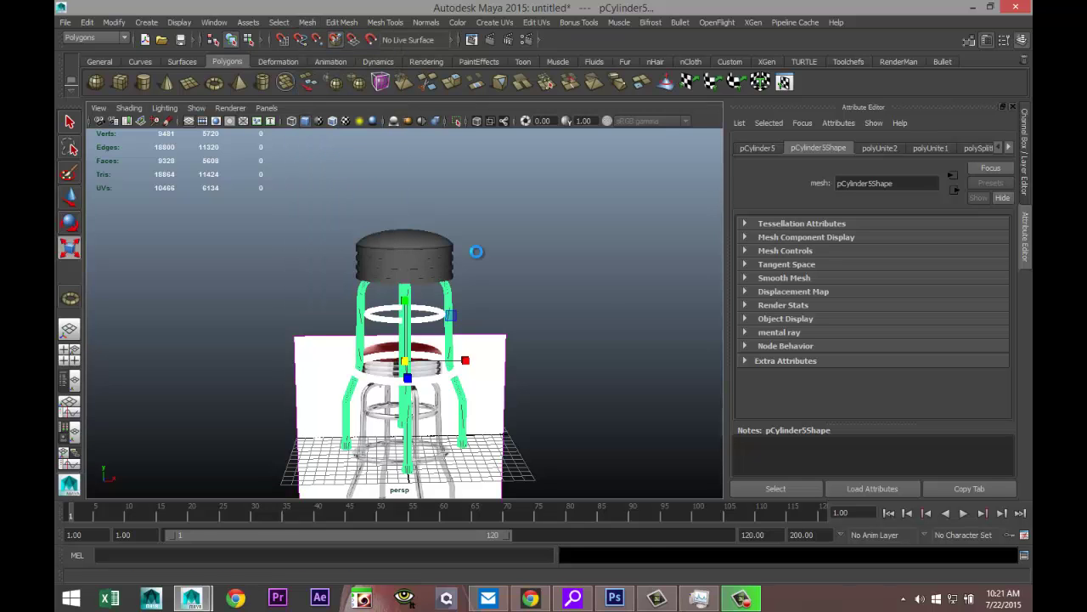
left_click(586, 297)
Delete the reference image plane behind the stool.
left_click_drag(563, 352, 524, 378, "alt")
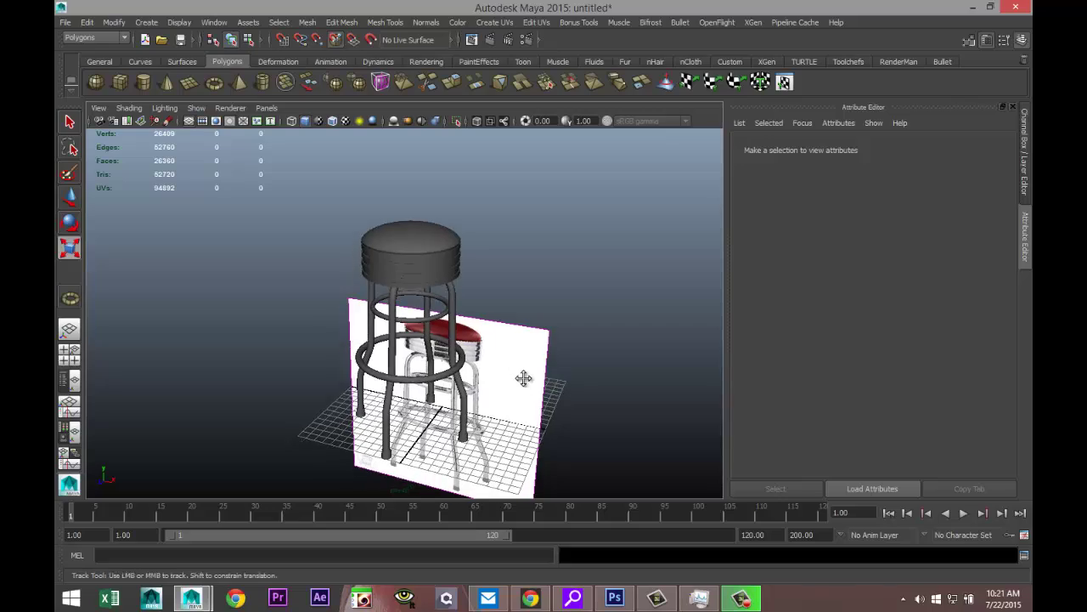
middle_click_drag(524, 378, 496, 213, "alt")
scroll(451, 265, "up", 8)
middle_click_drag(428, 298, 480, 391, "alt")
scroll(484, 391, "down", 10)
left_click_drag(621, 333, 643, 317, "alt")
middle_click_drag(621, 335, 631, 420, "alt")
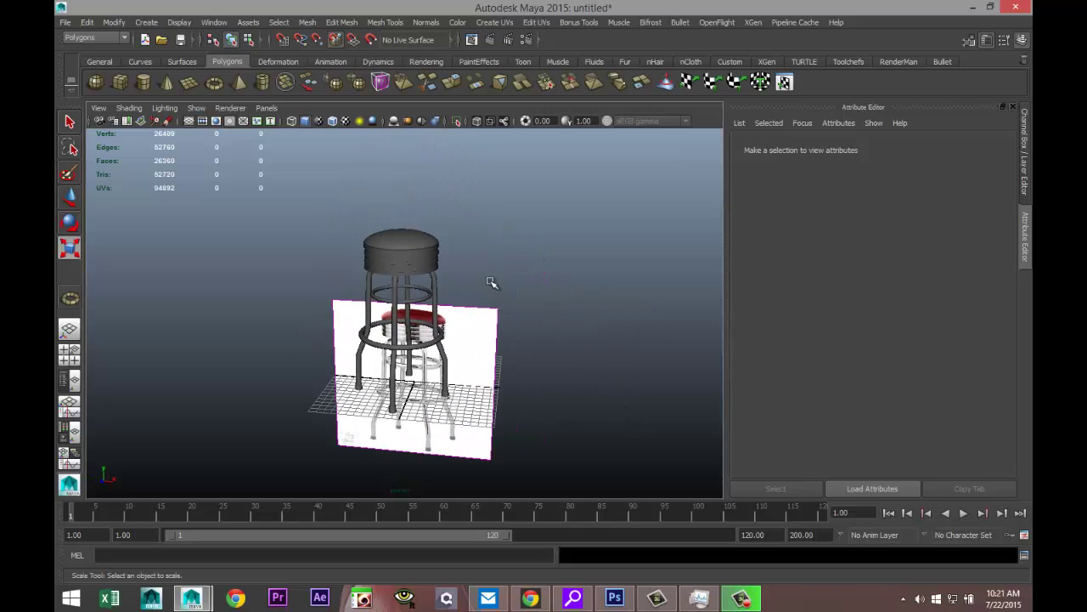
left_click(491, 318)
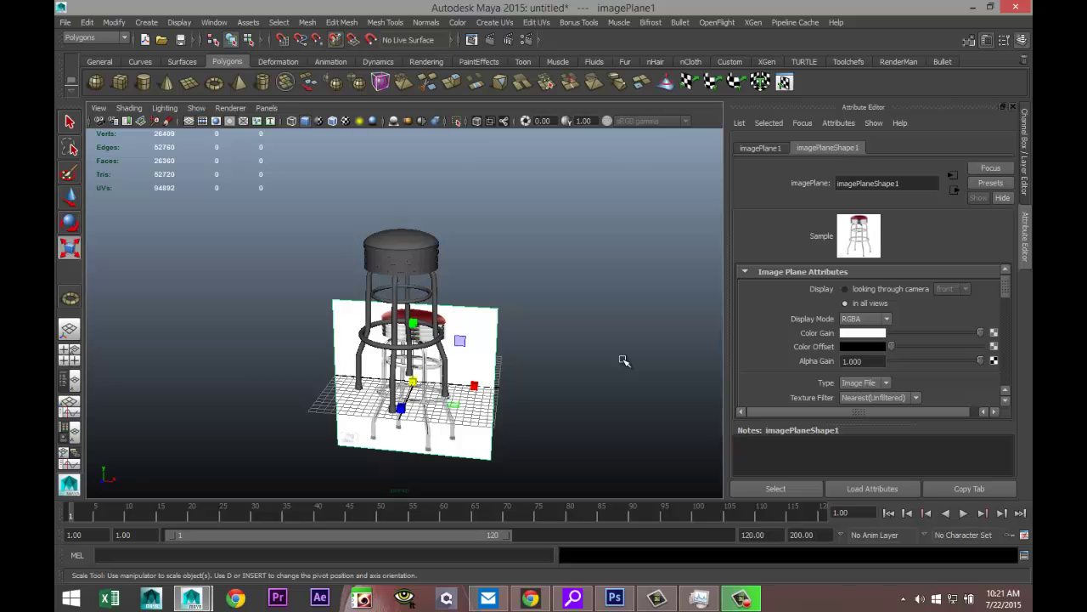
key("Delete")
Assign a new mia_material_x material to the legs, seat and both support rings together.
scroll(584, 342, "up", 6)
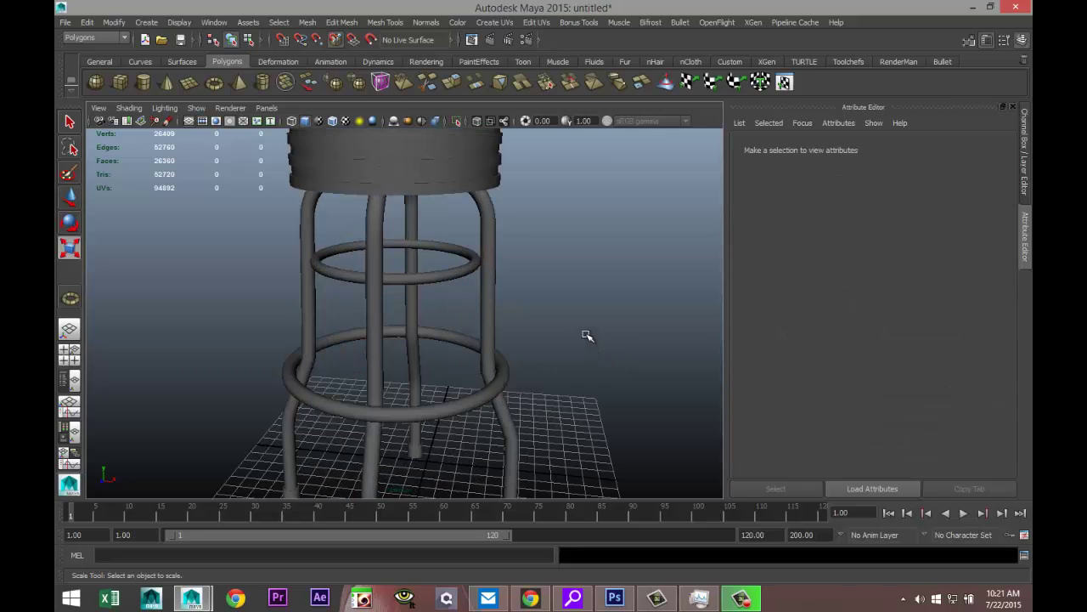
left_click(371, 255)
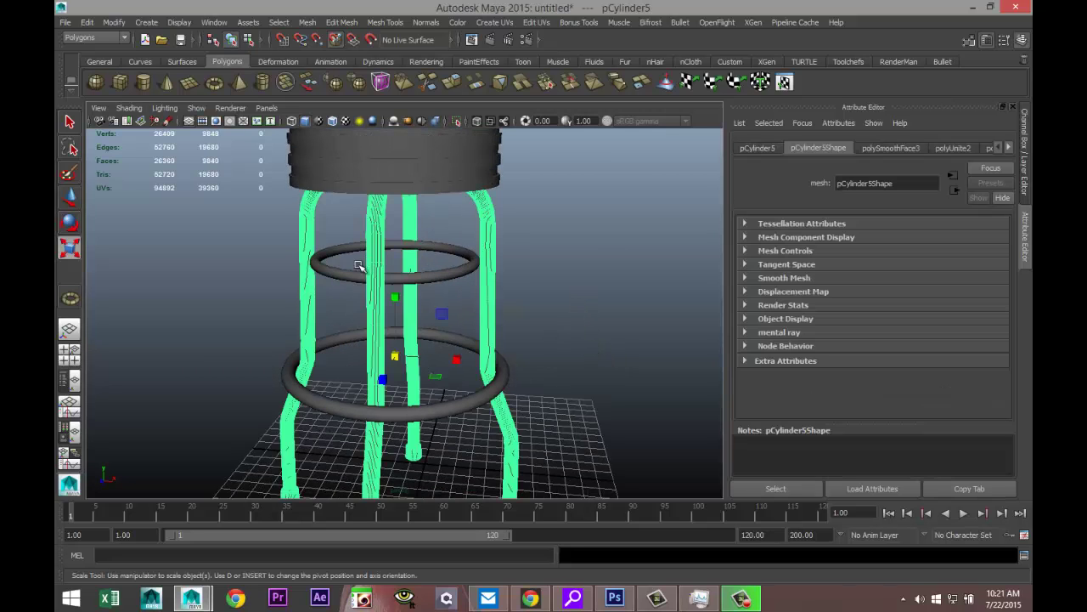
left_click(429, 170, "shift")
left_click(429, 280, "shift")
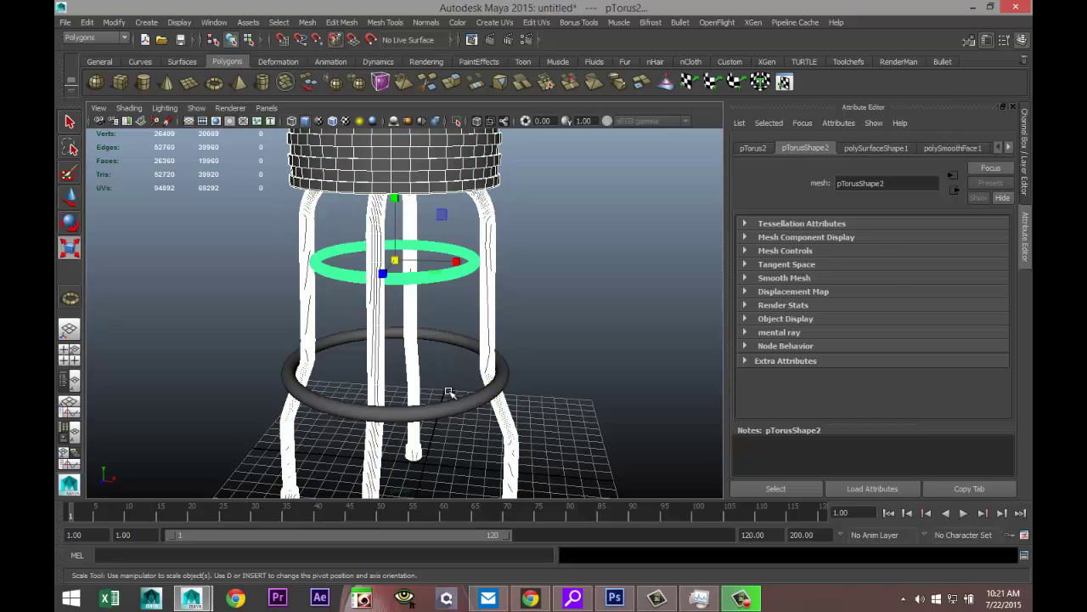
left_click(452, 410, "shift")
scroll(445, 404, "down", 5)
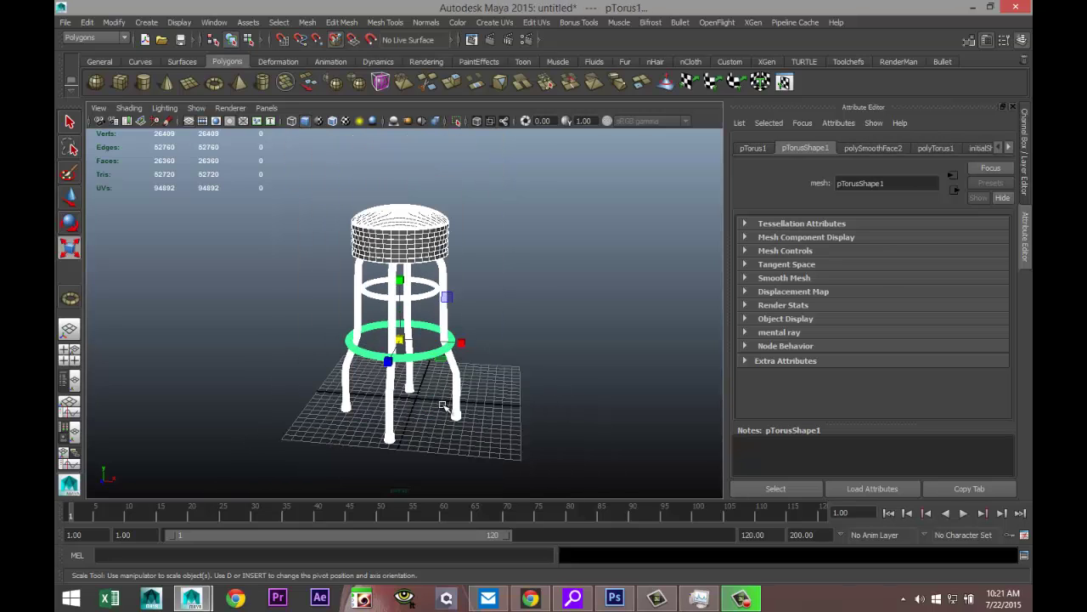
right_click_drag(418, 245, 444, 517)
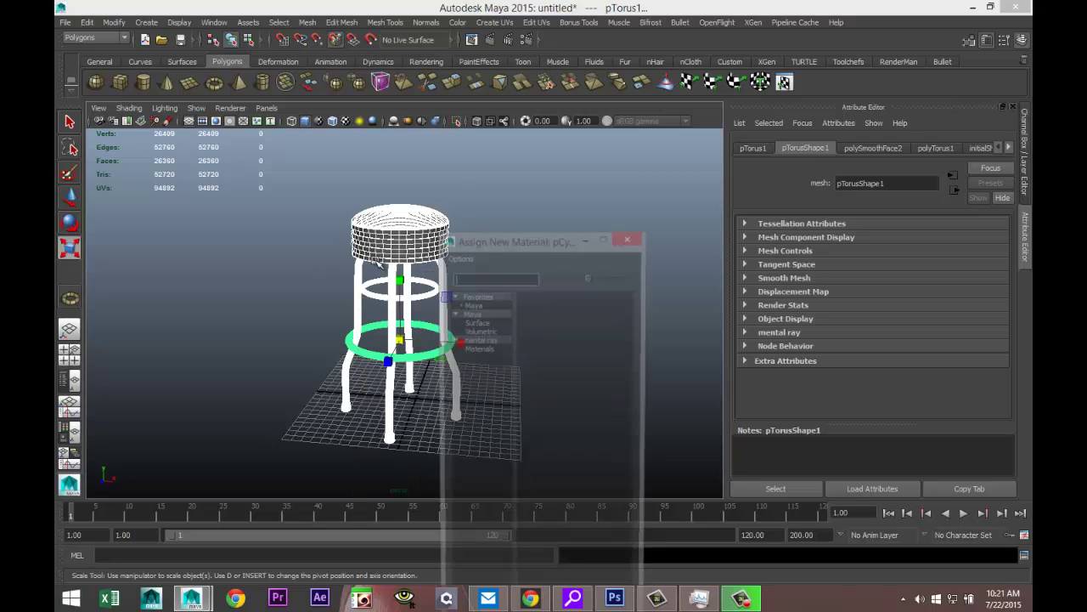
type("mia")
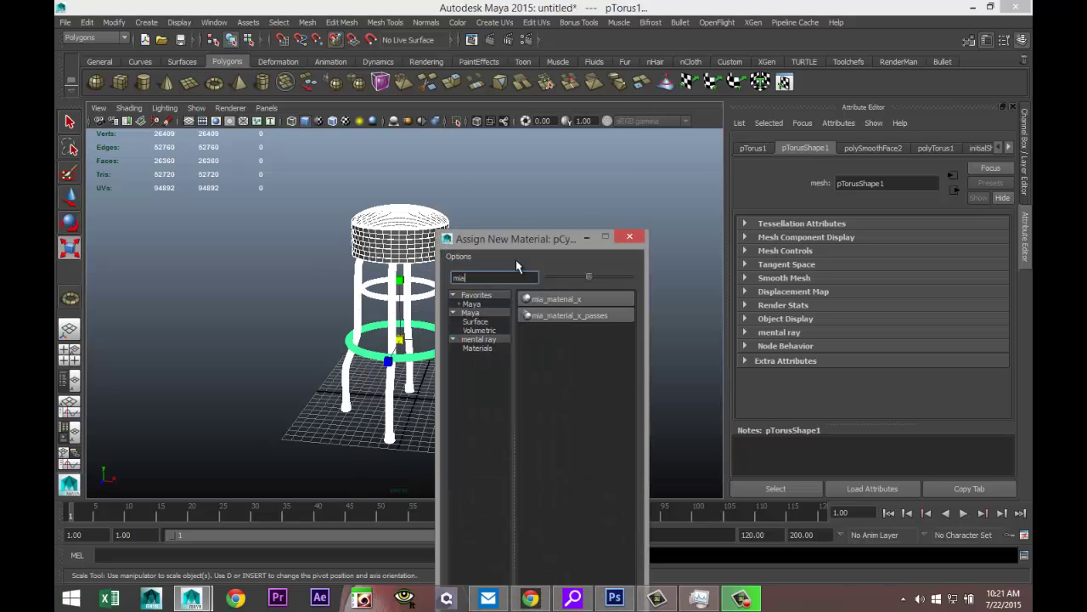
left_click(554, 299)
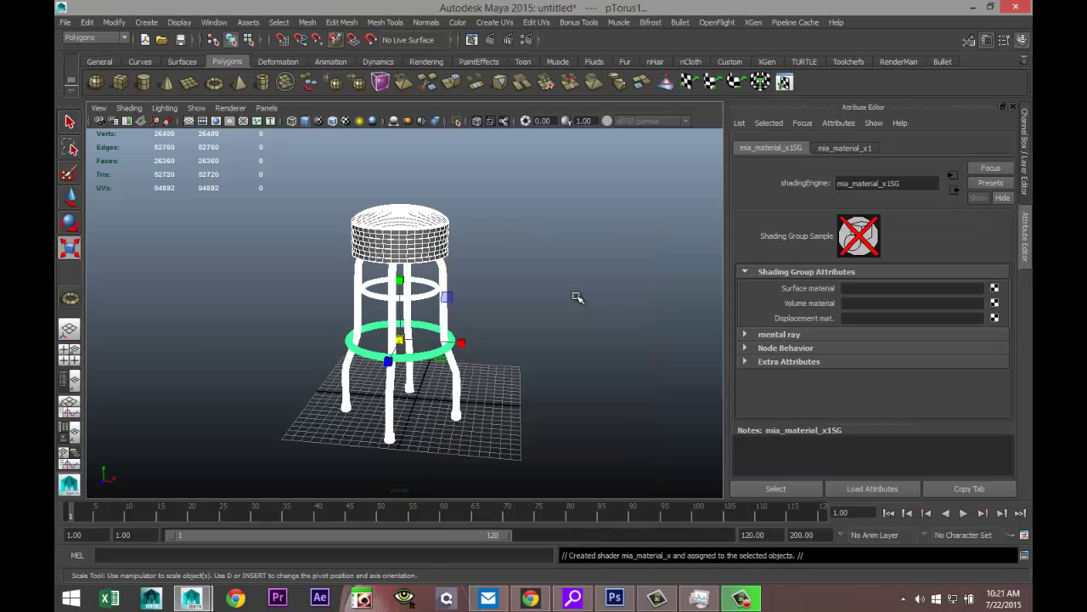
Apply the Chrome preset to the stool's new material, replacing its settings.
left_click(861, 154)
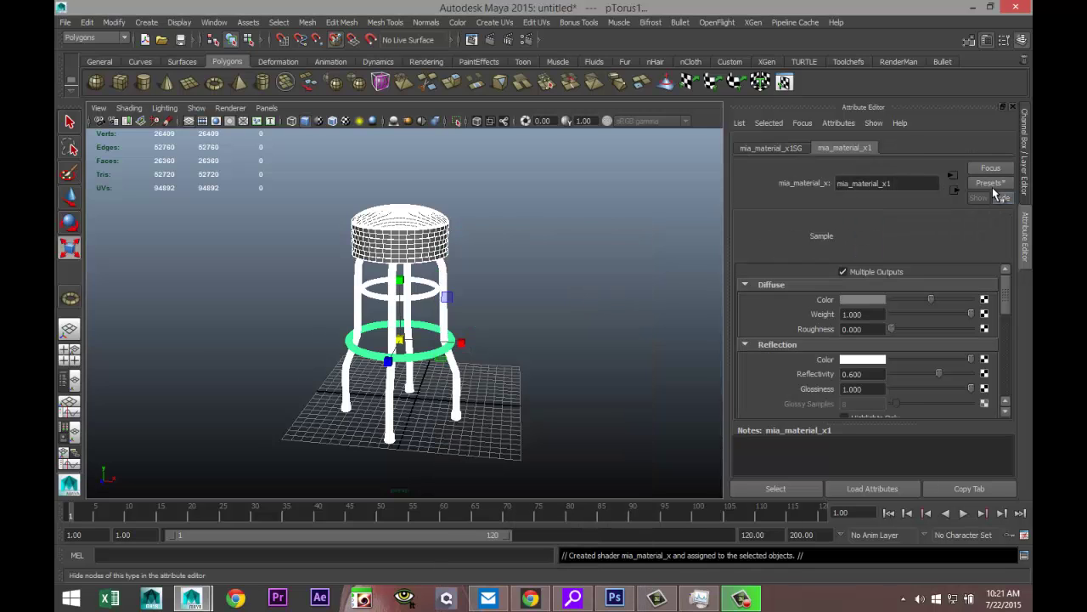
left_click(991, 183)
mouse_move(949, 226)
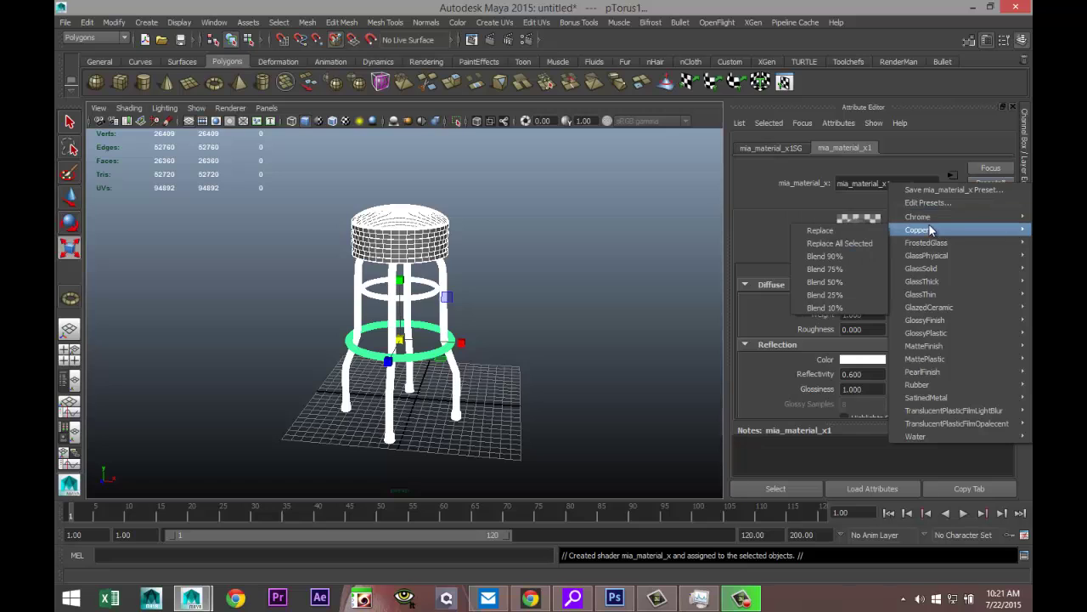
left_click(820, 219)
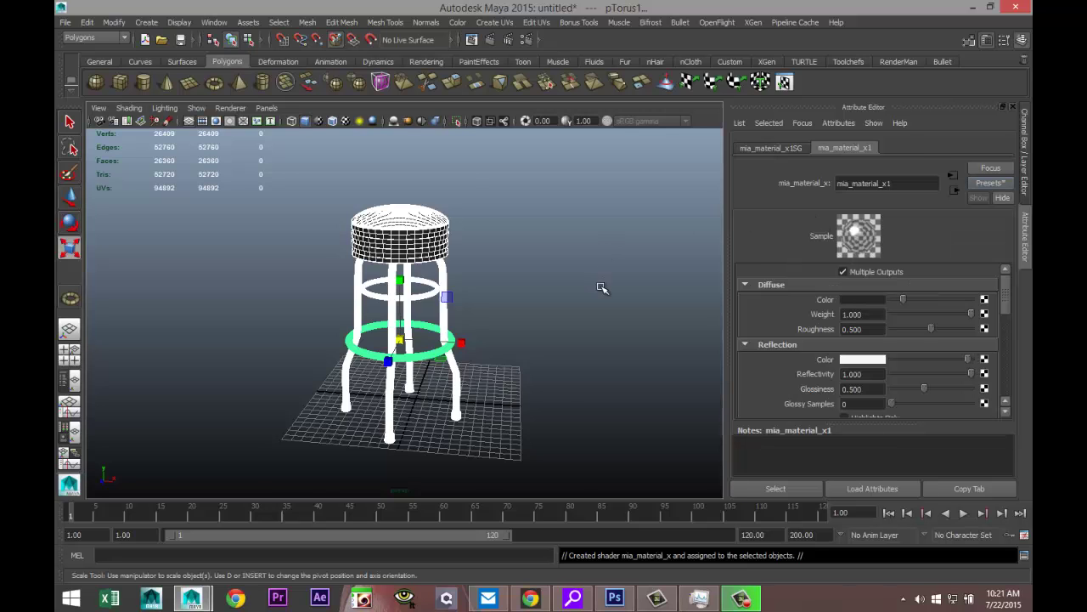
Select the faces of the foot caps at the lower ends of all the legs in the front view.
scroll(604, 290, "up", 3)
middle_click_drag(488, 315, 510, 185, "alt")
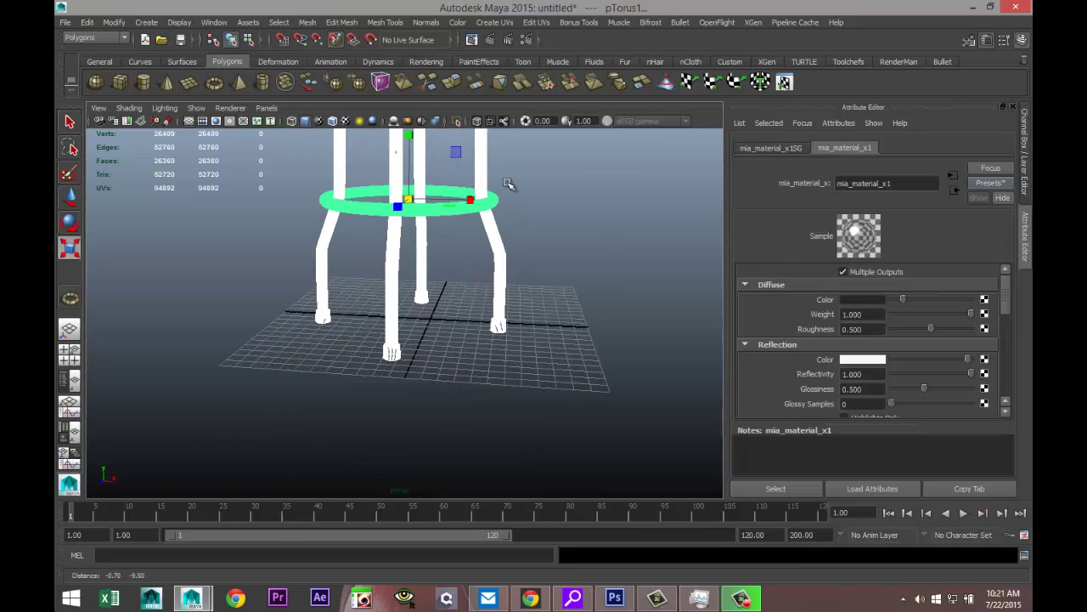
scroll(477, 322, "up", 6)
middle_click_drag(476, 372, 476, 295, "alt")
left_click_drag(456, 398, 481, 375, "alt")
left_click(371, 371)
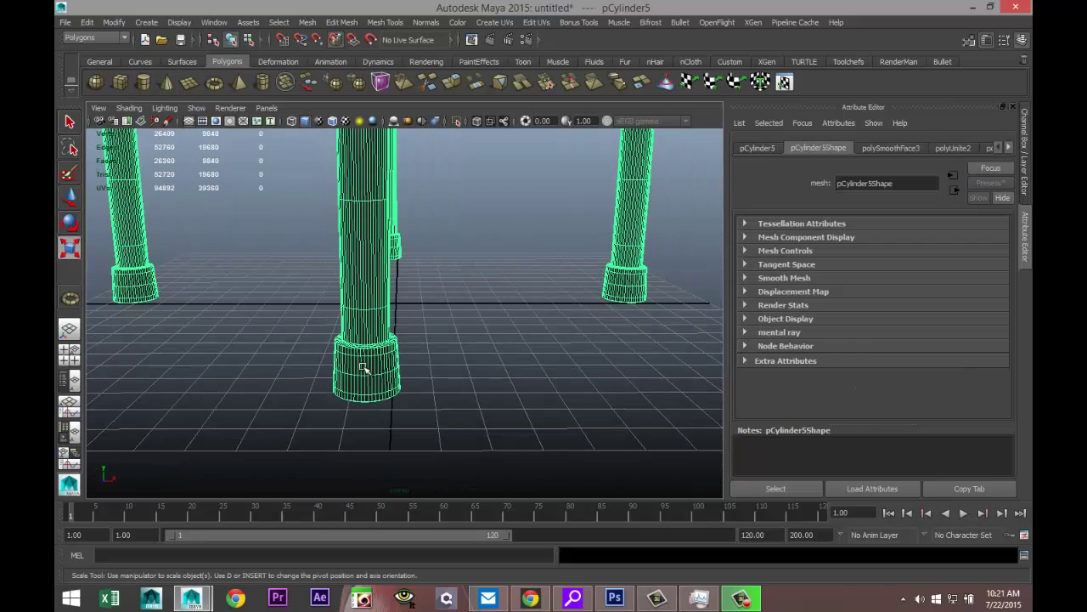
left_click(69, 354)
key("space")
scroll(315, 429, "down", 3)
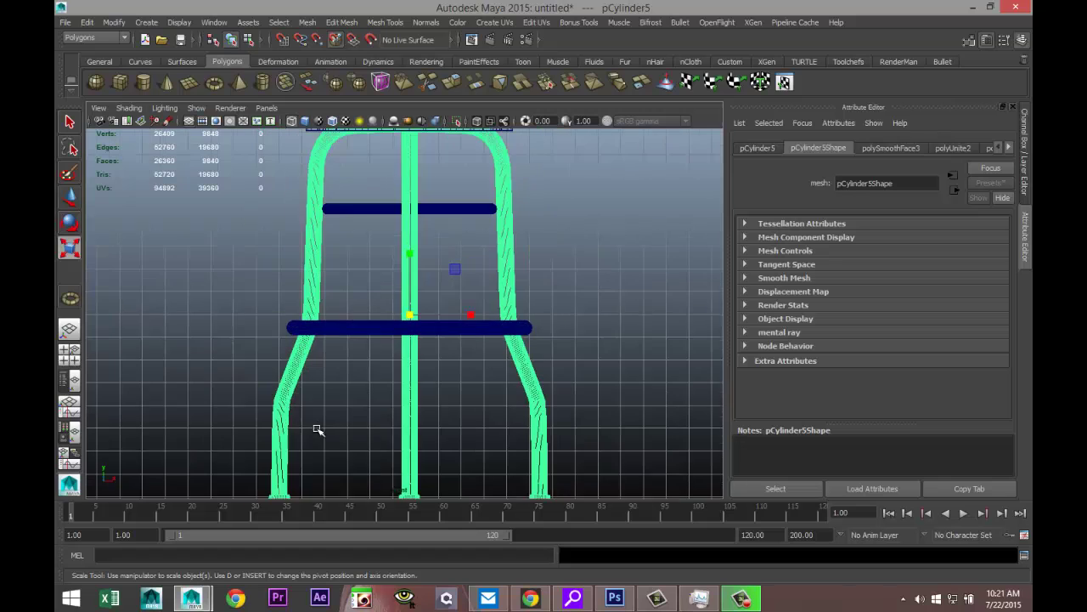
middle_click_drag(413, 420, 413, 292, "alt")
scroll(389, 321, "up", 3)
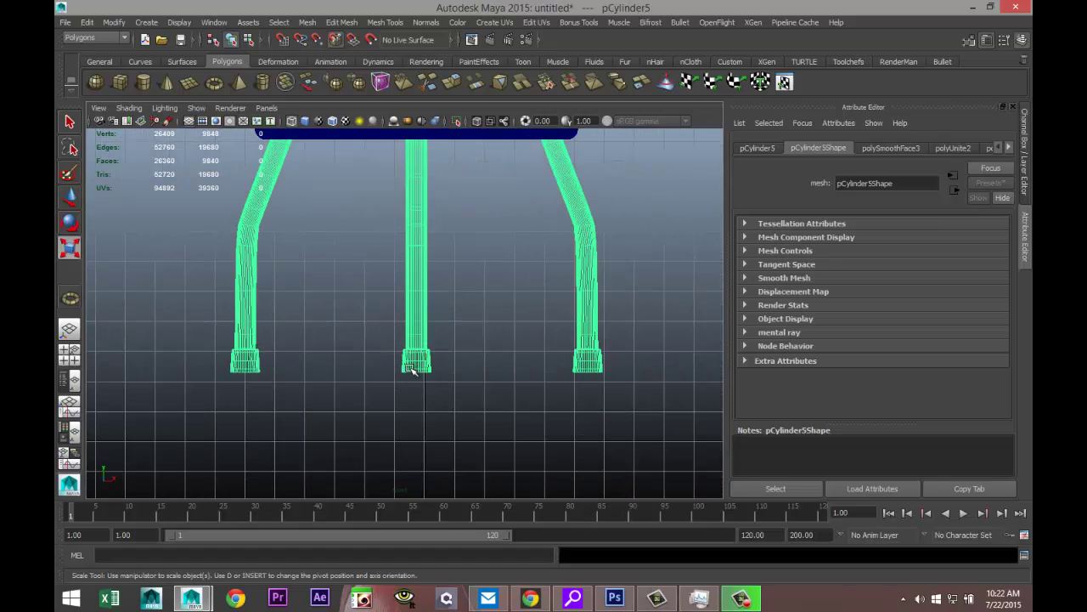
right_click_drag(417, 275, 417, 310)
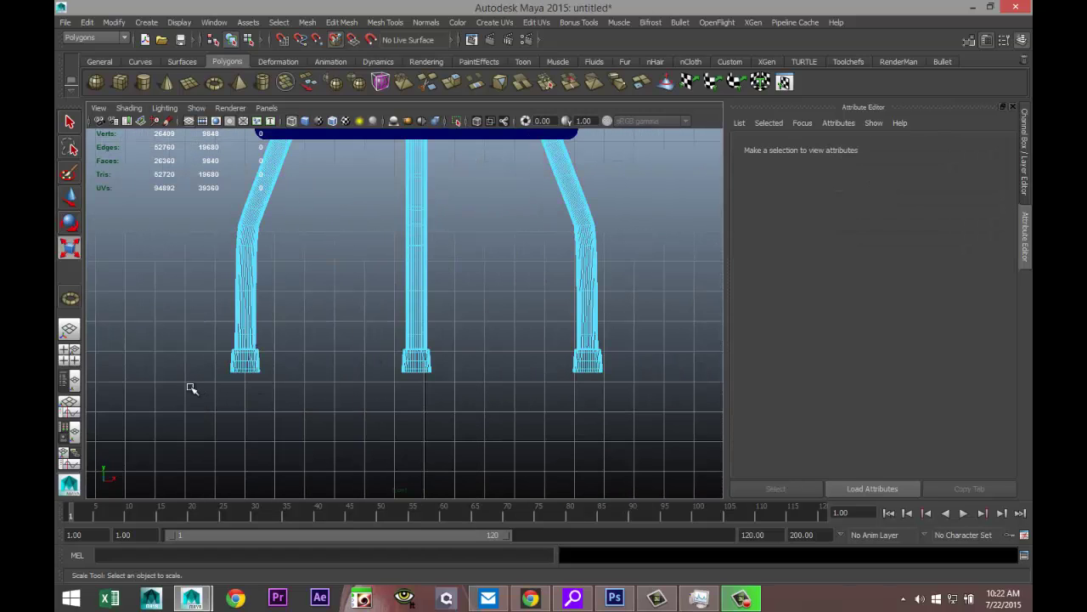
left_click_drag(178, 390, 663, 351)
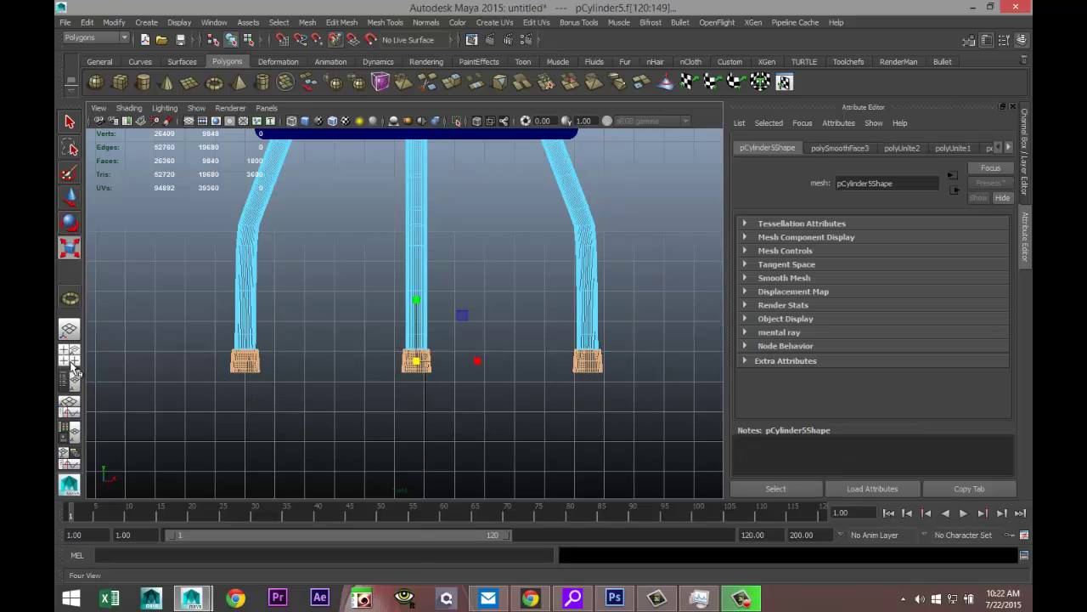
Assign a new mia_material_x material to the selected foot cap faces.
left_click(84, 360)
key("space")
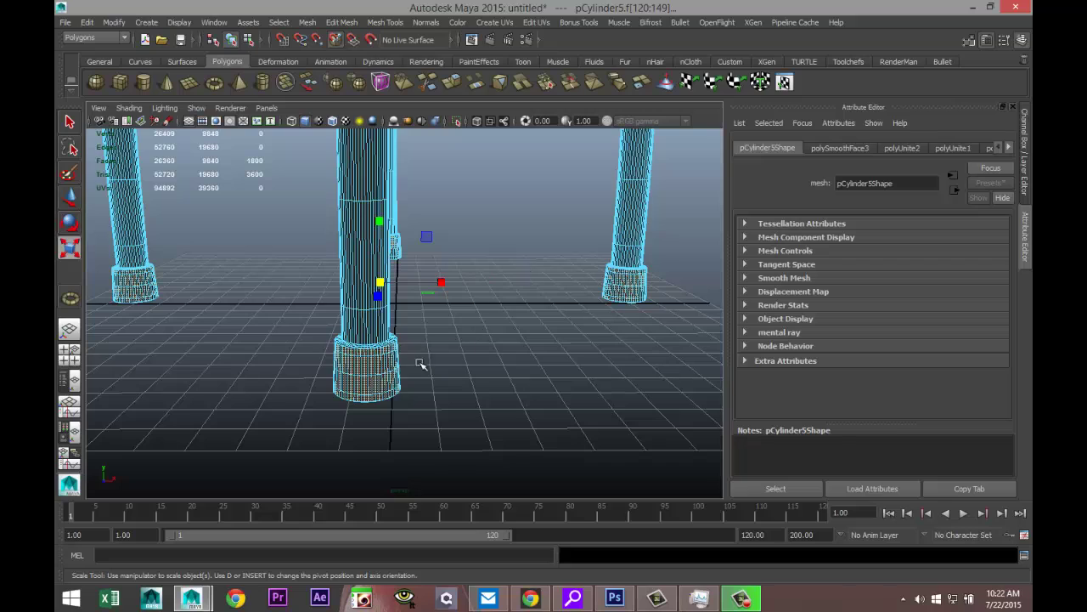
left_click_drag(340, 386, 394, 360, "alt")
right_click_drag(394, 360, 427, 552)
left_click(547, 301)
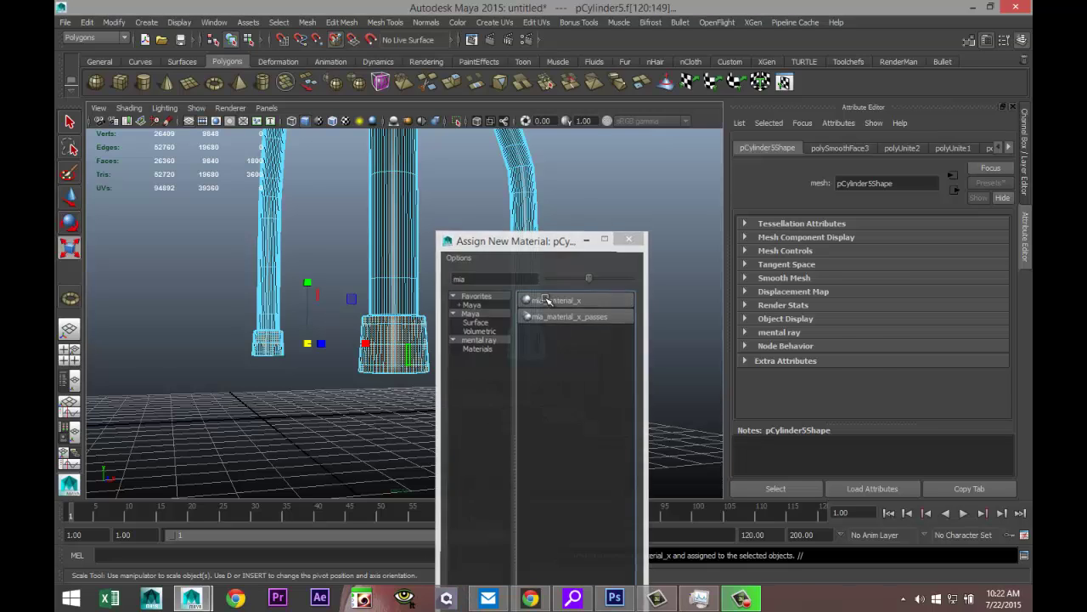
Replace the foot cap material's settings with the Rubber preset and set its diffuse color to a mid-grey swatch.
left_click(986, 182)
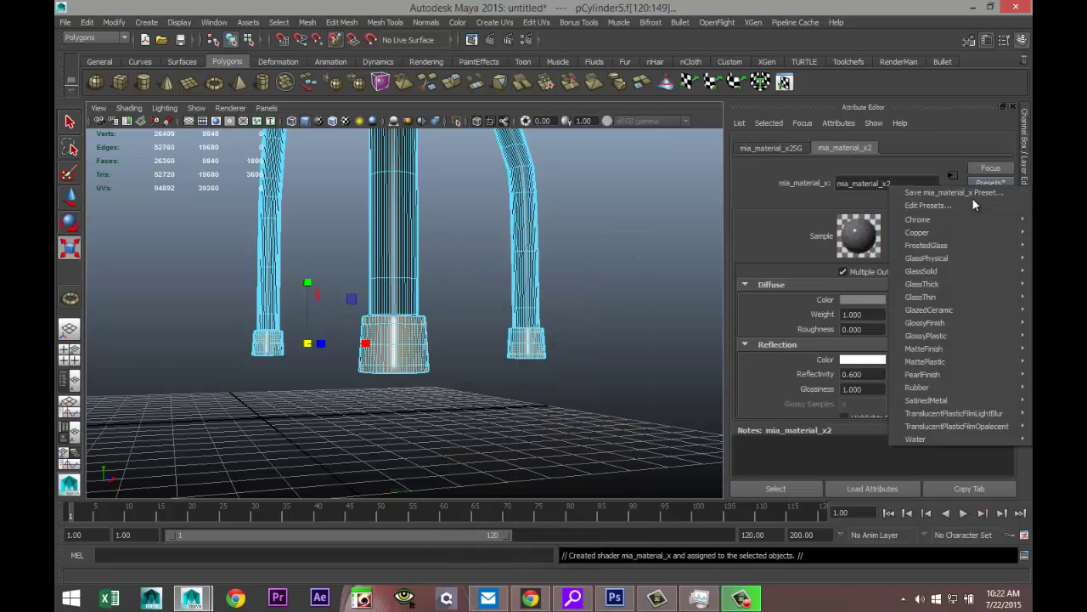
mouse_move(941, 387)
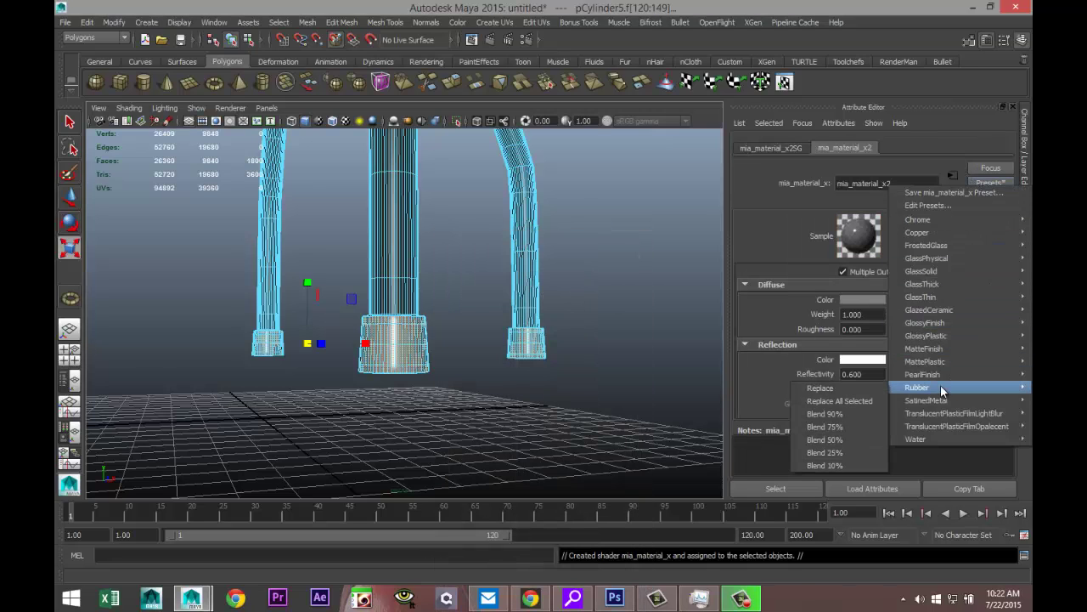
left_click(857, 388)
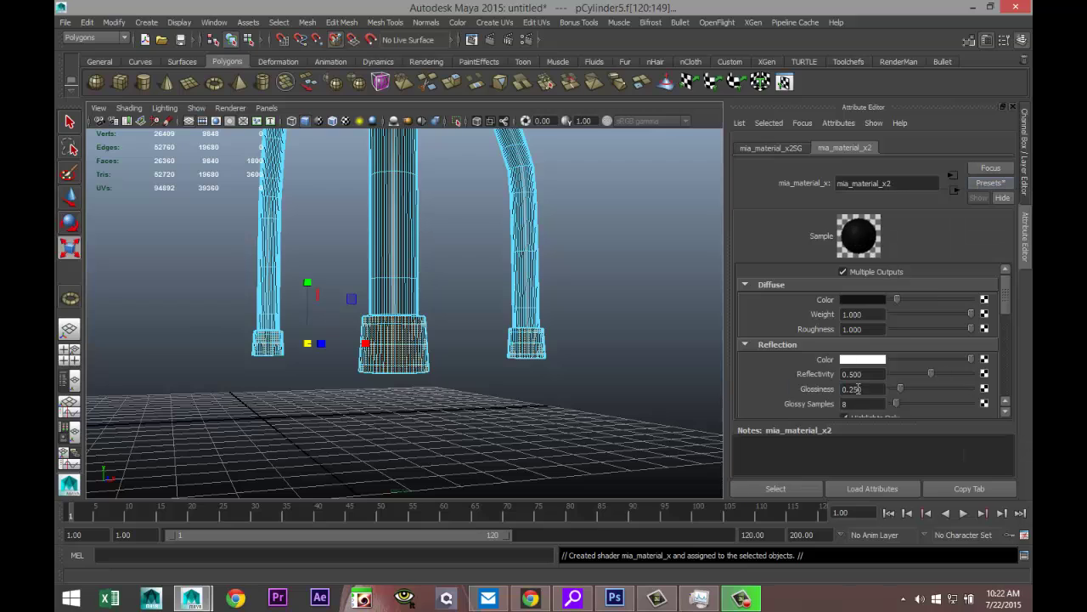
left_click(874, 300)
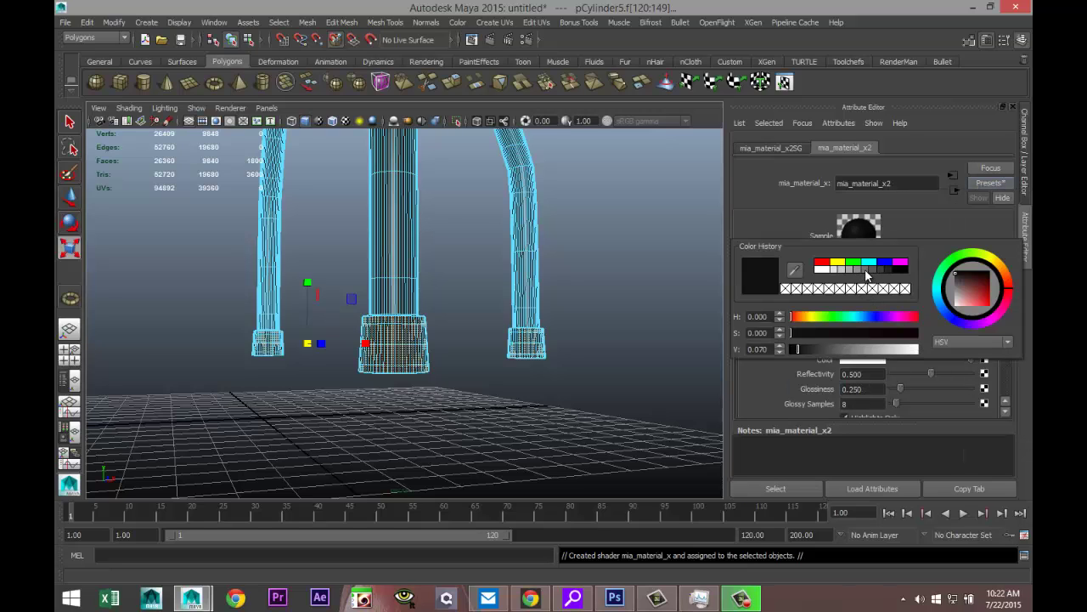
left_click(864, 270)
left_click(592, 399)
scroll(589, 391, "down", 10)
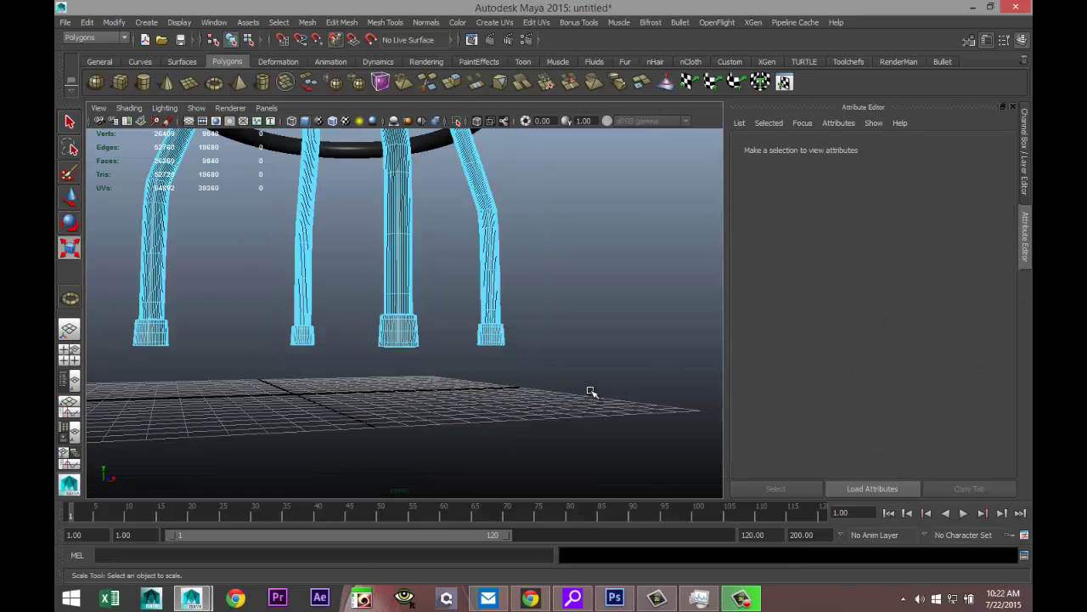
left_click_drag(547, 329, 548, 390, "alt")
scroll(539, 396, "up", 5)
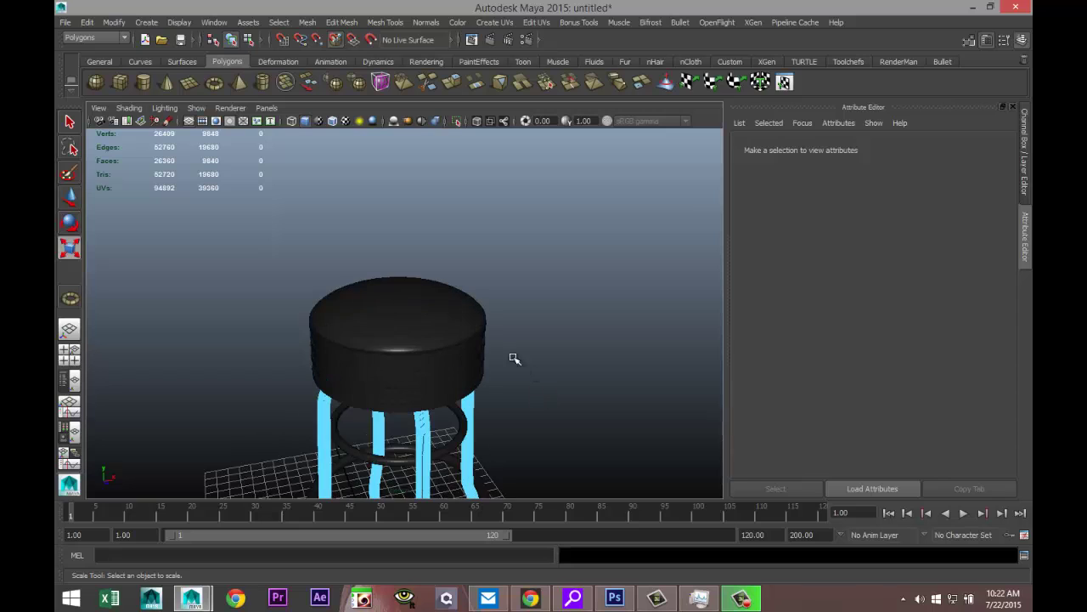
left_click(444, 323)
right_click_drag(418, 293, 498, 291)
left_click(443, 314)
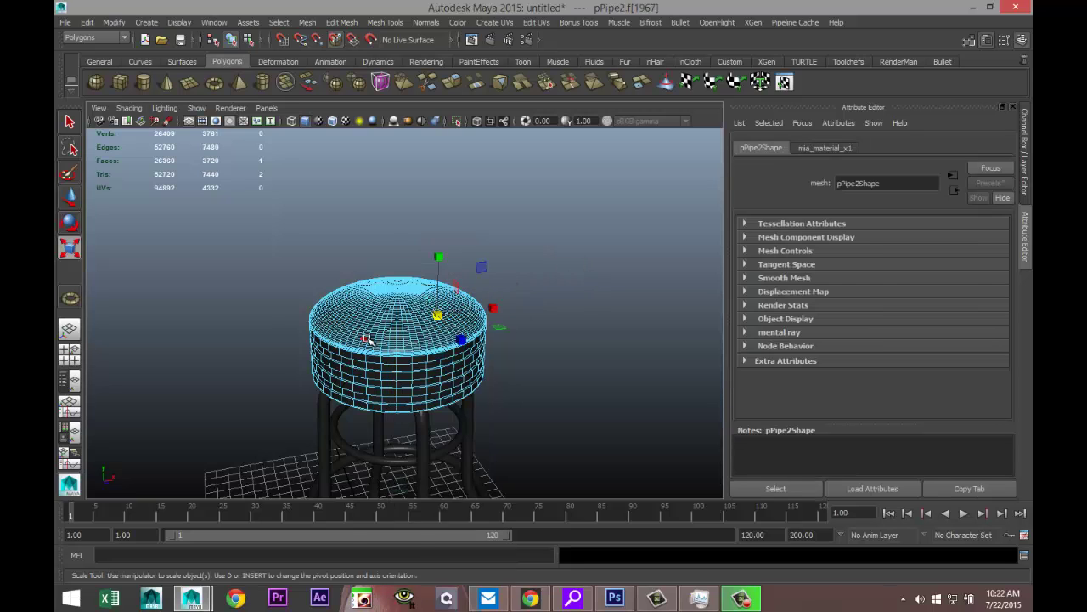
right_click_drag(367, 339, 415, 260)
Separate the seat mesh into its cushion top and its ribbed side band.
left_click(400, 315)
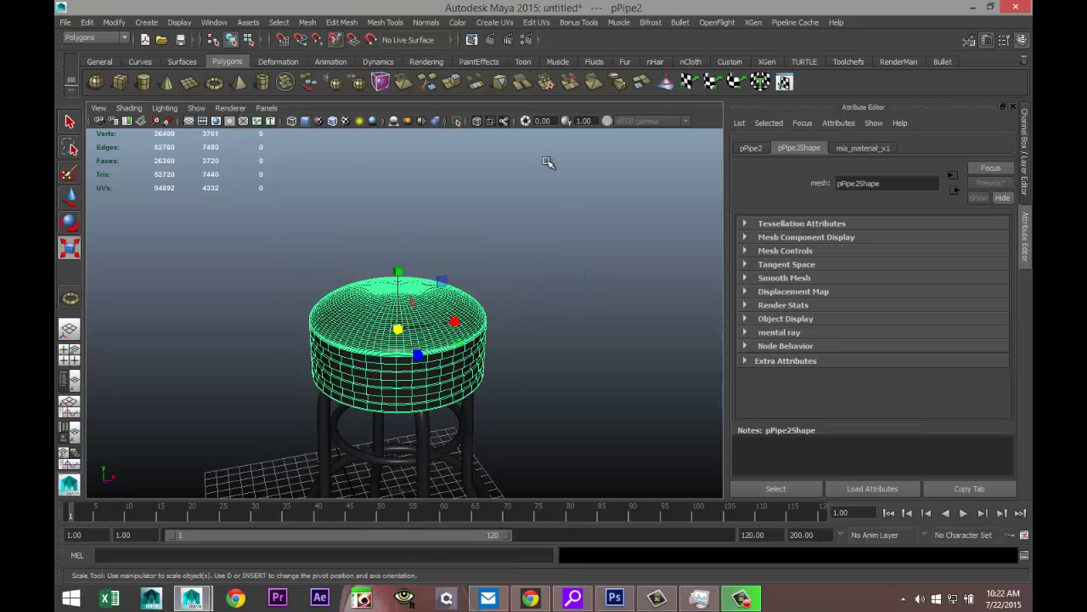
left_click(309, 23)
left_click(344, 100)
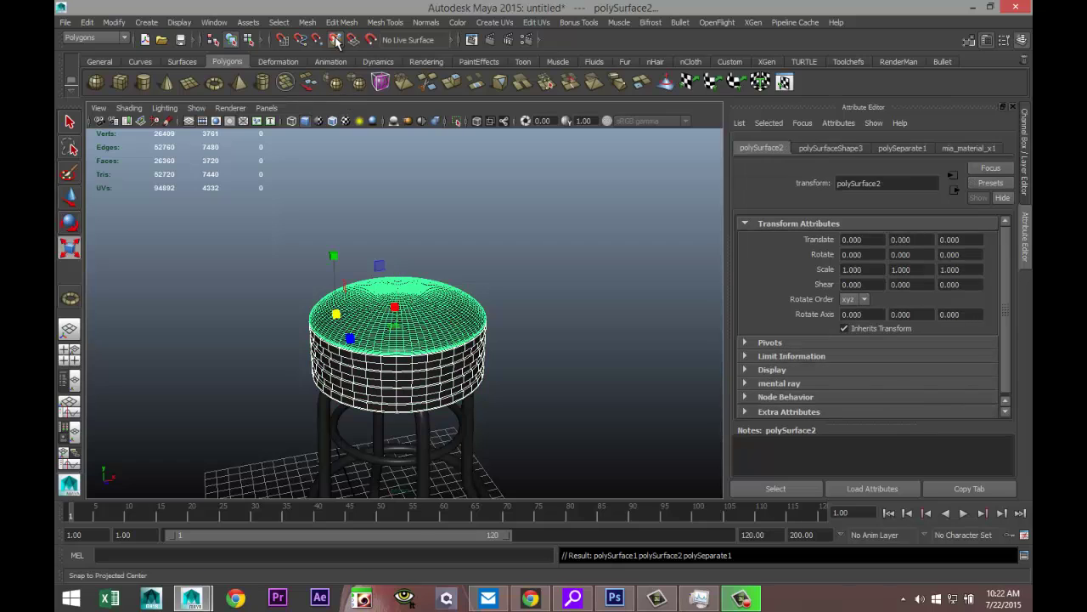
left_click(510, 192)
Bring up the new-material choices for the seat's cushion top and search them for leather.
left_click(422, 308)
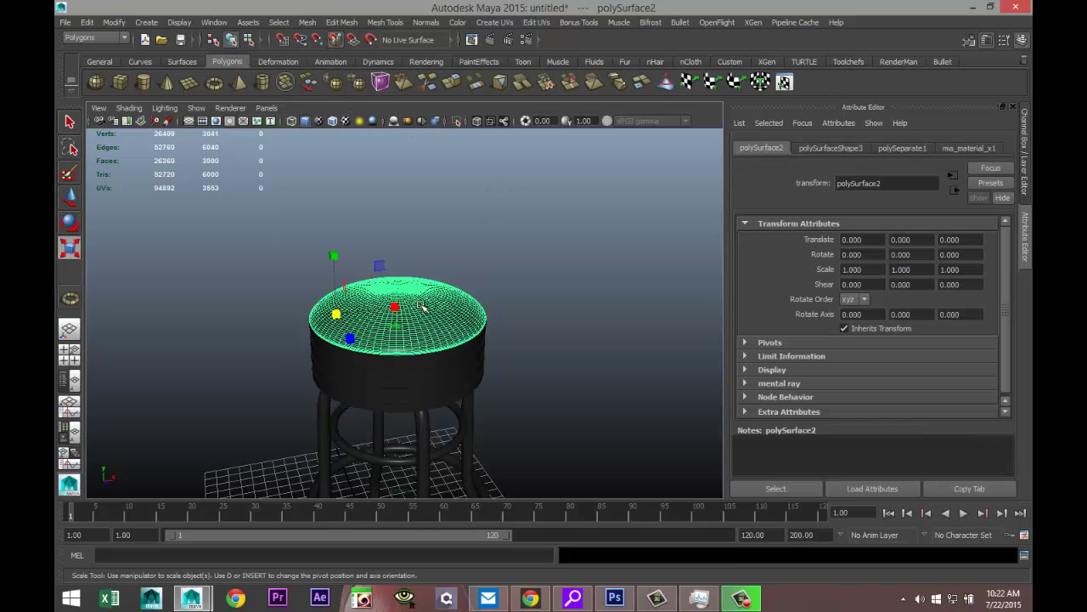
right_click_drag(450, 311, 450, 553)
left_click_drag(501, 279, 320, 283)
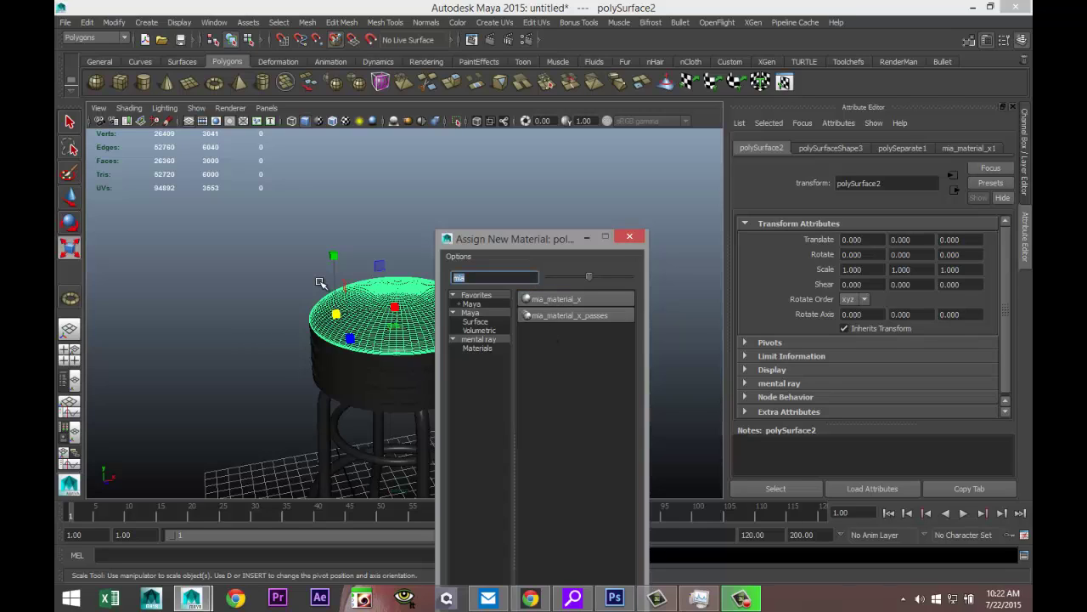
type("leather")
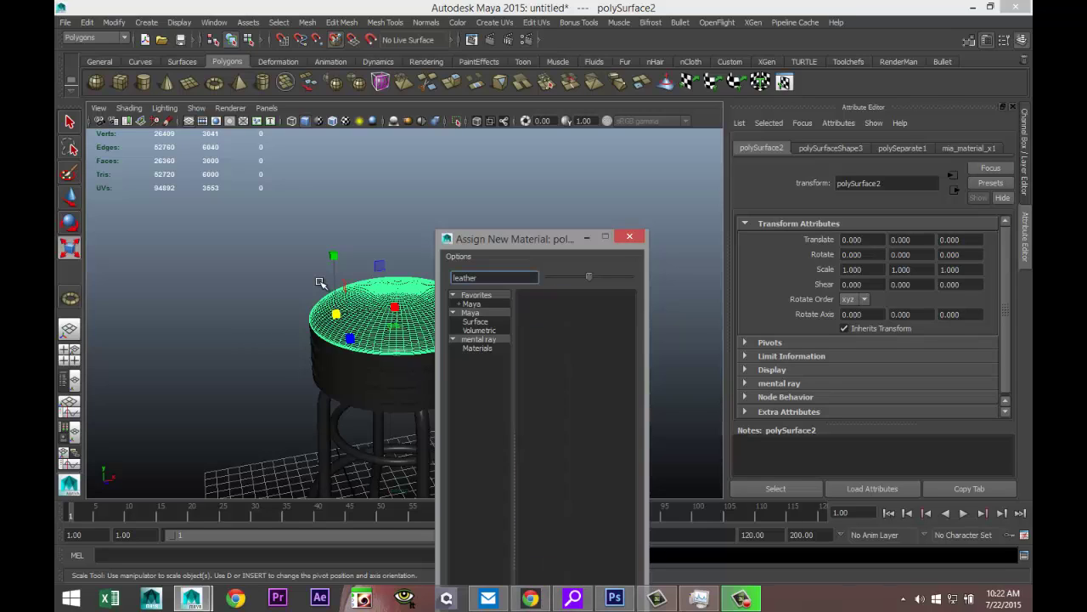
left_click_drag(499, 282, 364, 270)
key("BackSpace")
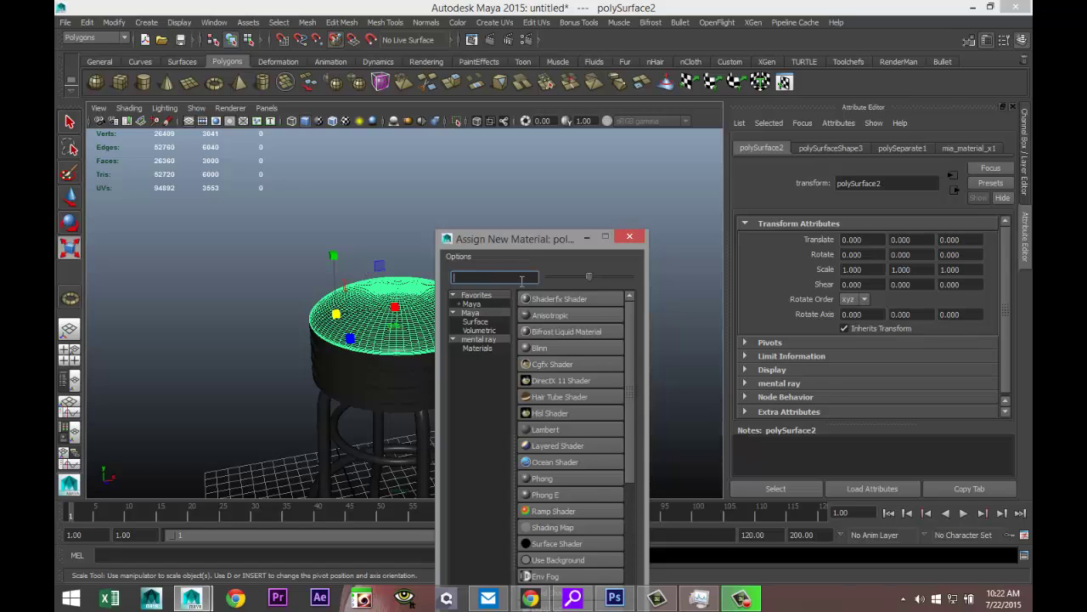
Assign a new Blinn material to the seat's cushion top.
type("bli")
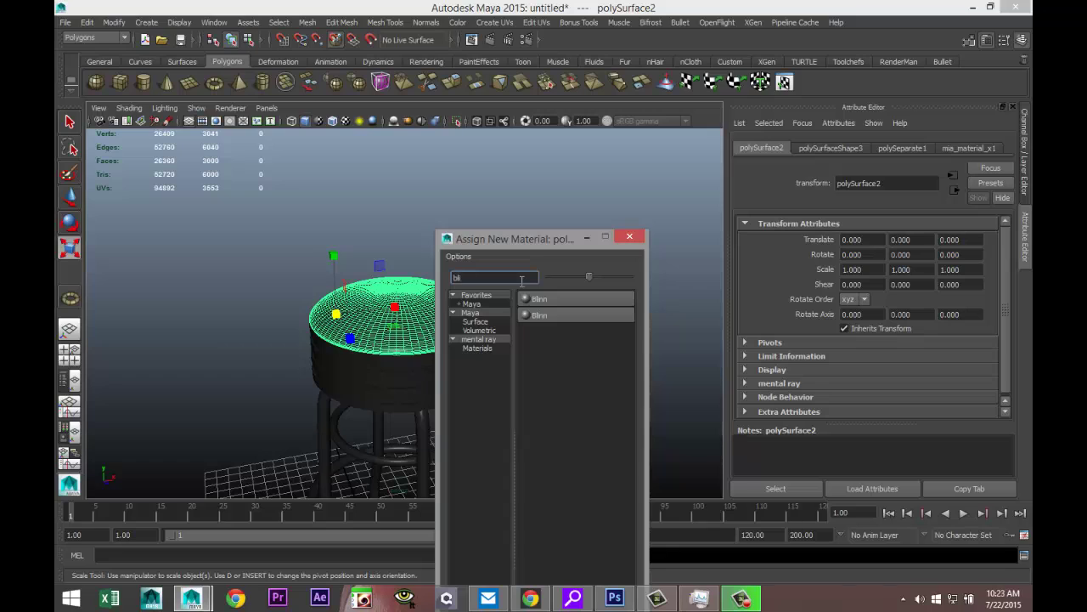
key("BackSpace")
key("BackSpace")
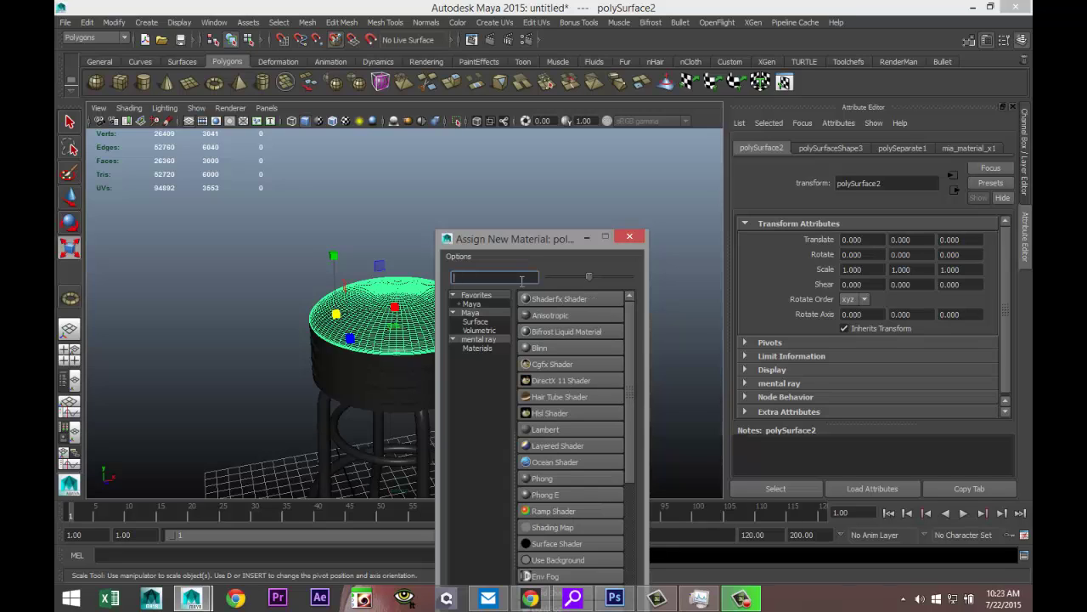
type("la")
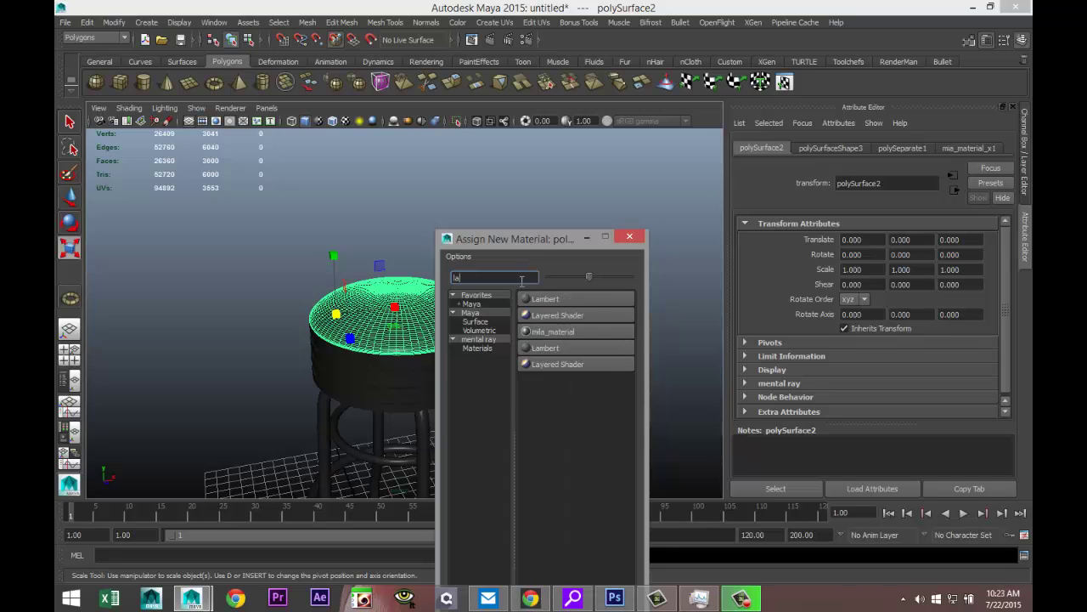
key("BackSpace")
key("BackSpace")
type("bl")
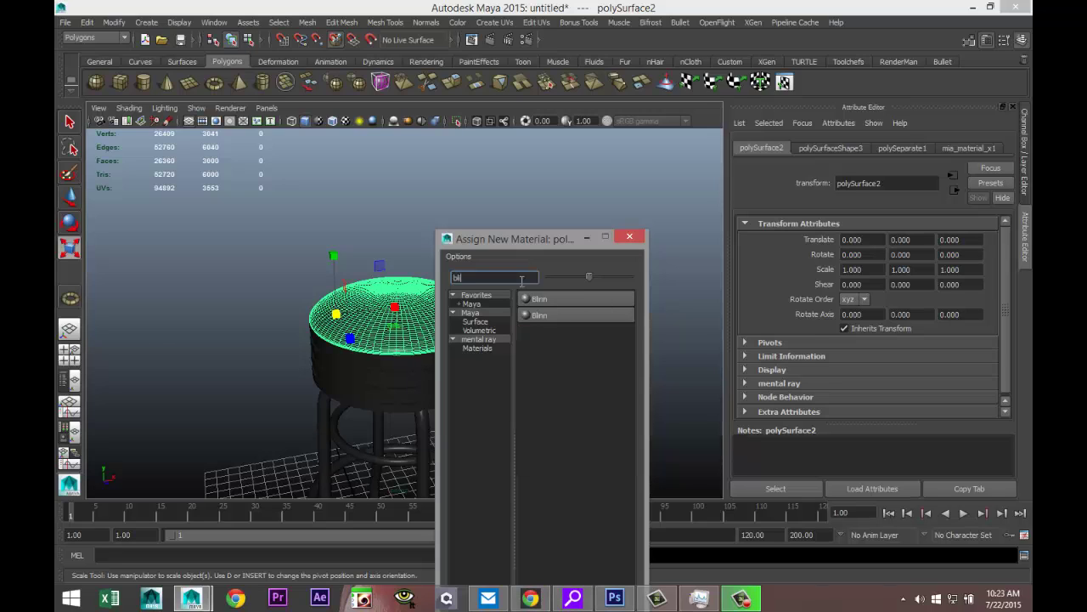
left_click(571, 300)
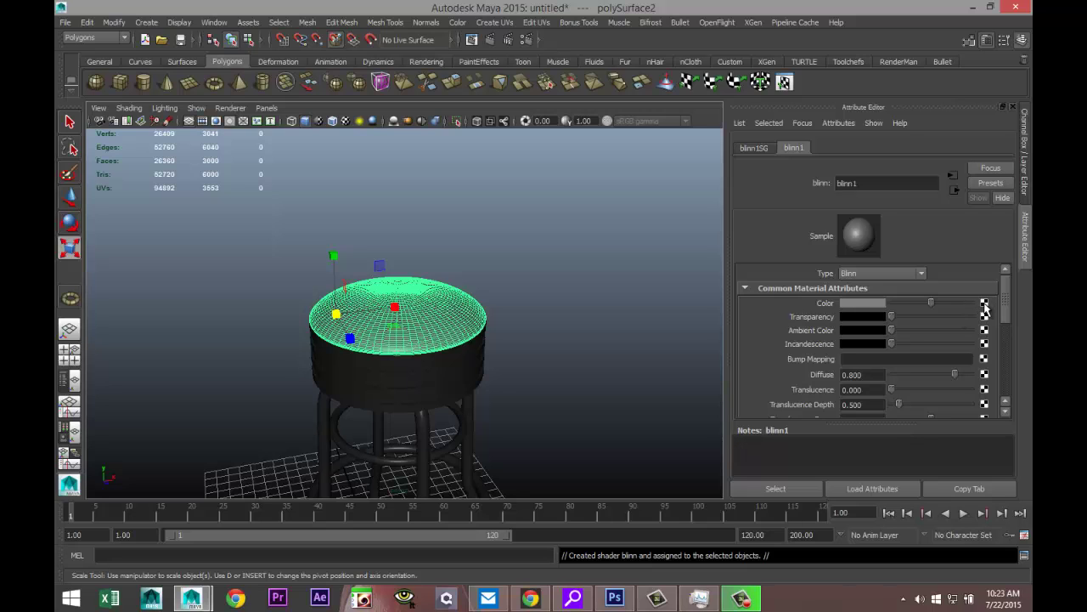
Connect a Leather texture to the color of the cushion top's Blinn material.
left_click(983, 303)
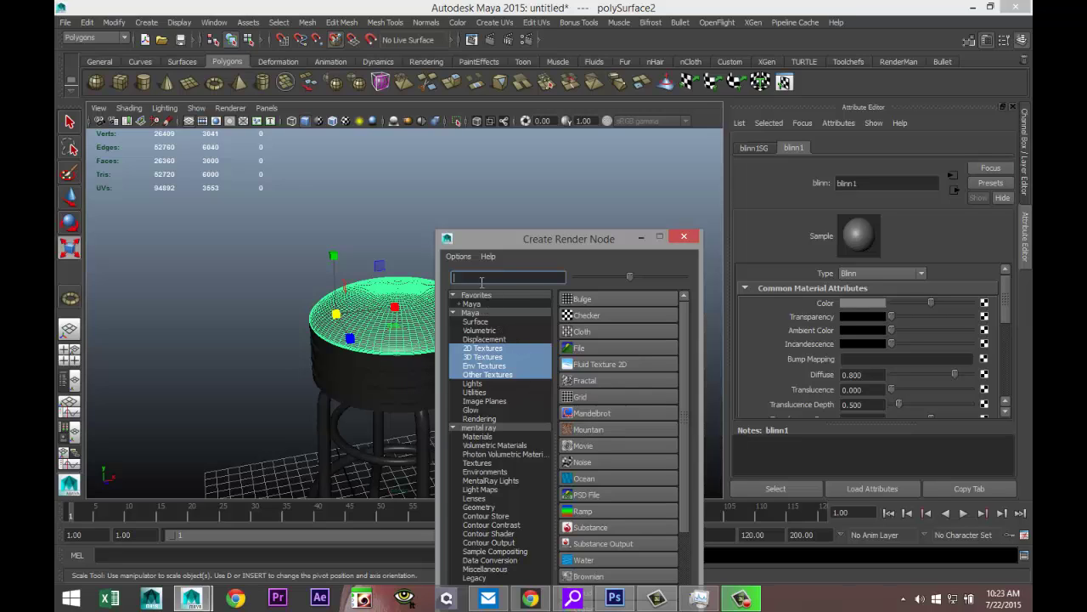
type("leath")
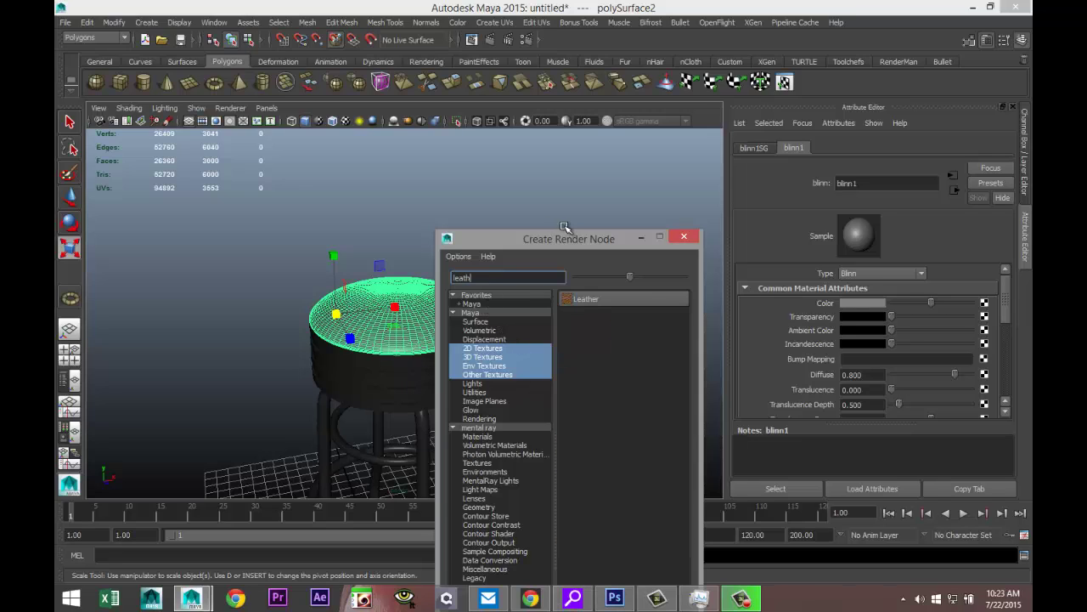
left_click(636, 301)
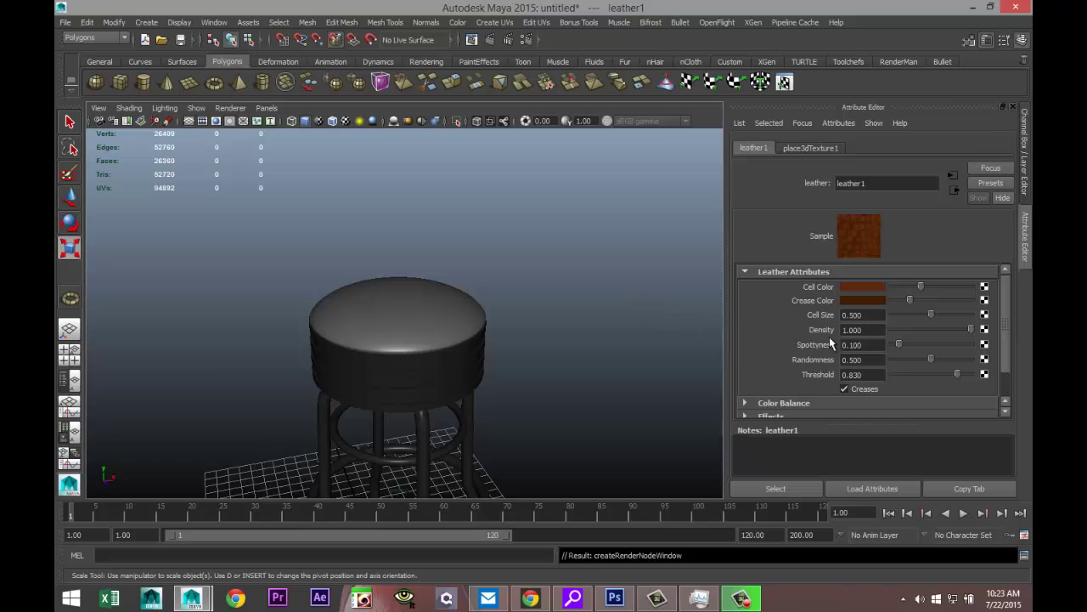
Set the leather texture's cell color to pure red and turn on textured display in the perspective view.
left_click(871, 287)
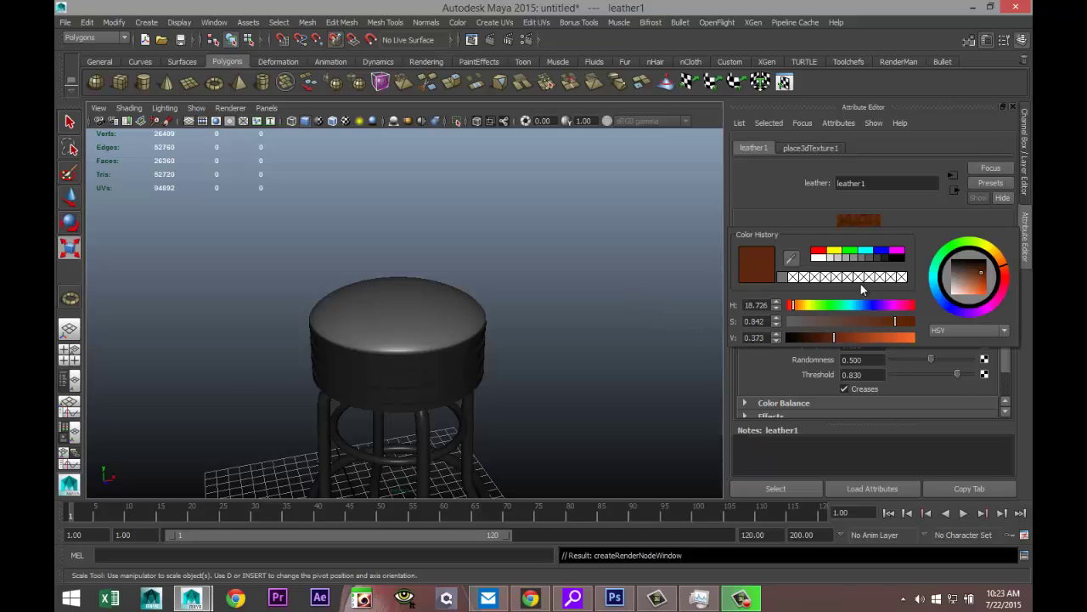
left_click(816, 253)
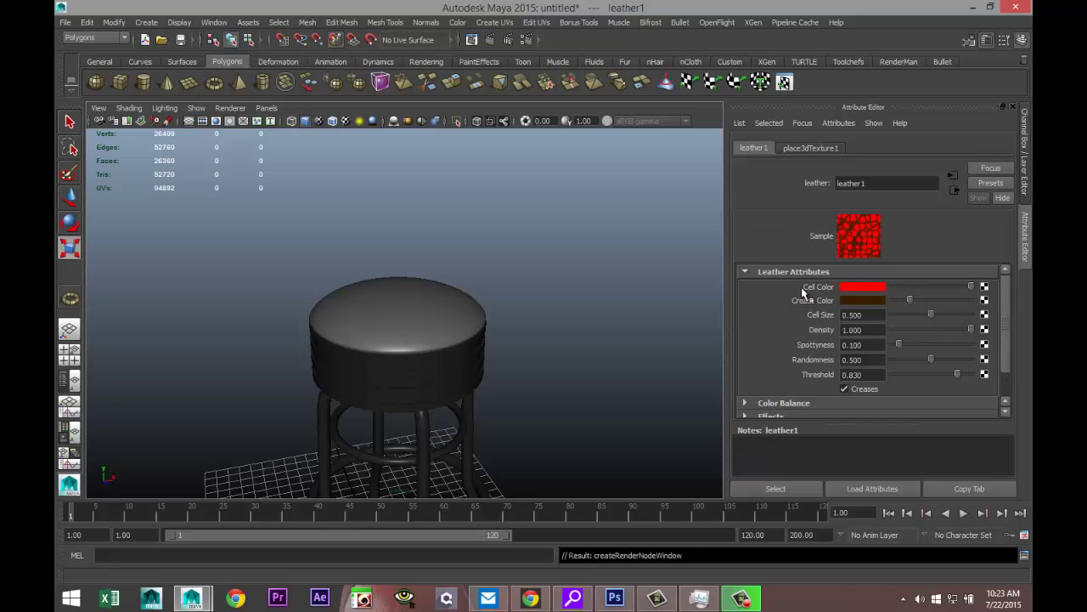
left_click(346, 120)
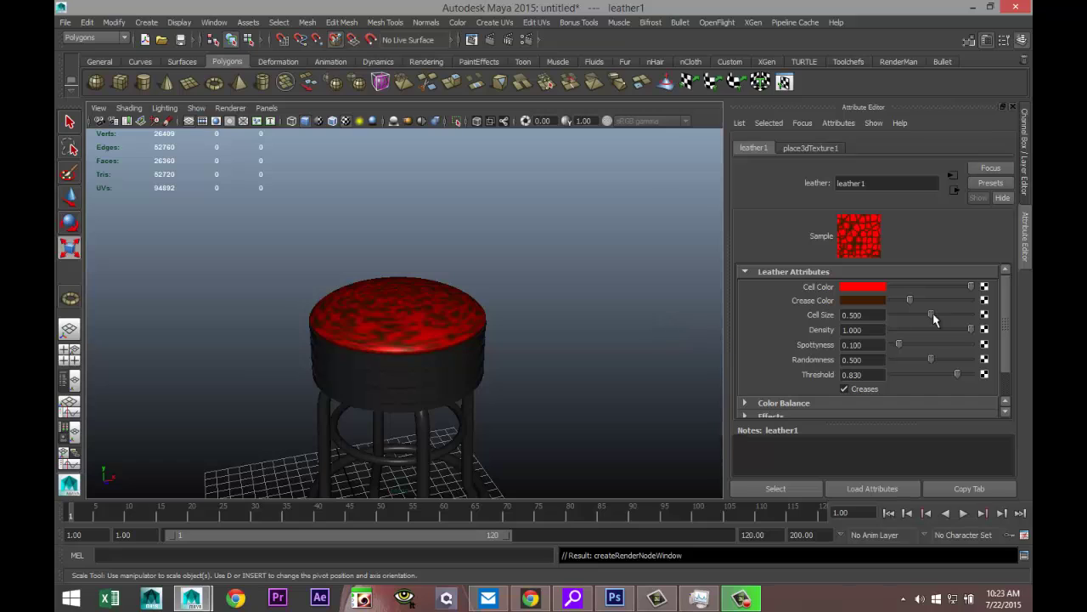
Reduce the leather texture's cell size to 0.299 and set its crease color to black.
left_click_drag(930, 316, 916, 316)
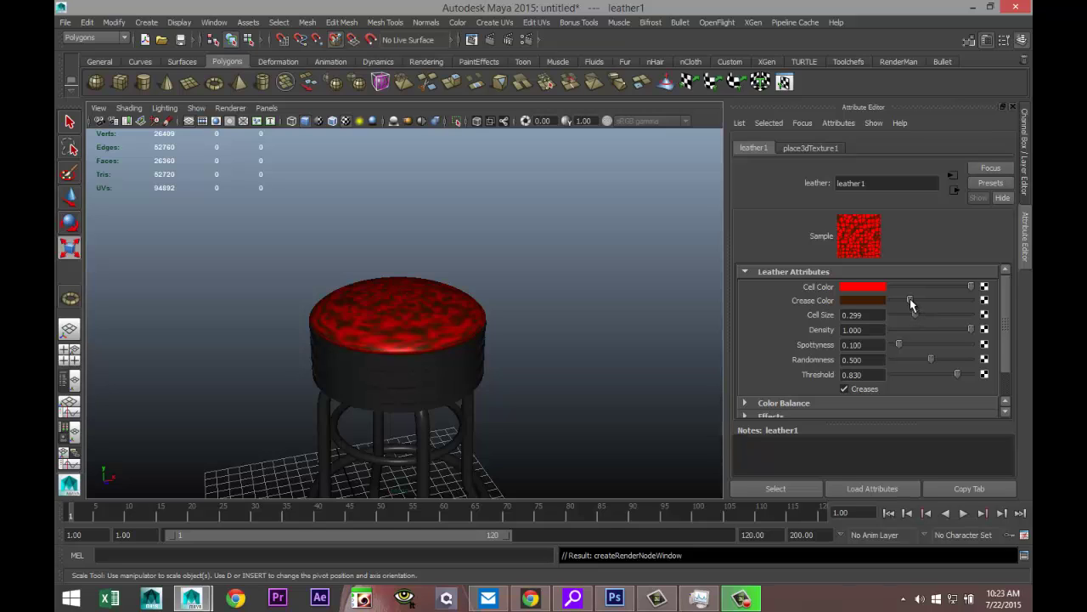
left_click(863, 299)
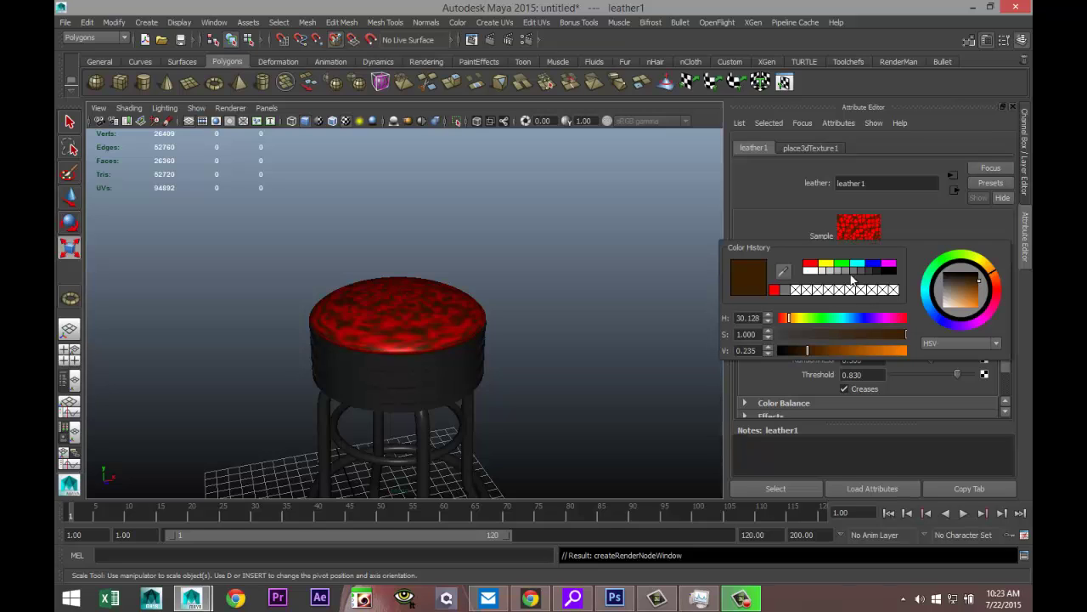
left_click(890, 272)
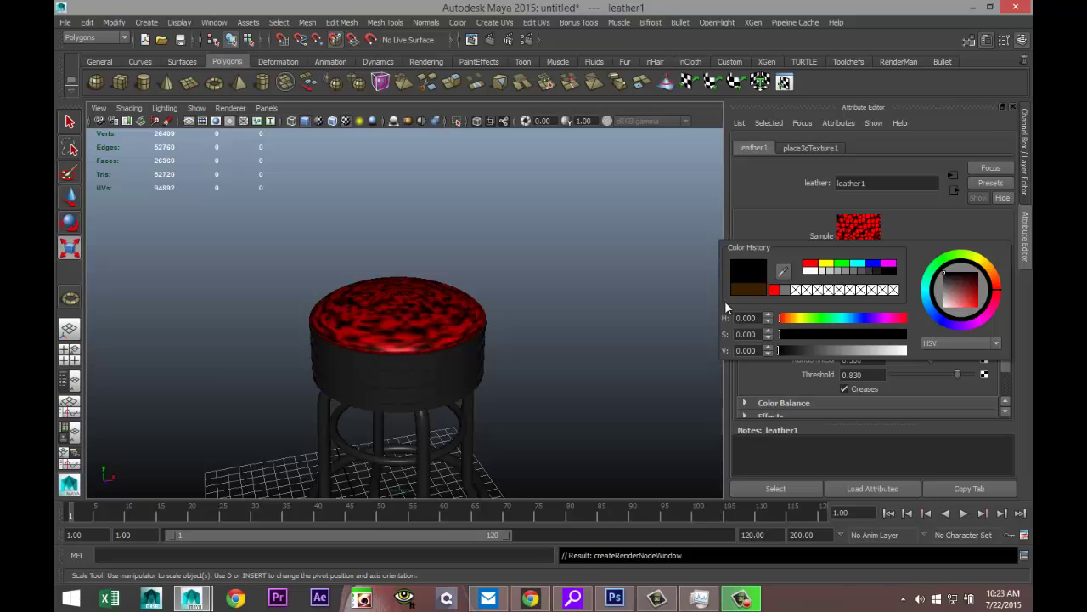
left_click(549, 376)
Change the crease color of the cushion top's leather texture to pure red.
scroll(529, 381, "up", 5)
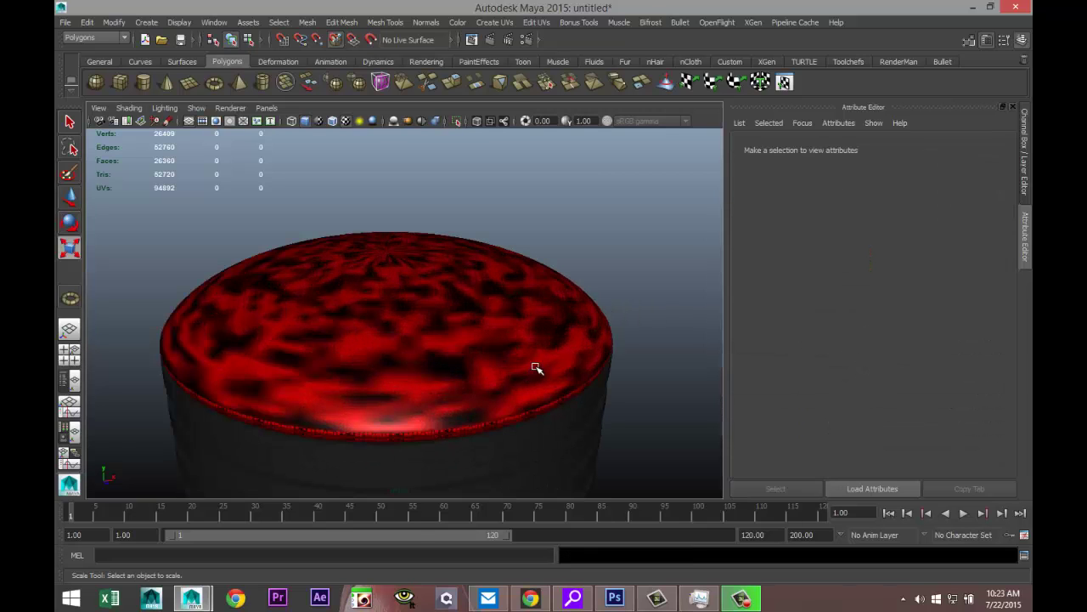
left_click_drag(542, 336, 522, 310, "alt")
left_click(496, 289)
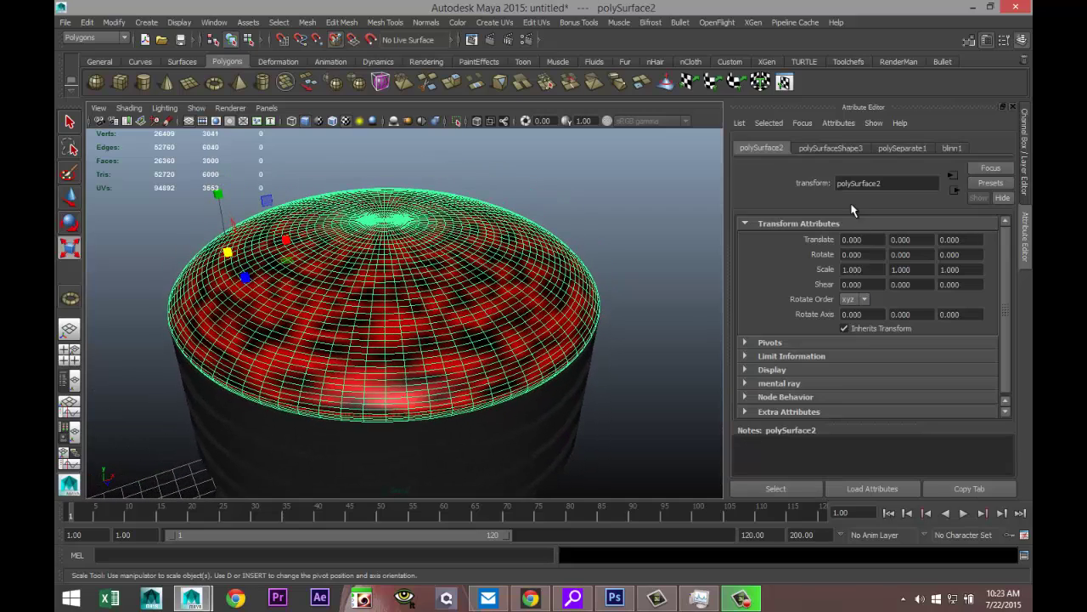
left_click(949, 147)
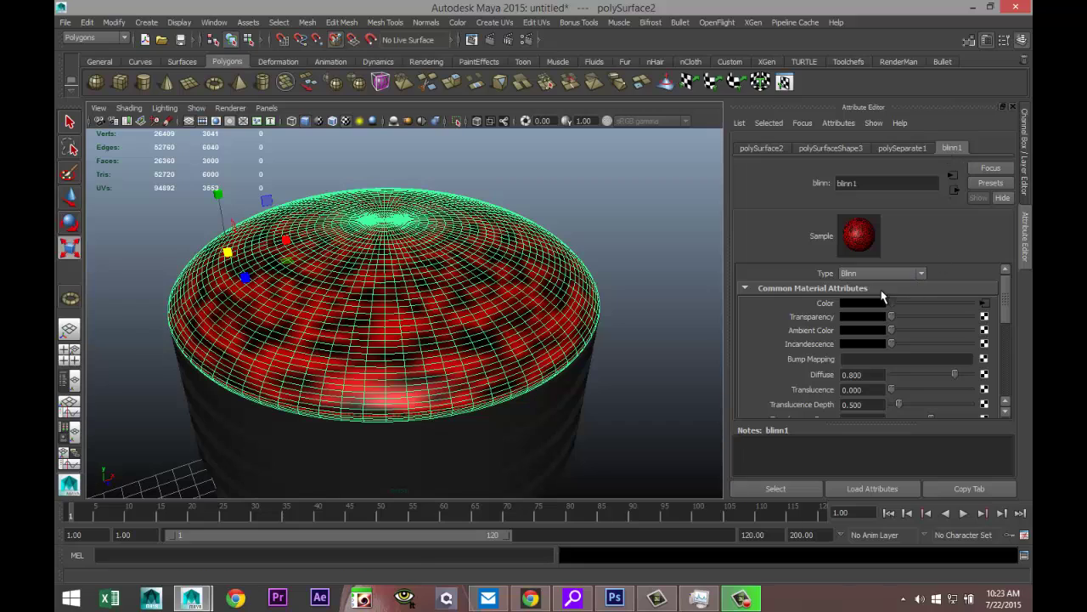
left_click(983, 304)
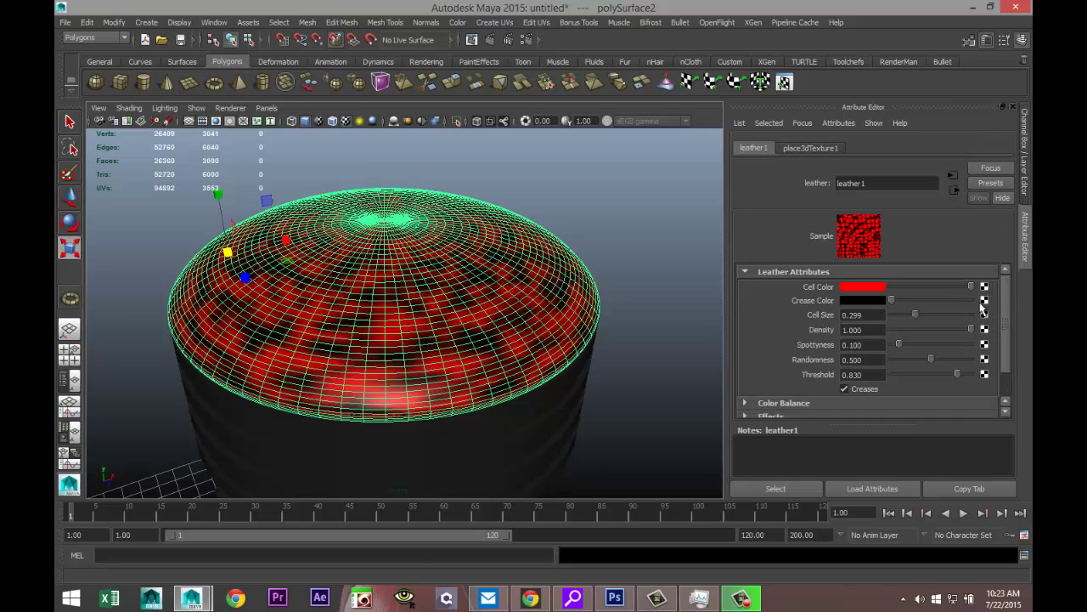
left_click(864, 300)
left_click(812, 266)
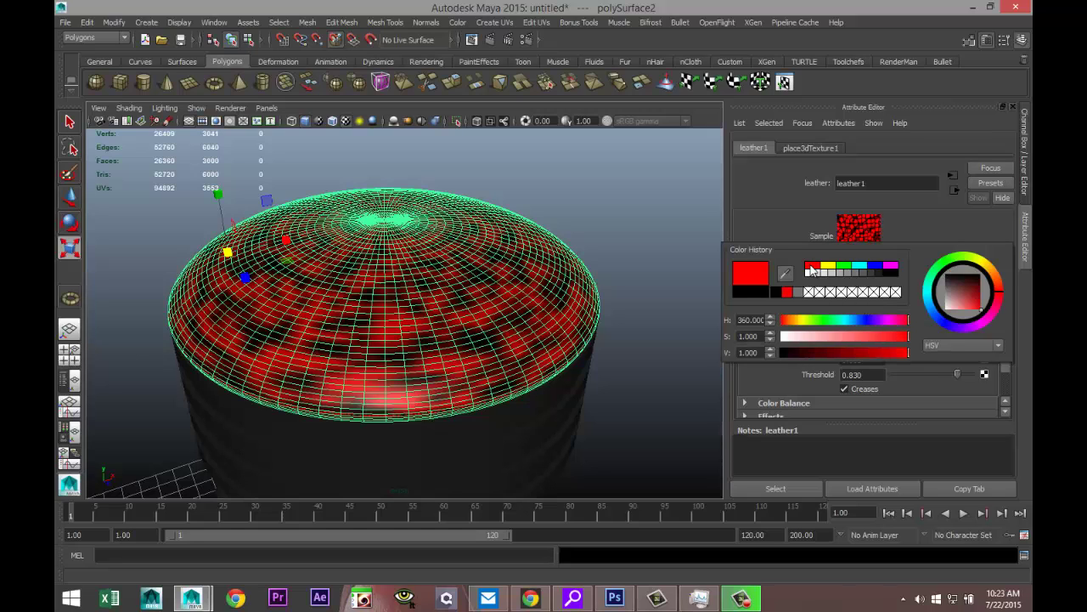
left_click(629, 252)
Select all parts of the stool along with the leather's 3D placement node and group them.
scroll(626, 253, "down", 3)
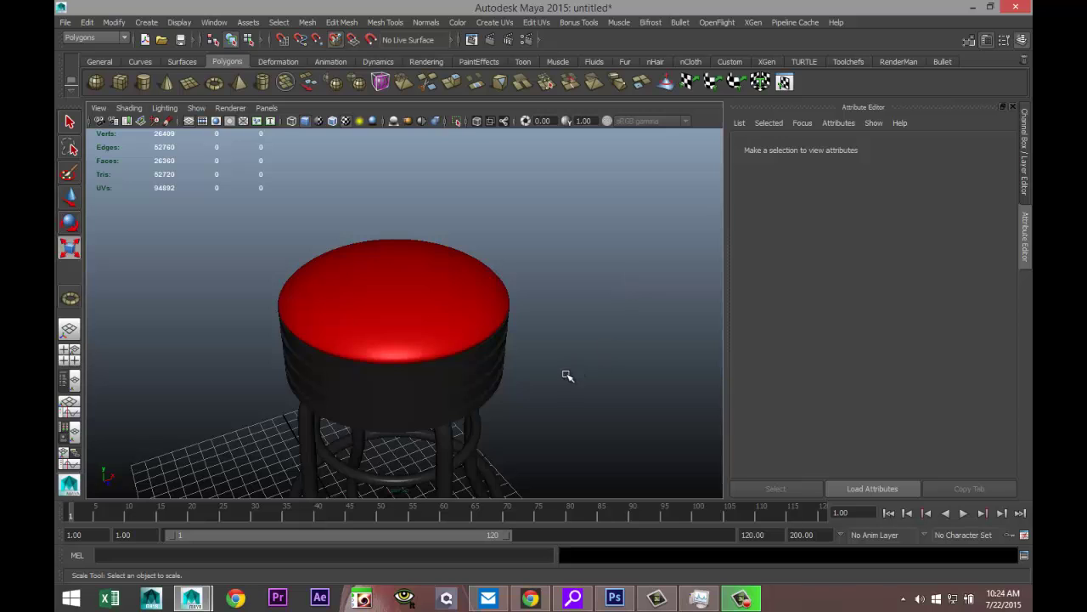
left_click_drag(566, 374, 604, 348, "alt")
middle_click_drag(604, 347, 592, 247, "alt")
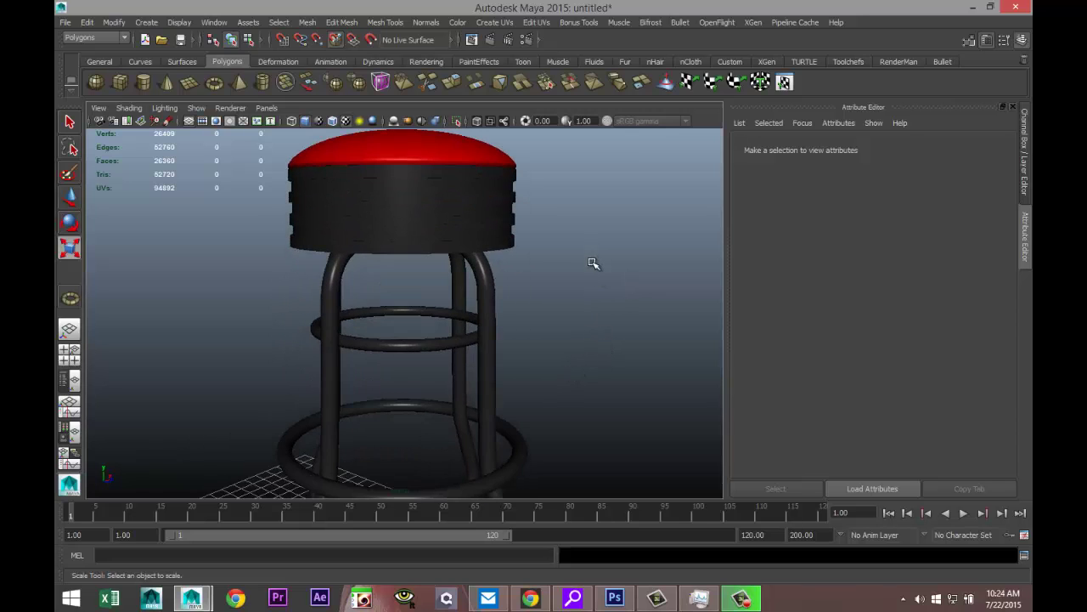
scroll(593, 265, "down", 5)
left_click_drag(583, 312, 650, 349, "alt")
mouse_move(650, 350)
right_mouse_down("alt")
mouse_move(611, 330)
mouse_move(637, 362)
right_mouse_up("alt")
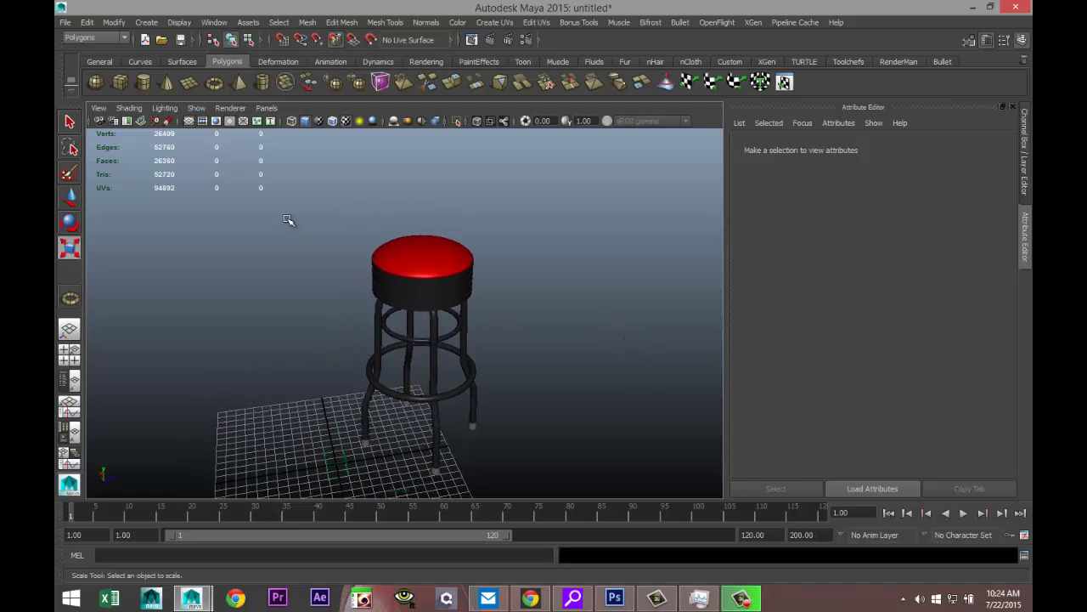
left_click_drag(289, 219, 590, 467)
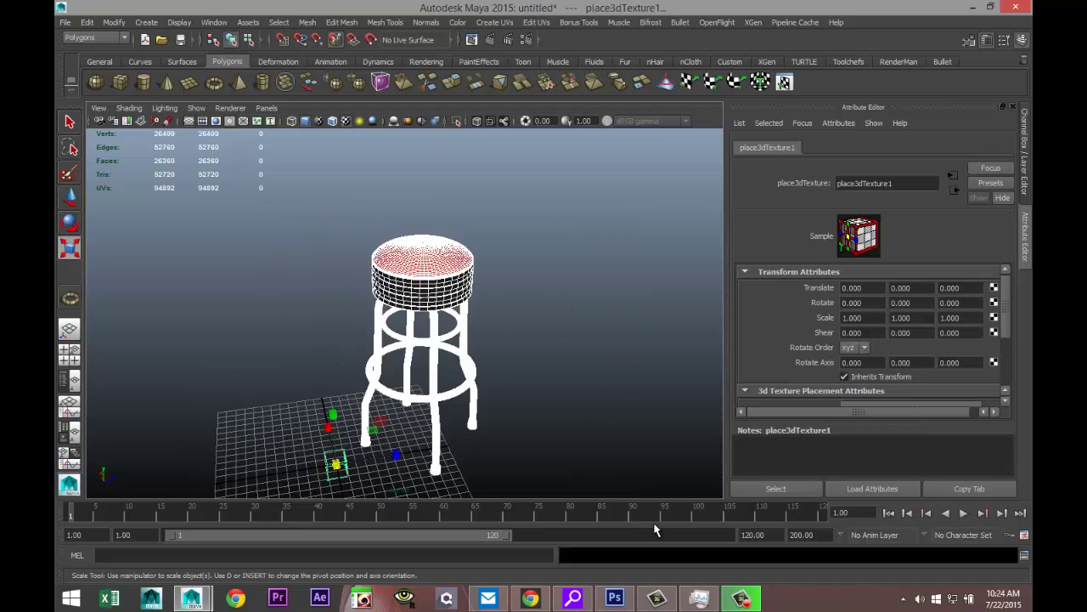
key("ctrl+g")
Delete the construction history of the stool group.
right_click_drag(309, 344, 200, 200, "alt")
left_click(86, 27)
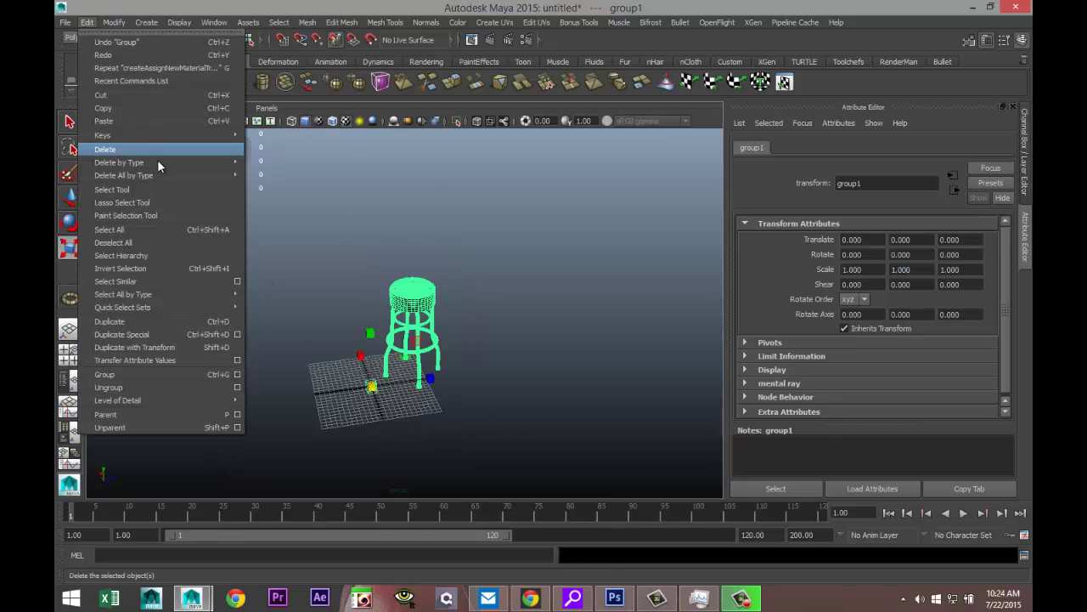
mouse_move(176, 160)
left_click(265, 169)
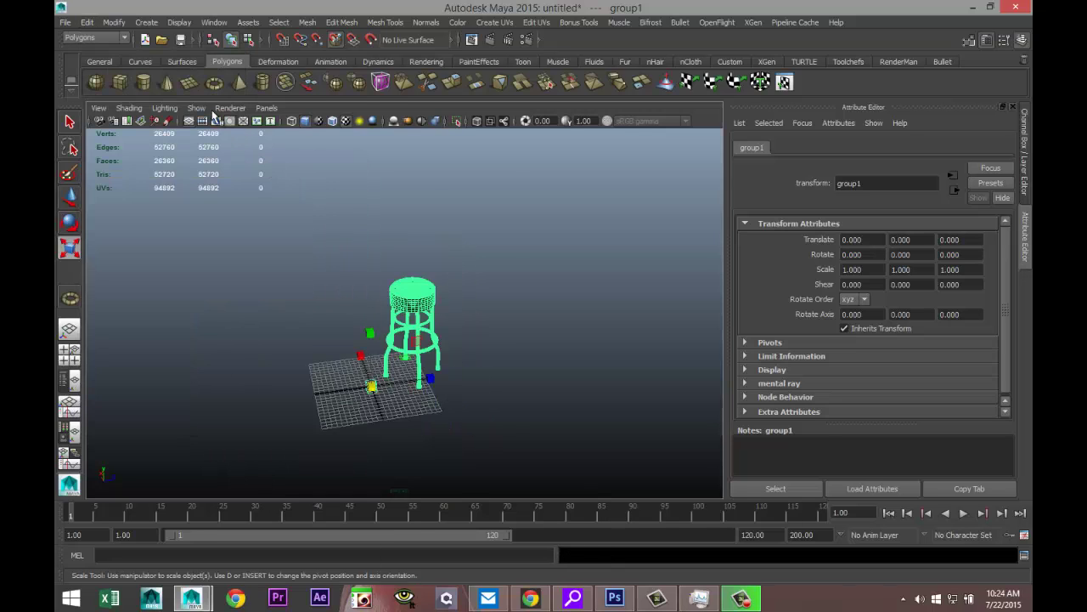
Freeze the stool group's transformations and center its pivot.
left_click(114, 23)
left_click(156, 67)
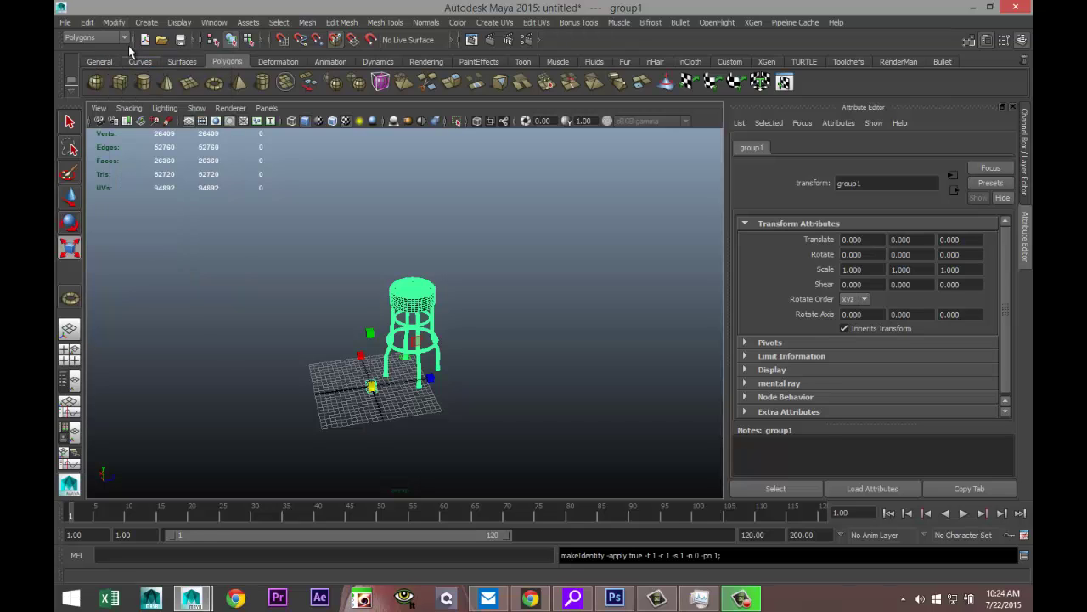
left_click(115, 23)
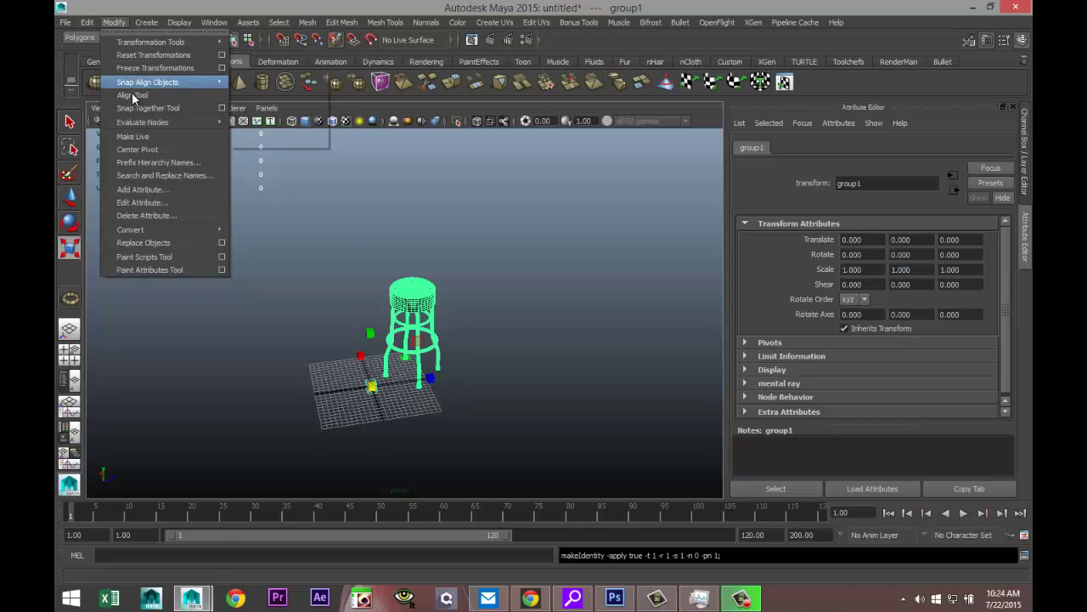
left_click(157, 149)
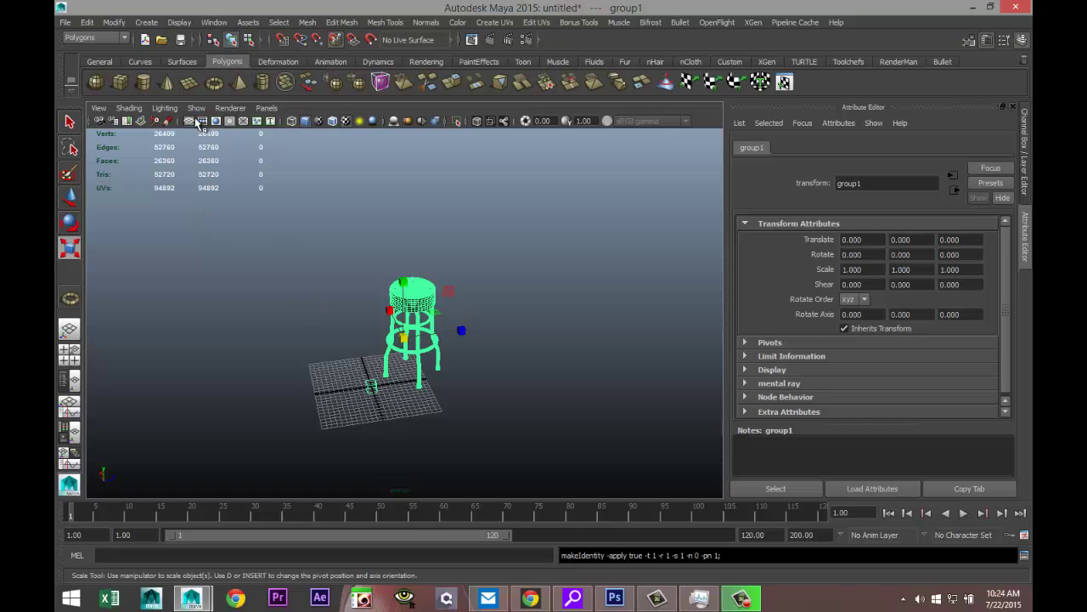
Draw a polygon plane on the grid around the stool and scale it up along Z and X as a large floor.
left_click(188, 82)
left_click_drag(177, 297, 697, 463)
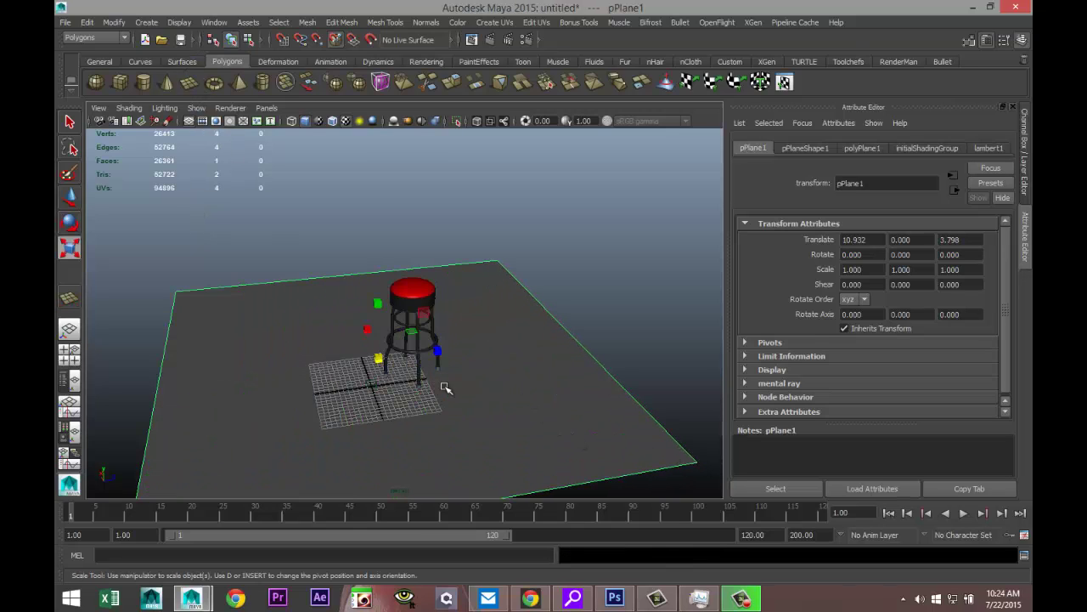
key("r")
left_click(438, 350)
left_click_drag(440, 350, 813, 288)
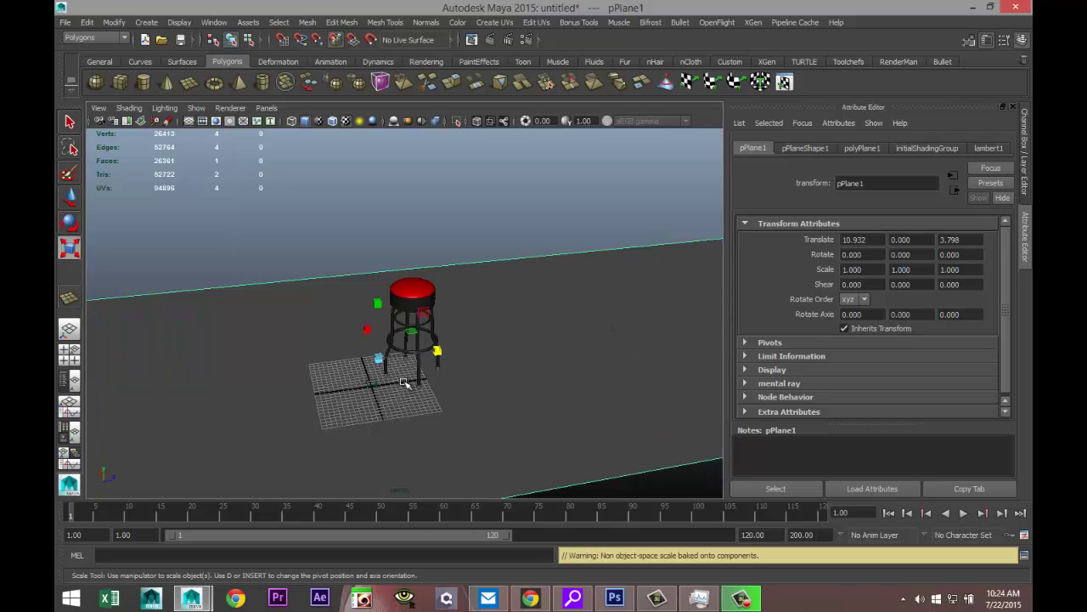
left_click_drag(367, 329, 324, 141)
scroll(399, 400, "down", 8)
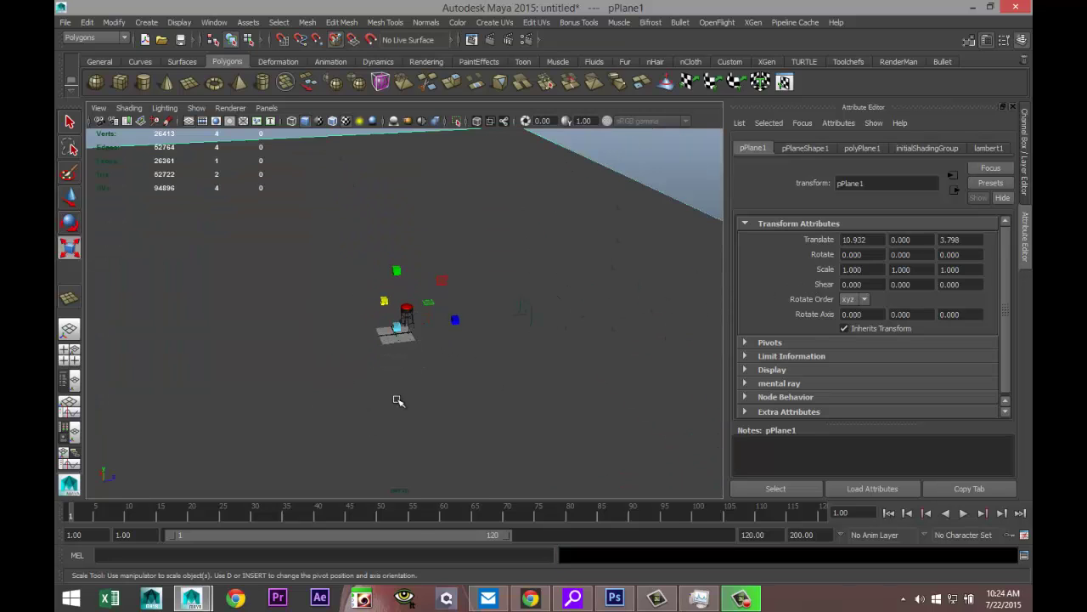
Assign a new Phong E material to the floor plane and brighten its color to white.
scroll(396, 407, "up", 5)
right_click(597, 340)
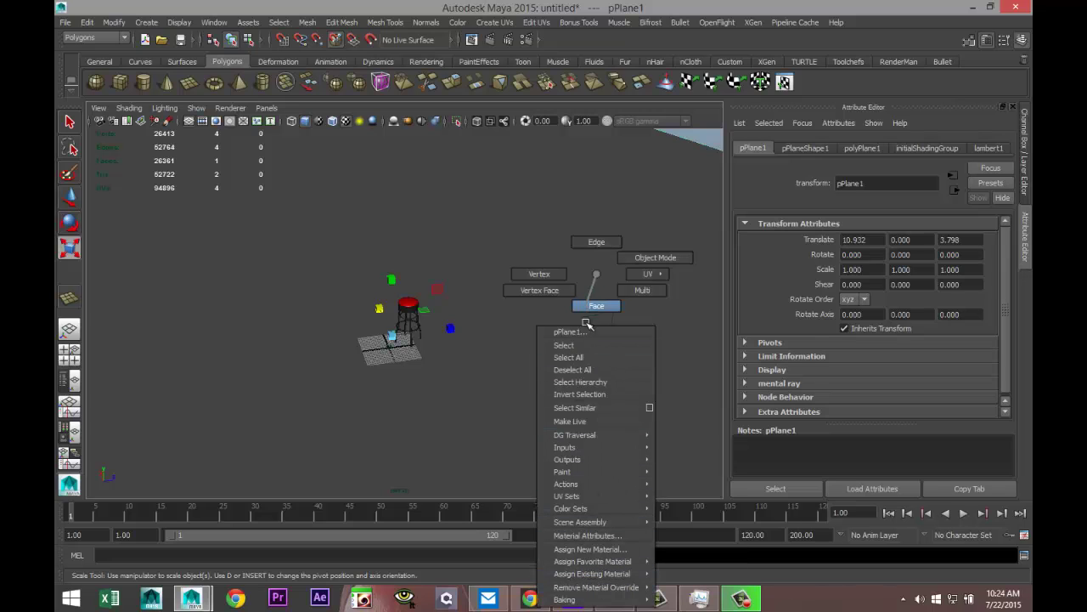
left_click(592, 550)
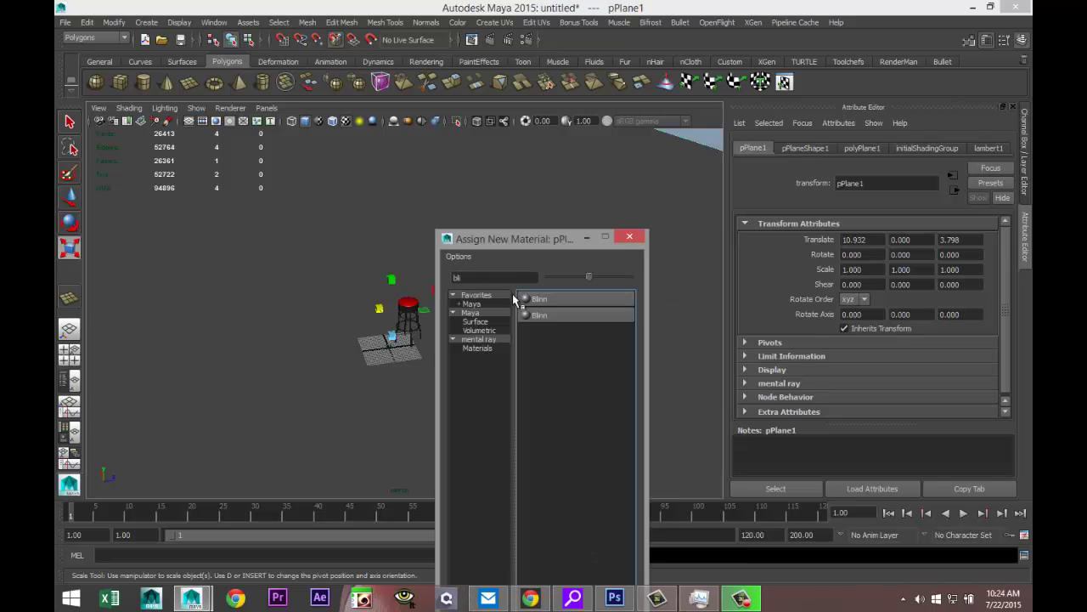
type("ph")
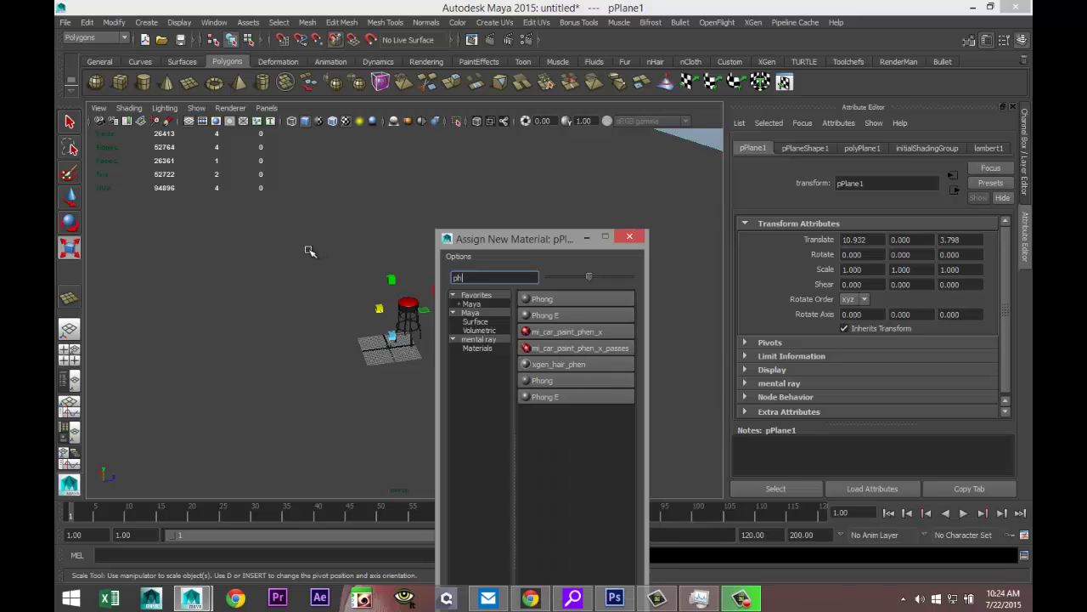
left_click(555, 315)
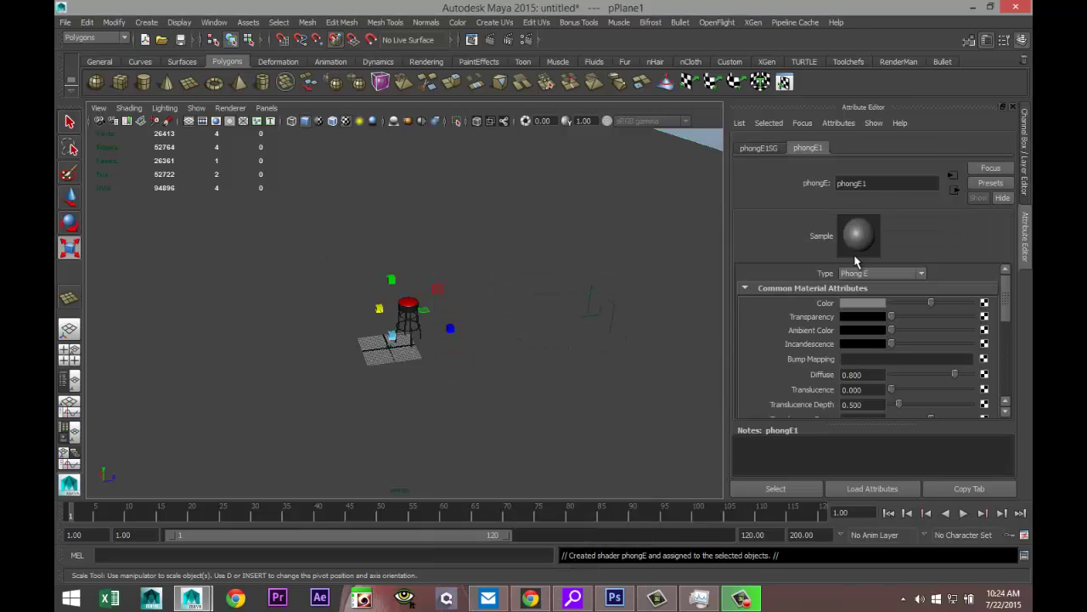
left_click_drag(938, 303, 975, 303)
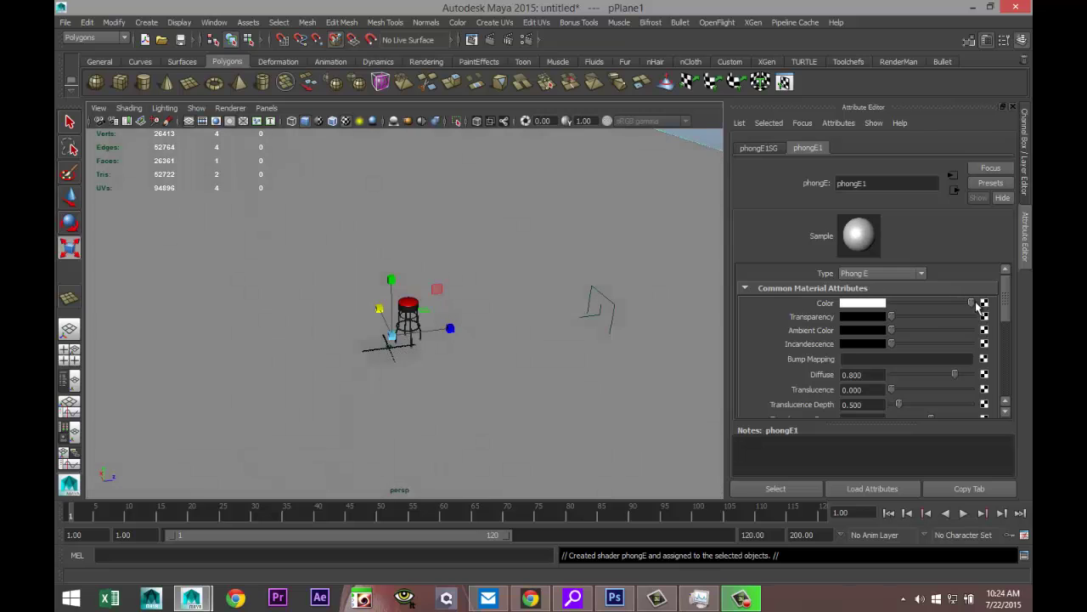
Select the whole stool with its texture placement node and the floor plane in the side view for moving.
scroll(476, 342, "up", 7)
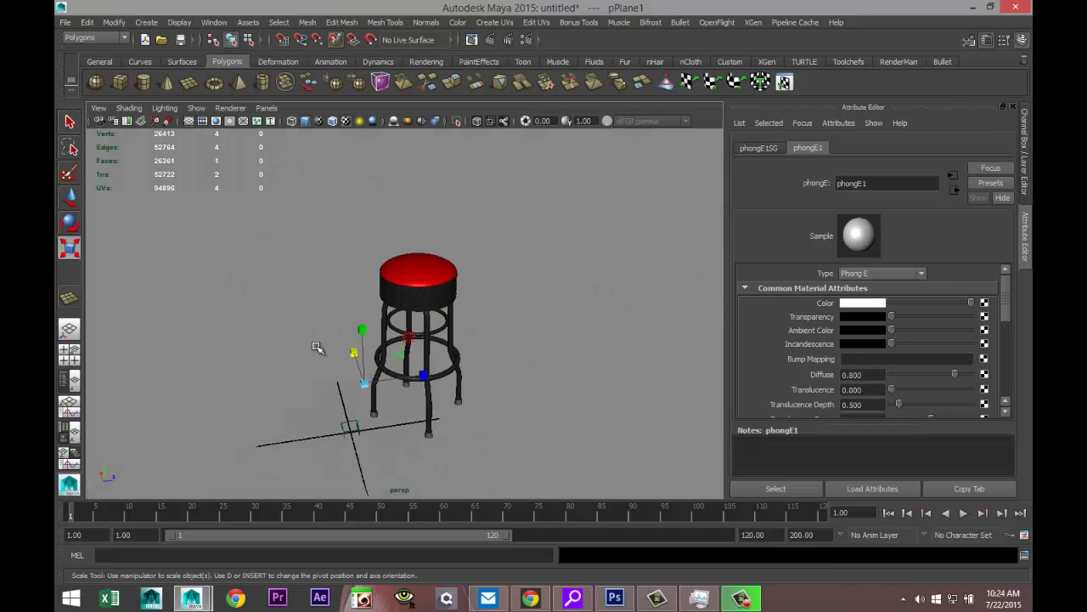
left_click(69, 355)
key("space")
scroll(450, 393, "down", 6)
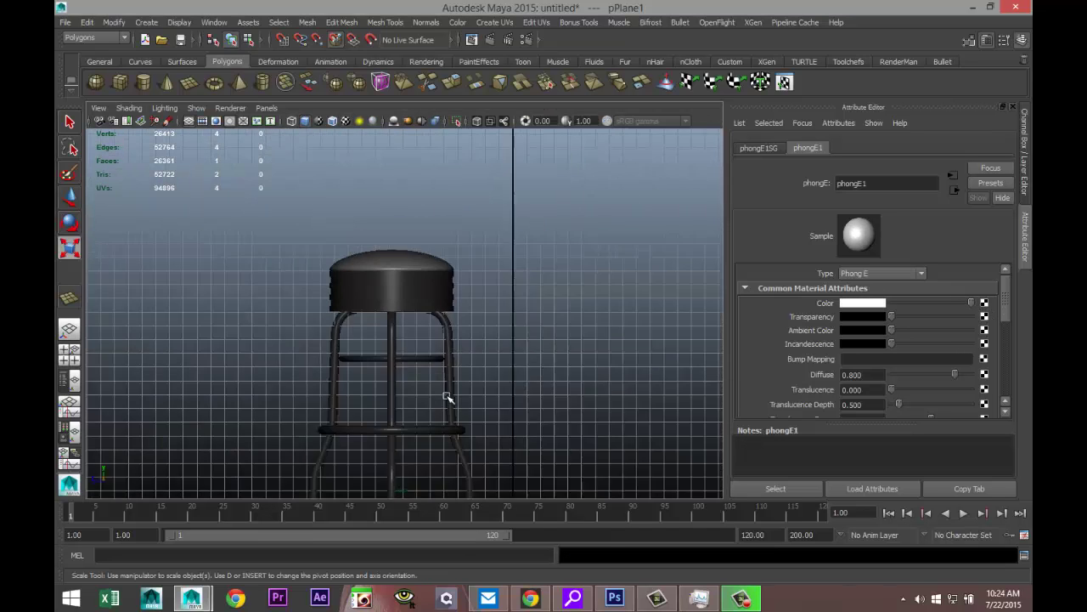
left_click_drag(311, 269, 491, 430)
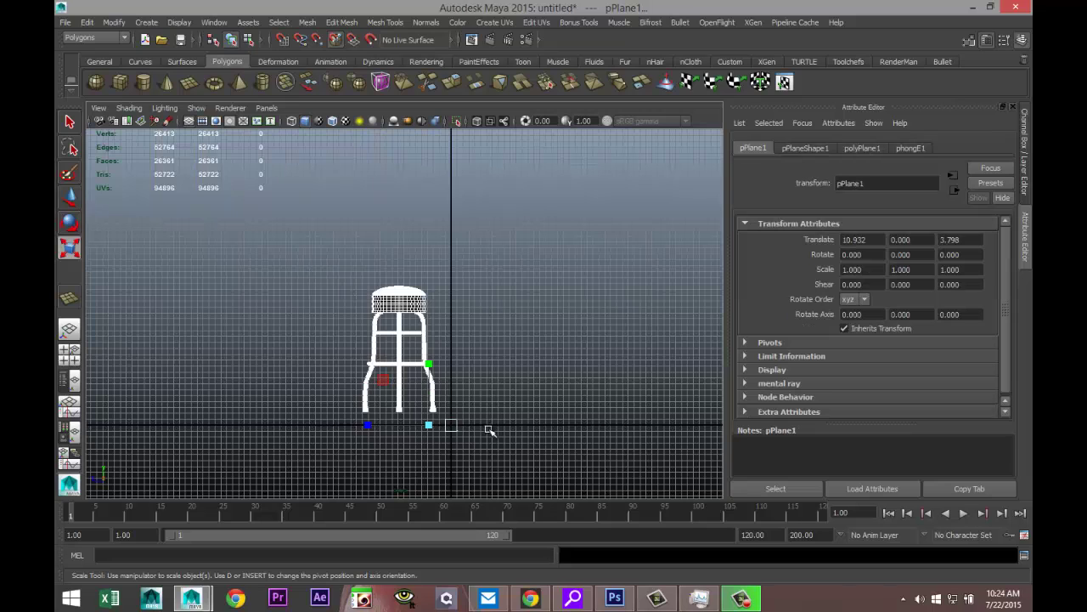
scroll(484, 436, "up", 3)
key("w")
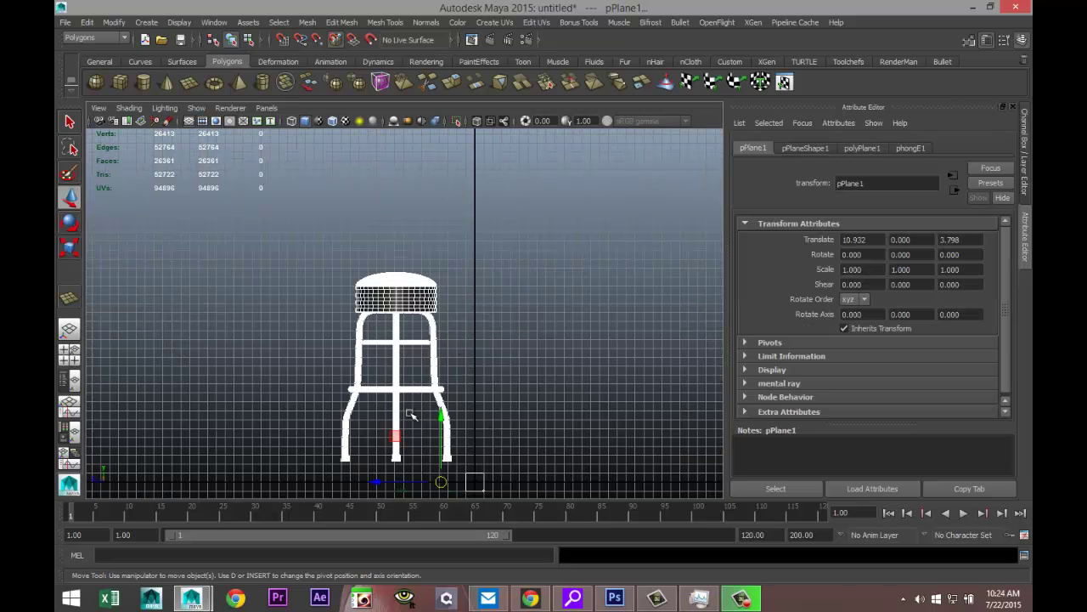
left_click(442, 417)
left_click_drag(443, 418, 444, 429)
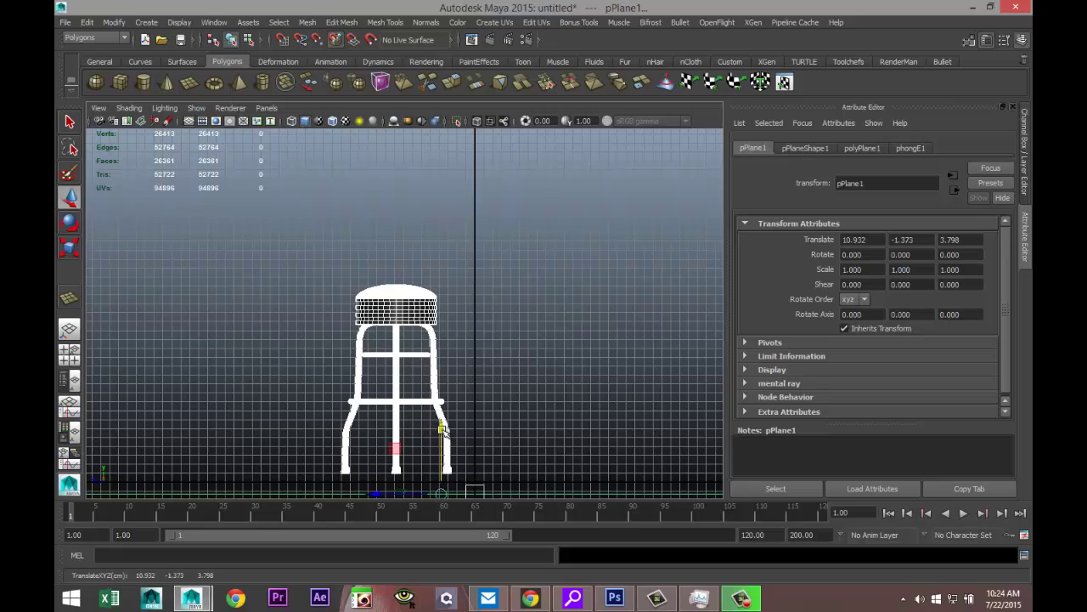
key("ctrl+z")
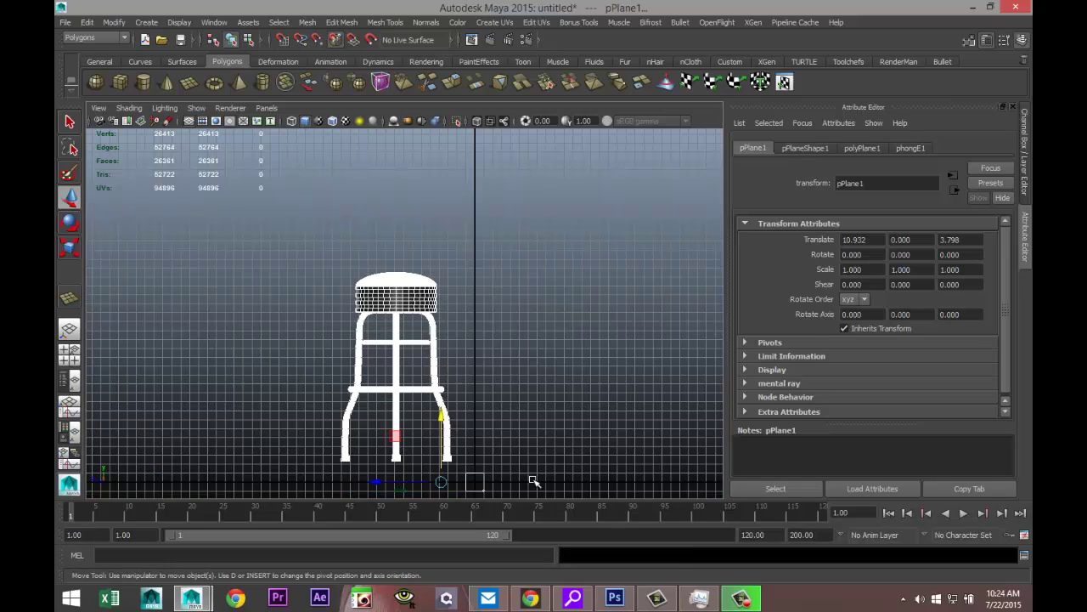
Remove the floor plane from the selection and lower the stool with its texture placement node about 2.135 units onto the floor.
left_click(473, 439)
left_click_drag(476, 417, 479, 438)
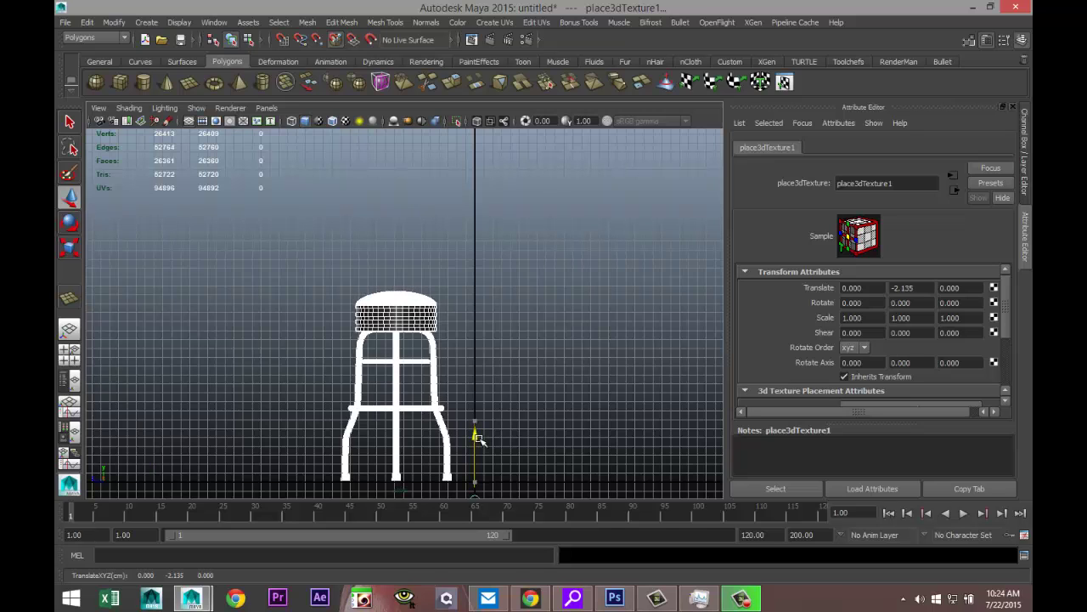
left_click(70, 351)
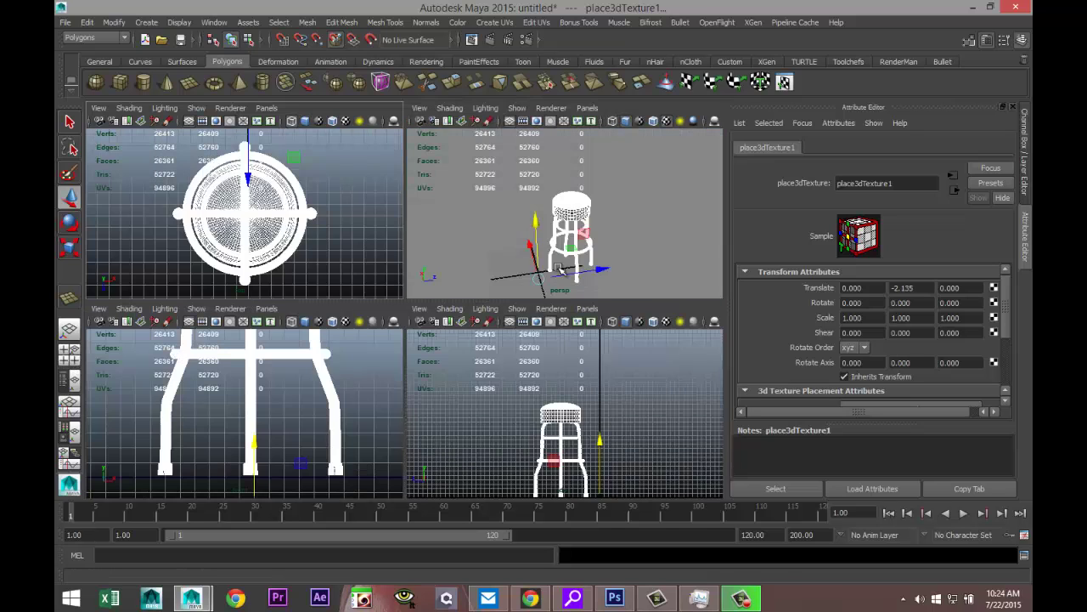
key("space")
left_click_drag(417, 402, 399, 338, "alt")
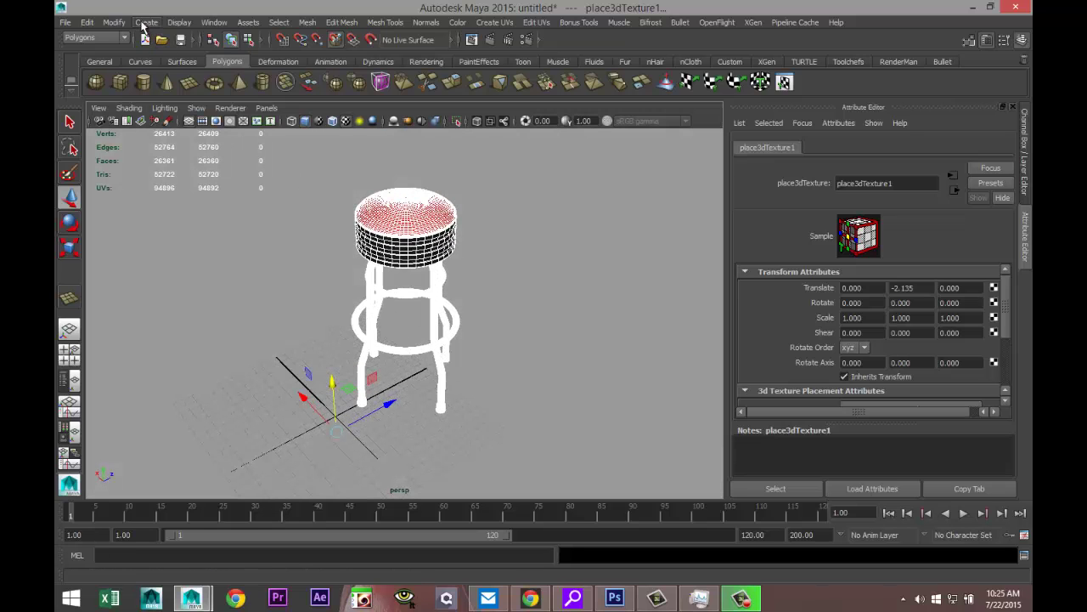
Create a point light and raise it about 21.2 units above the origin.
left_click(146, 22)
mouse_move(234, 80)
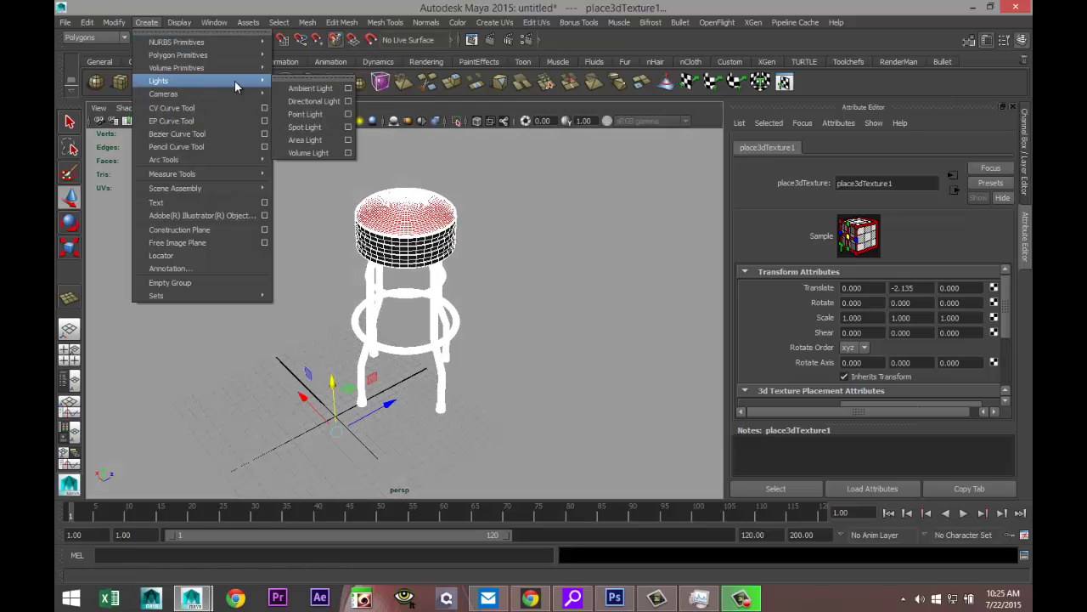
left_click(311, 111)
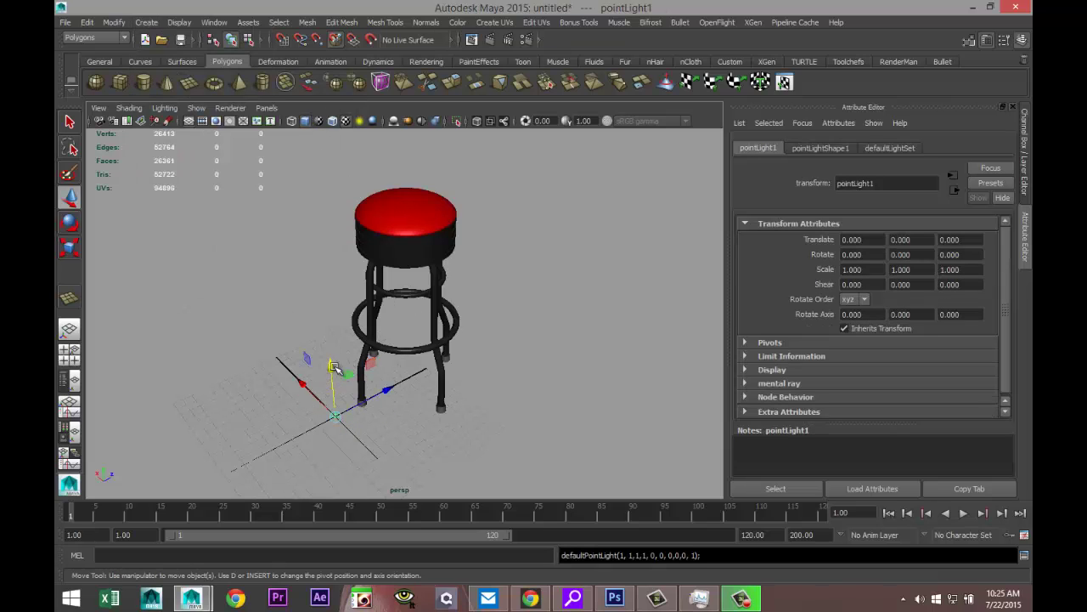
left_click_drag(333, 365, 304, 146)
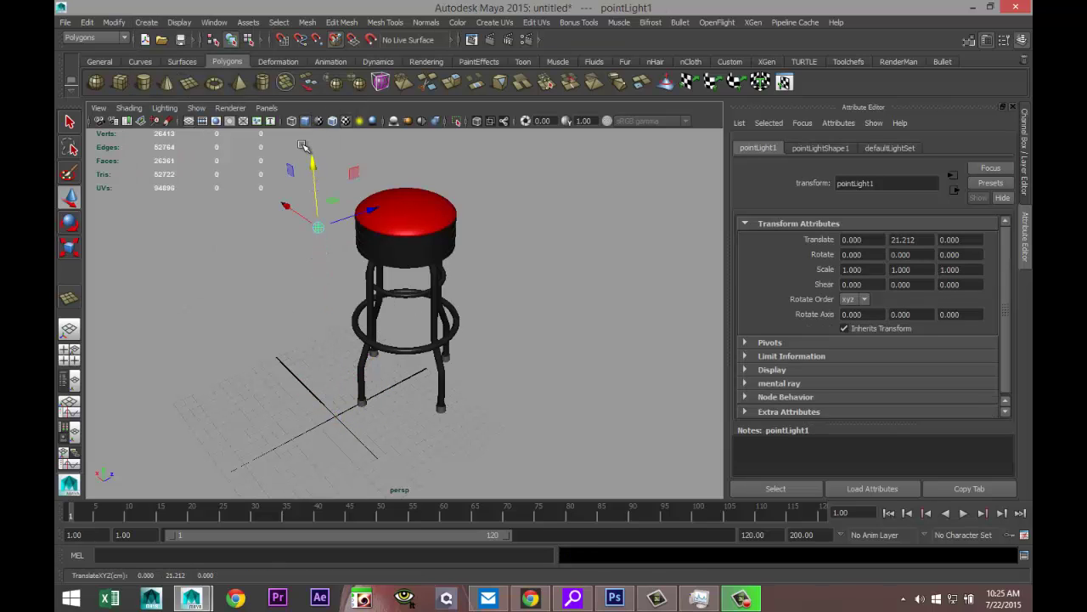
Light the viewport with all lights and move the point light beside and above the stool, to about X -21.3, Y 28.3.
key("7")
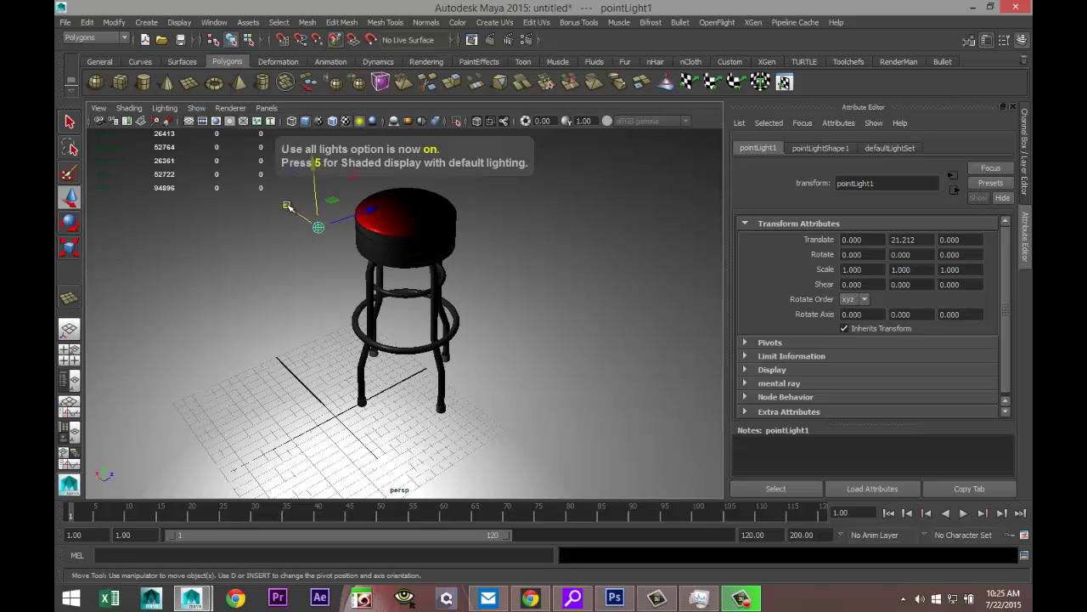
left_click_drag(316, 224, 494, 350)
left_click_drag(518, 302, 523, 180)
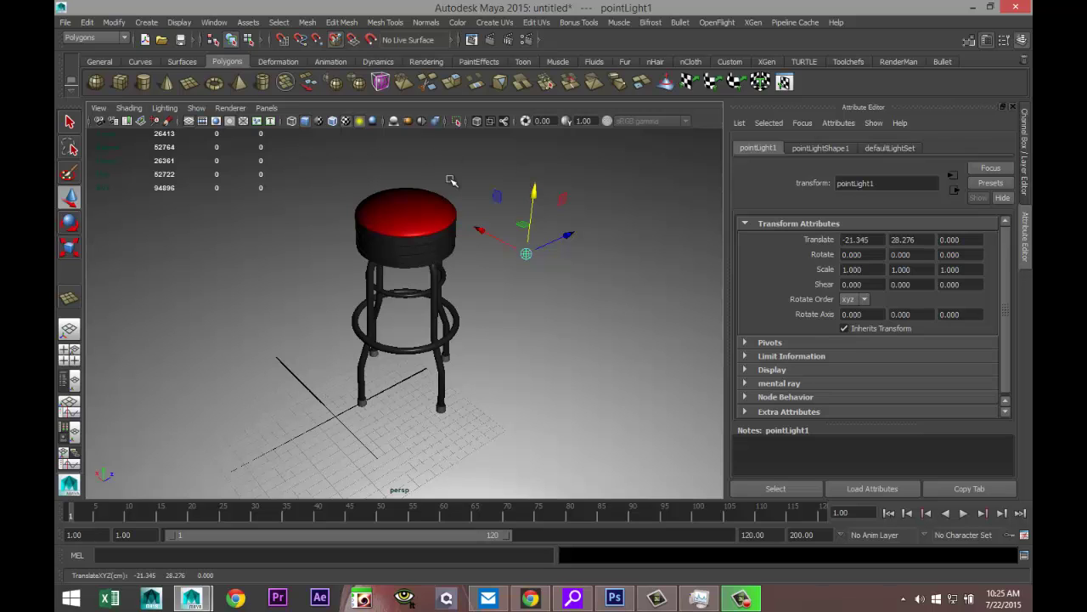
Set the renderer to mental ray and the render image size to the HD 1080 preset.
left_click(526, 37)
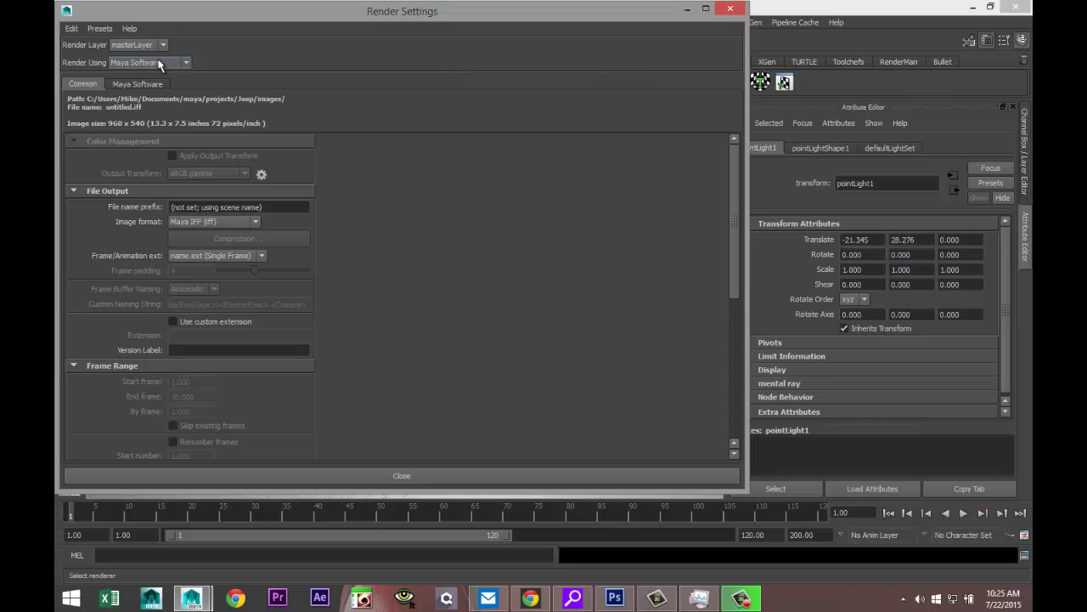
left_click(188, 63)
left_click(128, 110)
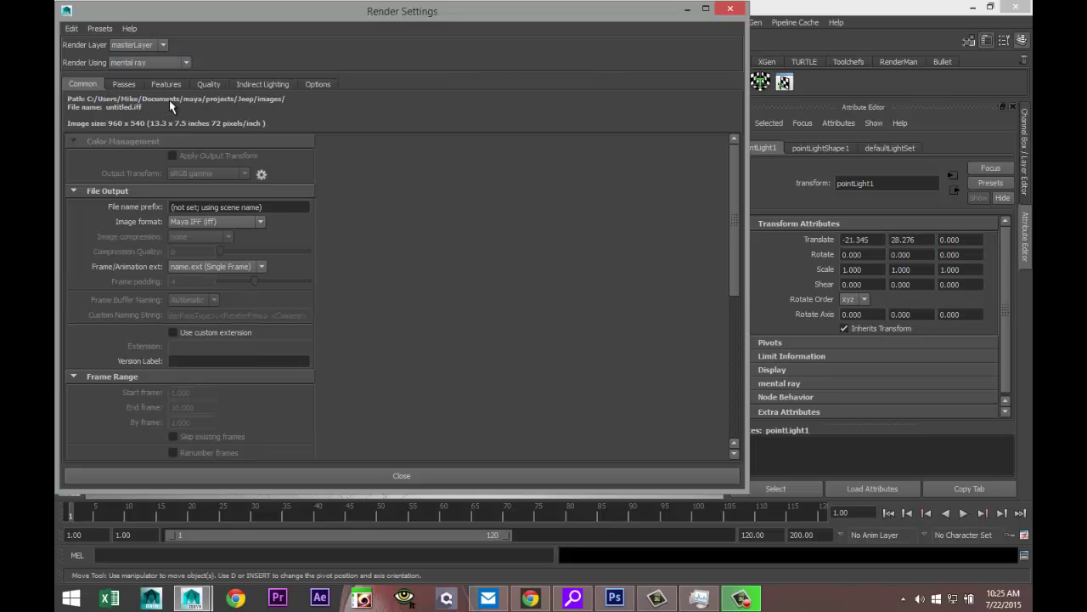
scroll(228, 260, "down", 10)
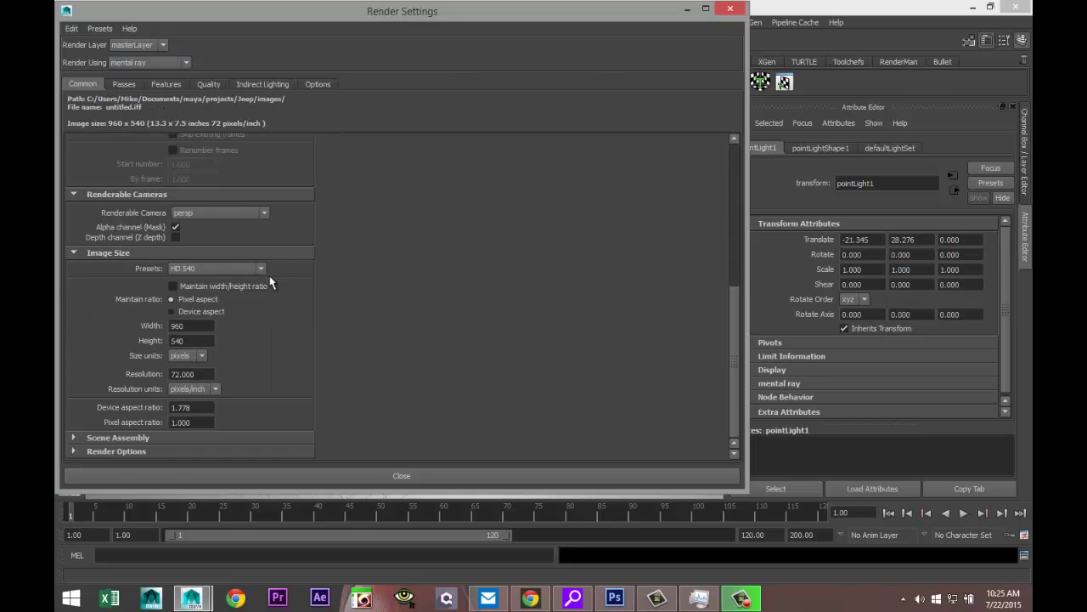
left_click(260, 269)
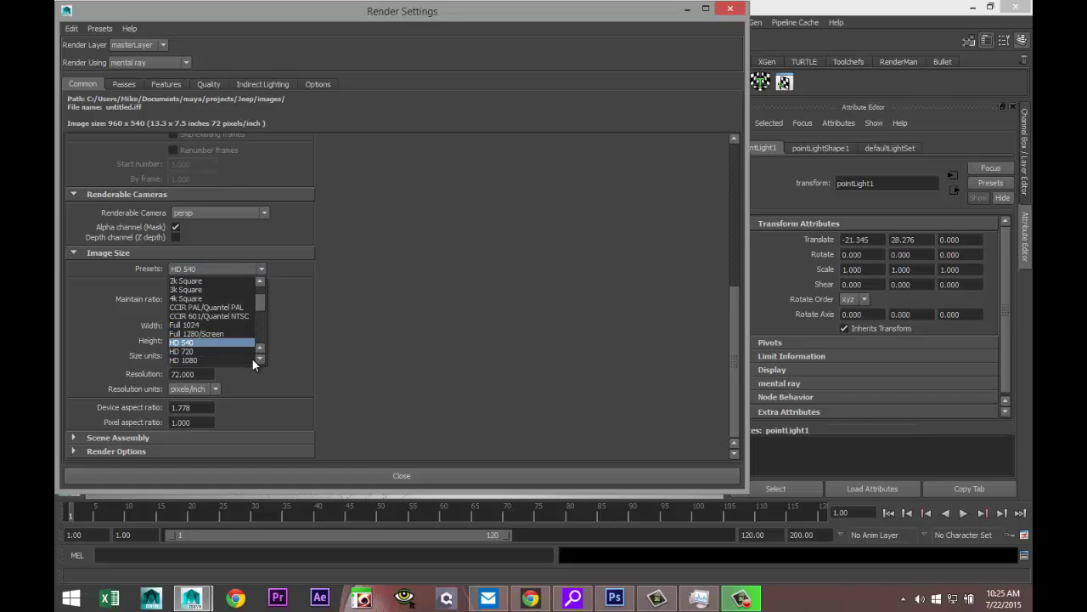
left_click(248, 359)
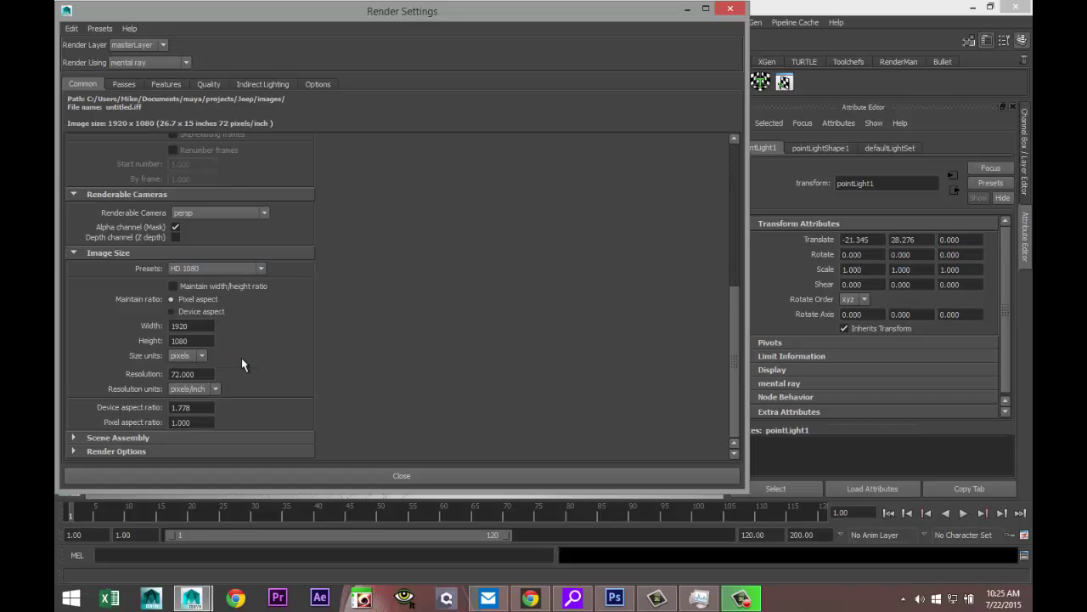
Create image based lighting for the mental ray render and enable Global Illumination.
left_click(208, 84)
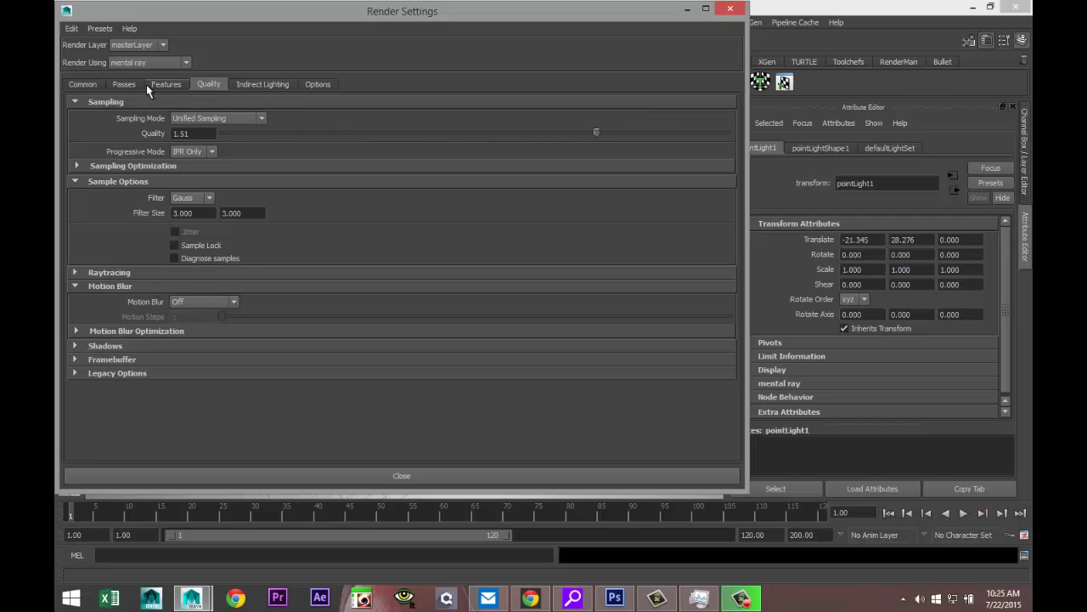
left_click(265, 85)
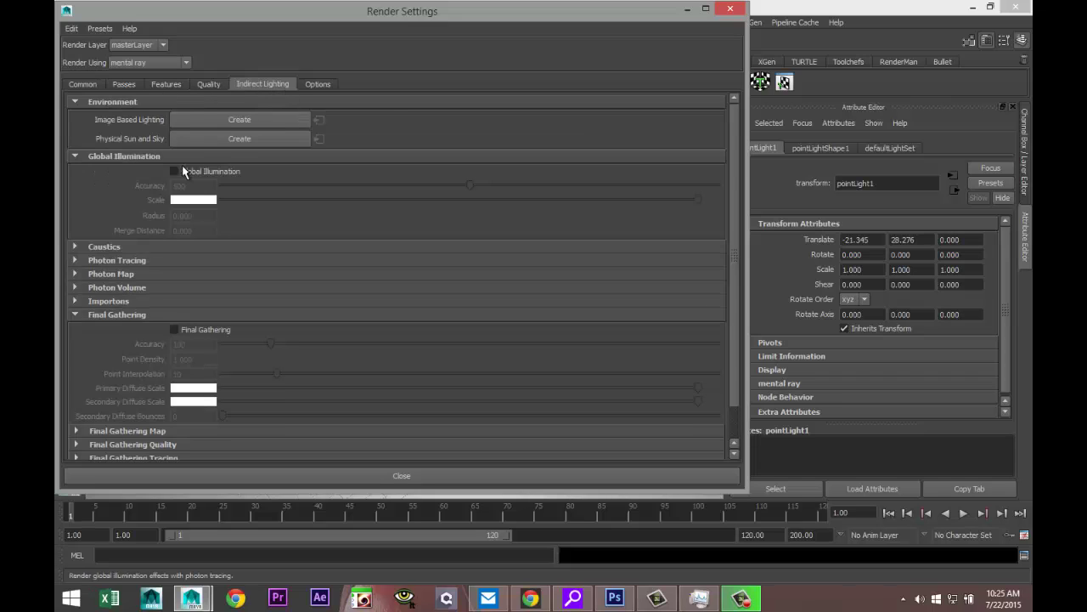
left_click(239, 120)
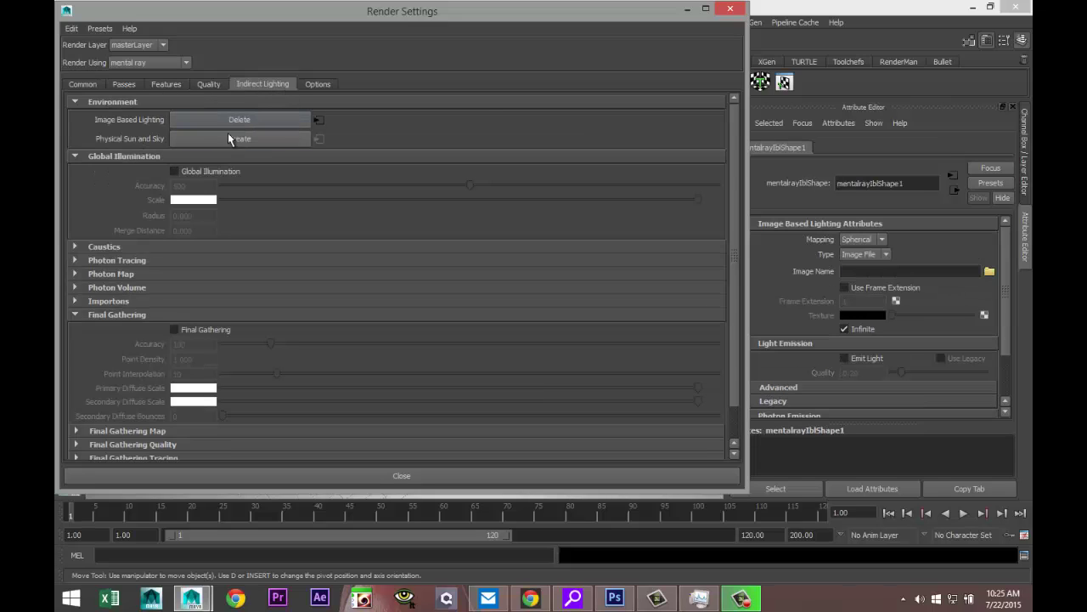
left_click(174, 173)
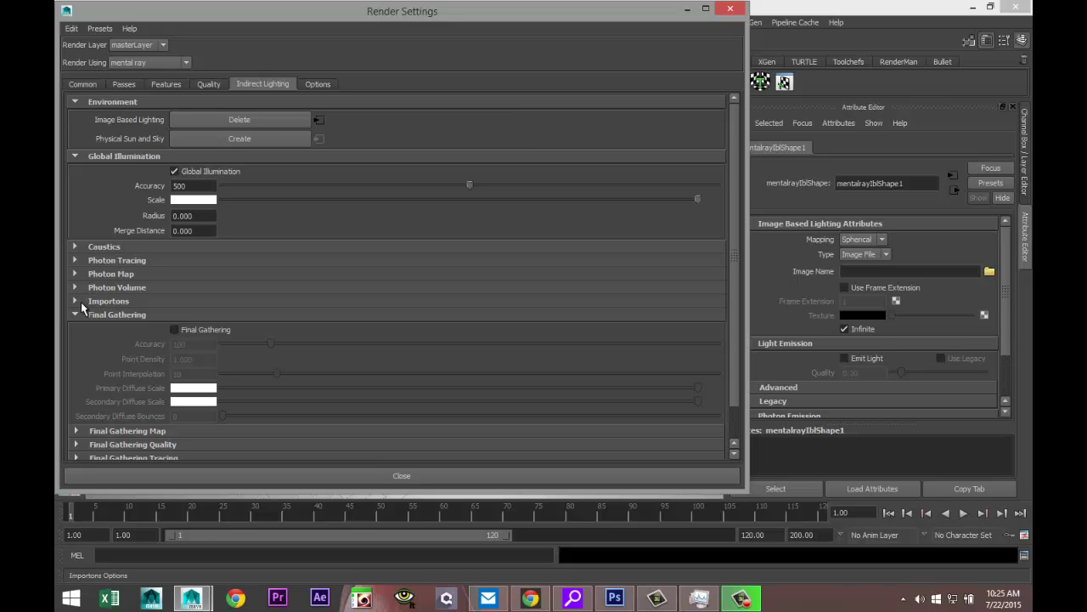
Set the raytracing reflections and refractions to 8 and the max trace depth to 12, and close the render settings.
left_click(208, 84)
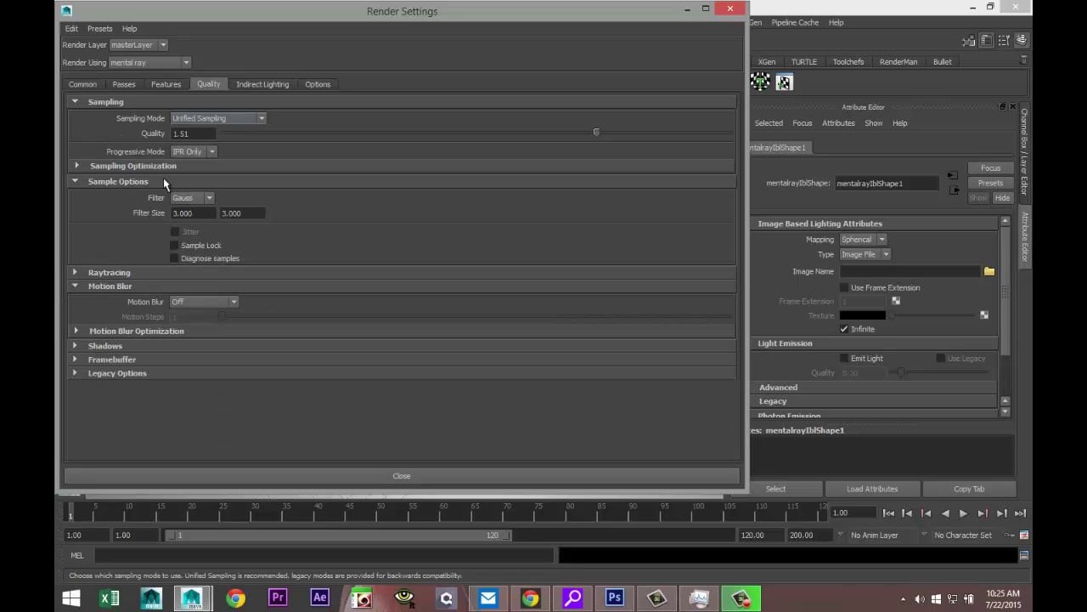
left_click(74, 273)
left_click(188, 302)
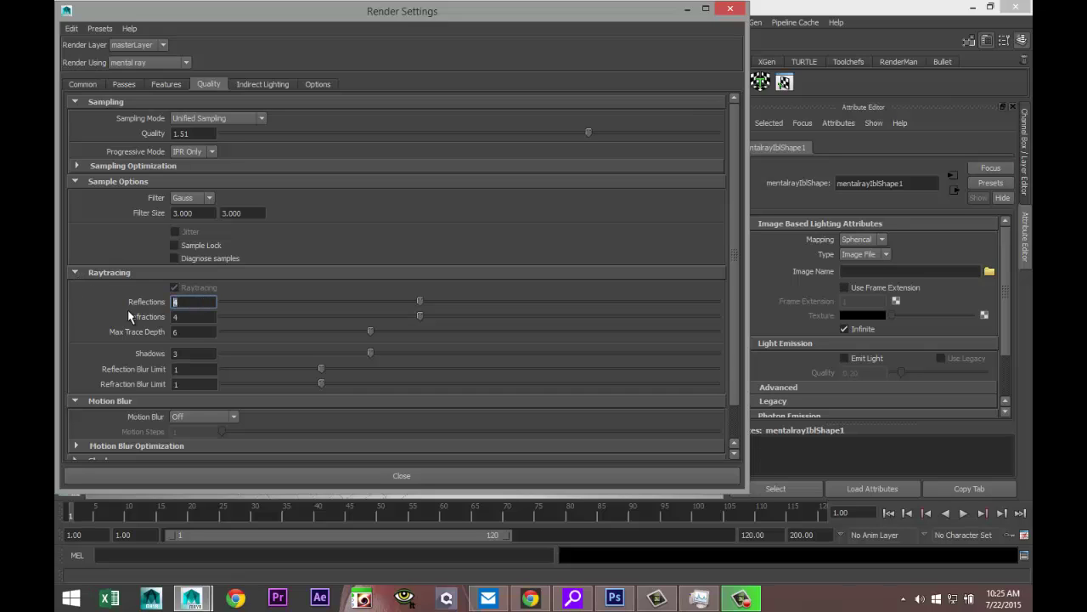
type("8")
key("Tab")
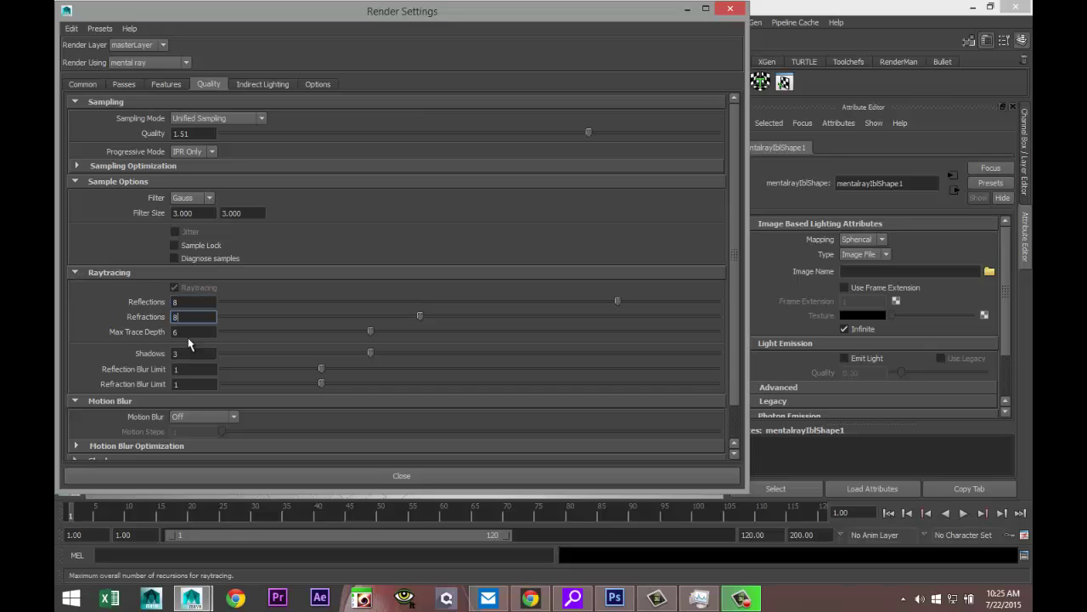
type("8")
key("Tab")
type("12")
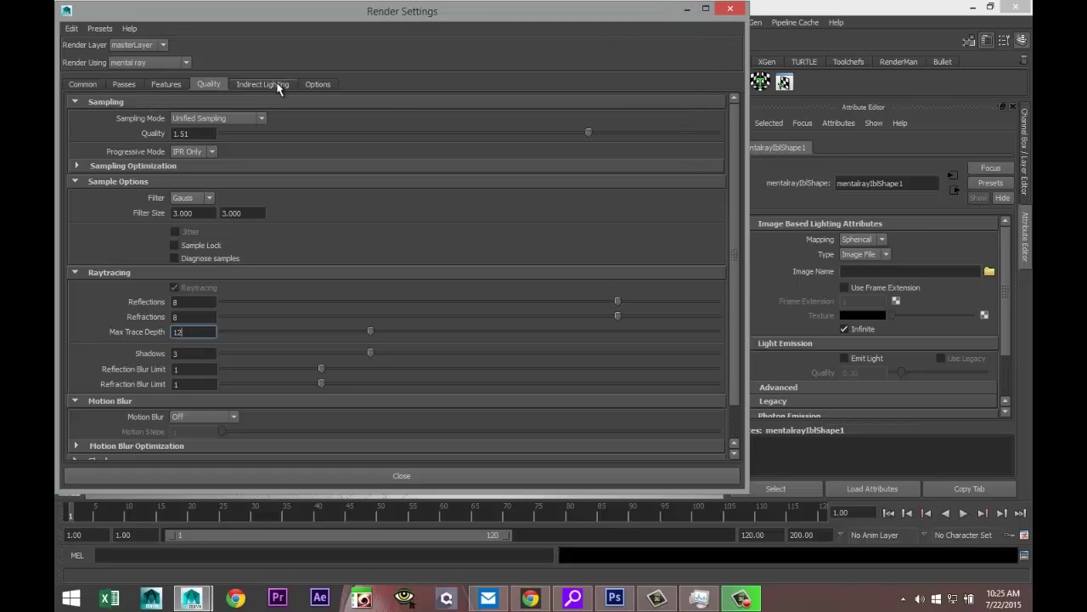
left_click(724, 12)
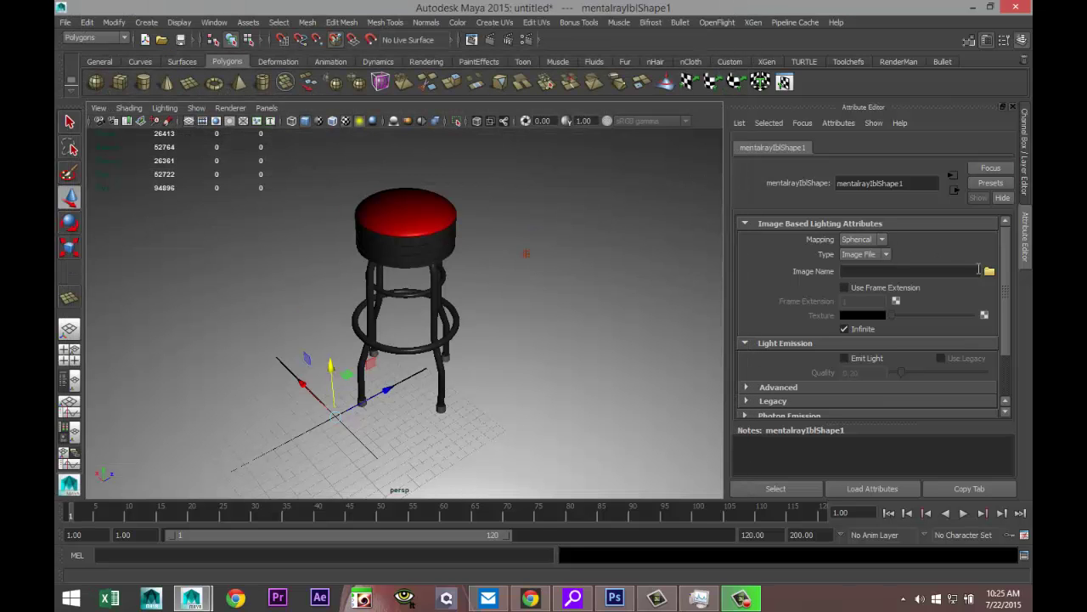
Load Sky 18.hdr from the maya HDRI folder in Documents as the image of the image based lighting node.
left_click(989, 270)
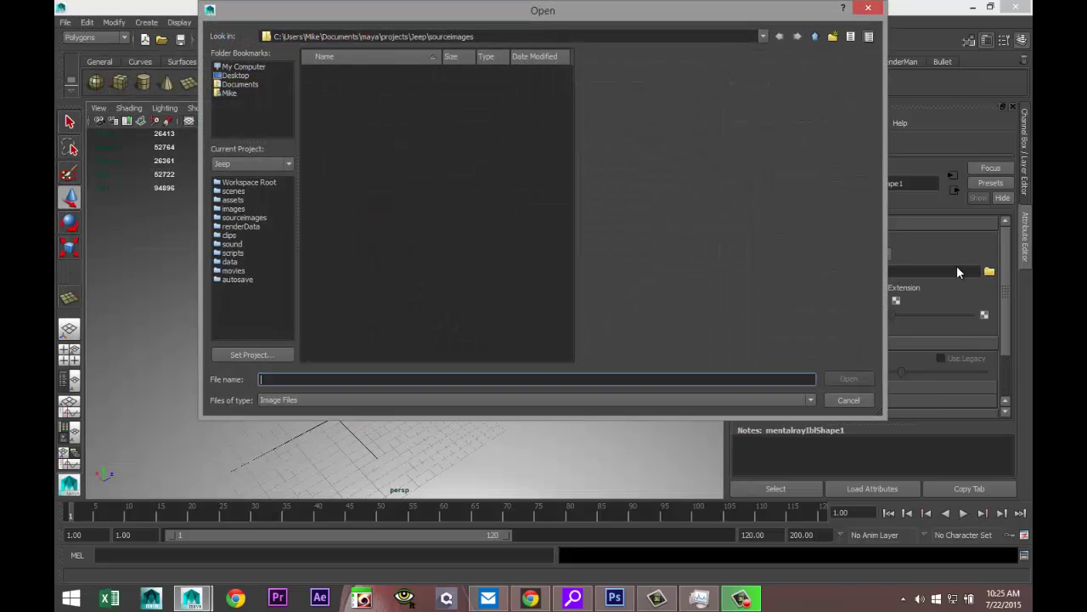
left_click(242, 85)
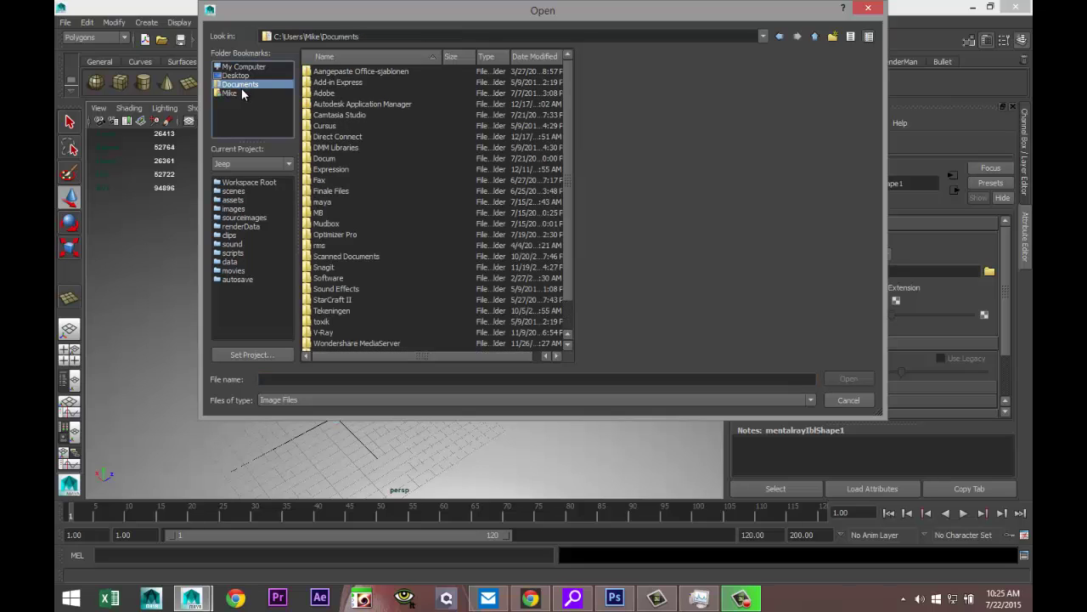
double_click(320, 201)
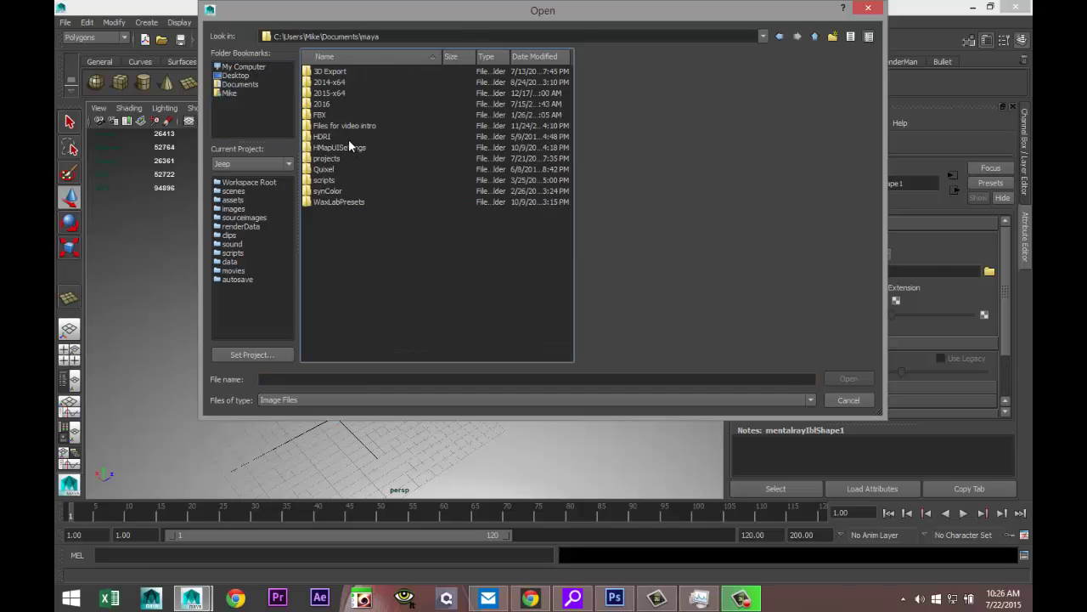
double_click(327, 137)
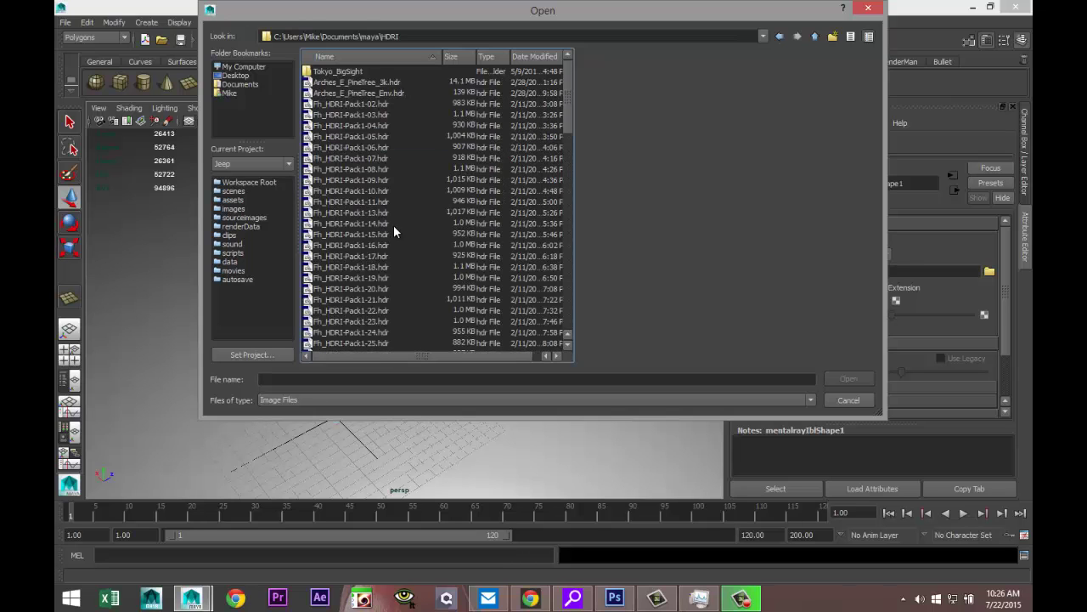
scroll(445, 264, "down", 15)
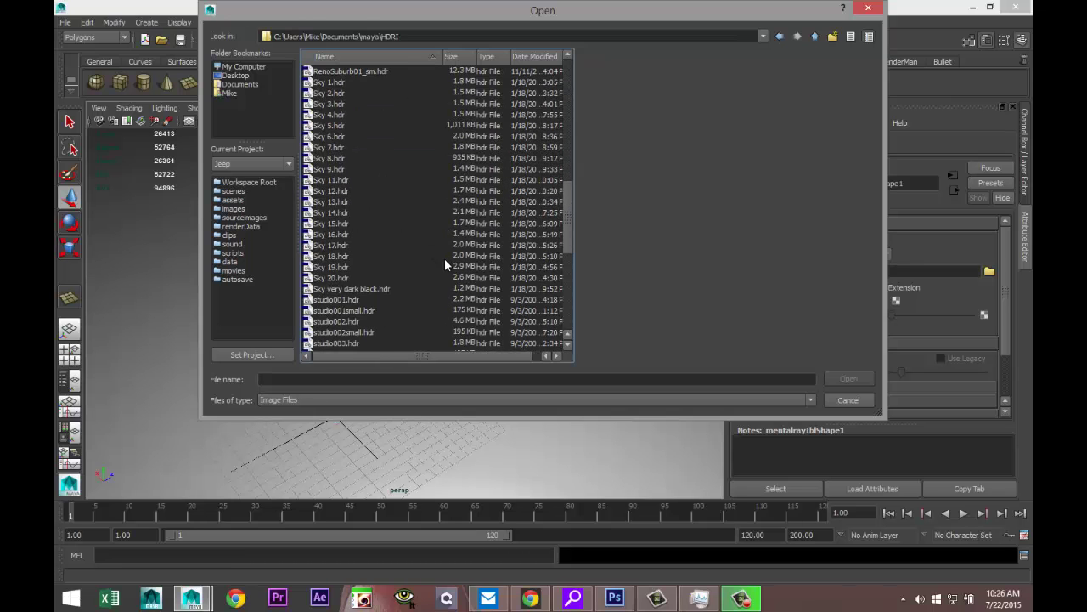
scroll(445, 264, "down", 3)
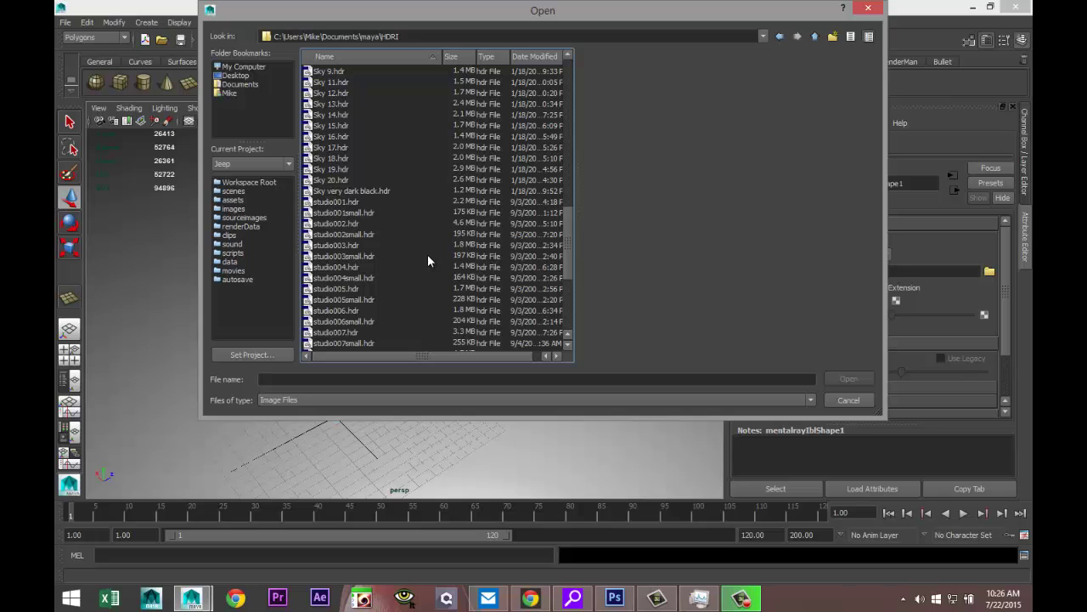
left_click(337, 159)
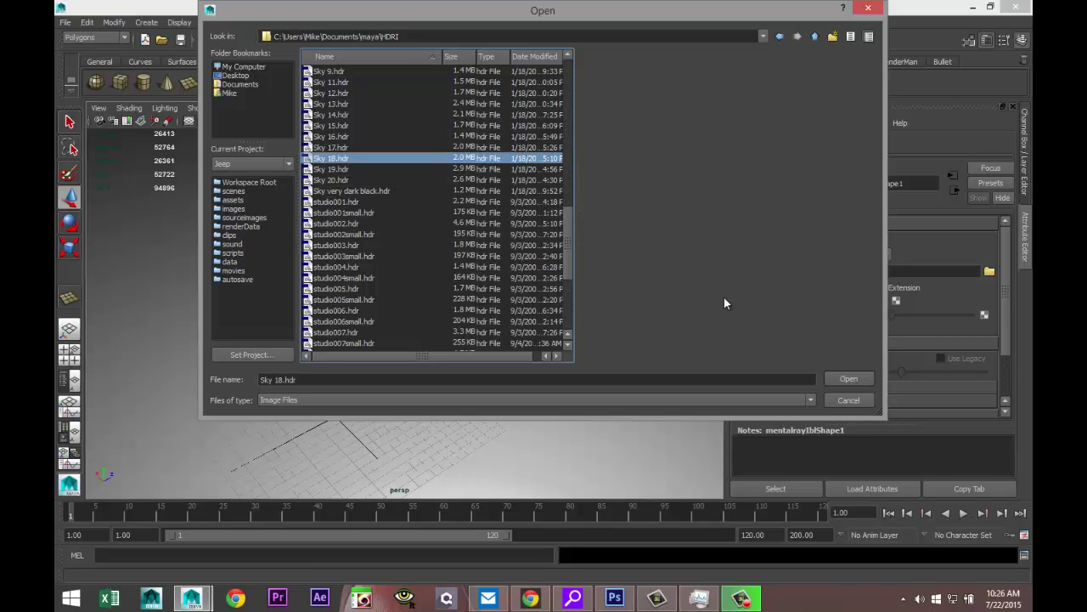
left_click(847, 379)
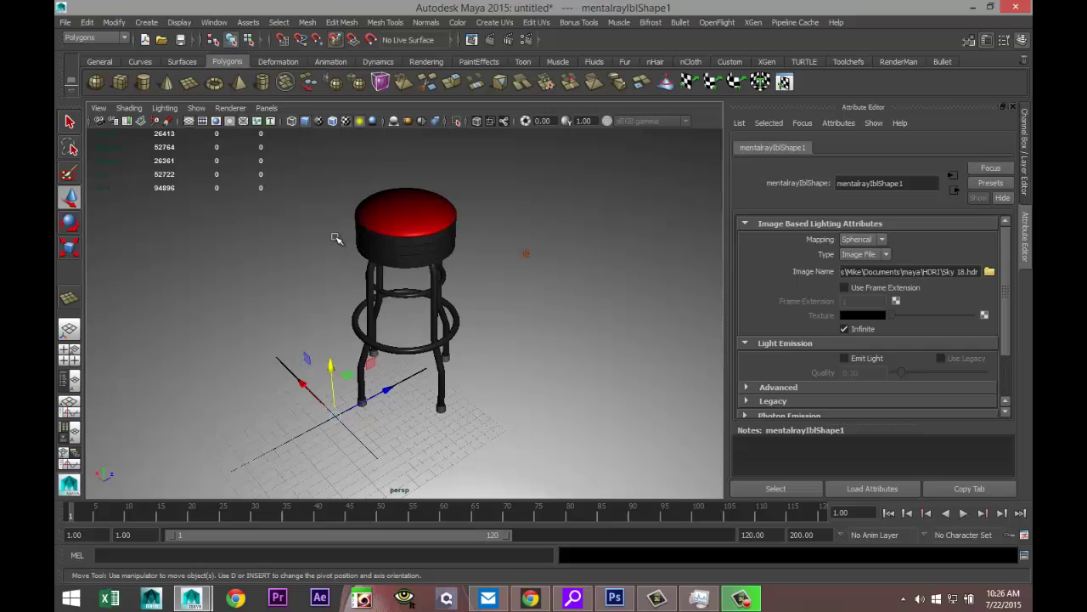
Show the resolution gate, frame the whole stool inside it, and render the perspective view with mental ray.
left_click(216, 121)
scroll(465, 310, "up", 2)
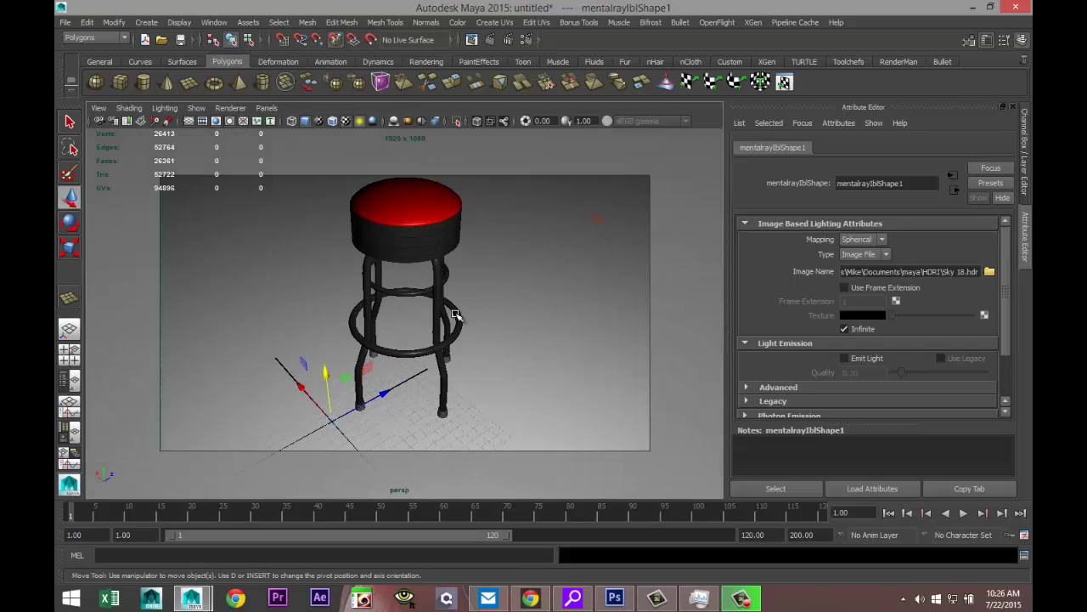
left_click_drag(454, 312, 453, 327, "alt")
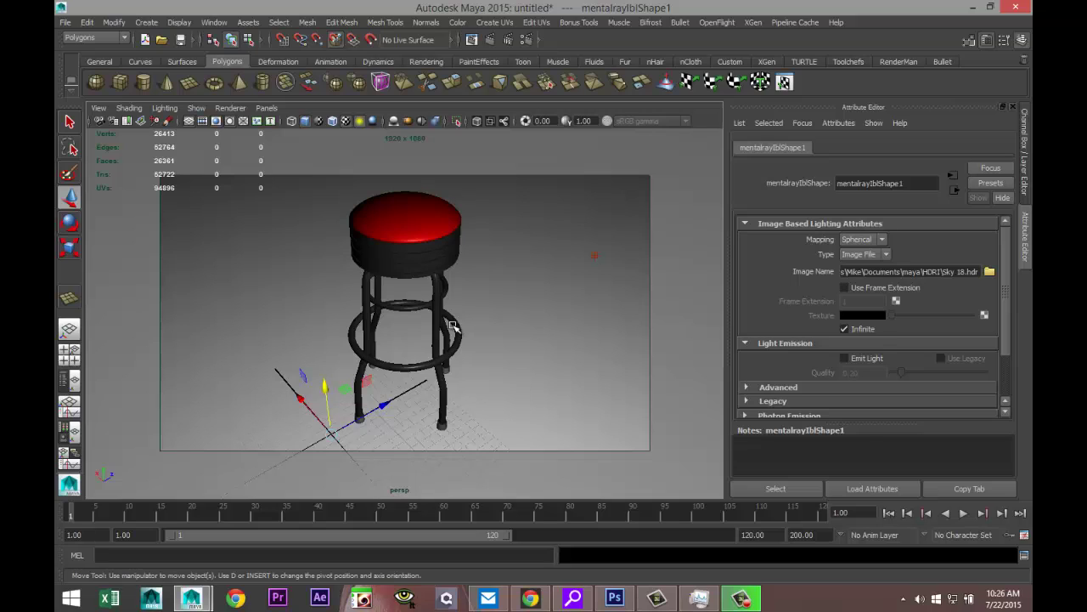
left_click(491, 40)
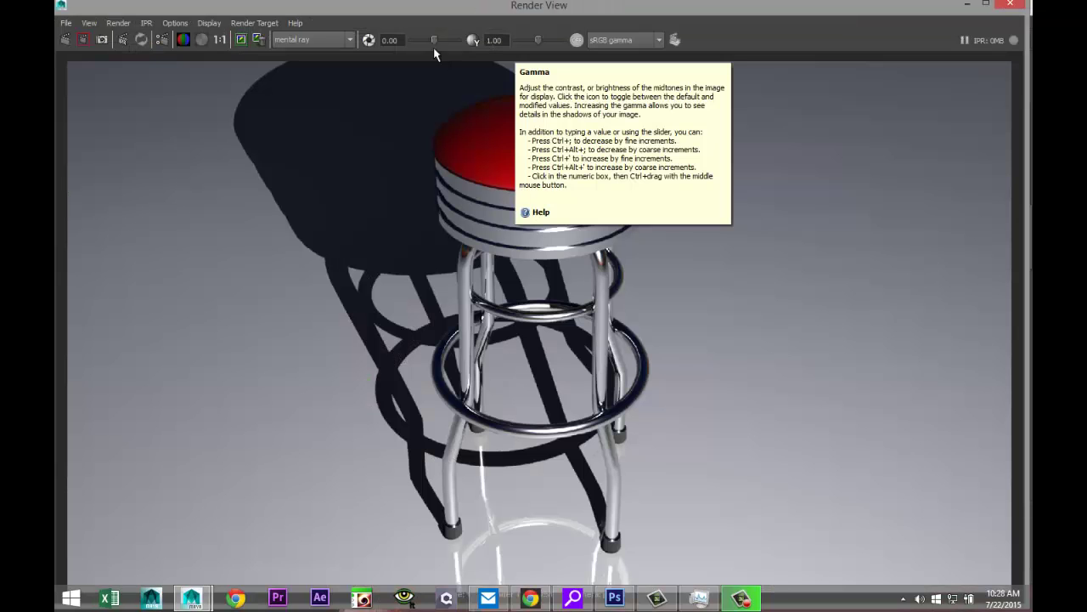